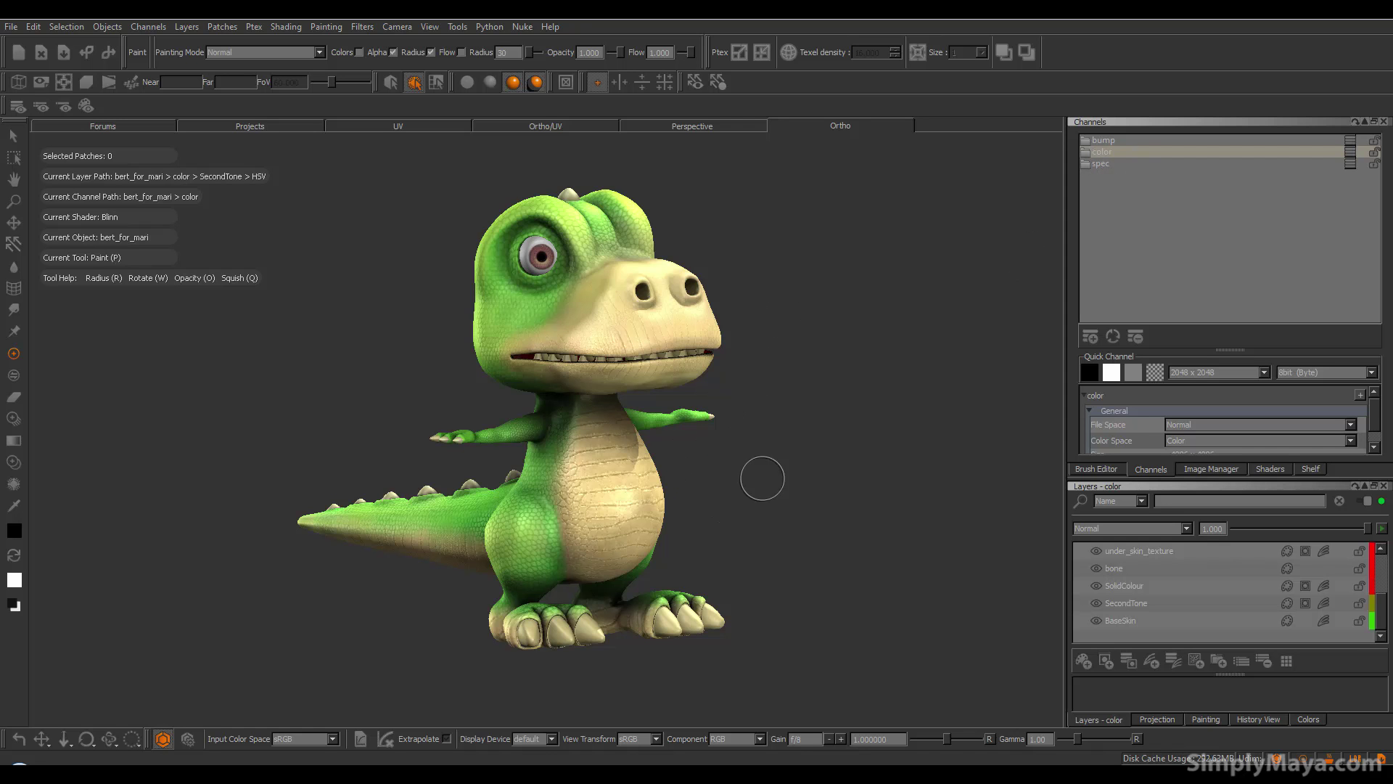
Shift the hue of the BaseSkin layer's HSV 4 adjustment to 140.252 to turn the dinosaur's green skin red
left_click_drag(709, 423, 684, 460, "alt")
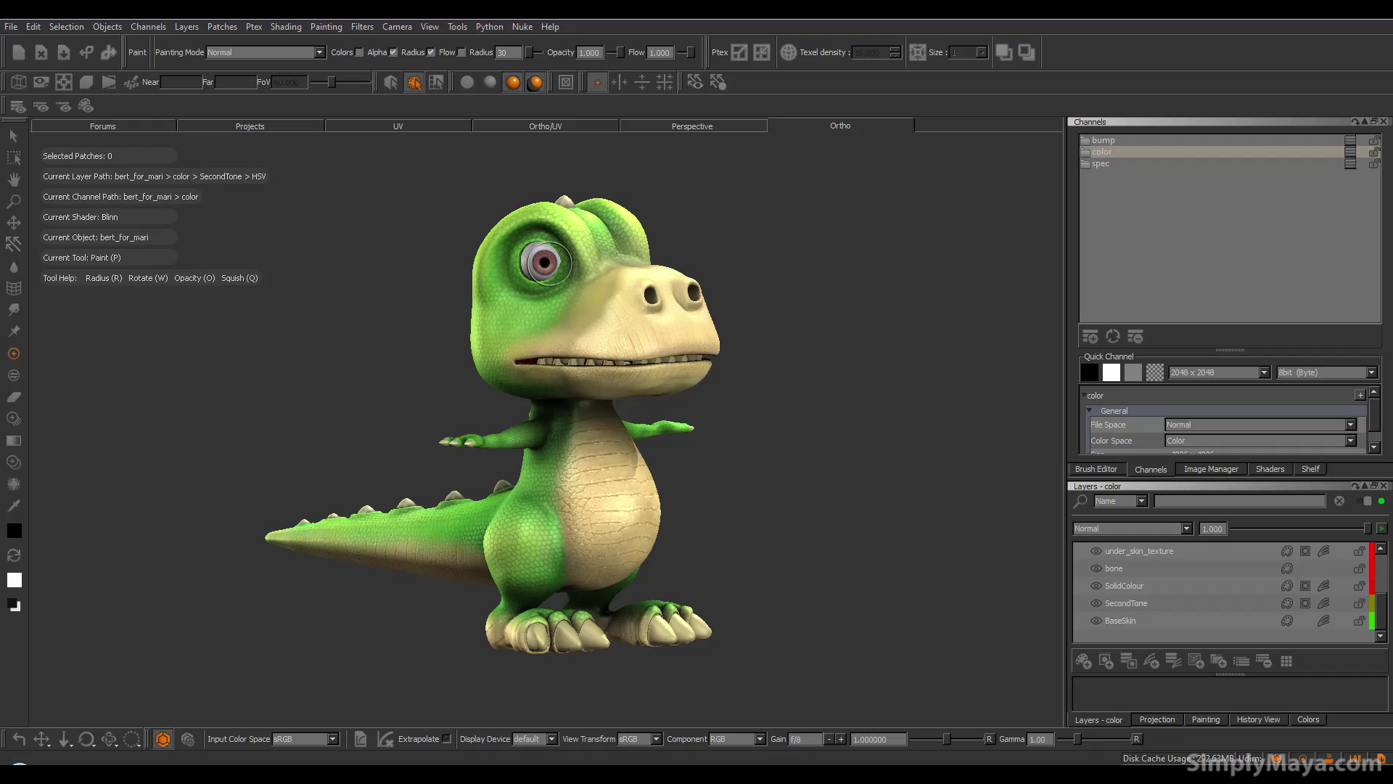
left_click_drag(508, 486, 689, 512, "alt")
mouse_move(478, 526)
left_mouse_down("alt")
mouse_move(544, 535)
mouse_move(449, 581)
left_mouse_up("alt")
mouse_move(624, 602)
left_mouse_down("alt")
mouse_move(612, 555)
mouse_move(668, 557)
left_mouse_up("alt")
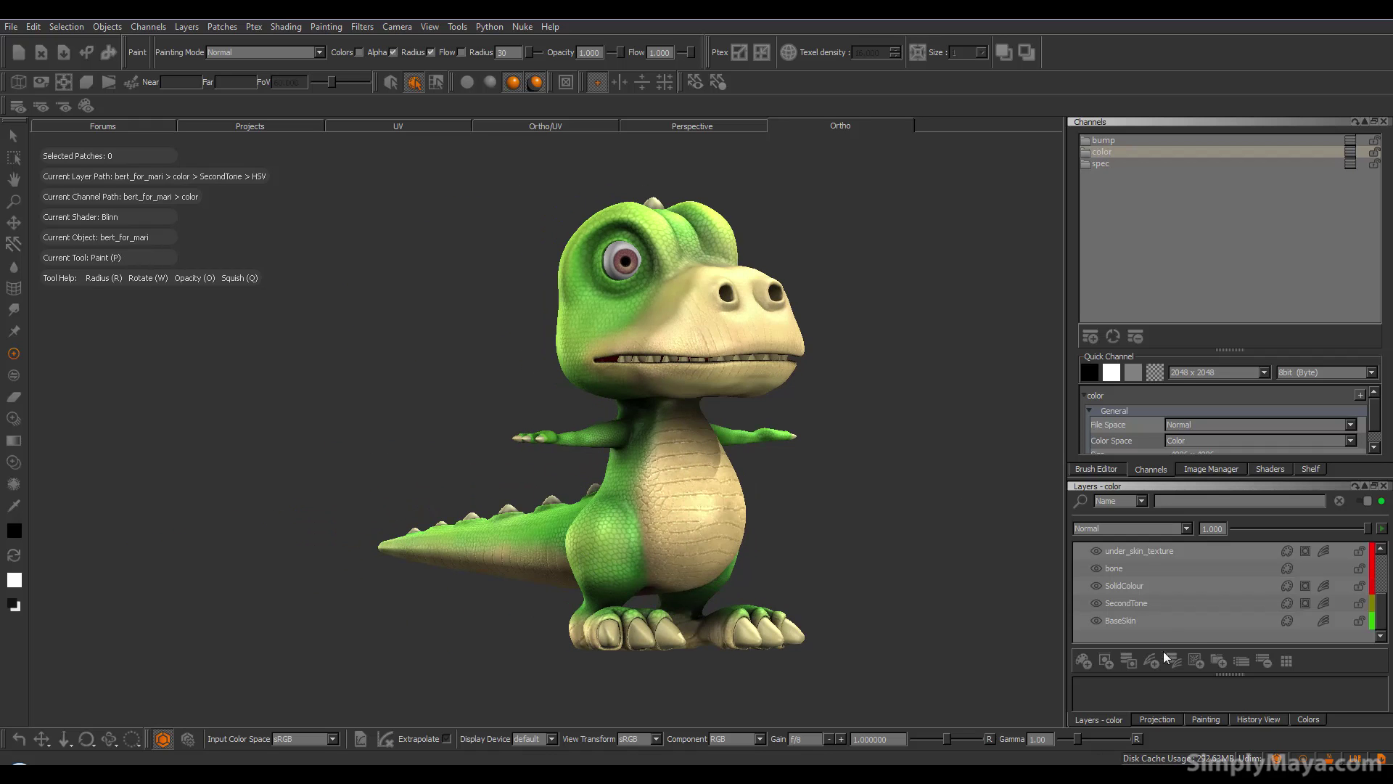
left_click(1150, 620)
left_click(1324, 620)
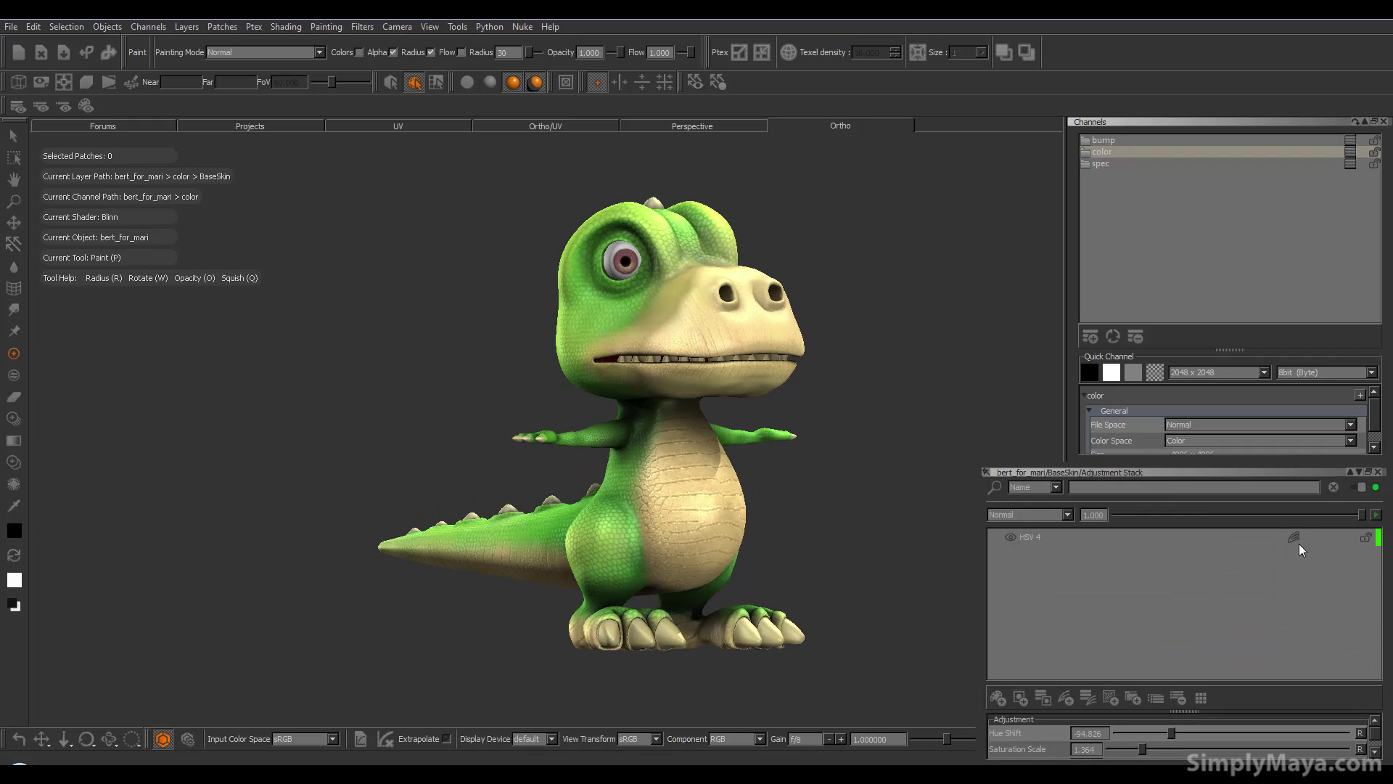
left_click(1297, 539)
left_click_drag(1171, 731, 1322, 734)
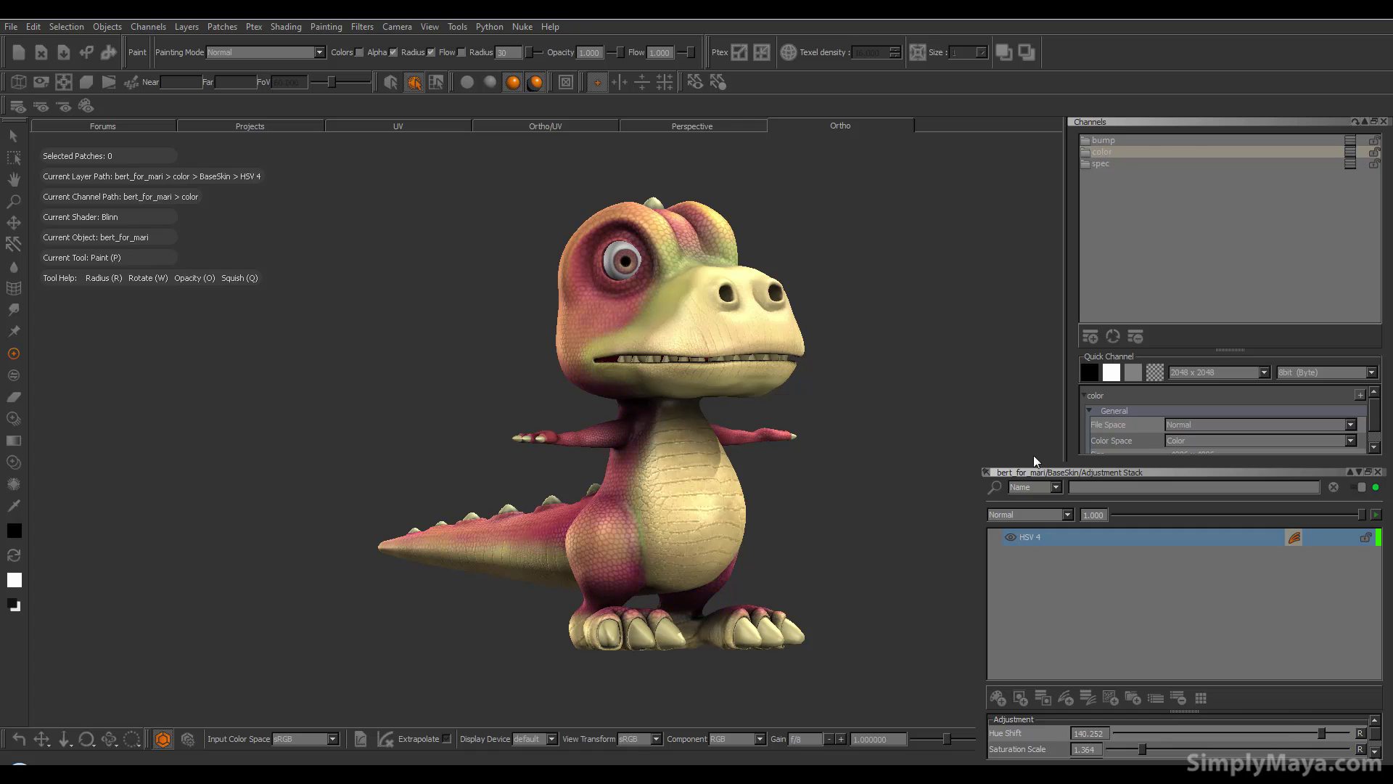
left_click(1378, 472)
Inspect the SecondTone layer's adjustment stack and examine the recoloured dinosaur from both sides
left_click(1322, 604)
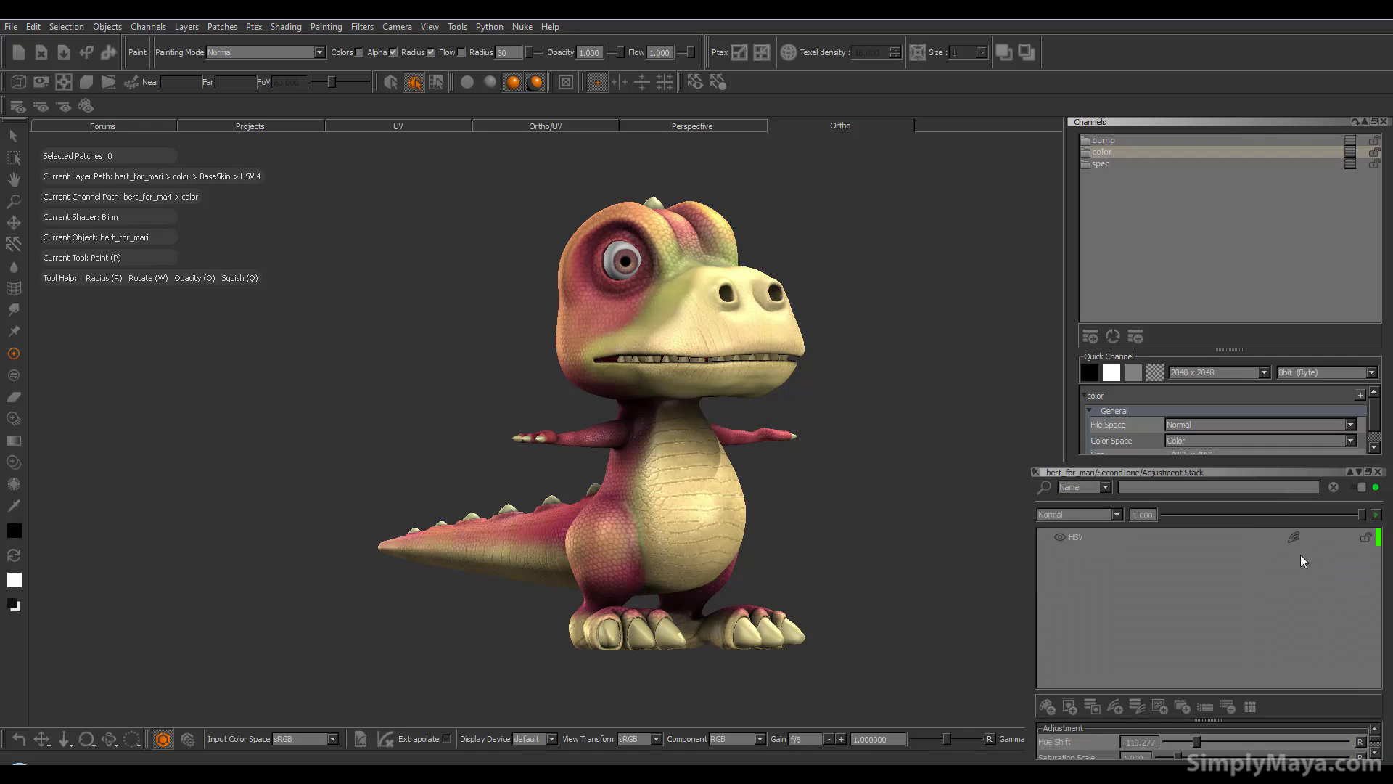
mouse_move(1197, 740)
left_mouse_down()
mouse_move(1299, 739)
mouse_move(1194, 746)
left_mouse_up()
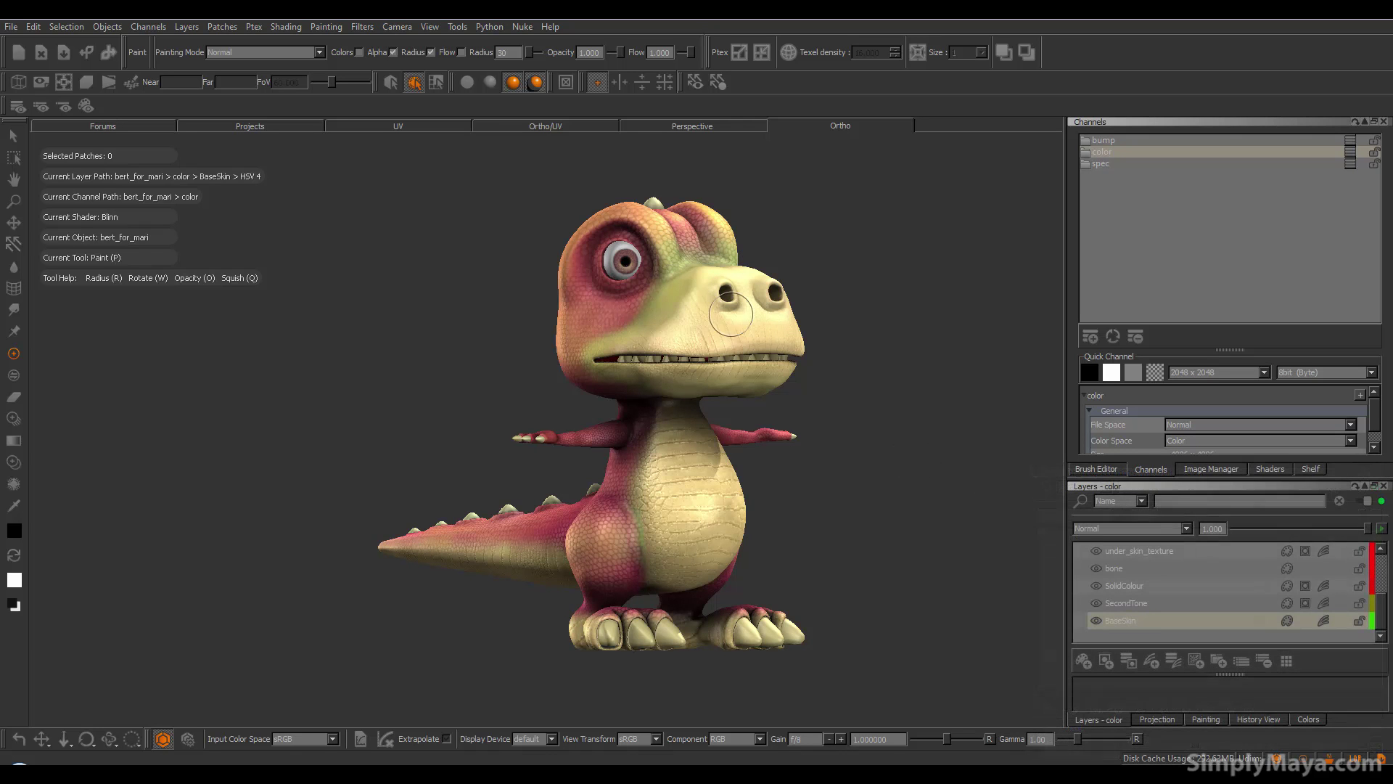
middle_click_drag(766, 394, 726, 410, "alt")
mouse_move(724, 410)
left_mouse_down("alt")
mouse_move(609, 500)
mouse_move(620, 507)
mouse_move(588, 510)
left_mouse_up("alt")
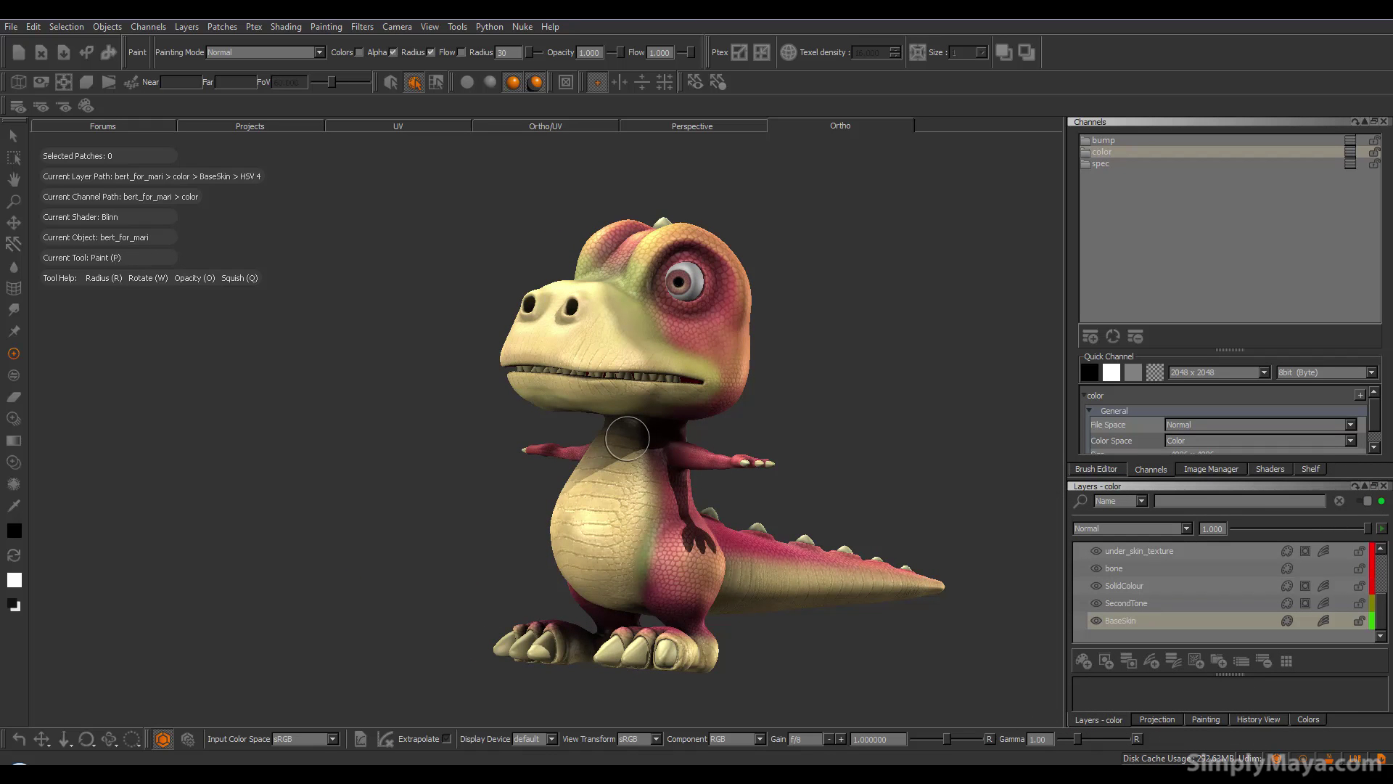
mouse_move(563, 475)
left_mouse_down("alt")
mouse_move(662, 485)
mouse_move(648, 530)
mouse_move(672, 522)
left_mouse_up("alt")
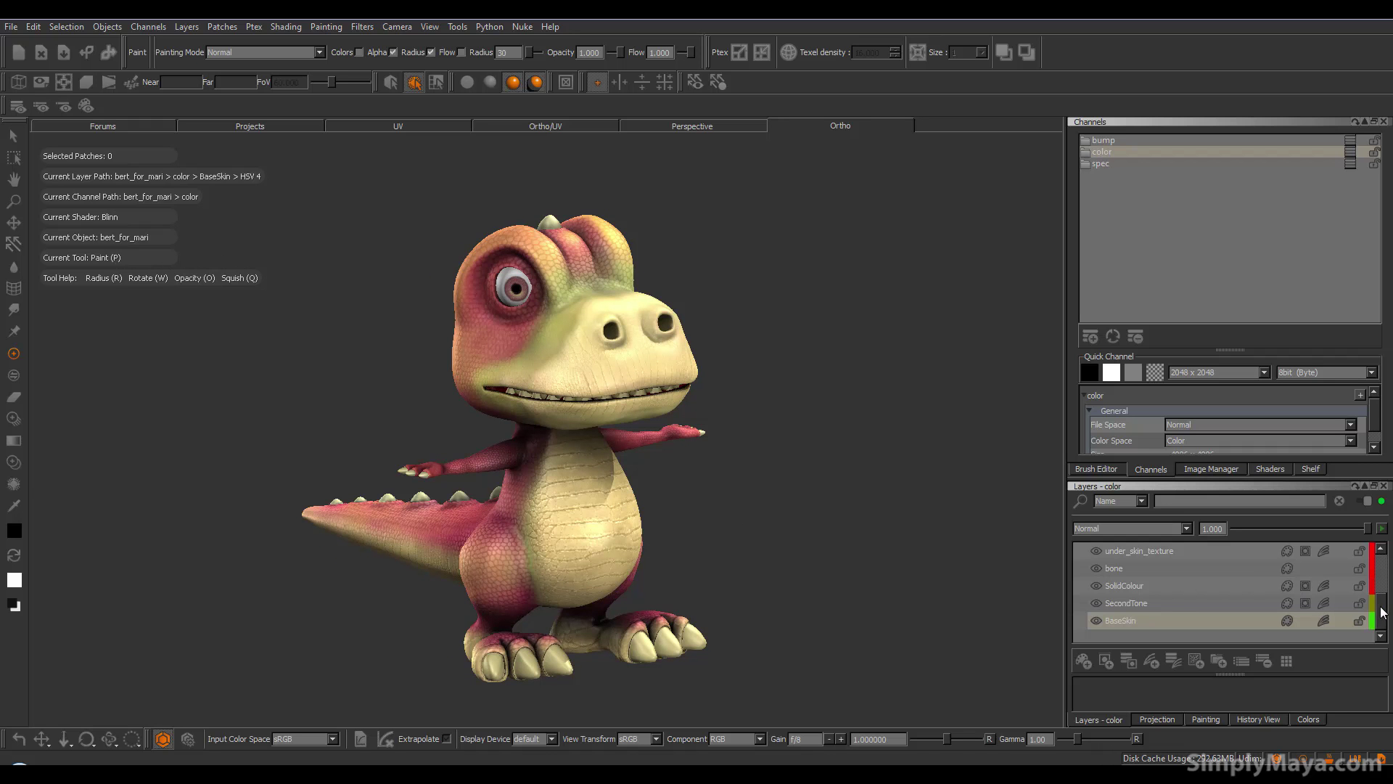
mouse_move(654, 577)
left_mouse_down("alt")
mouse_move(653, 550)
mouse_move(700, 529)
left_mouse_up("alt")
Shift the hue of the eyes layer's HSV 6 adjustment to give the dinosaur teal irises
scroll(1382, 613, "up", 3)
left_click(1165, 553)
left_click(1323, 552)
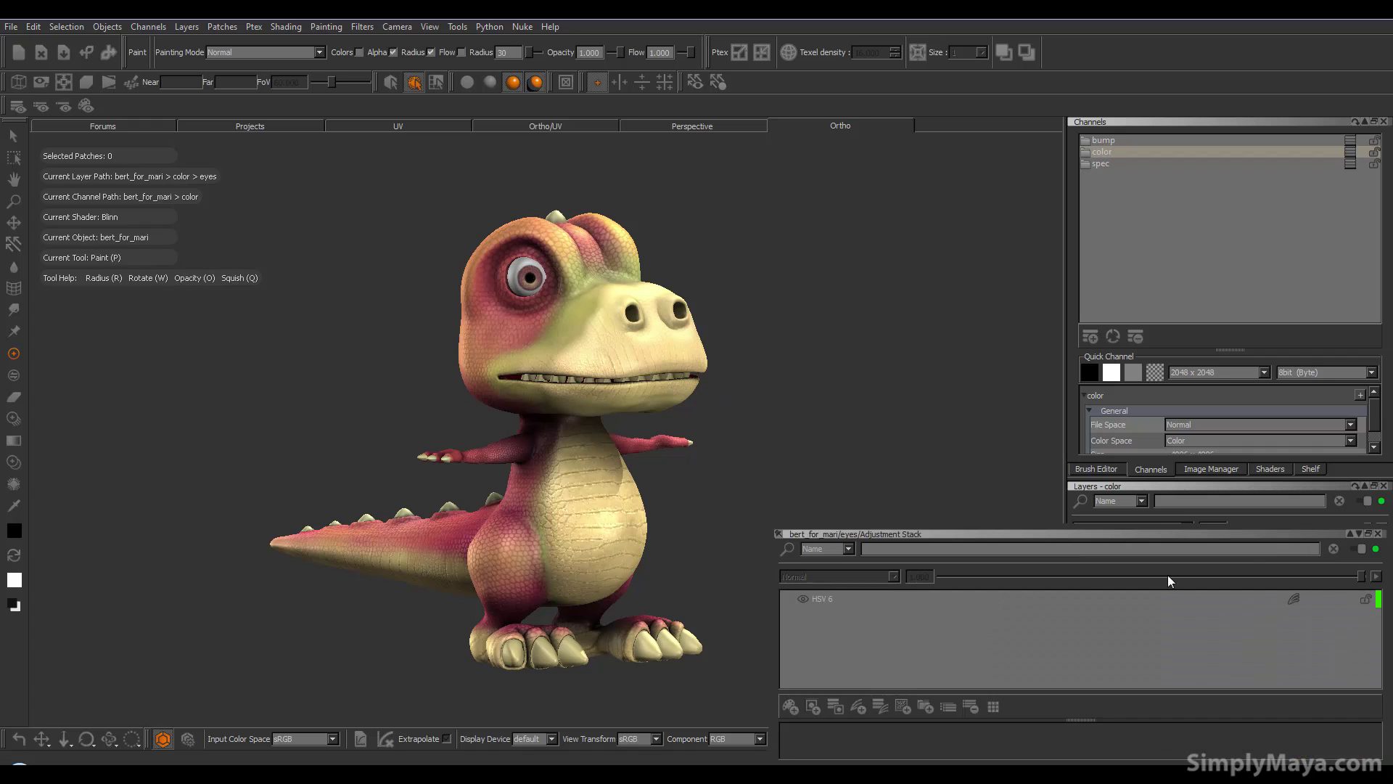
left_click(1067, 599)
left_click_drag(999, 739, 1135, 739)
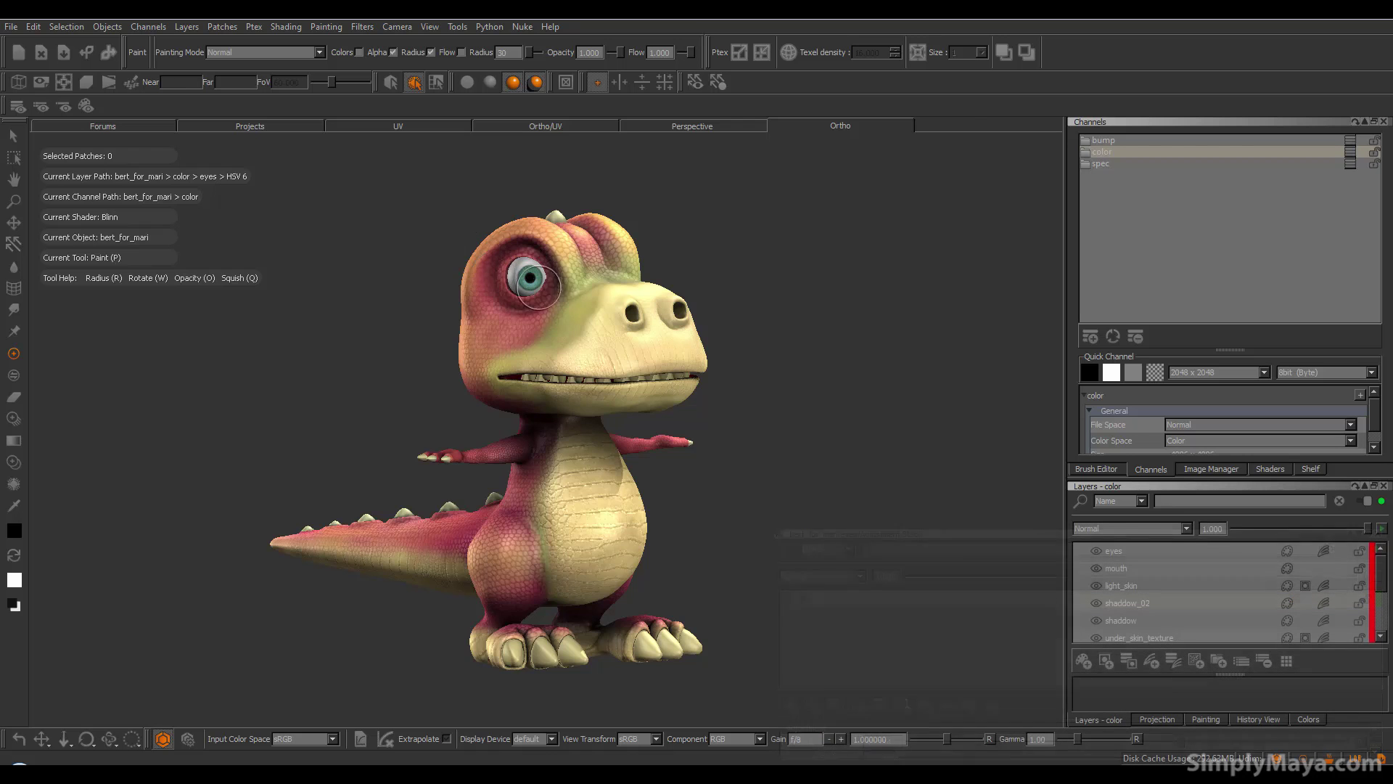
mouse_move(753, 482)
left_mouse_down("alt")
mouse_move(635, 533)
mouse_move(718, 546)
mouse_move(705, 557)
mouse_move(569, 529)
mouse_move(547, 550)
left_mouse_up("alt")
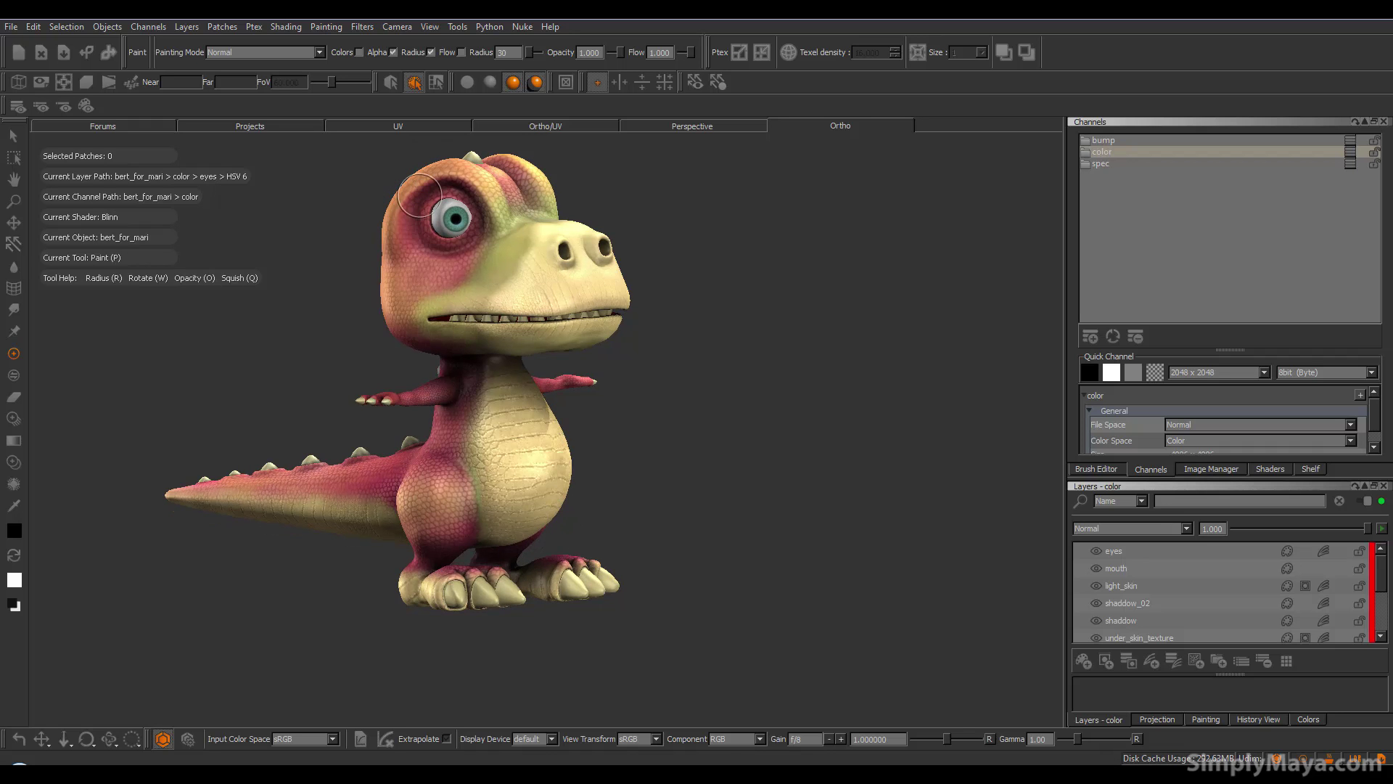
middle_click_drag(545, 254, 597, 329, "alt")
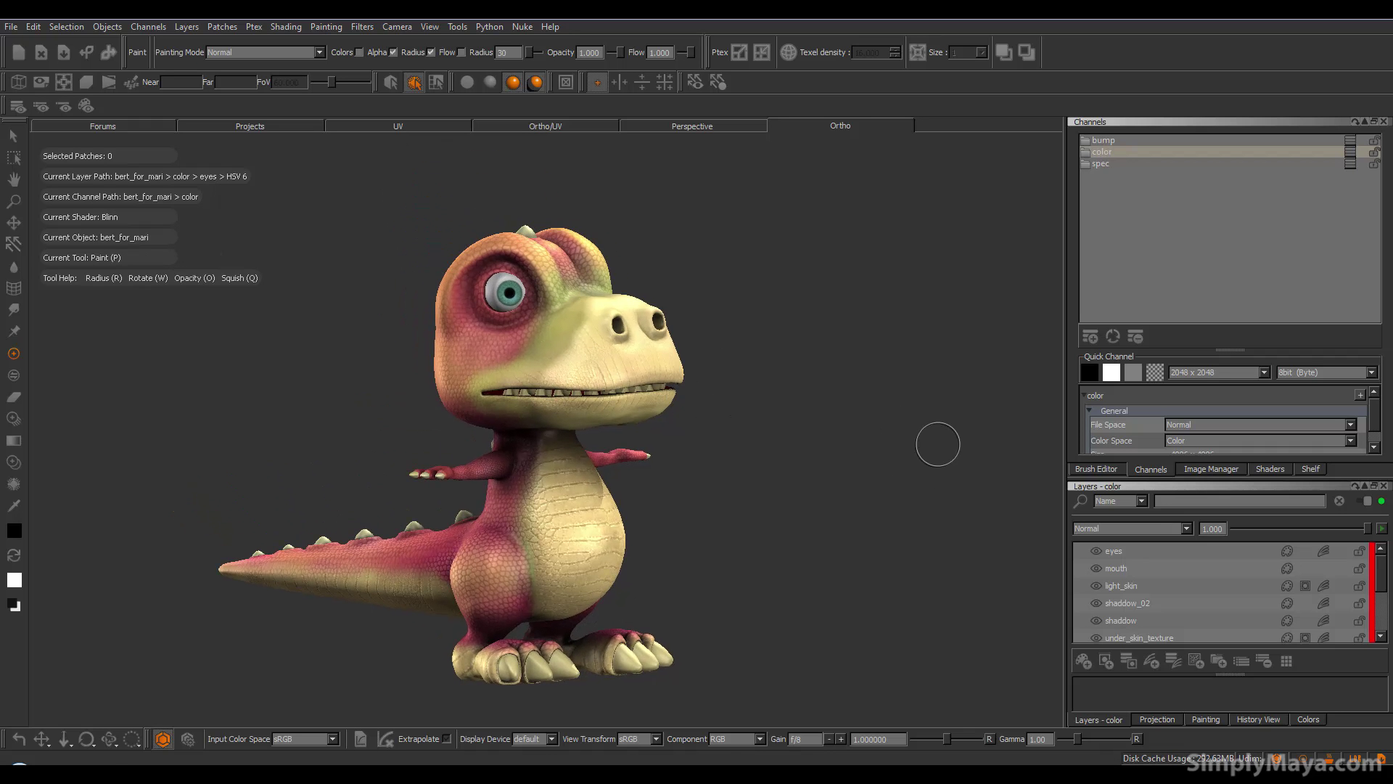
Switch to Maya and review the stored renders of the dinosaur's colour variants in the Render View
key("alt+Tab")
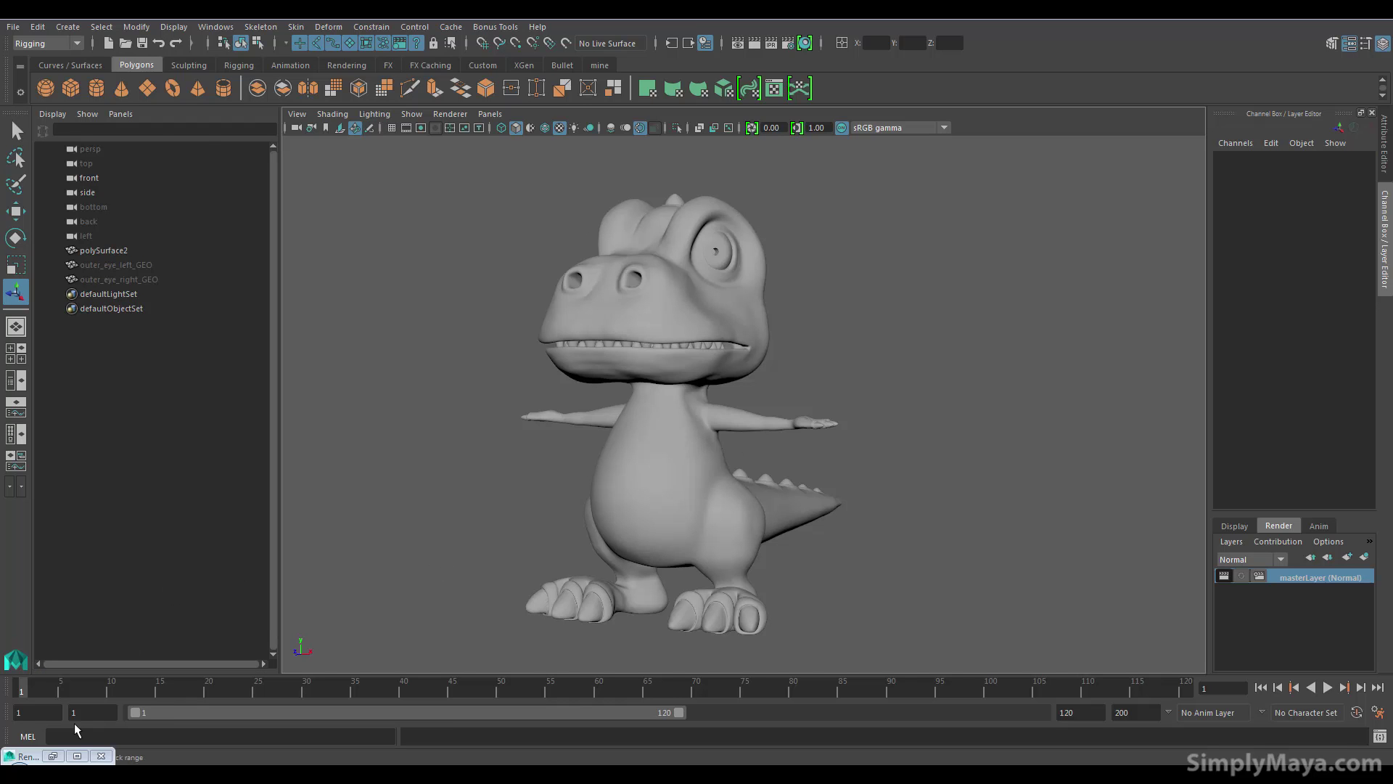
left_click(53, 755)
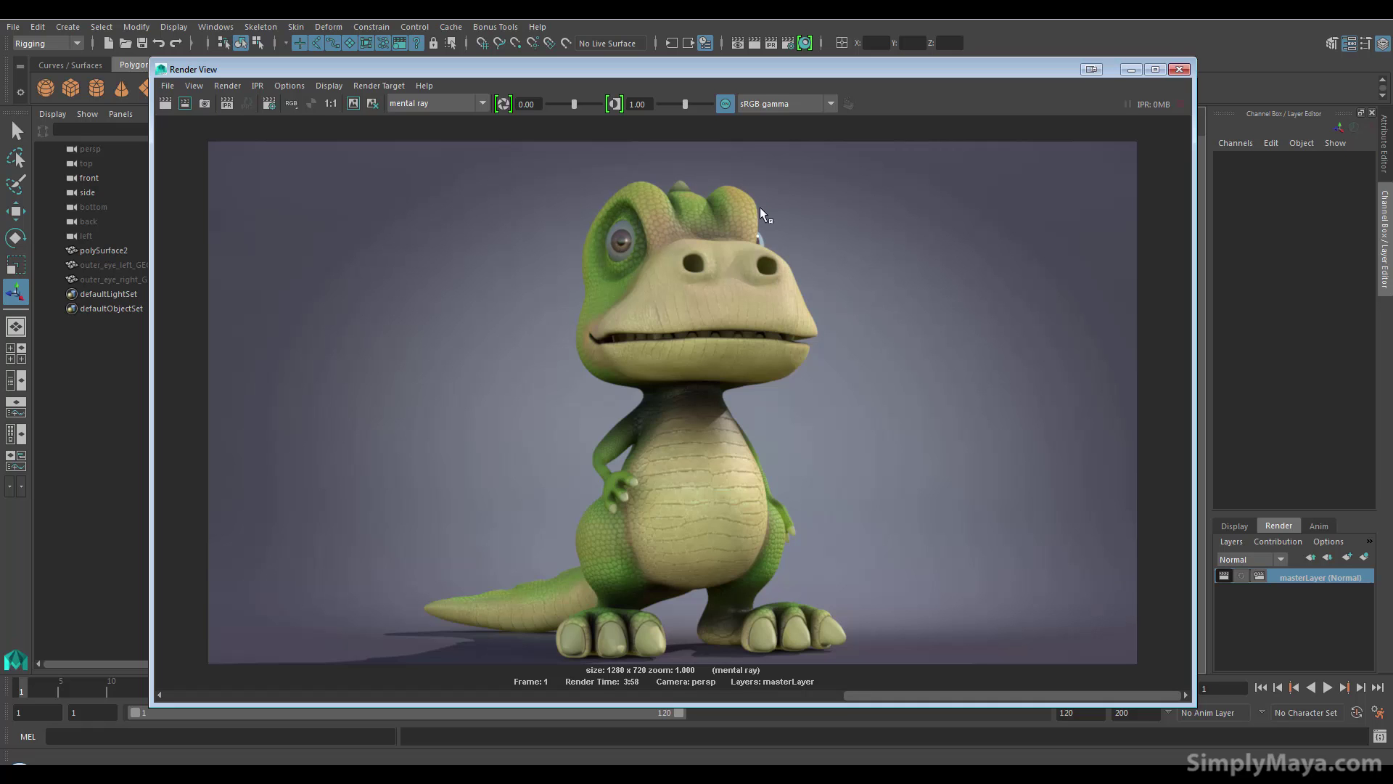
left_click(758, 694)
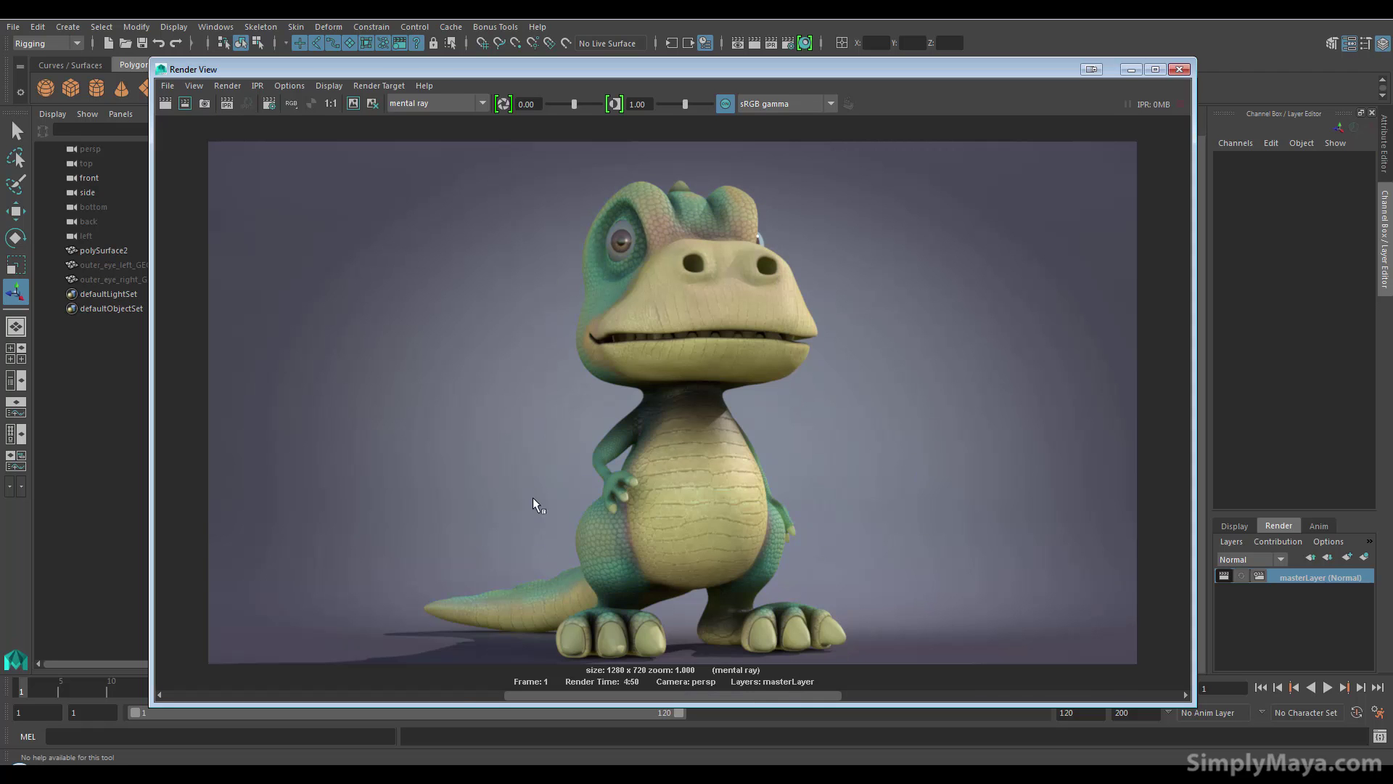
left_click(438, 691)
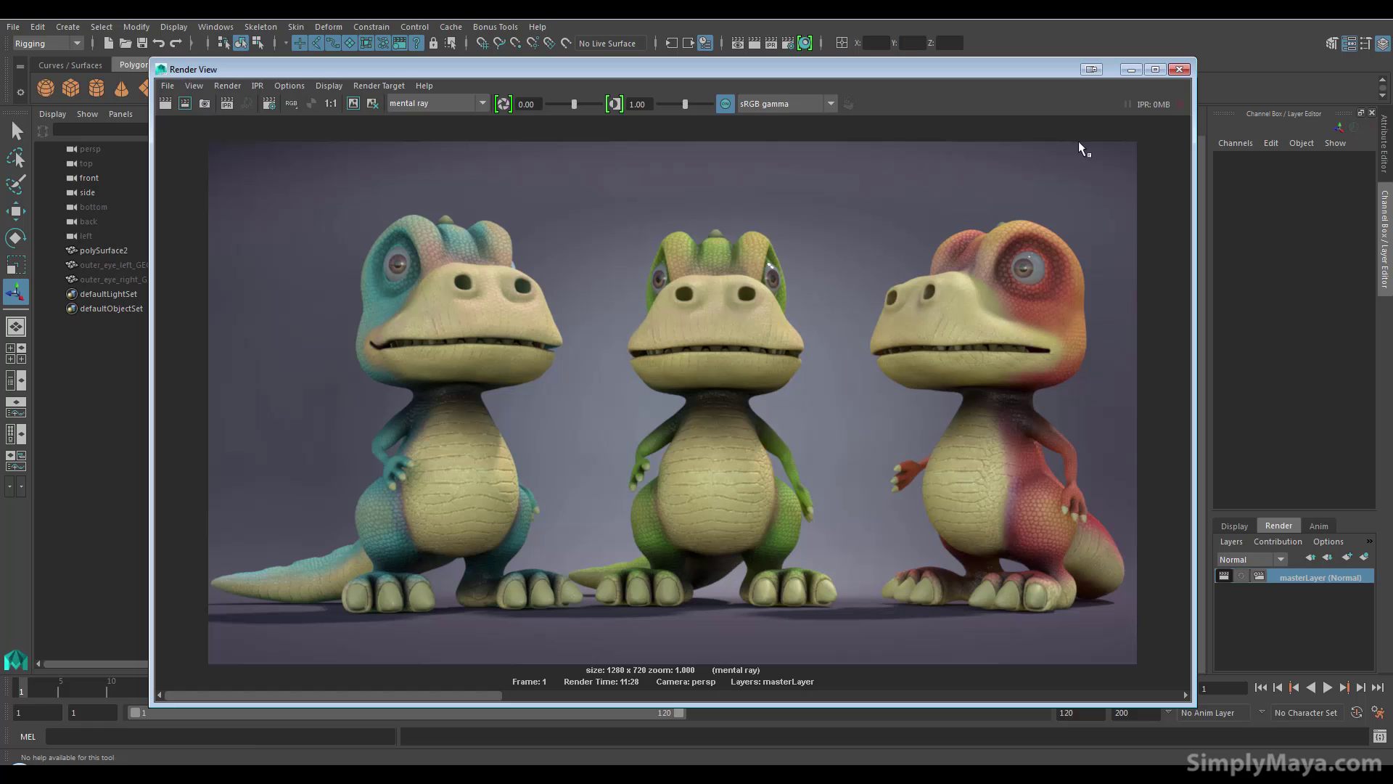
left_click(1179, 69)
Set the Divisions of the dinosaur mesh's polySmoothFace1 node to 0
left_click_drag(796, 478, 738, 551, "alt")
left_click(753, 365)
left_click_drag(755, 366, 876, 395, "alt")
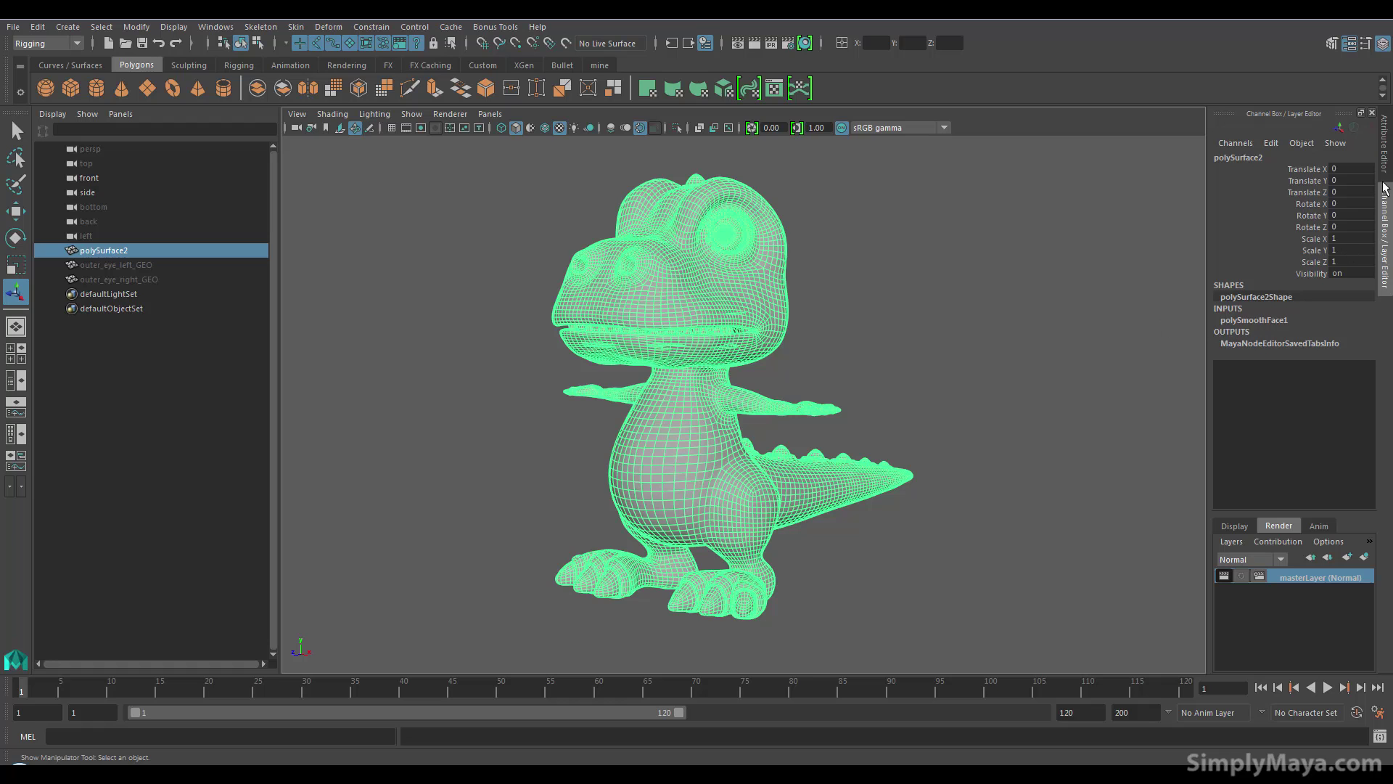
left_click(1271, 321)
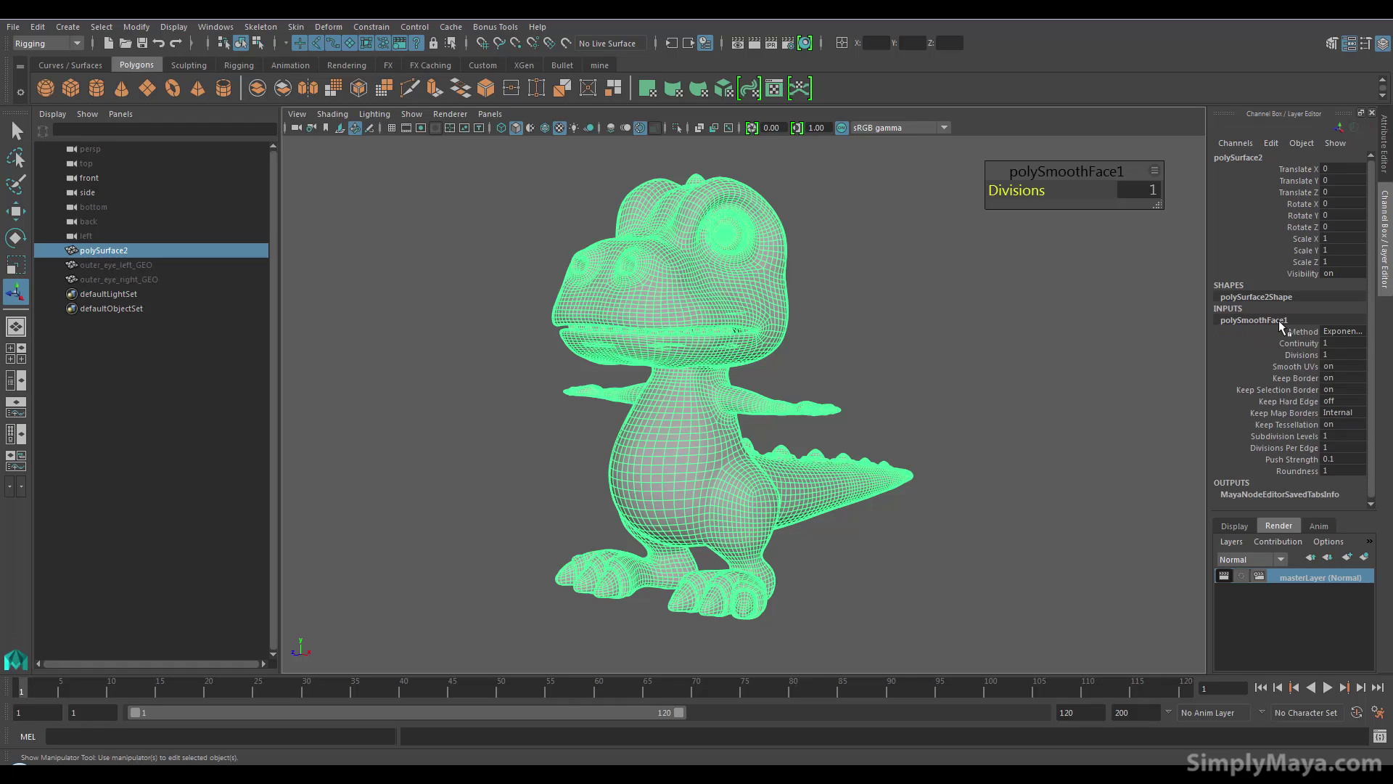
double_click(1342, 354)
type("0")
key("Return")
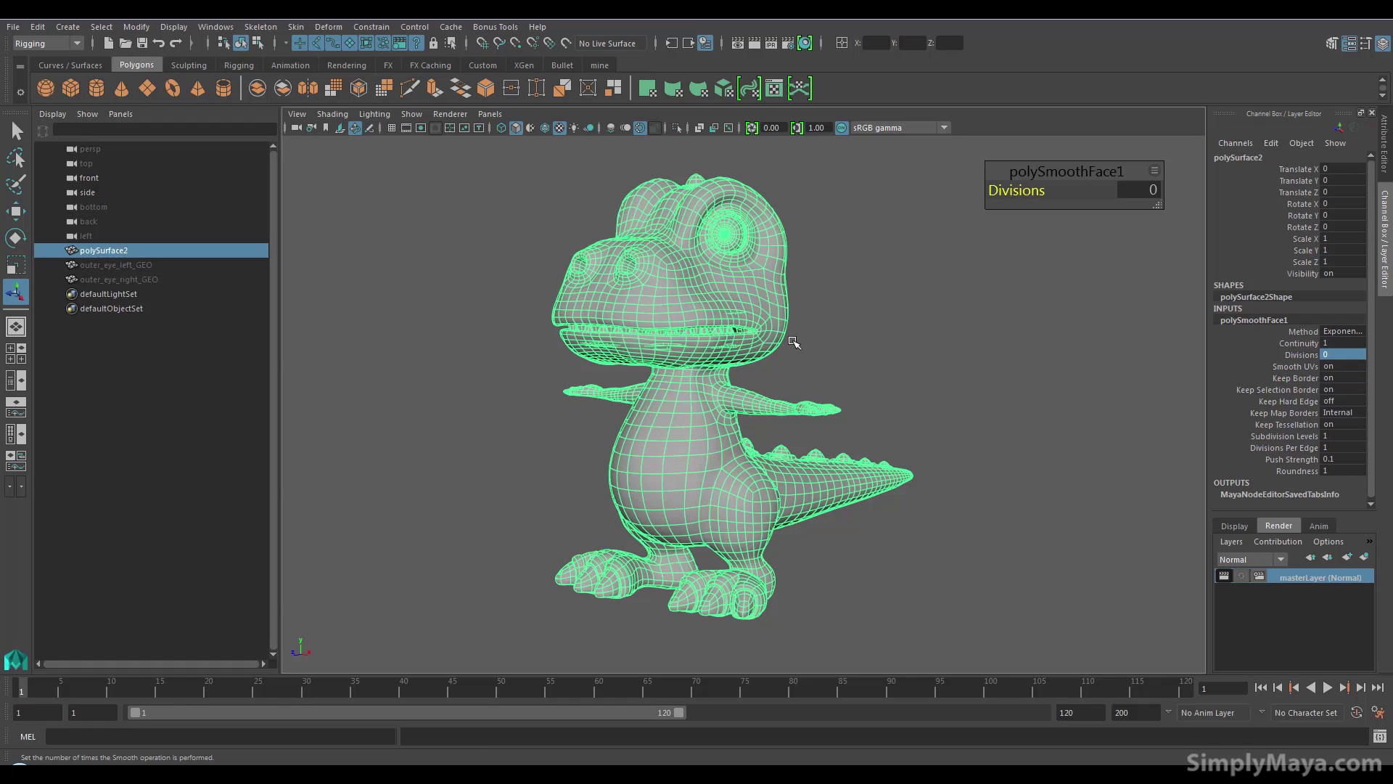
Delete the construction history of all objects in the scene
left_click(830, 376)
left_click_drag(830, 375, 794, 309, "alt")
left_click(794, 309)
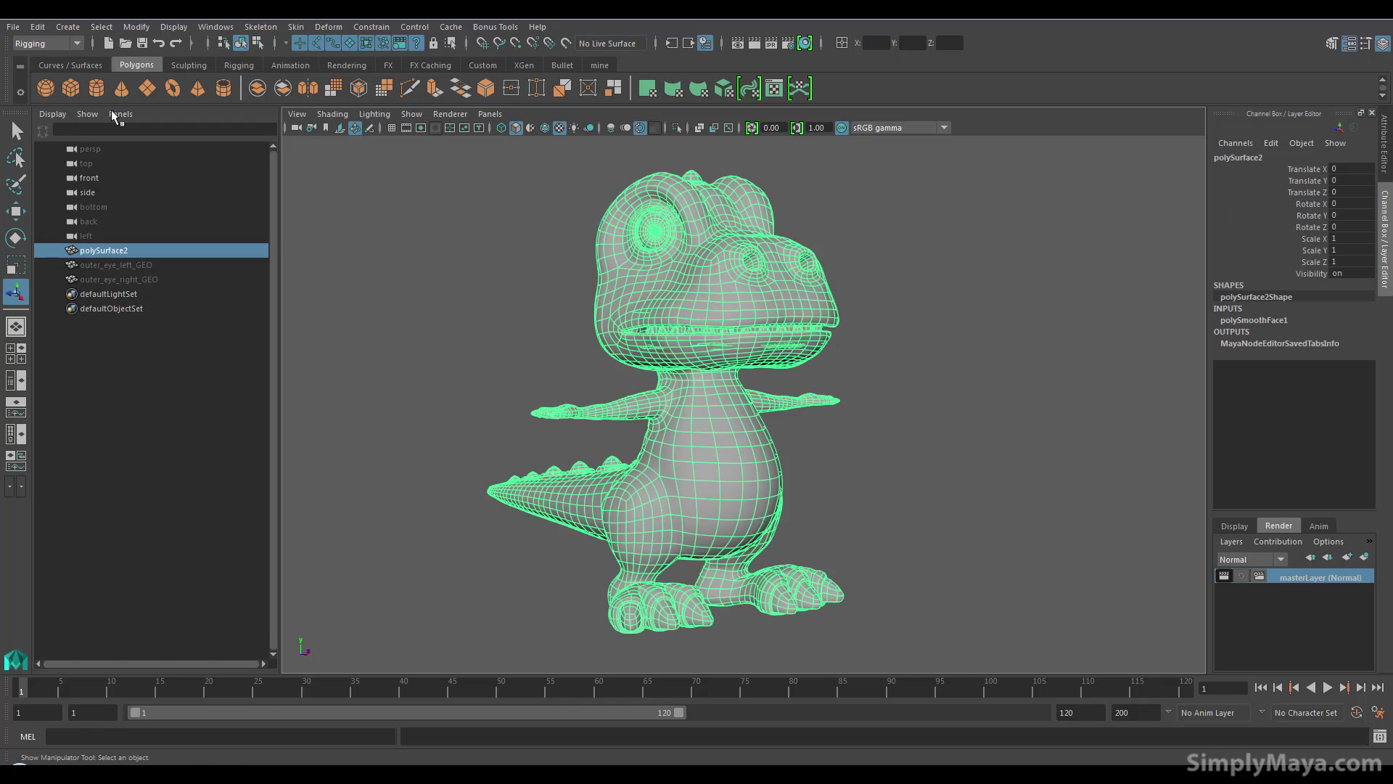
left_click(38, 28)
mouse_move(133, 211)
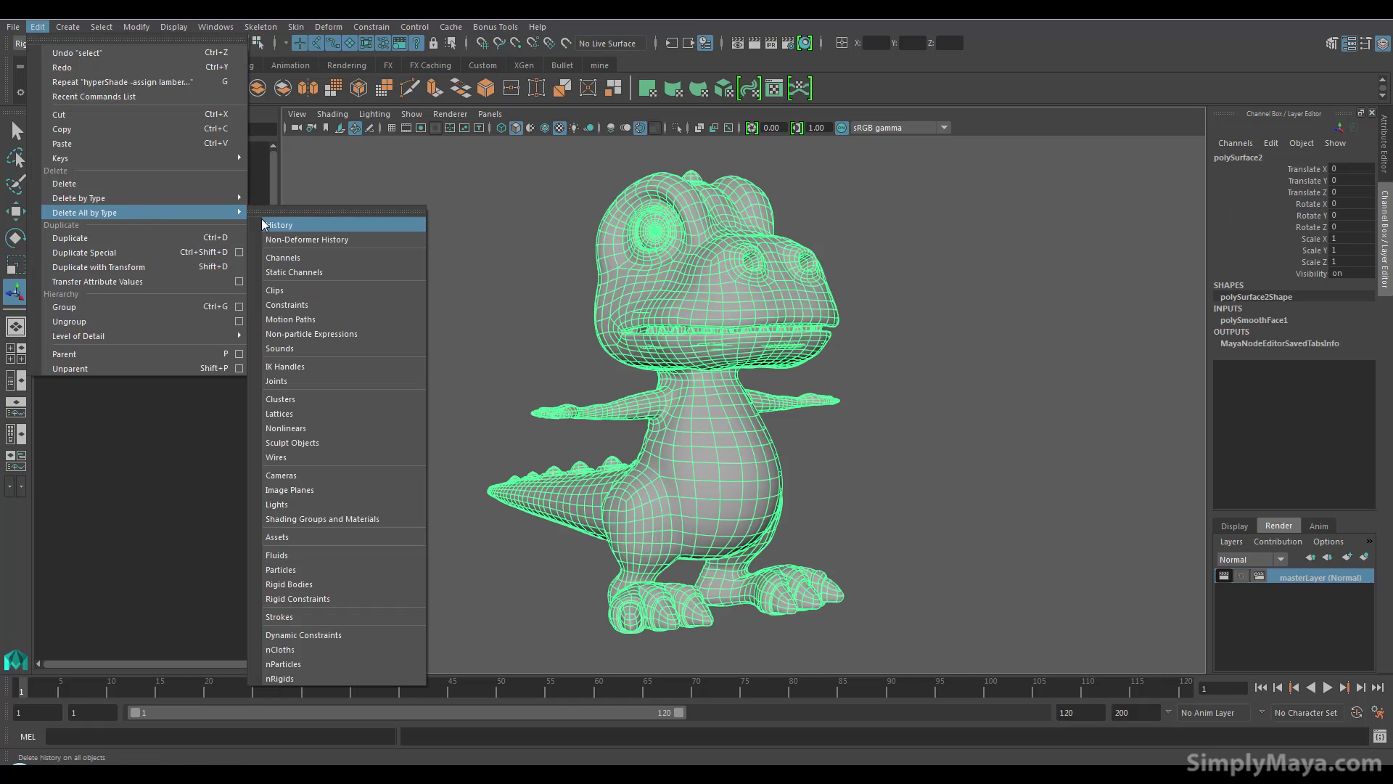
left_click(290, 212)
Examine the wireframe topology around the dinosaur's head and mouth, and its overall body
left_click_drag(643, 381, 462, 340, "alt")
right_click_drag(462, 340, 515, 312, "alt")
middle_click_drag(515, 312, 570, 435, "alt")
left_click_drag(571, 435, 591, 396, "alt")
right_click_drag(592, 396, 619, 449, "alt")
left_click_drag(549, 399, 682, 415, "alt")
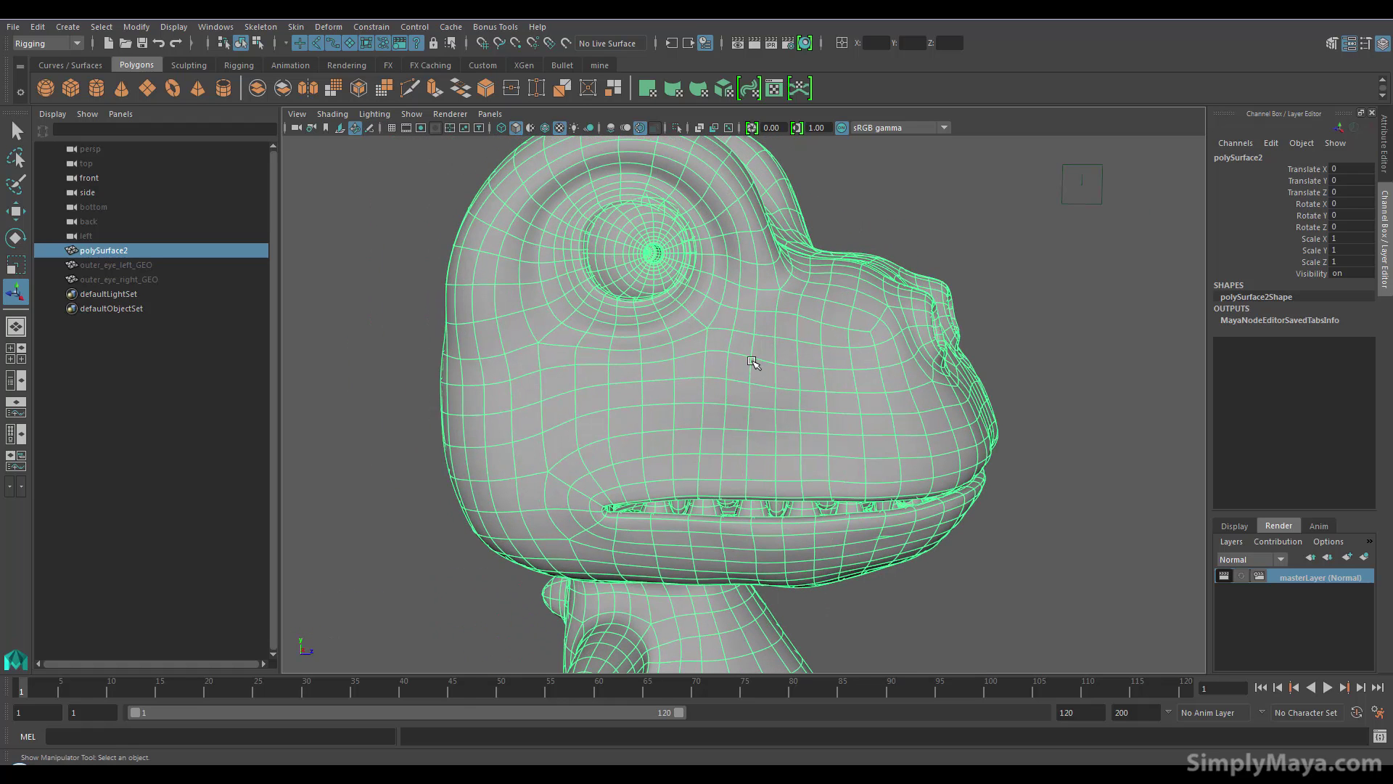
left_click_drag(765, 383, 675, 376, "alt")
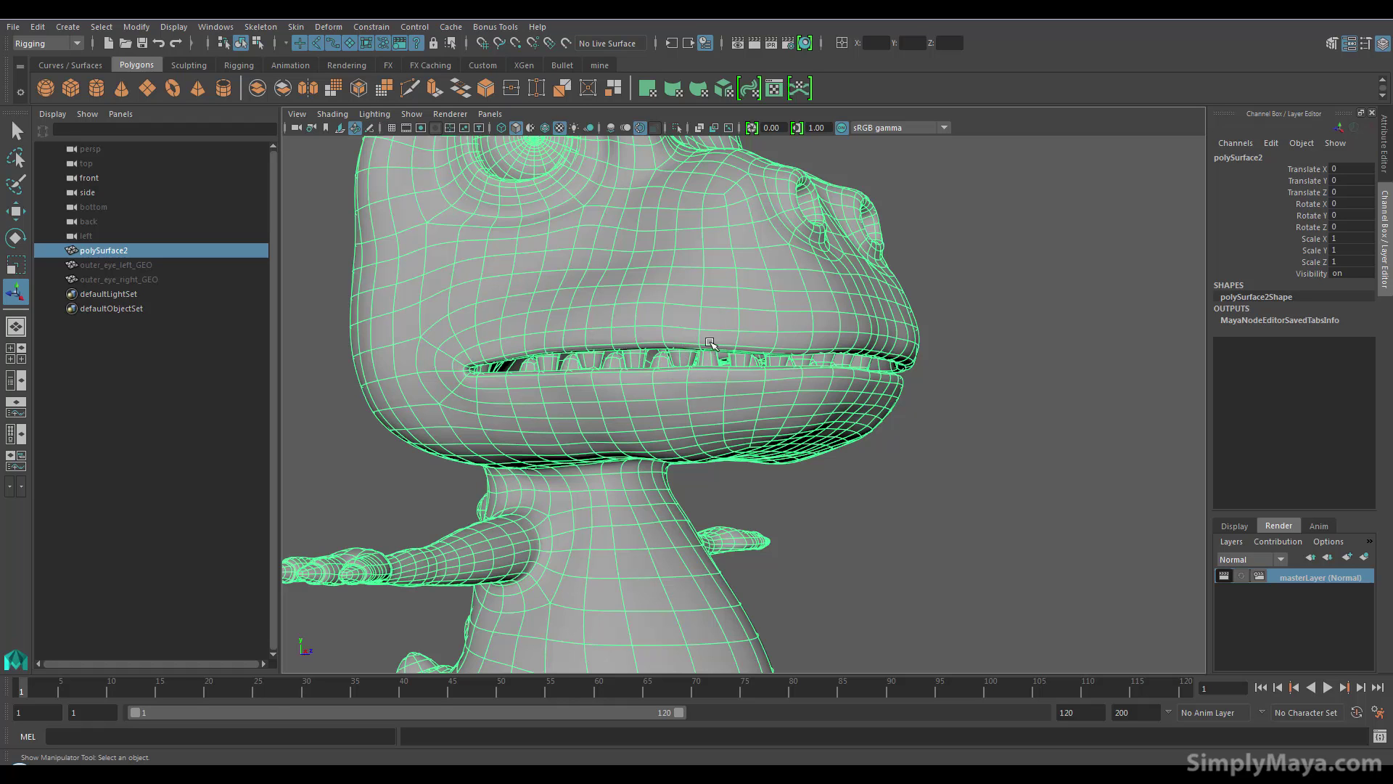
right_click_drag(802, 330, 631, 414, "alt")
left_click_drag(631, 413, 600, 443, "alt")
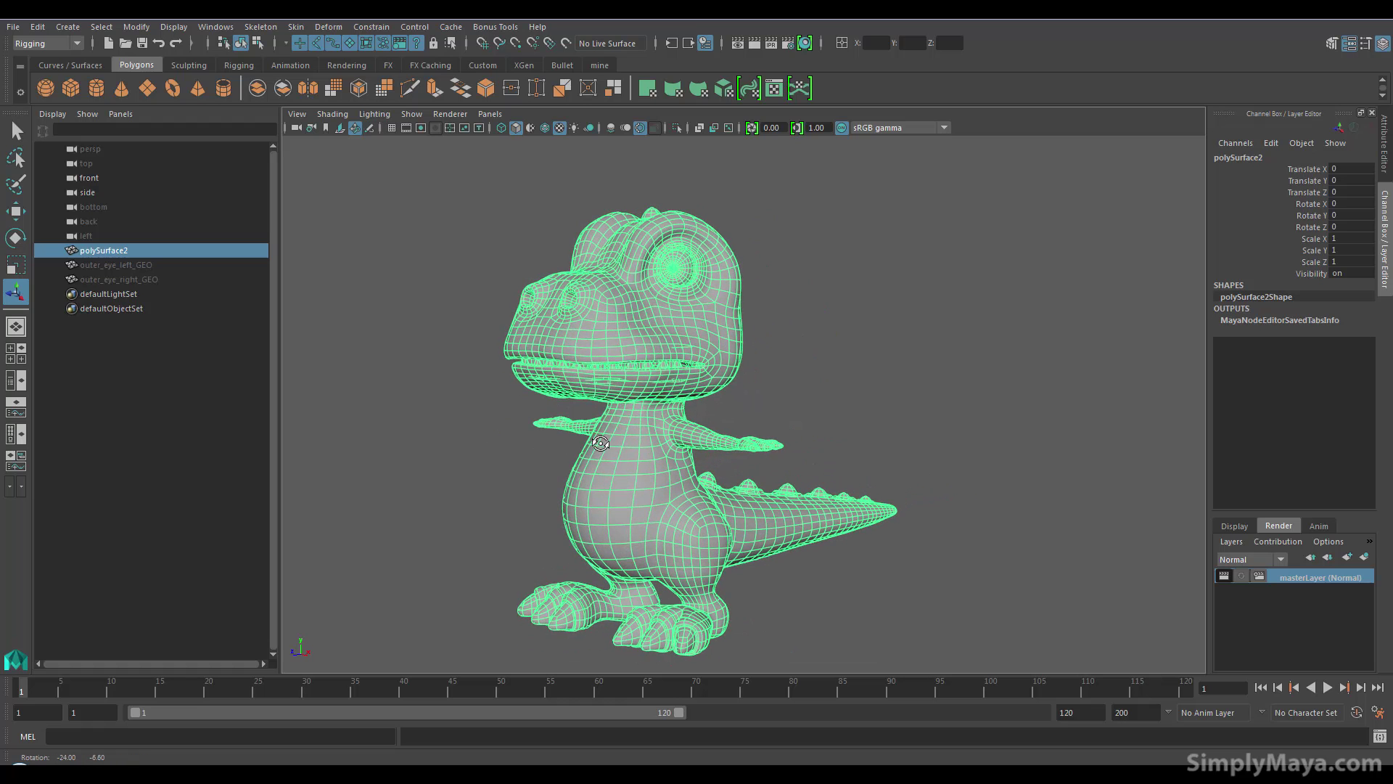
Separate the combined dinosaur mesh into its individual pieces
key("space")
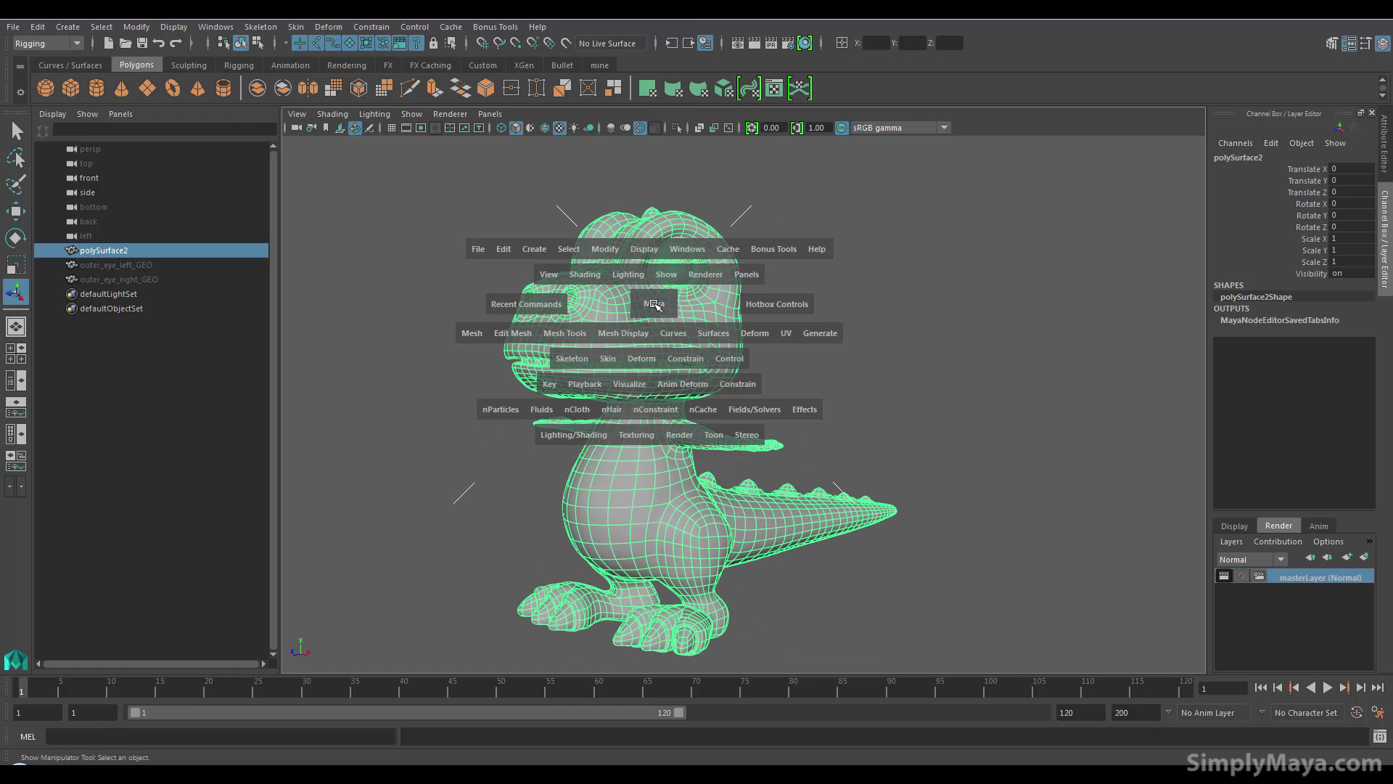
left_click(473, 336)
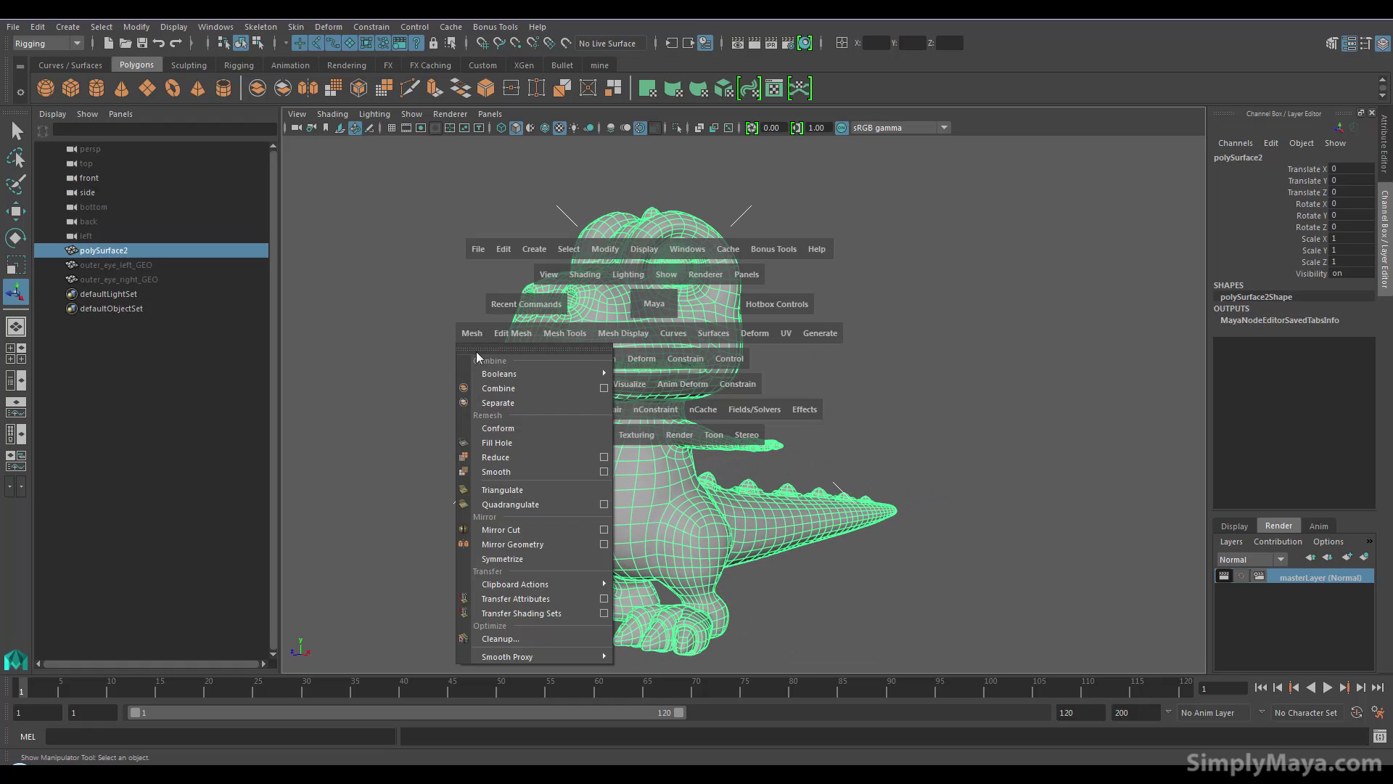
left_click(491, 402)
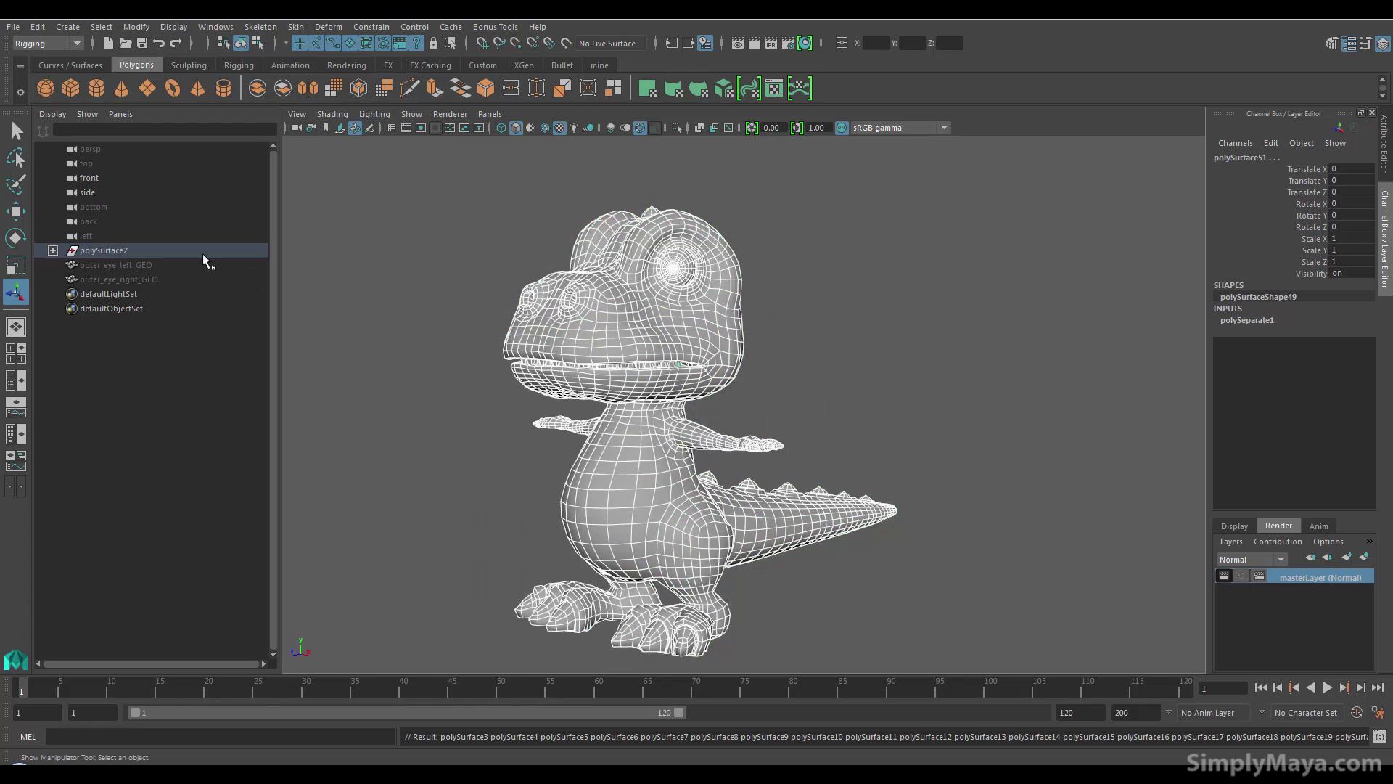
Select all separated pieces from polySurface3 through transform1 and delete their history
left_click(150, 251)
left_click(52, 250)
left_click(103, 264)
scroll(138, 450, "down", 9)
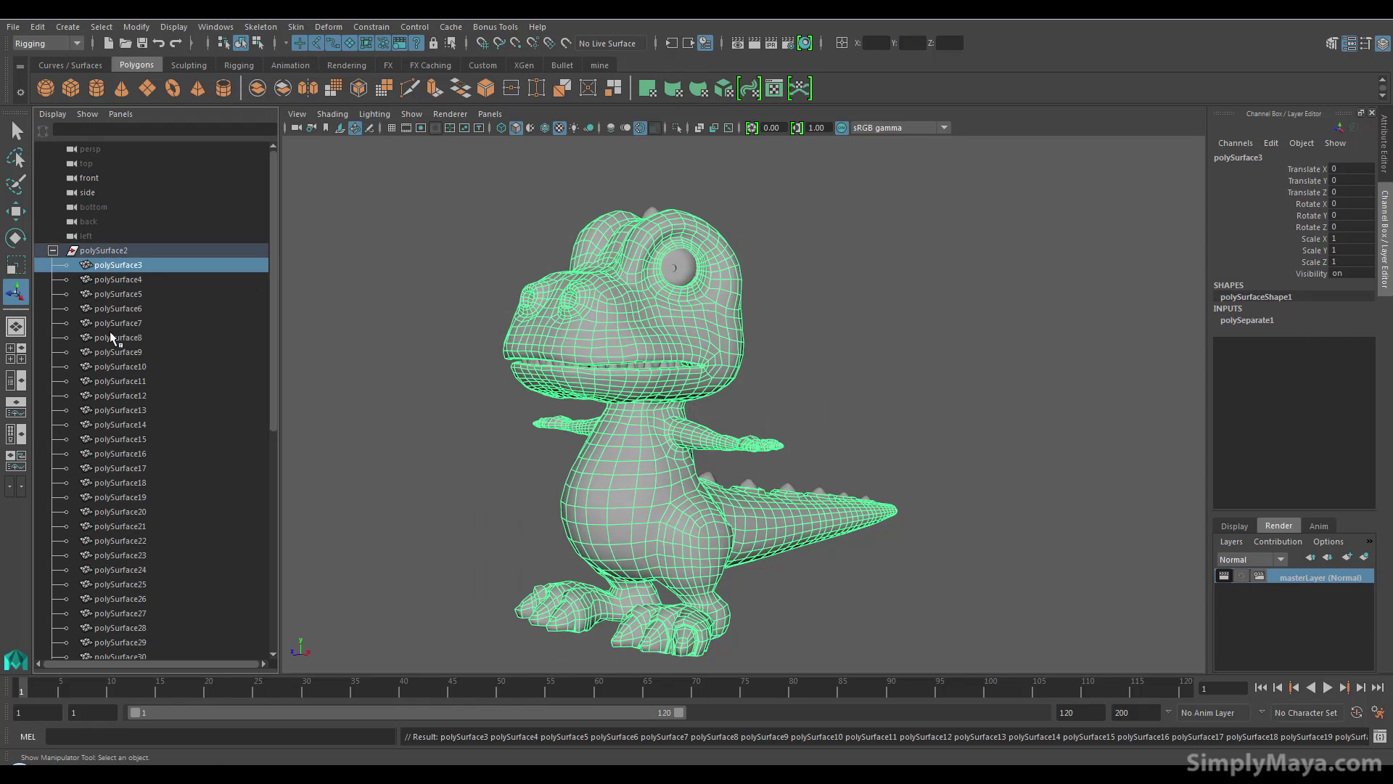
left_click(138, 571, "shift")
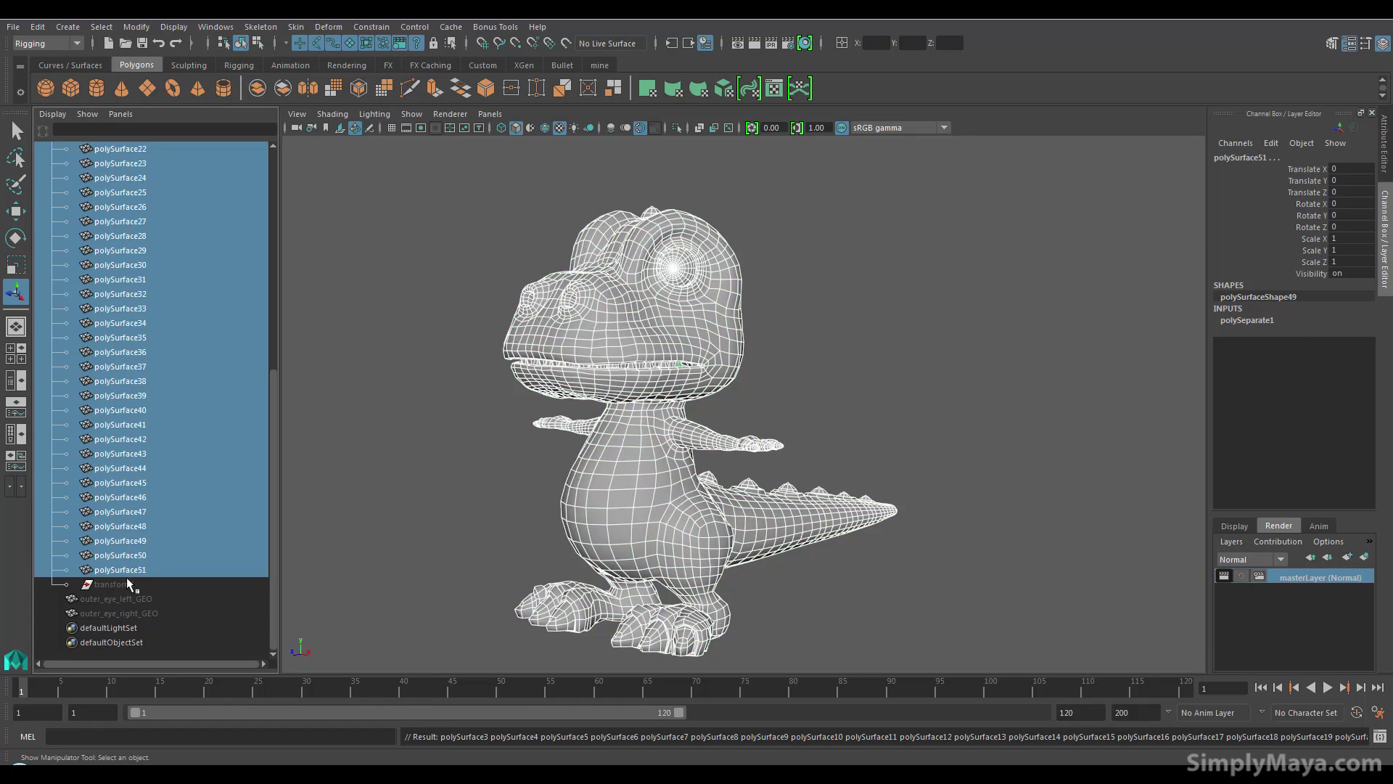
left_click(127, 584, "shift")
left_click(37, 27)
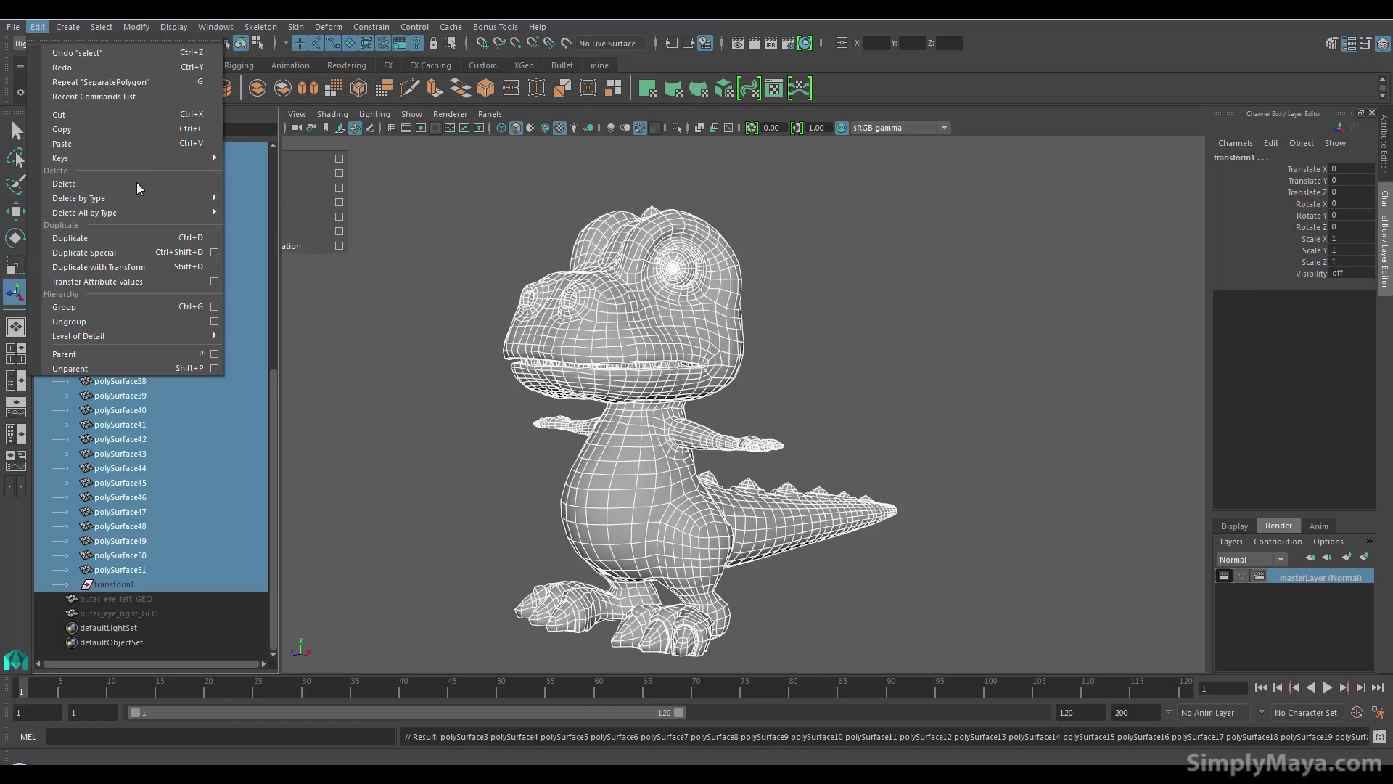
mouse_move(137, 198)
left_click(256, 212)
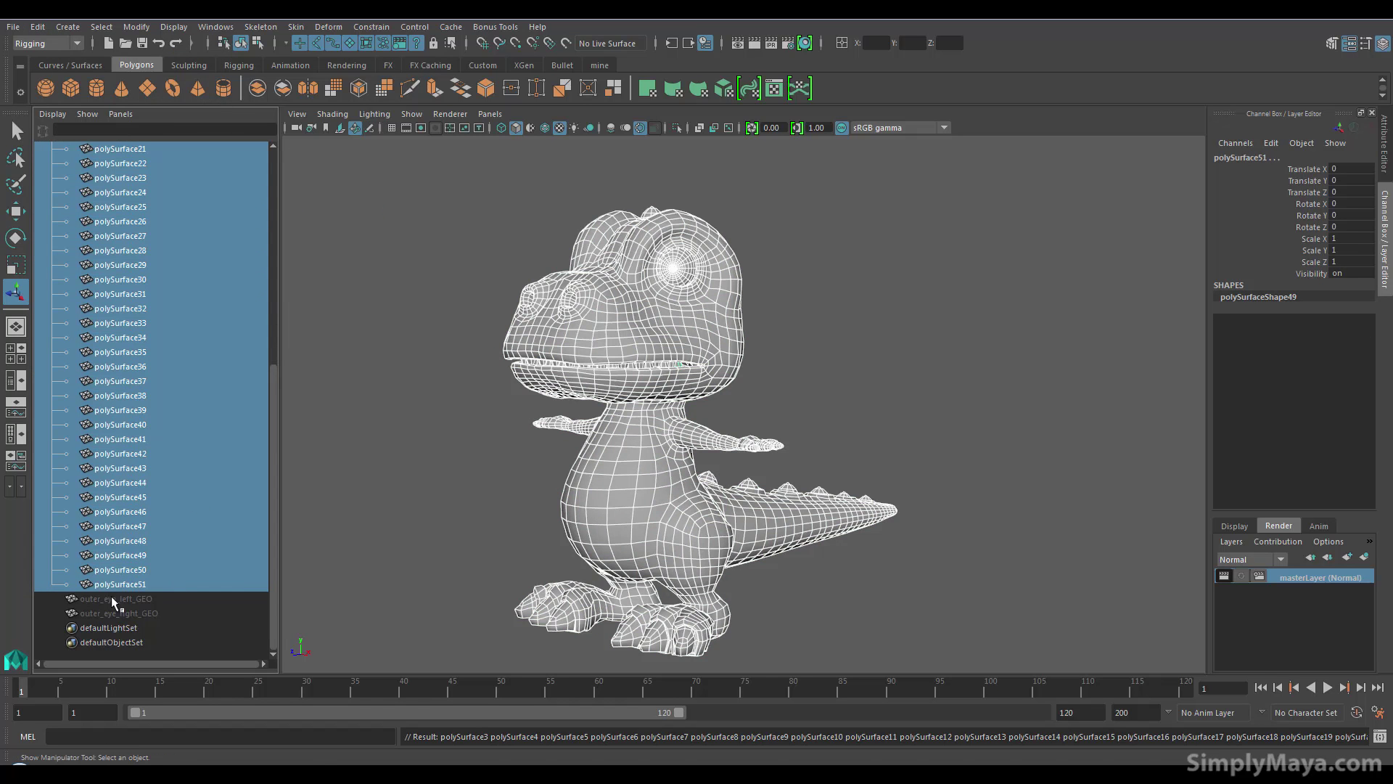
Move the body mesh polySurface3 out of the polySurface2 group and rename it main_body
left_click_drag(273, 473, 264, 269)
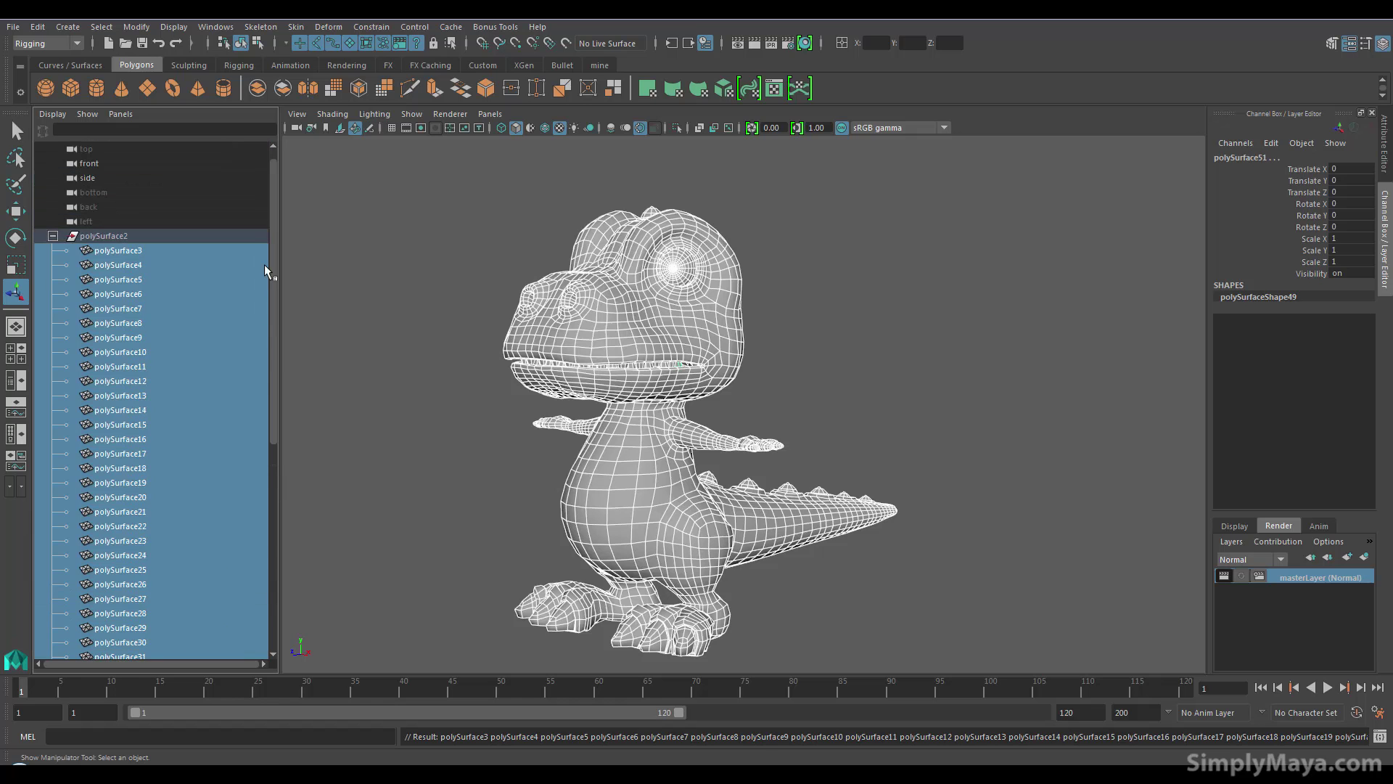
left_click(53, 236)
left_click_drag(402, 394, 526, 387, "alt")
left_click(604, 368)
left_click(57, 250)
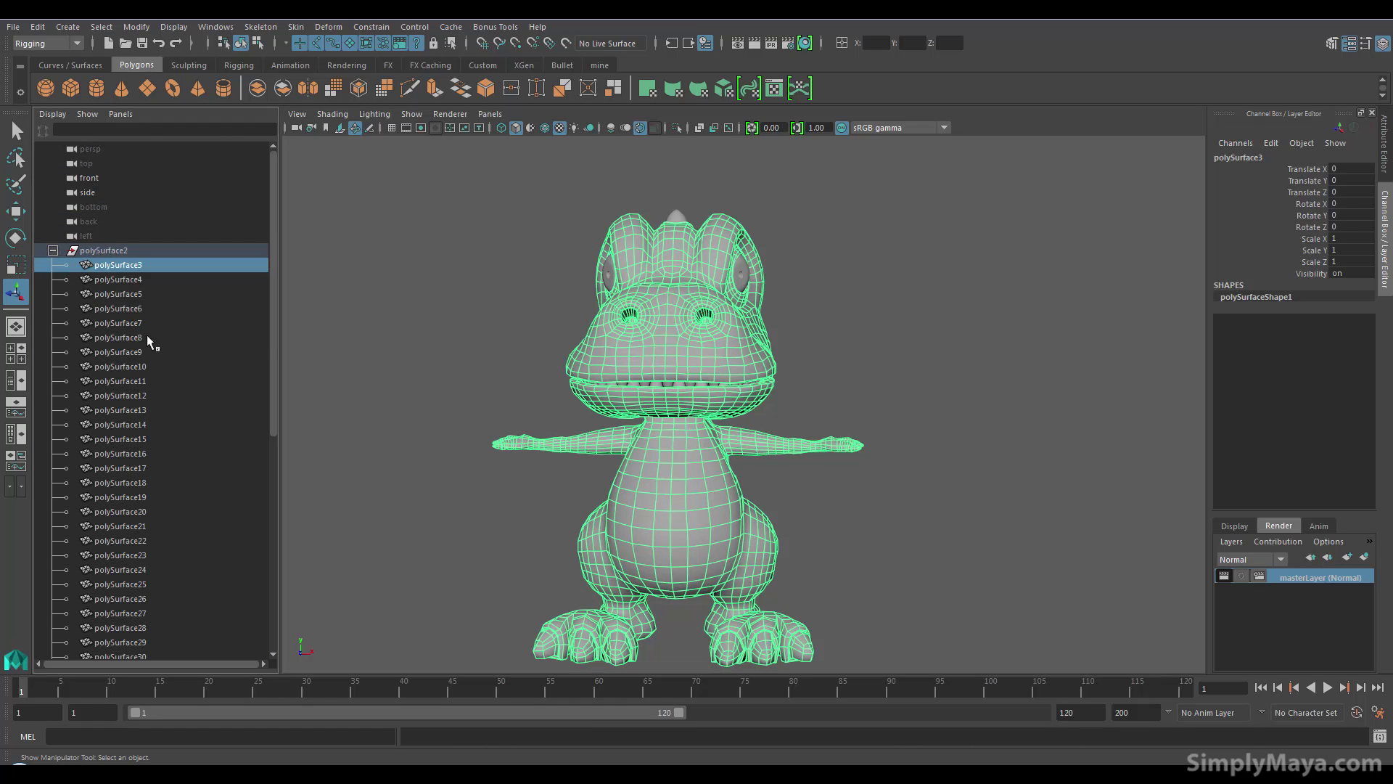
scroll(147, 362, "down", 5)
scroll(147, 362, "up", 4)
middle_click_drag(134, 266, 120, 241)
double_click(112, 237)
type("main_body")
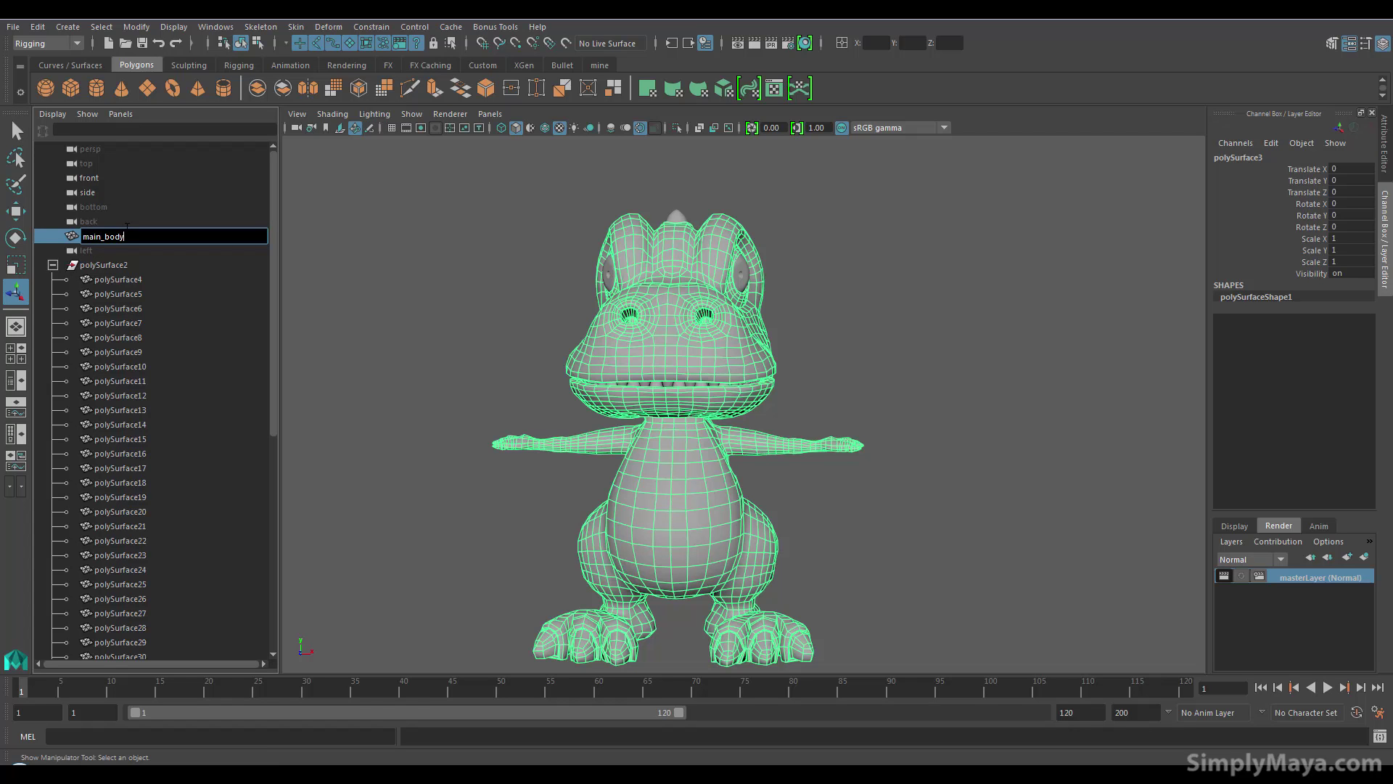
key("Return")
Hide main_body and group the twelve spikes running along the head, back and tail
left_click_drag(406, 337, 729, 343, "alt")
key("ctrl+h")
left_click(773, 193)
left_click(726, 227, "shift")
left_click(702, 285, "shift")
left_click(708, 341, "shift")
left_click(740, 399, "shift")
left_click_drag(451, 488, 809, 569, "shift")
left_click(739, 455, "shift")
key("ctrl+g")
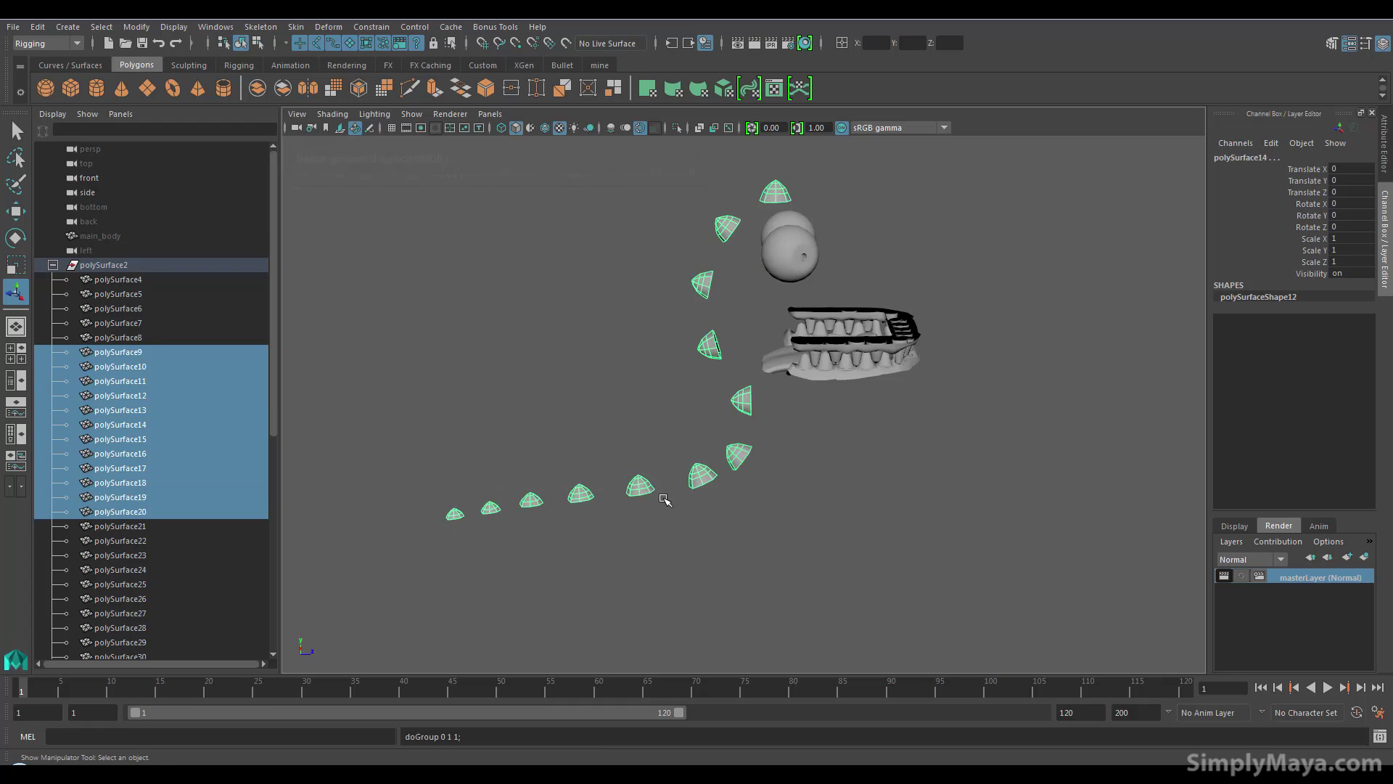
Rename the newly created group of spikes as spikes
left_click_drag(271, 338, 271, 514)
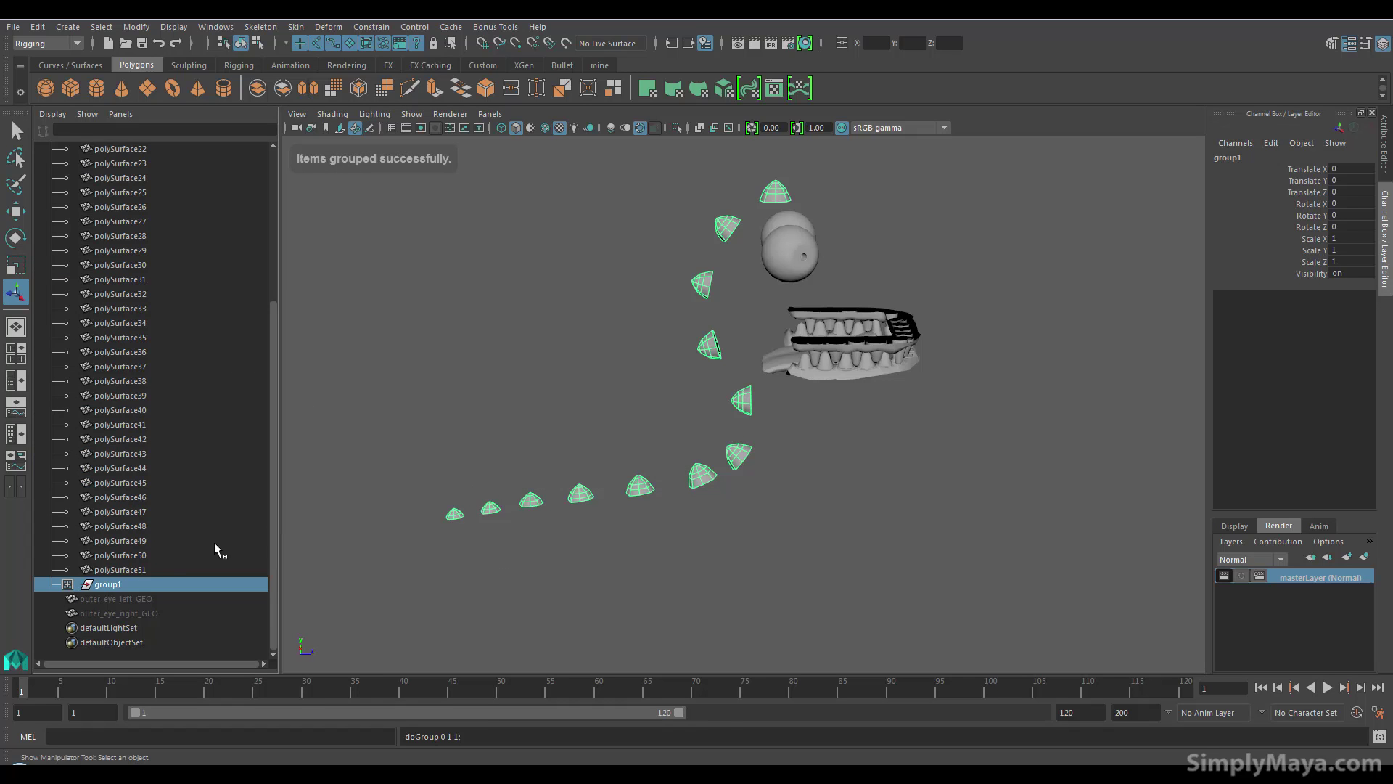
double_click(122, 584)
type("spikes")
key("Return")
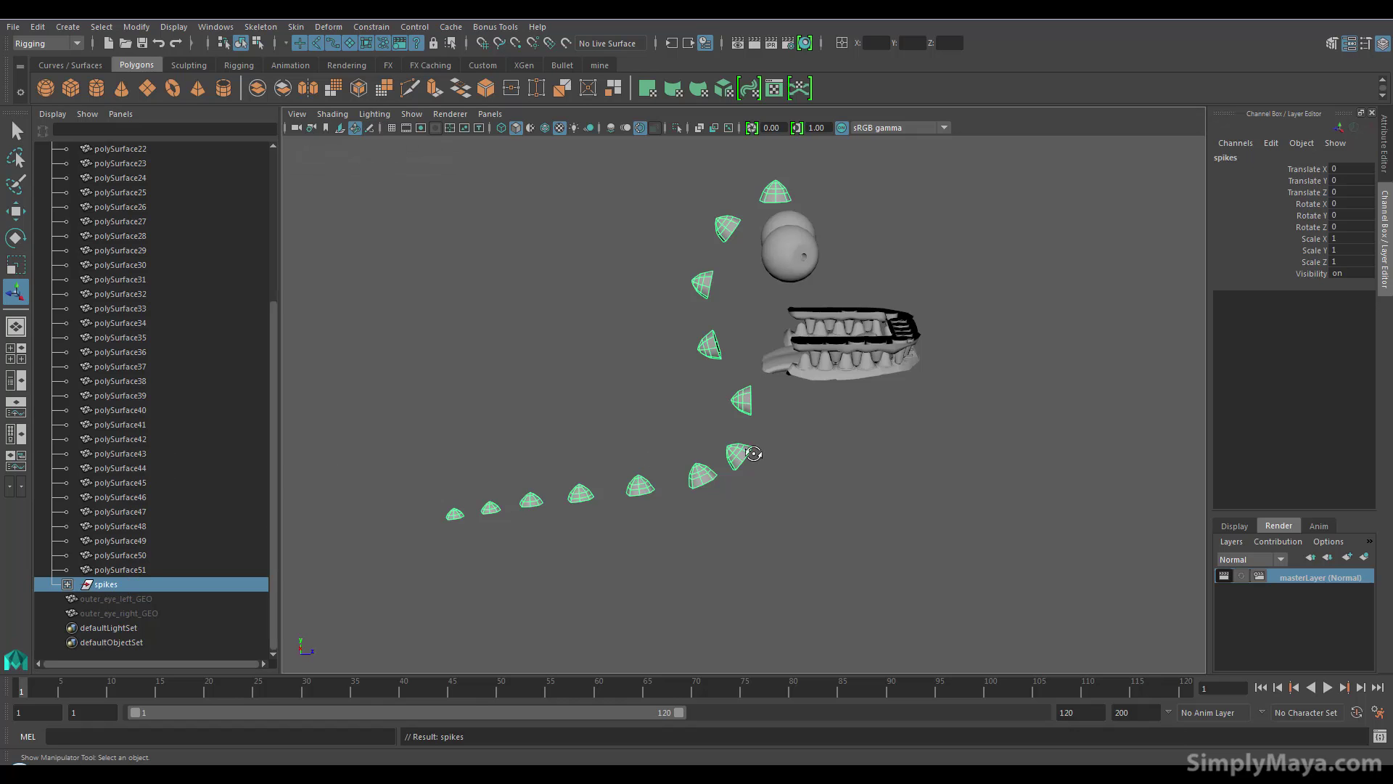
Select all the teeth, gum and tongue pieces, group them and name the group mouth
left_click_drag(704, 457, 768, 438, "alt")
left_click_drag(785, 296, 964, 363)
left_click_drag(951, 411, 921, 400, "alt")
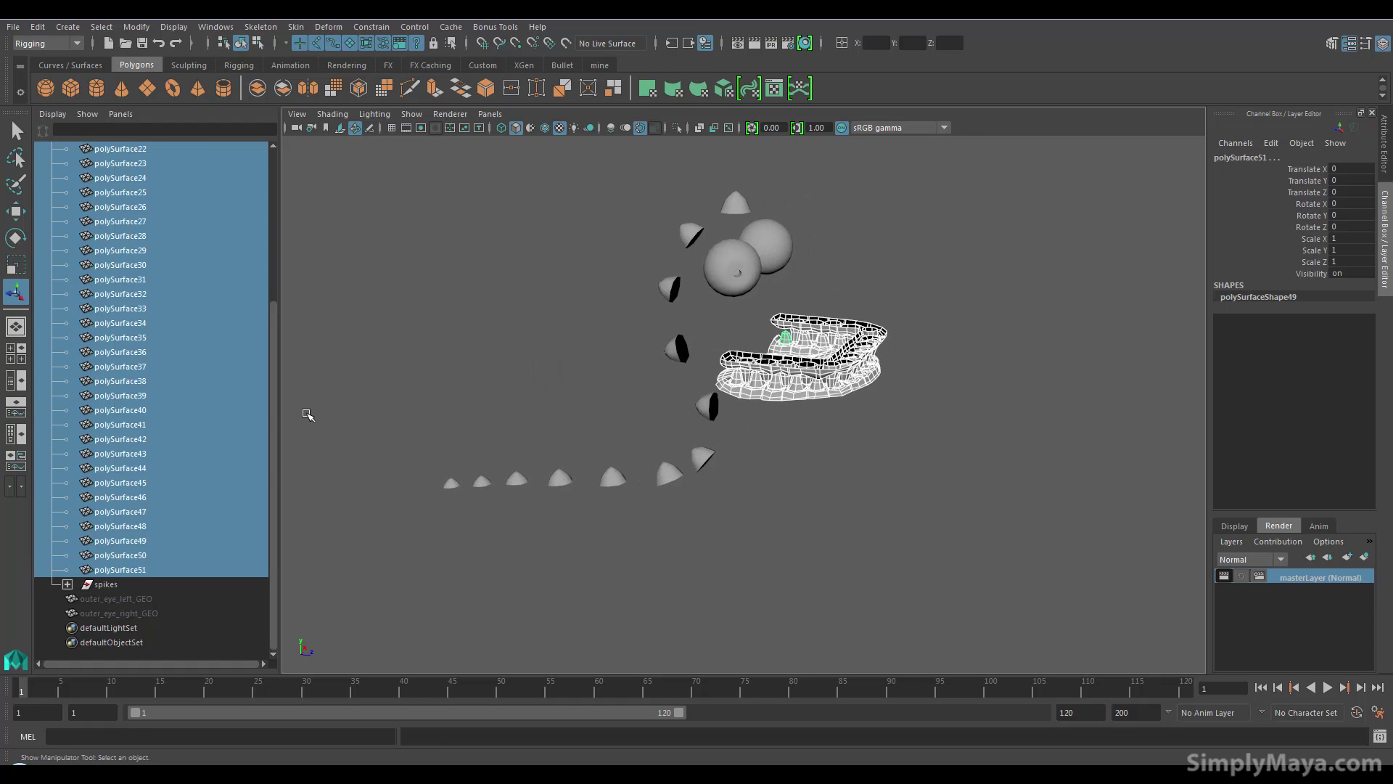
key("ctrl+g")
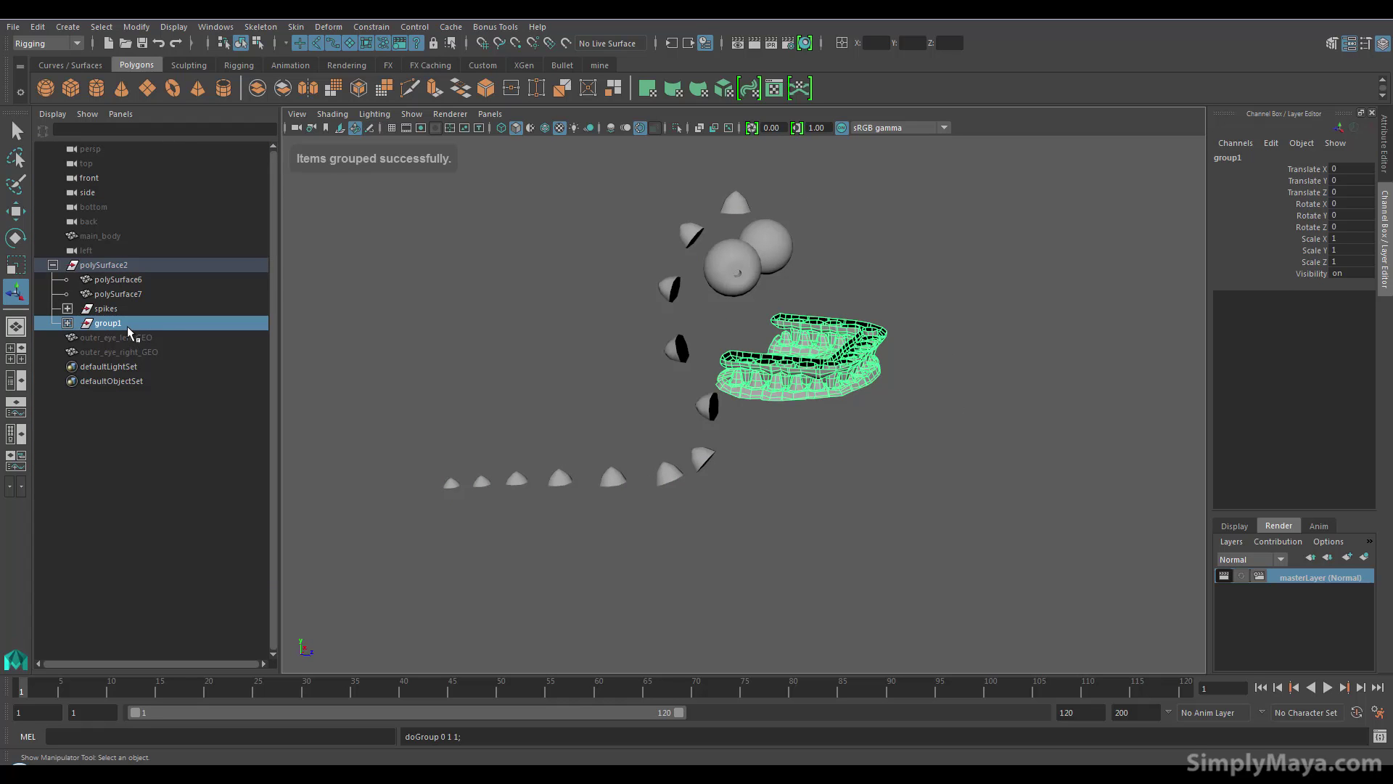
double_click(109, 323)
type("mou")
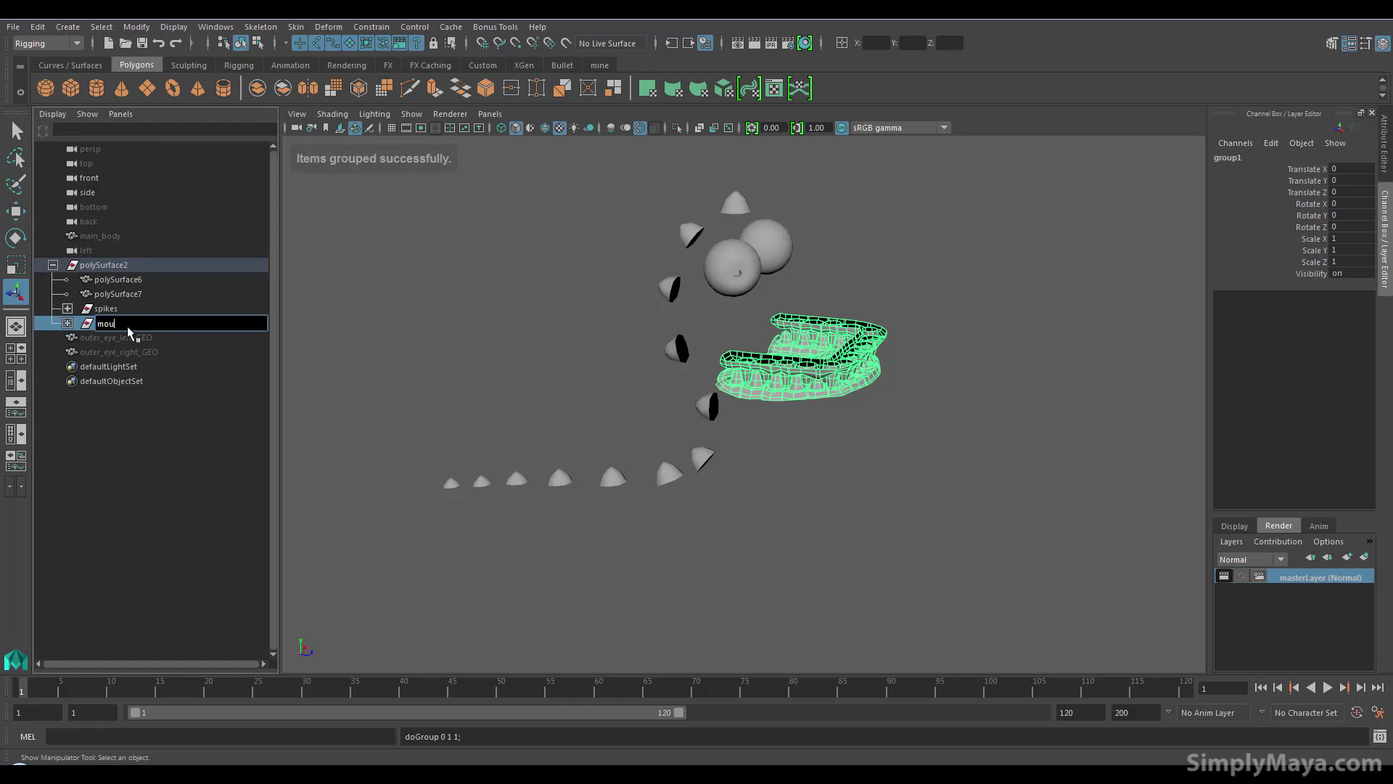
type("th")
key("Return")
Rename eyeball mesh polySurface6 as eye_left and polySurface7 as eye_right
left_click_drag(974, 402, 856, 377, "alt")
left_click(149, 280)
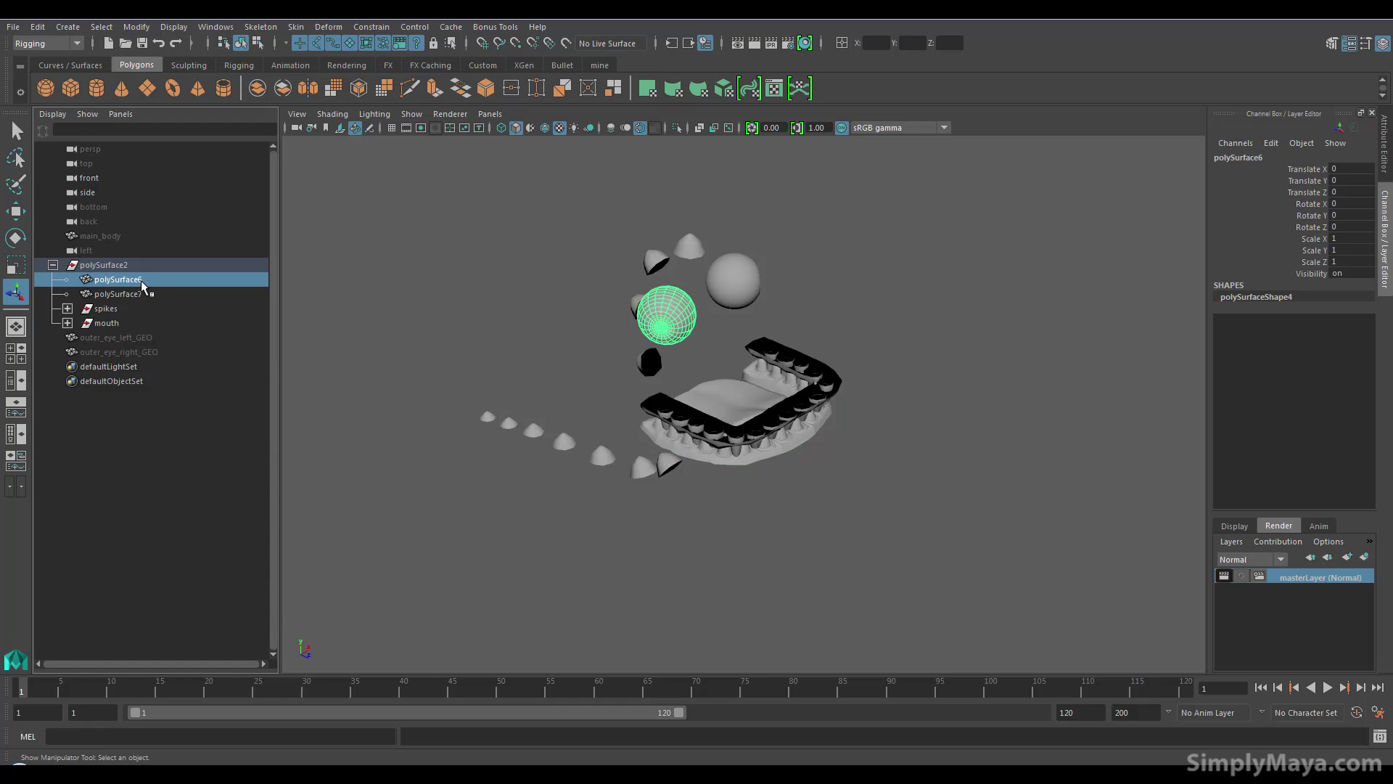
double_click(142, 282)
type("eye_left")
key("Return")
double_click(127, 294)
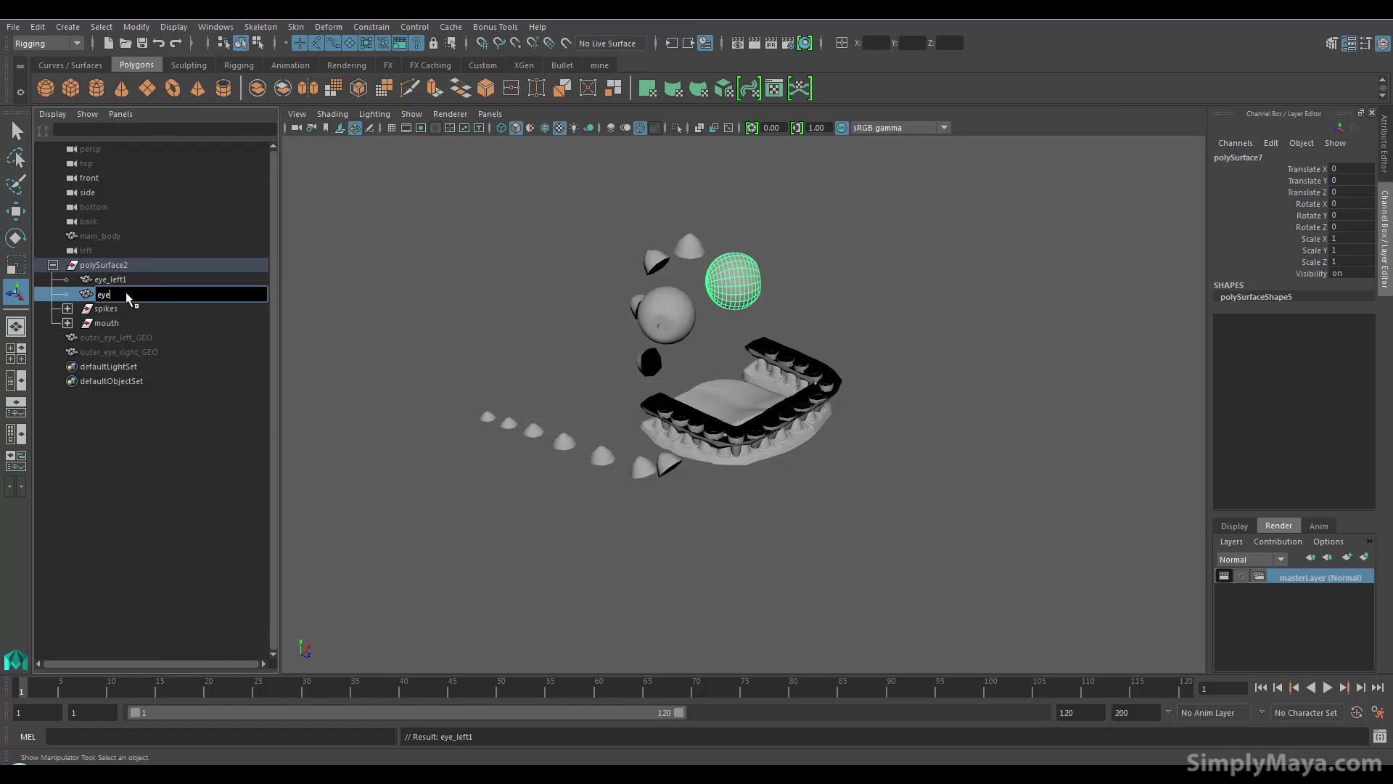
type("eye_right")
key("Return")
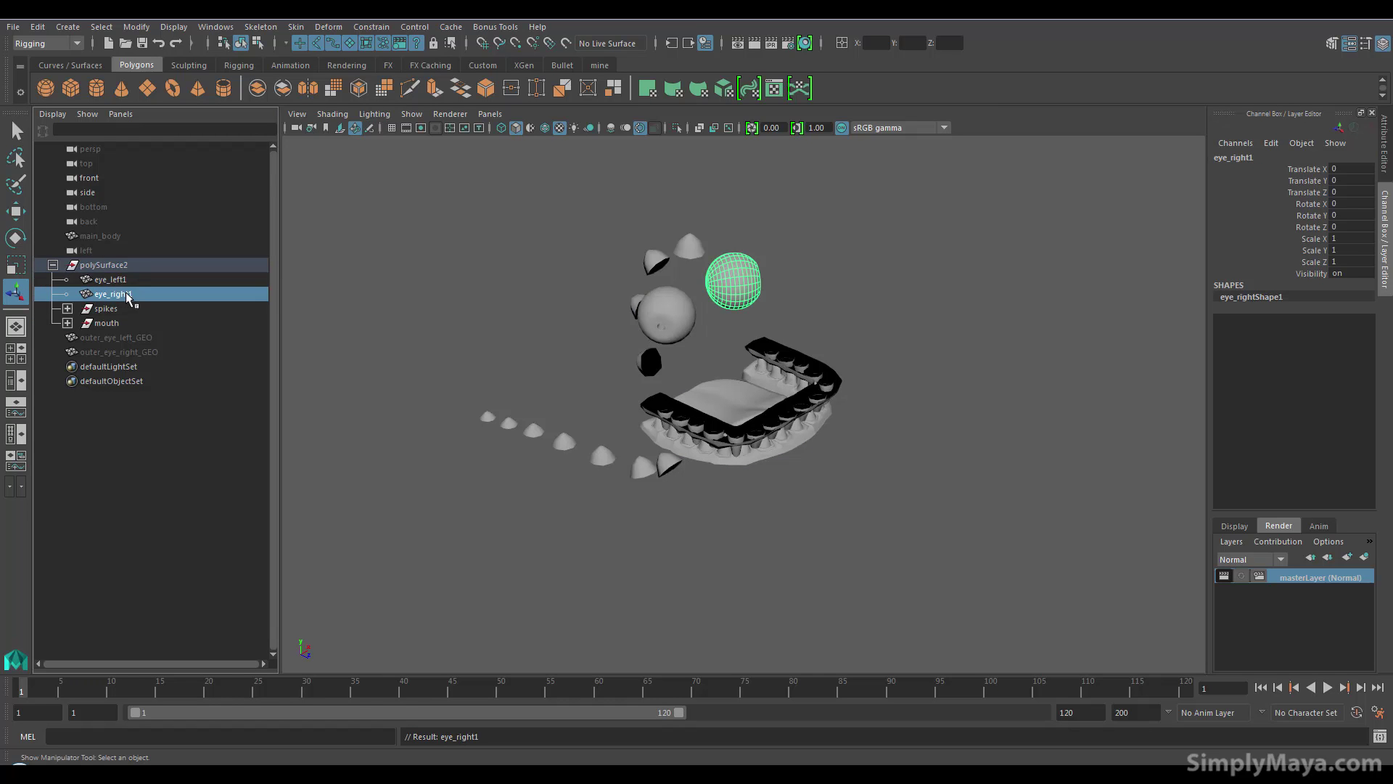
Move both eyes and the spikes and mouth groups out of polySurface2, and delete the emptied group
left_click(106, 281)
left_click(95, 324, "shift")
key("4")
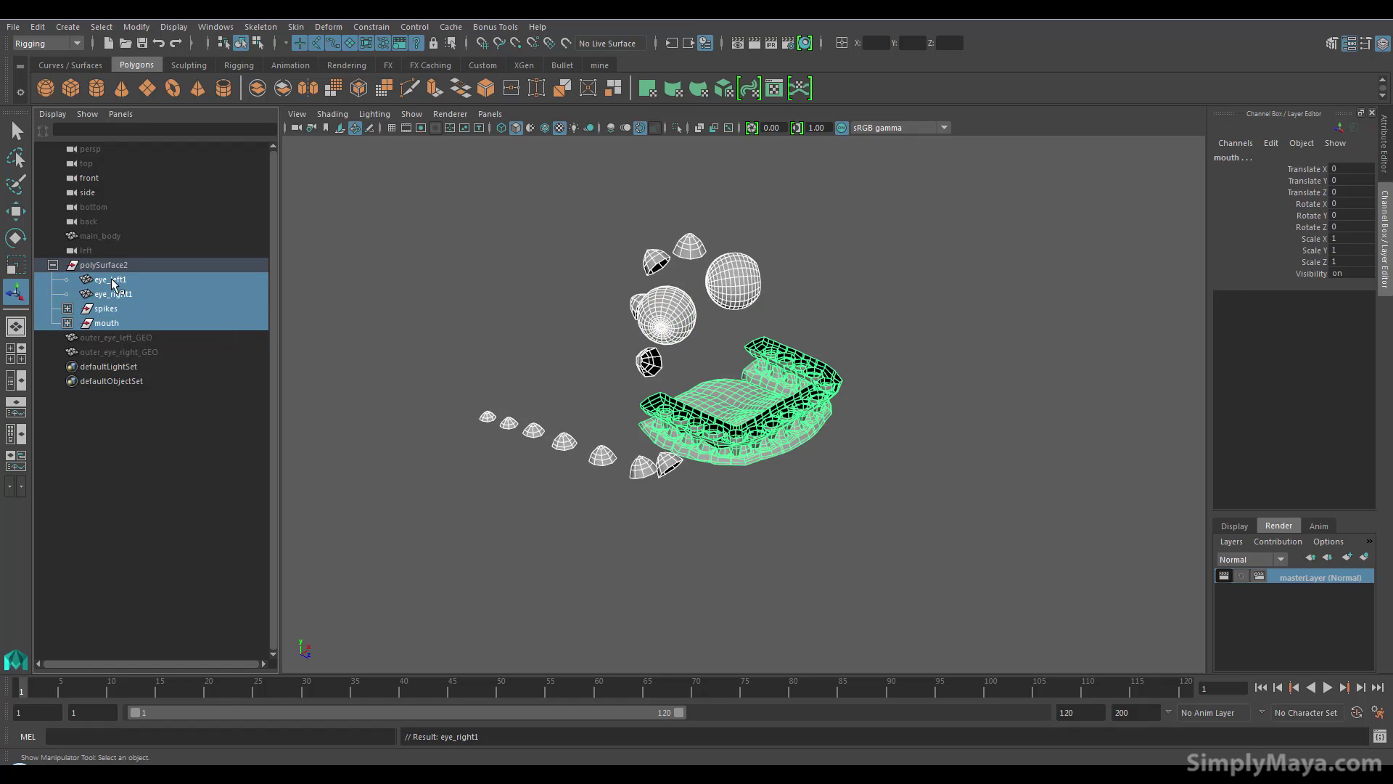
middle_click_drag(125, 267, 108, 360)
key("5")
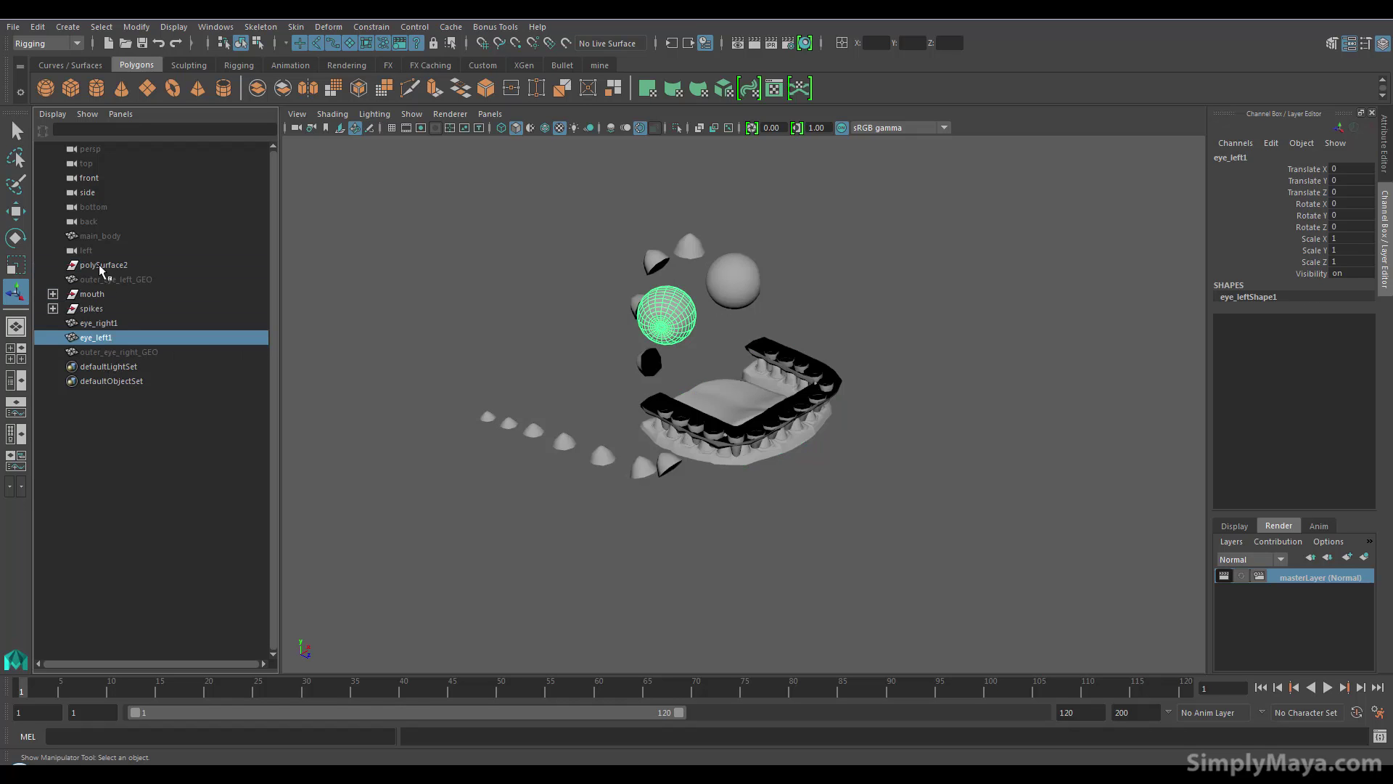
left_click(182, 266)
key("Delete")
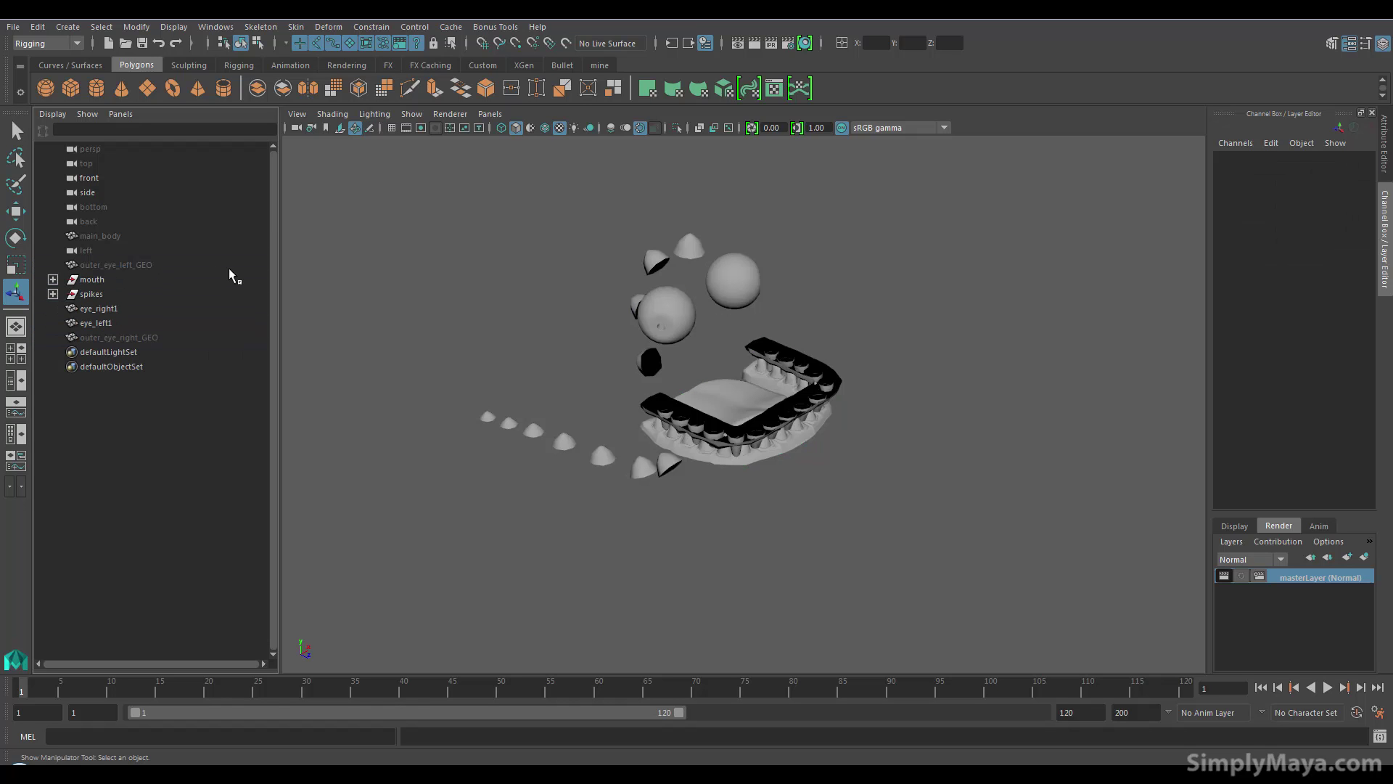
Place outer_eye_left_GEO next to outer_eye_right_GEO in the outliner and unhide both outer eye meshes
left_click(145, 263)
middle_click_drag(145, 263, 135, 324)
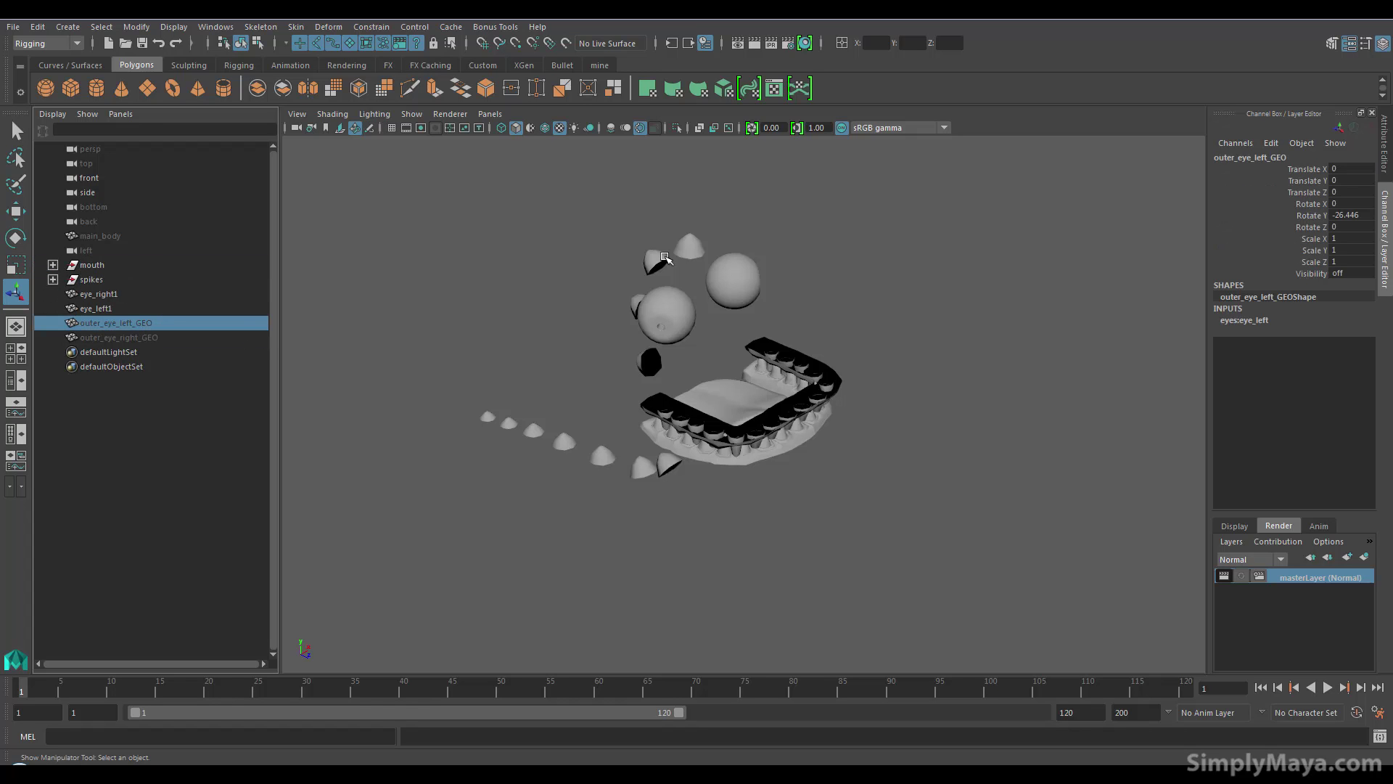
left_click(154, 333, "ctrl")
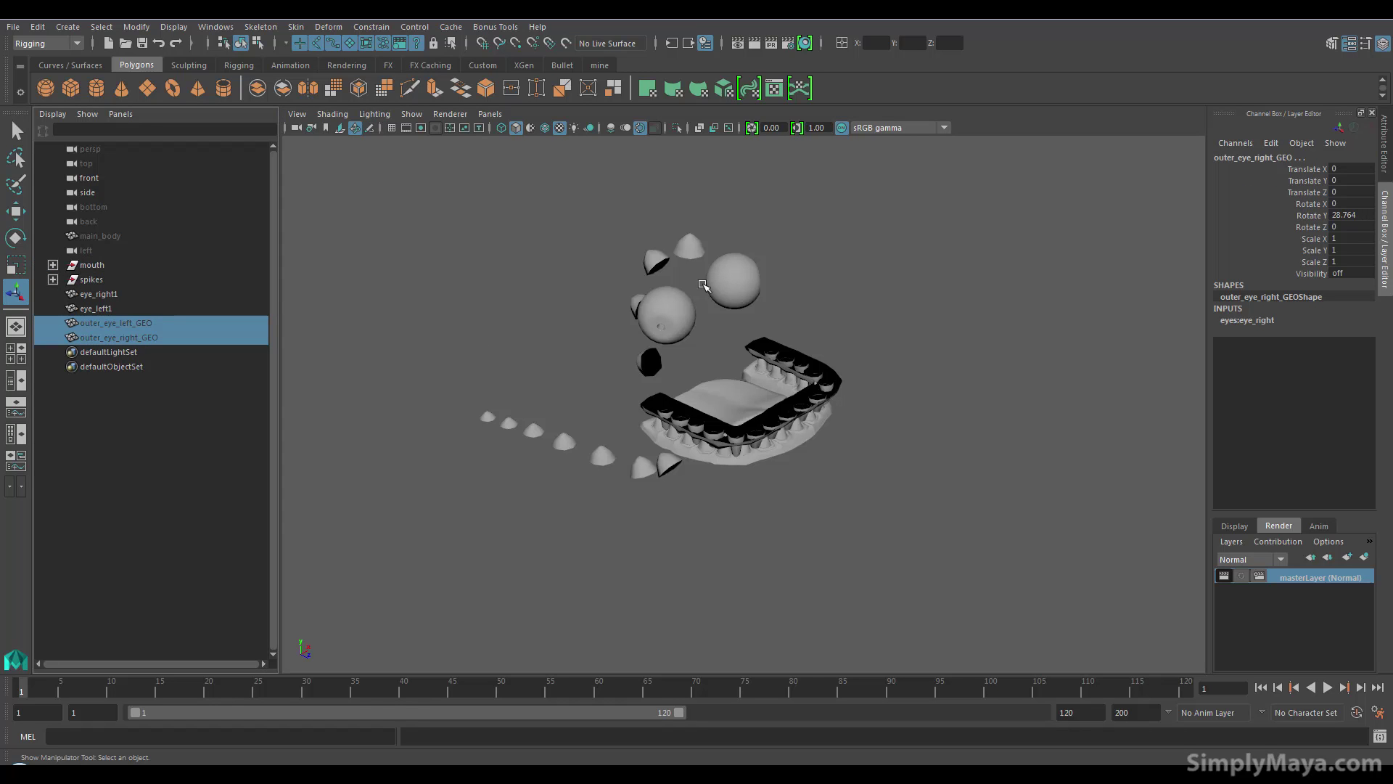
left_click_drag(711, 293, 609, 389, "alt")
key("shift+h")
right_click_drag(609, 389, 726, 479, "alt")
middle_click_drag(725, 478, 806, 426, "alt")
right_click_drag(733, 417, 788, 435, "alt")
middle_click_drag(788, 435, 803, 441, "alt")
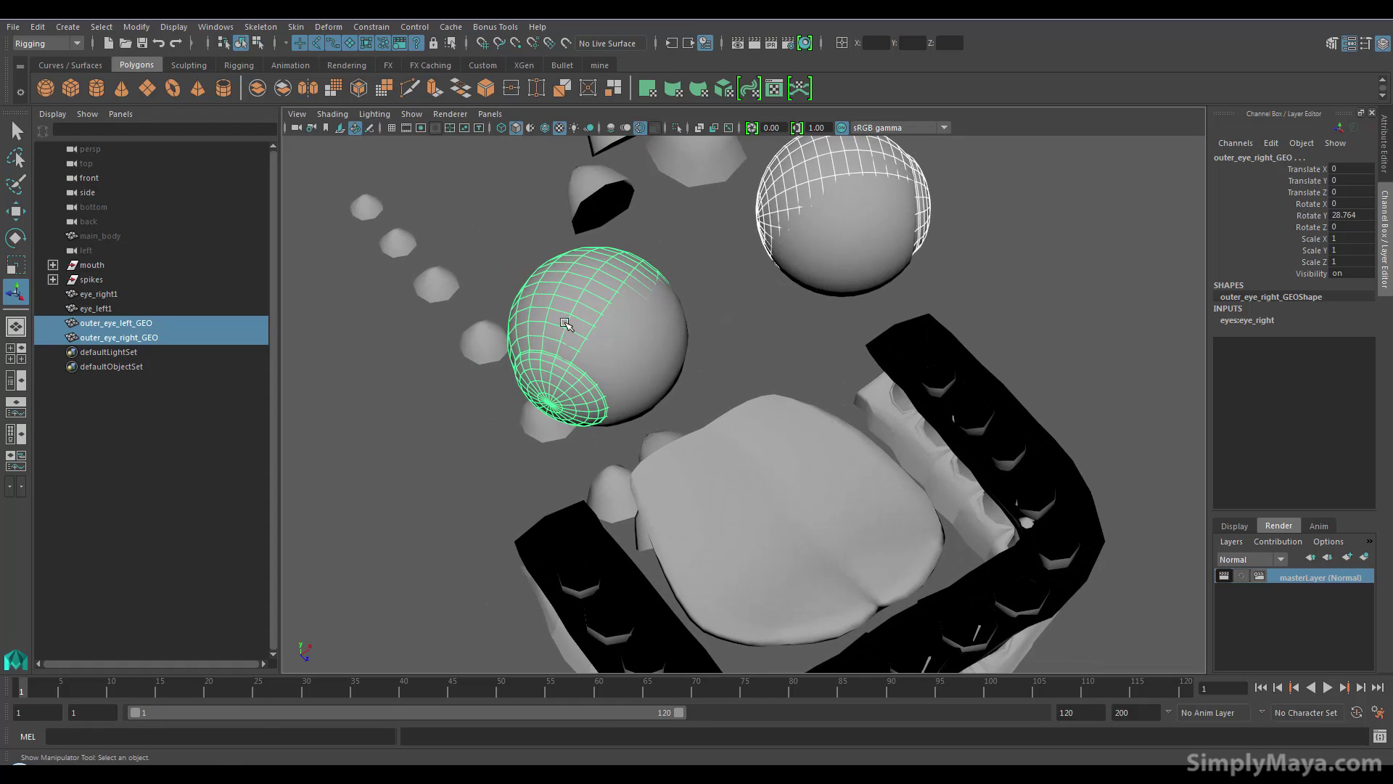
Center the pivot of the eye_right1 eyeball
left_click(565, 324)
key("w")
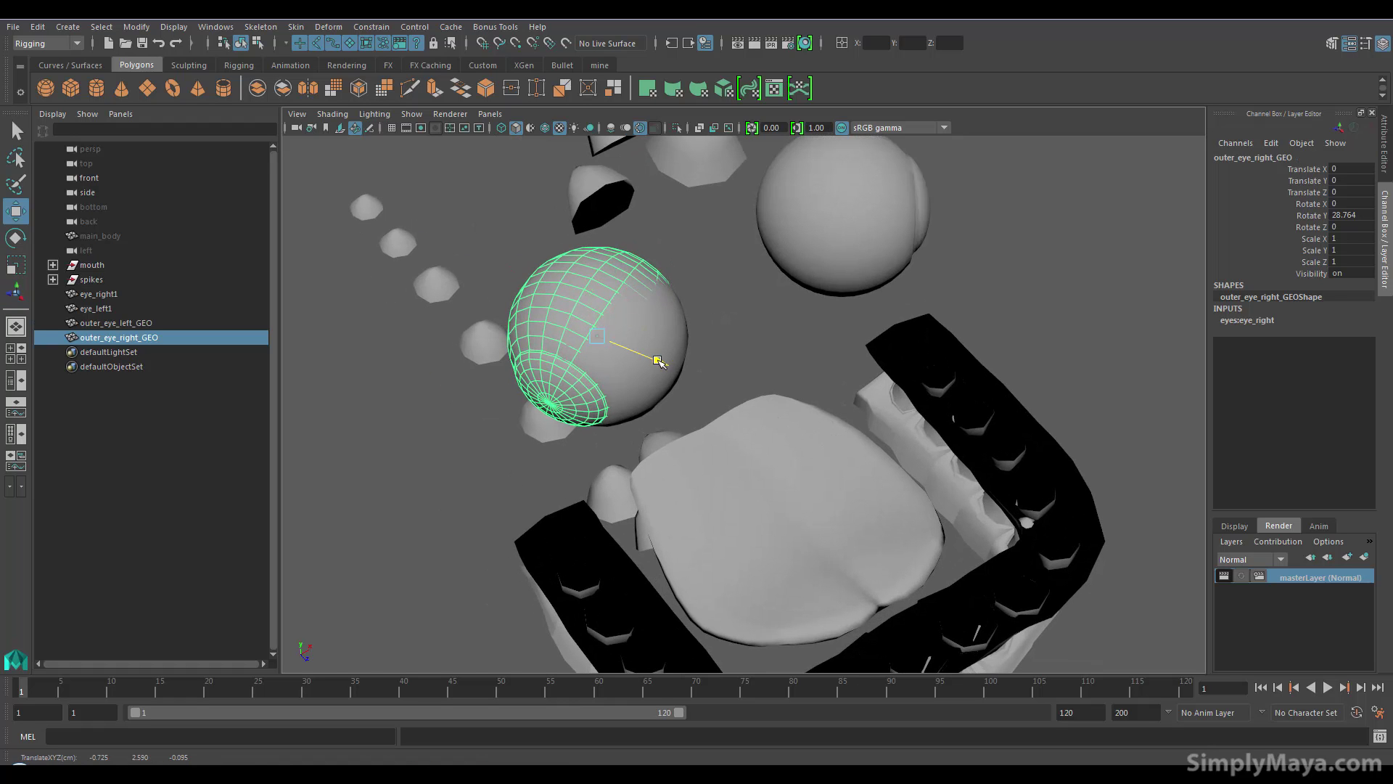
left_click(864, 240)
left_click_drag(864, 240, 607, 272, "alt")
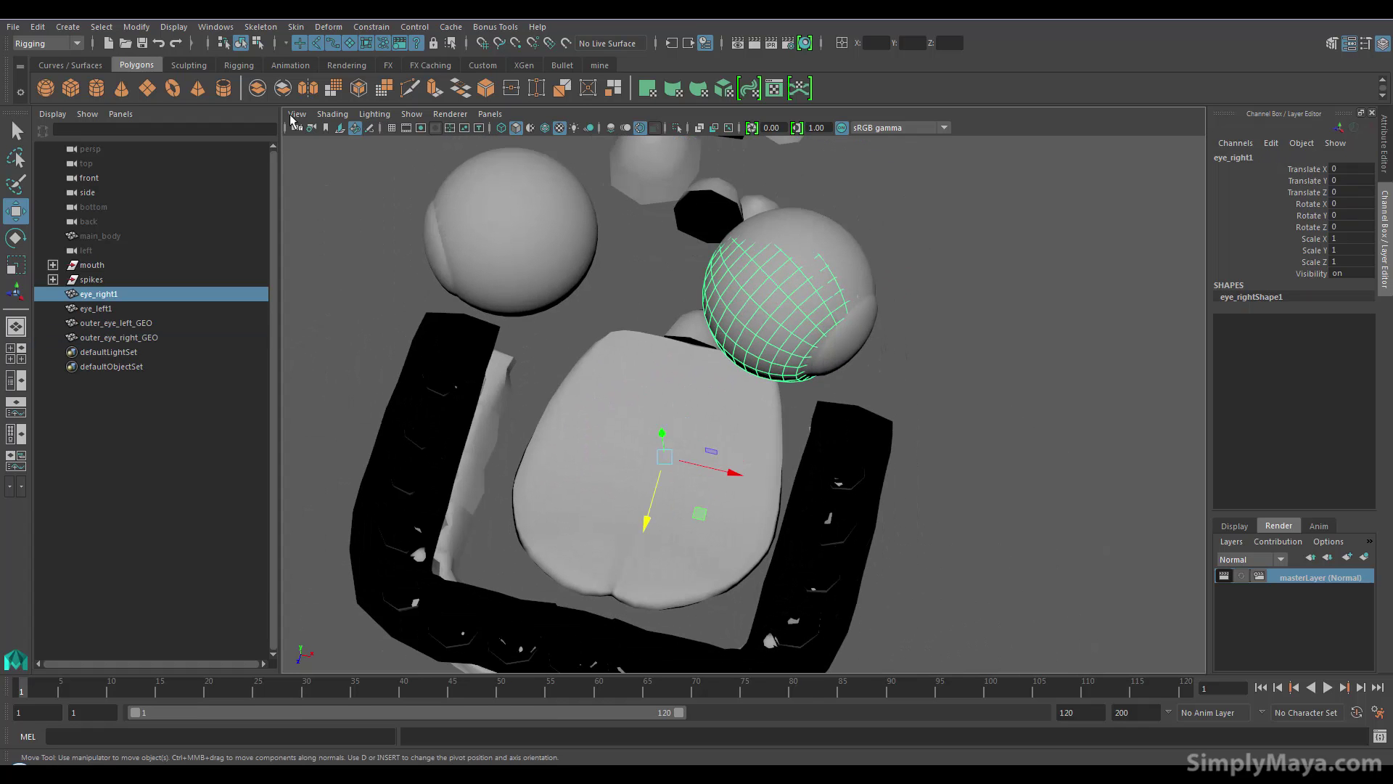
left_click(138, 30)
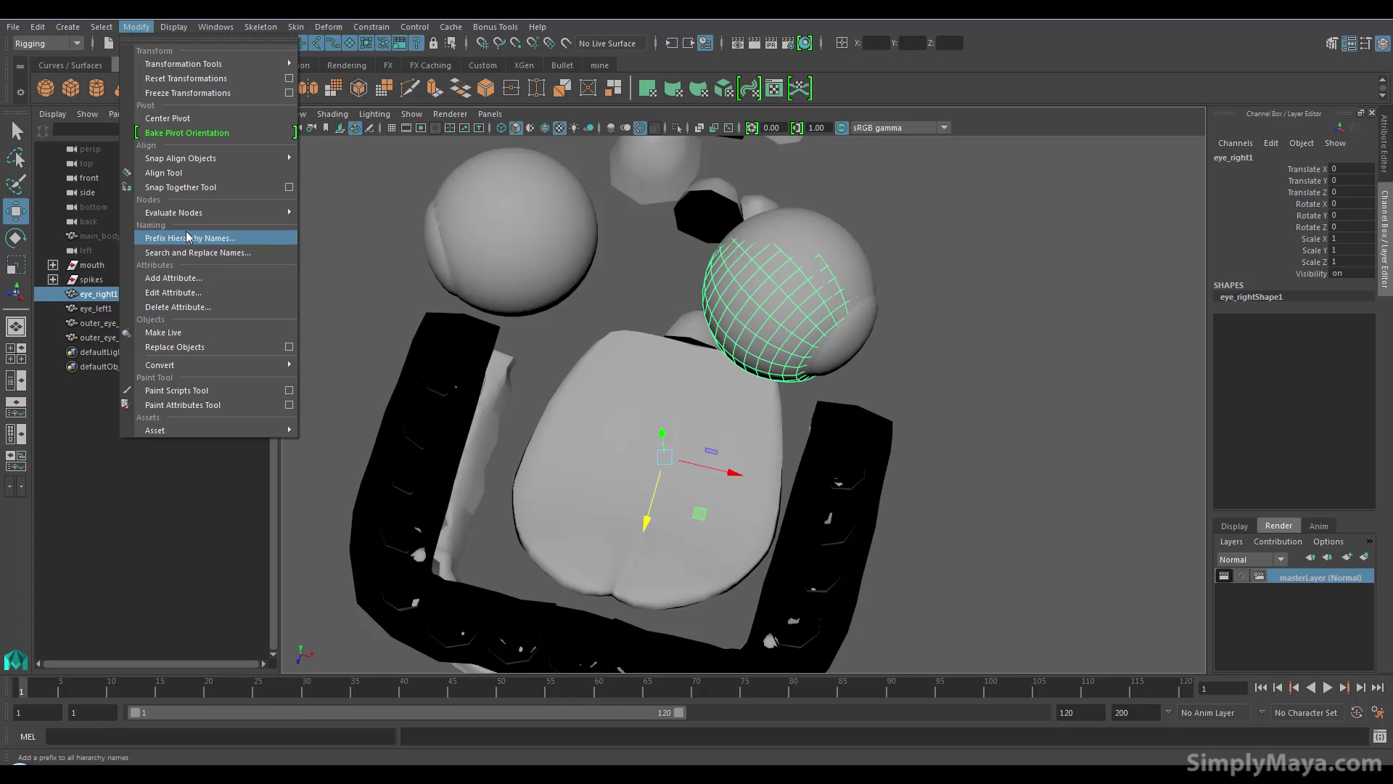
left_click(168, 117)
left_click_drag(789, 359, 742, 333)
Turn on smooth mesh preview for the inner eyeballs and outer eye meshes
left_click(763, 260)
left_click_drag(763, 260, 678, 285, "alt")
left_click(671, 281)
key("3")
left_click(617, 218)
left_click(833, 218)
key("3")
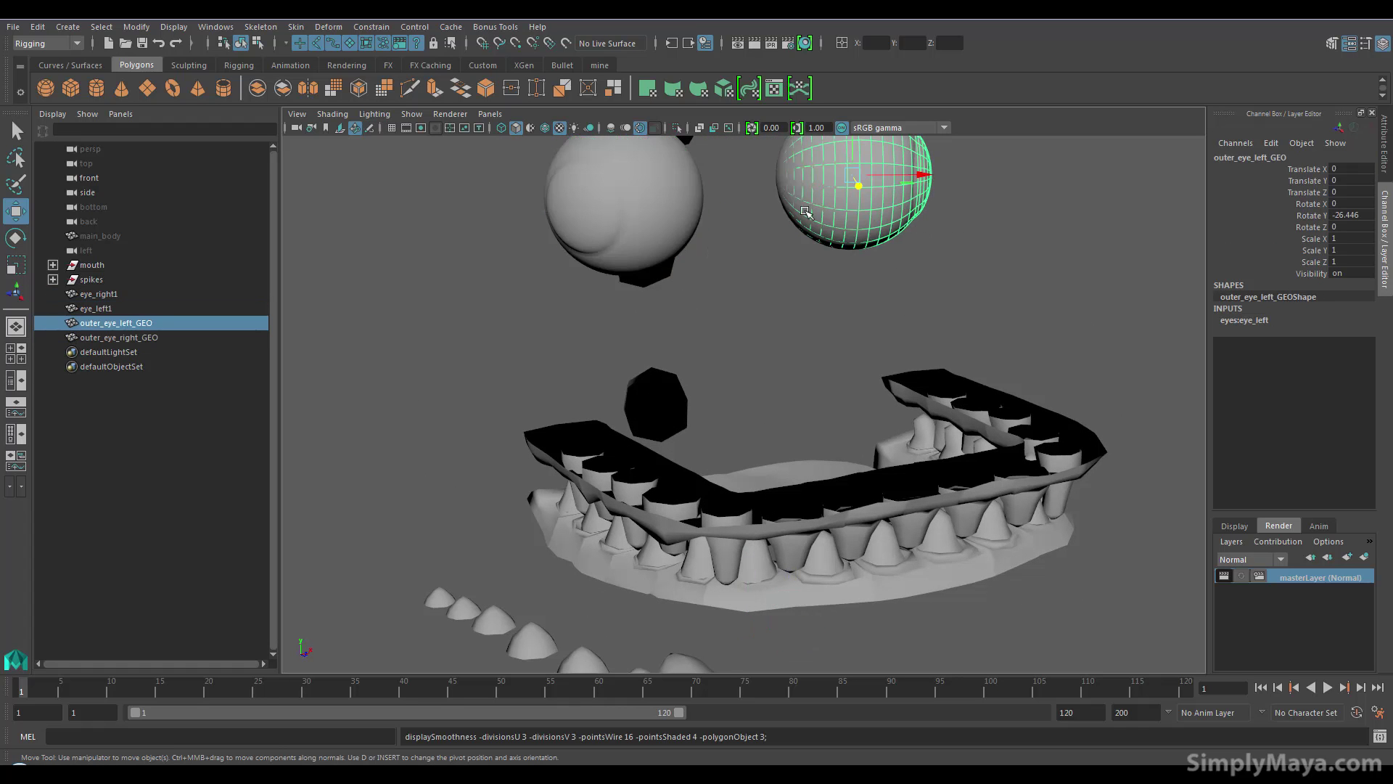
left_click(778, 182)
left_click_drag(775, 315, 616, 417, "alt")
left_click(616, 410)
middle_click_drag(622, 367, 597, 287, "alt")
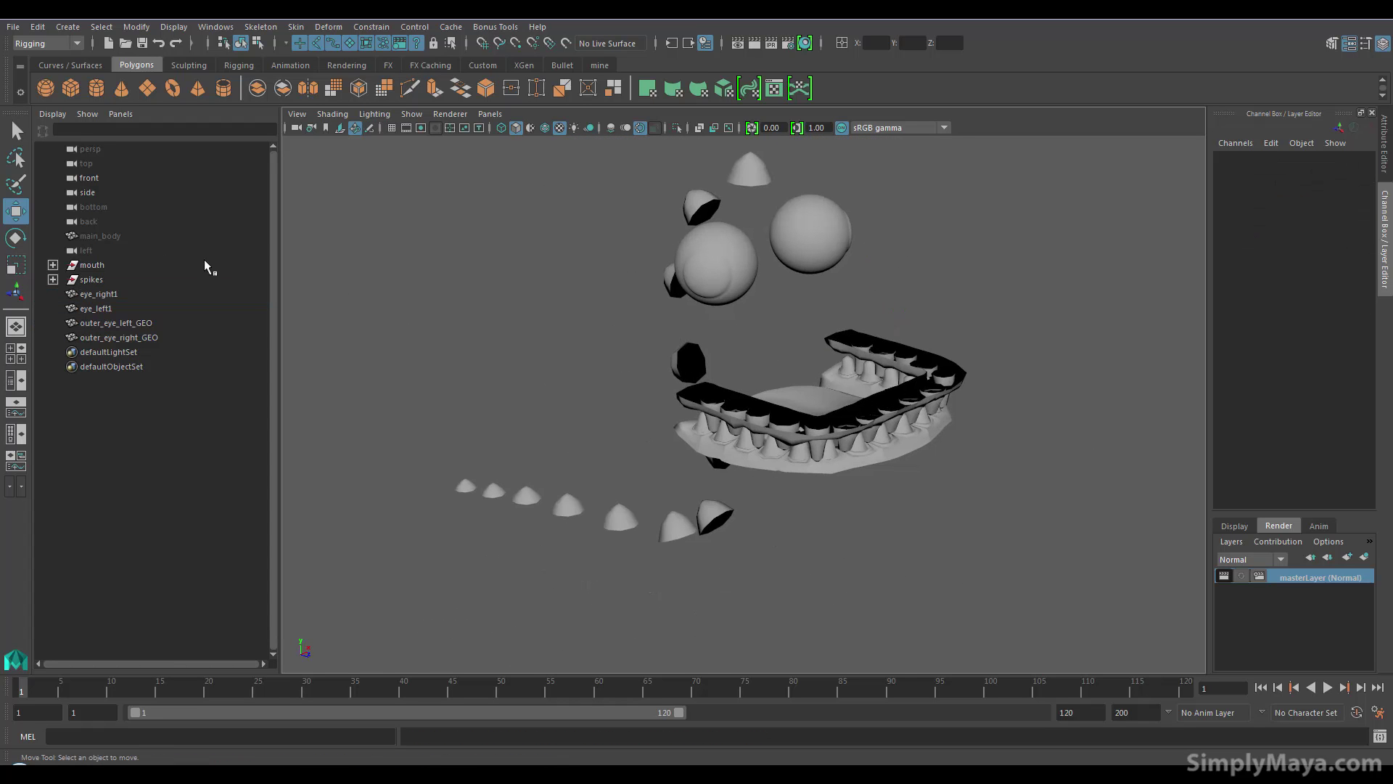
Unhide main_body and bring the whole dinosaur into view
left_click(100, 236)
key("shift+h")
middle_click_drag(695, 417, 676, 251, "alt")
right_click_drag(768, 442, 726, 438, "alt")
left_click_drag(798, 447, 591, 468, "alt")
middle_click_drag(591, 469, 541, 487, "alt")
left_click_drag(553, 486, 686, 474, "alt")
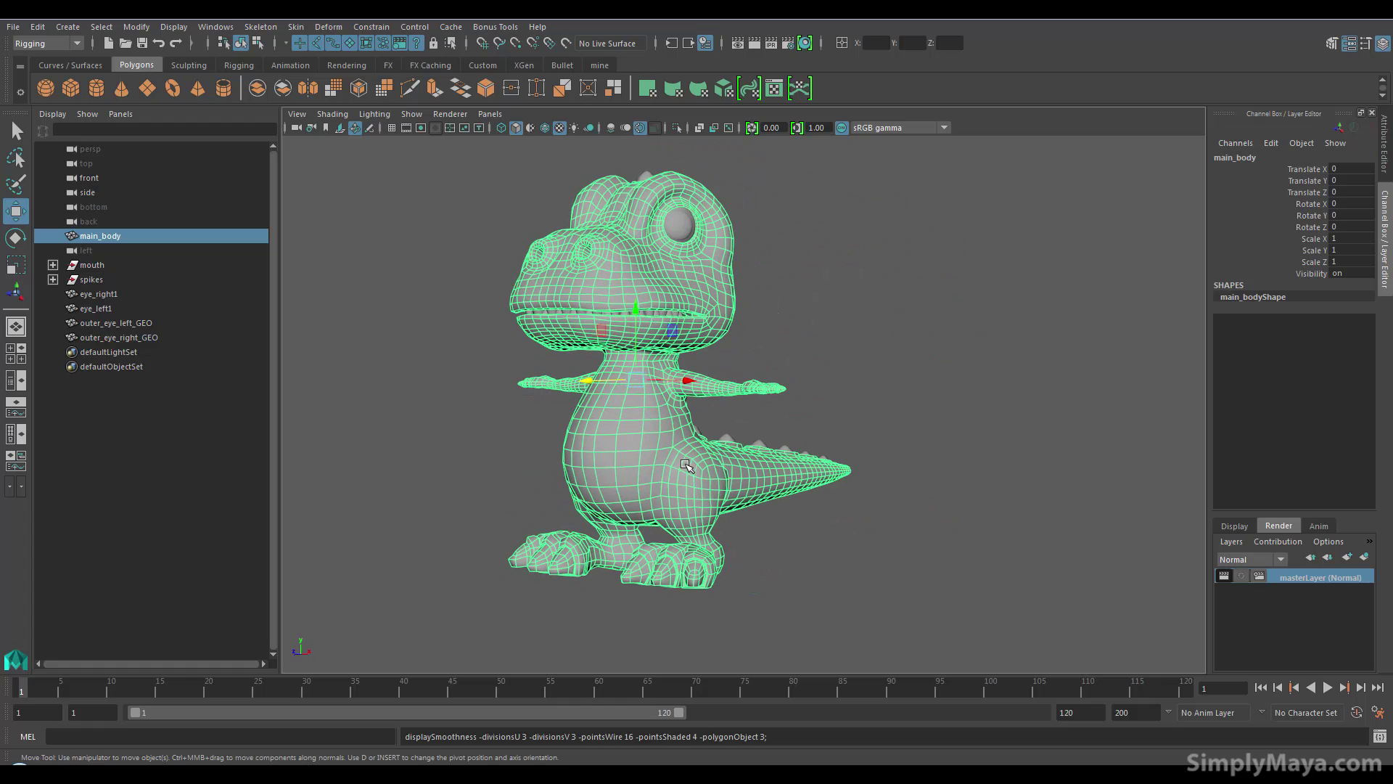
Turn on smooth mesh preview for all of the dinosaur's meshes
left_click_drag(455, 180, 936, 634)
key("3")
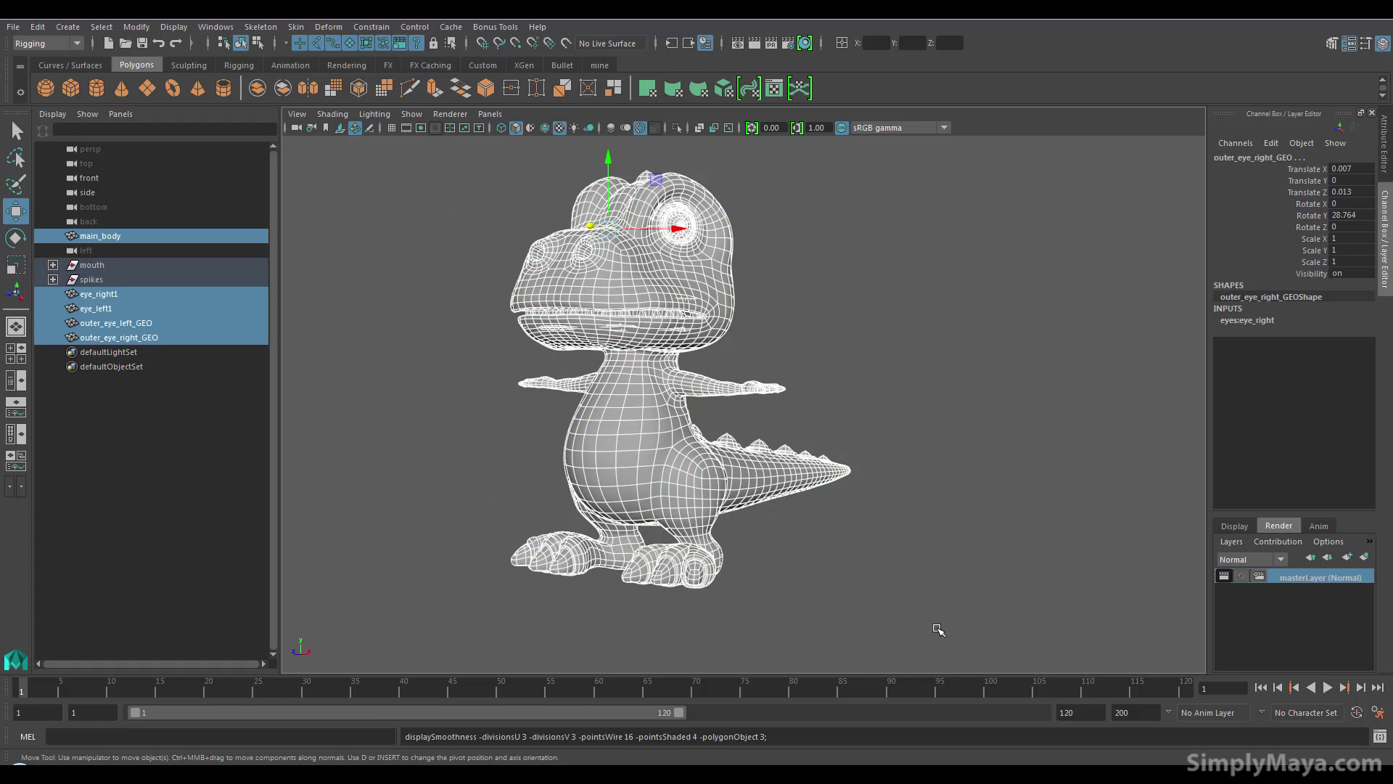
left_click_drag(505, 378, 580, 363, "alt")
left_click(535, 349)
Examine the UV layout of main_body in the UV Editor, then close the editor
left_click(789, 267)
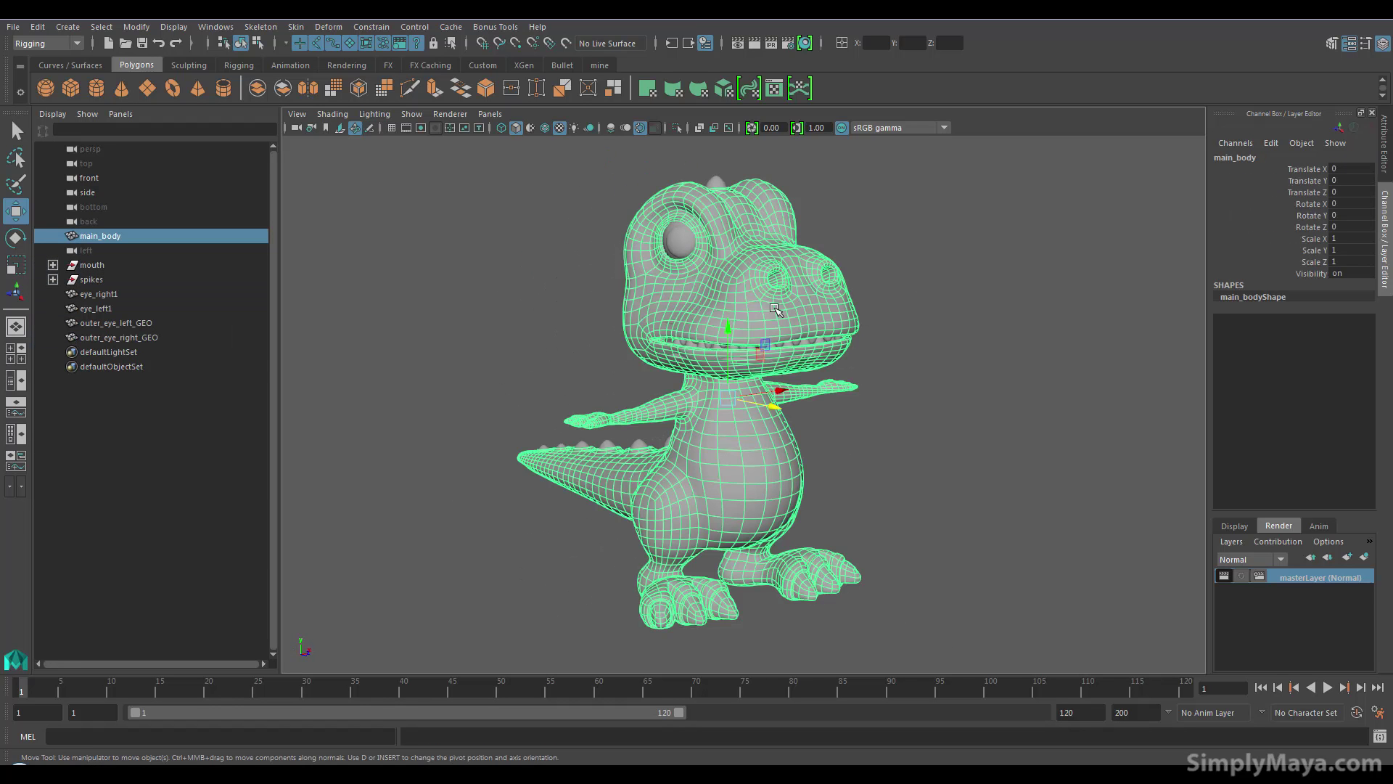
middle_click_drag(767, 374, 772, 409, "alt")
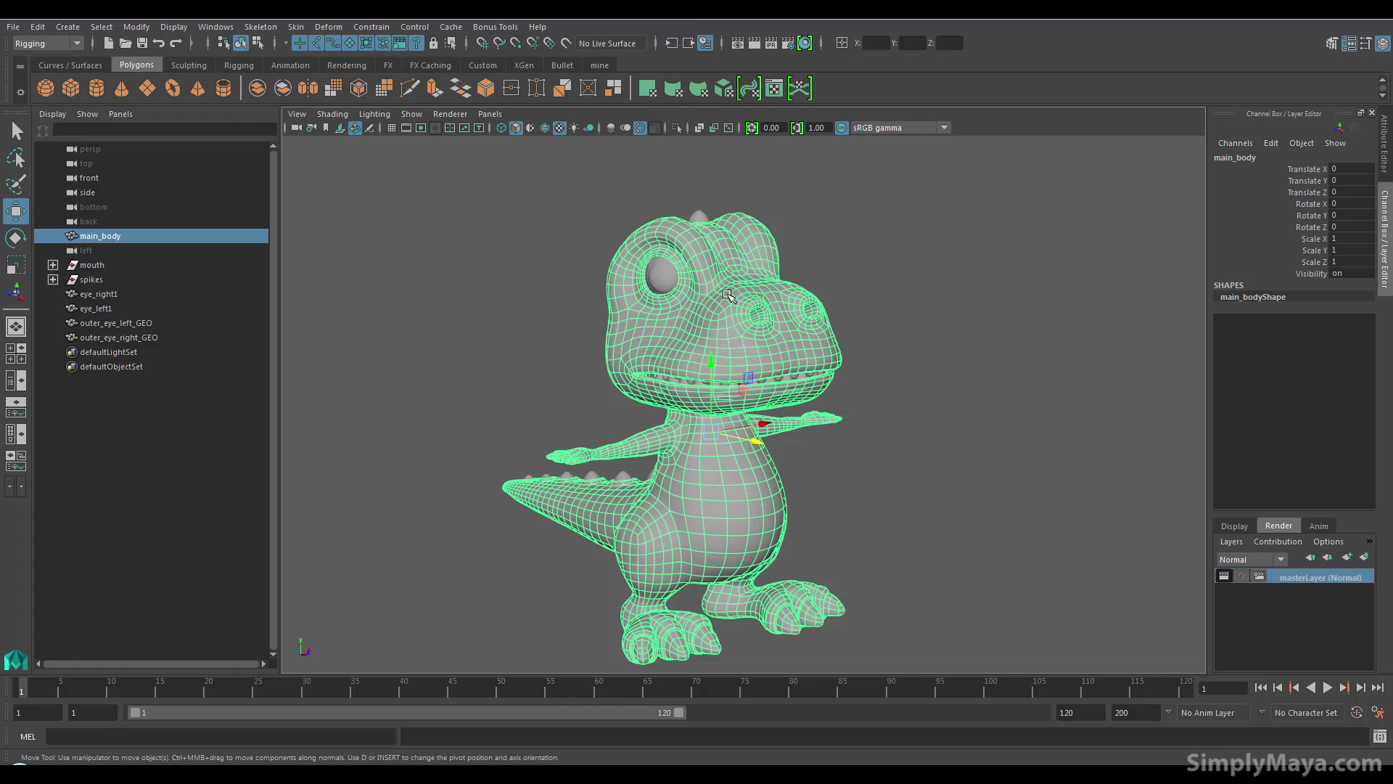
key("space")
left_click_drag(853, 325, 900, 207)
right_click_drag(845, 393, 751, 439, "alt")
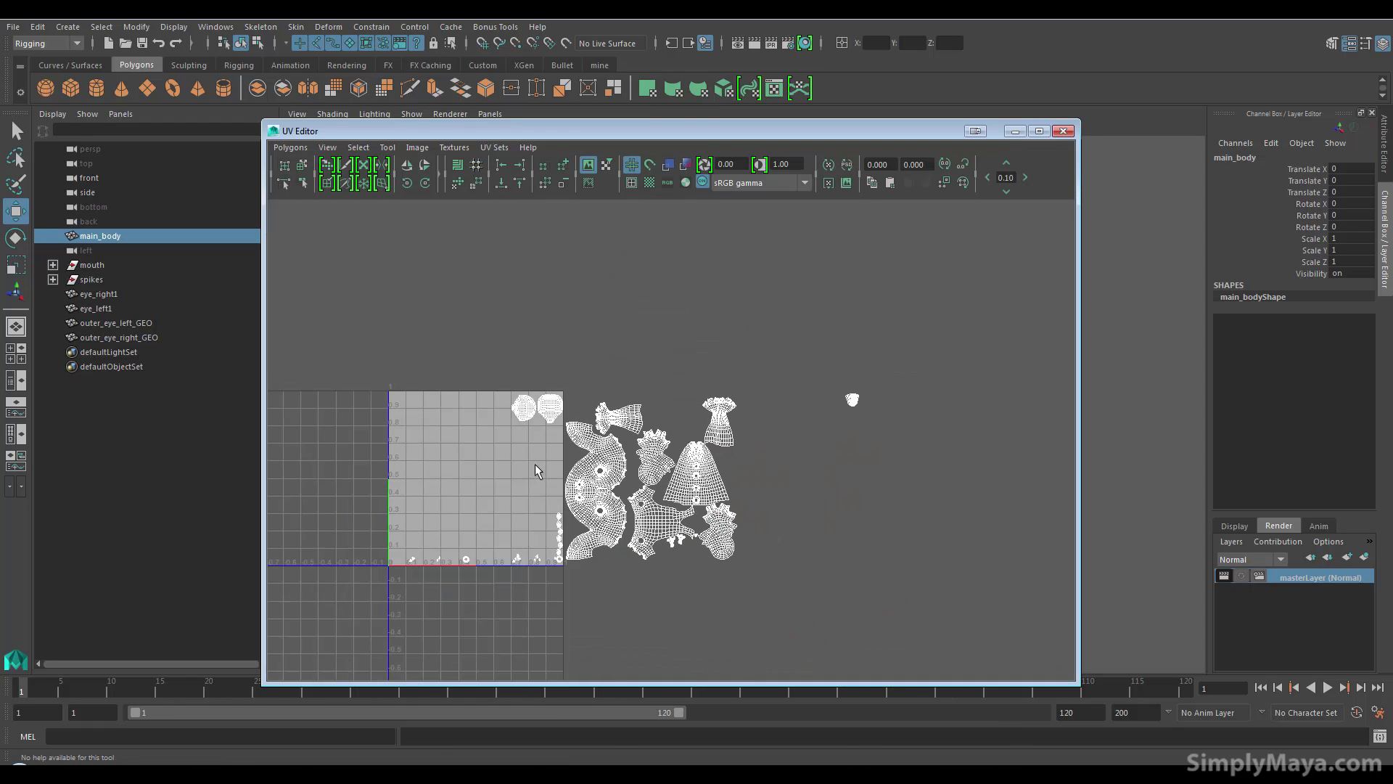
left_click_drag(704, 130, 675, 209)
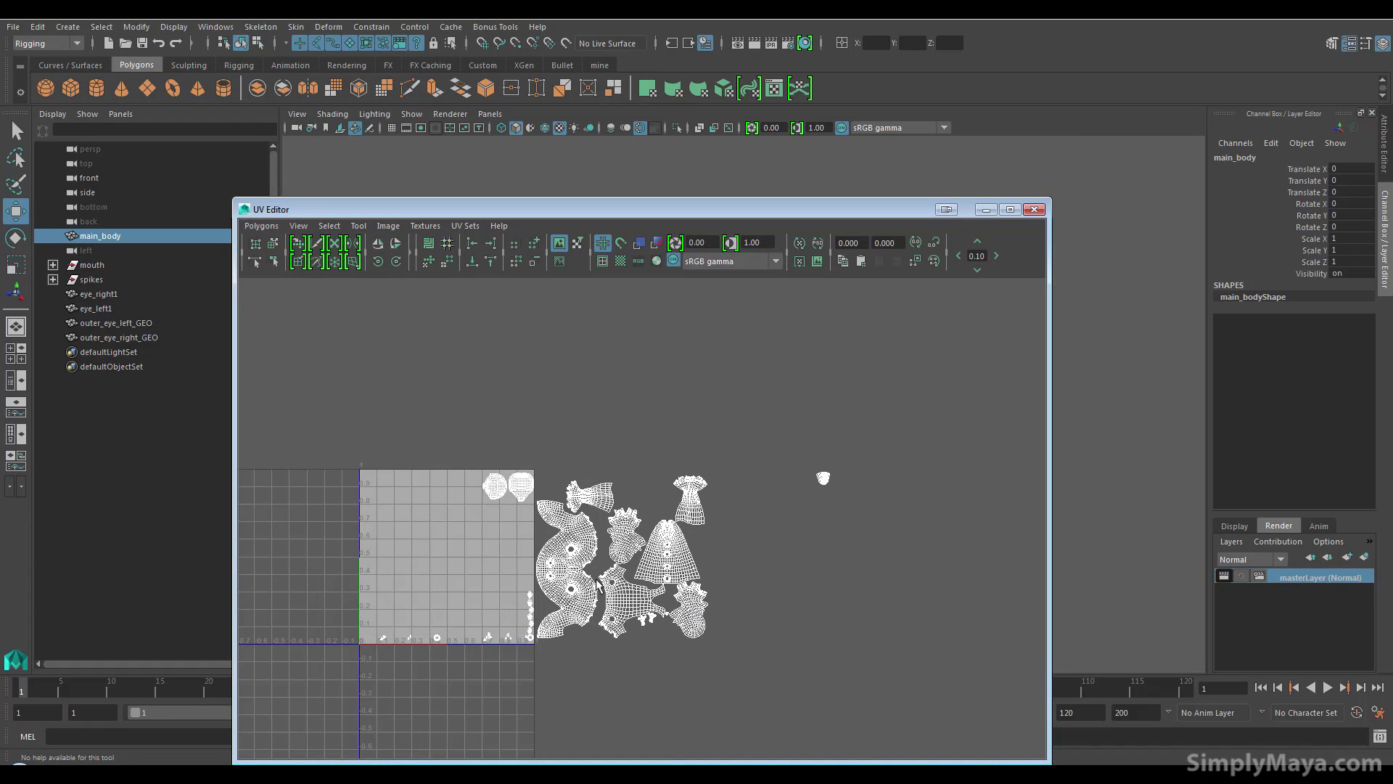
left_click(1033, 210)
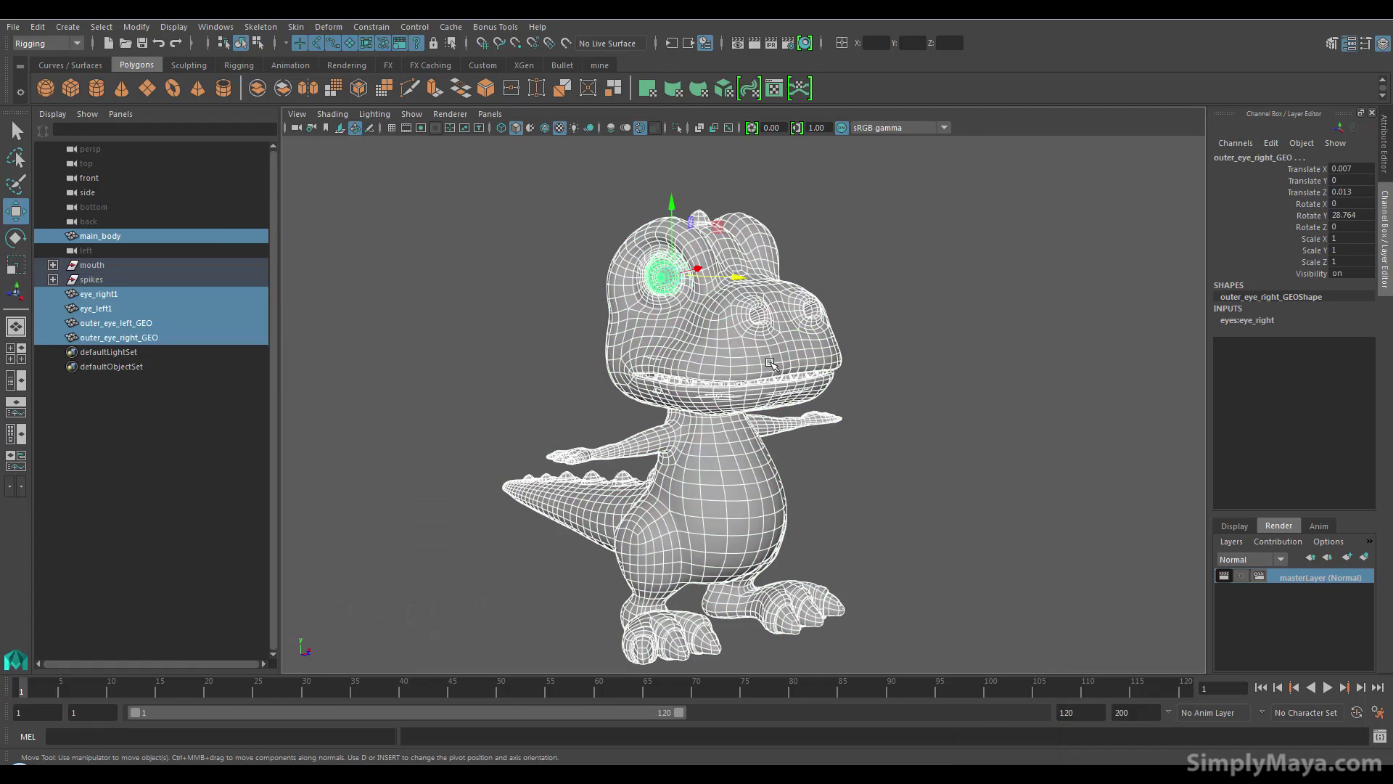
Examine the combined UV layout of all dinosaur meshes in the UV Editor, then close it and clear the selection
key("space")
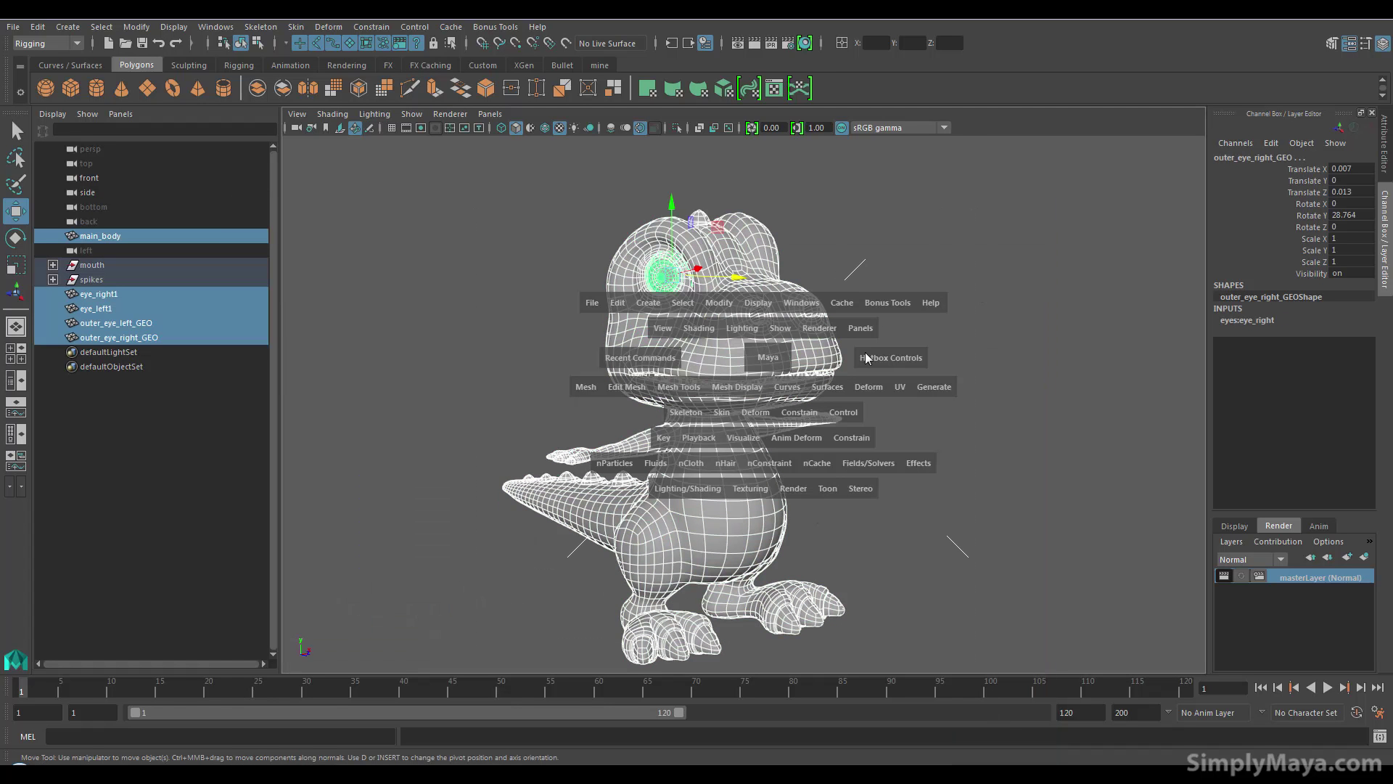
left_click_drag(901, 380, 933, 211)
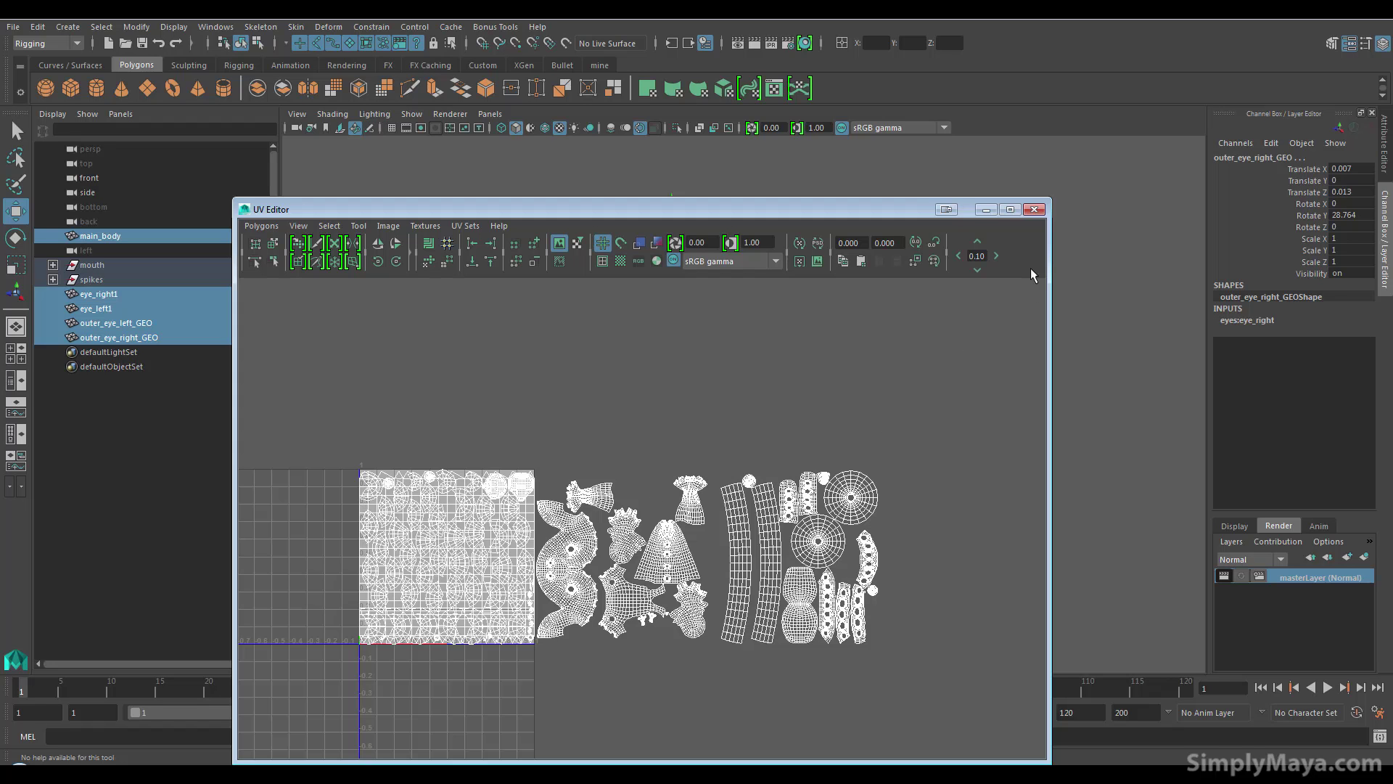
left_click(1034, 209)
left_click(986, 414)
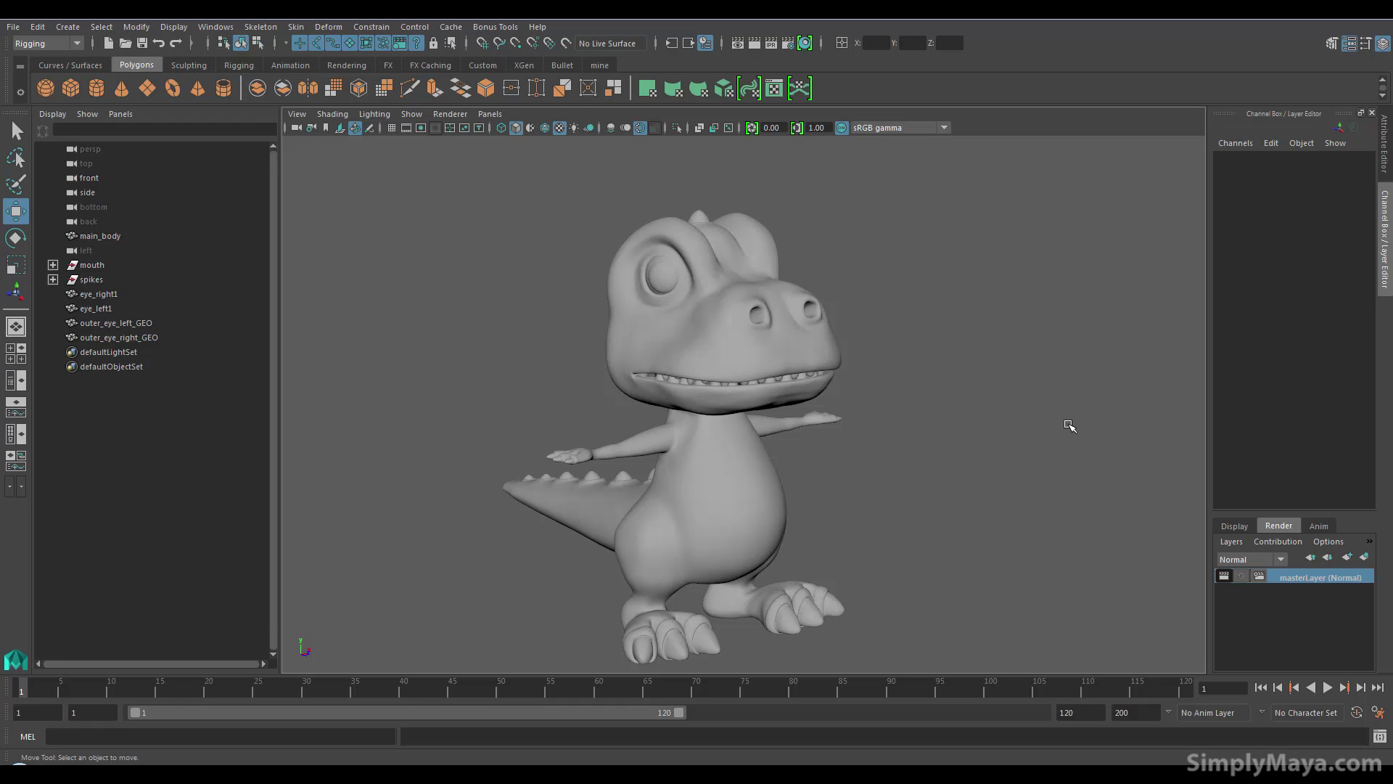
Select main_body and open its material attributes
middle_click_drag(825, 477, 802, 444, "alt")
left_click(724, 425)
right_click(724, 425)
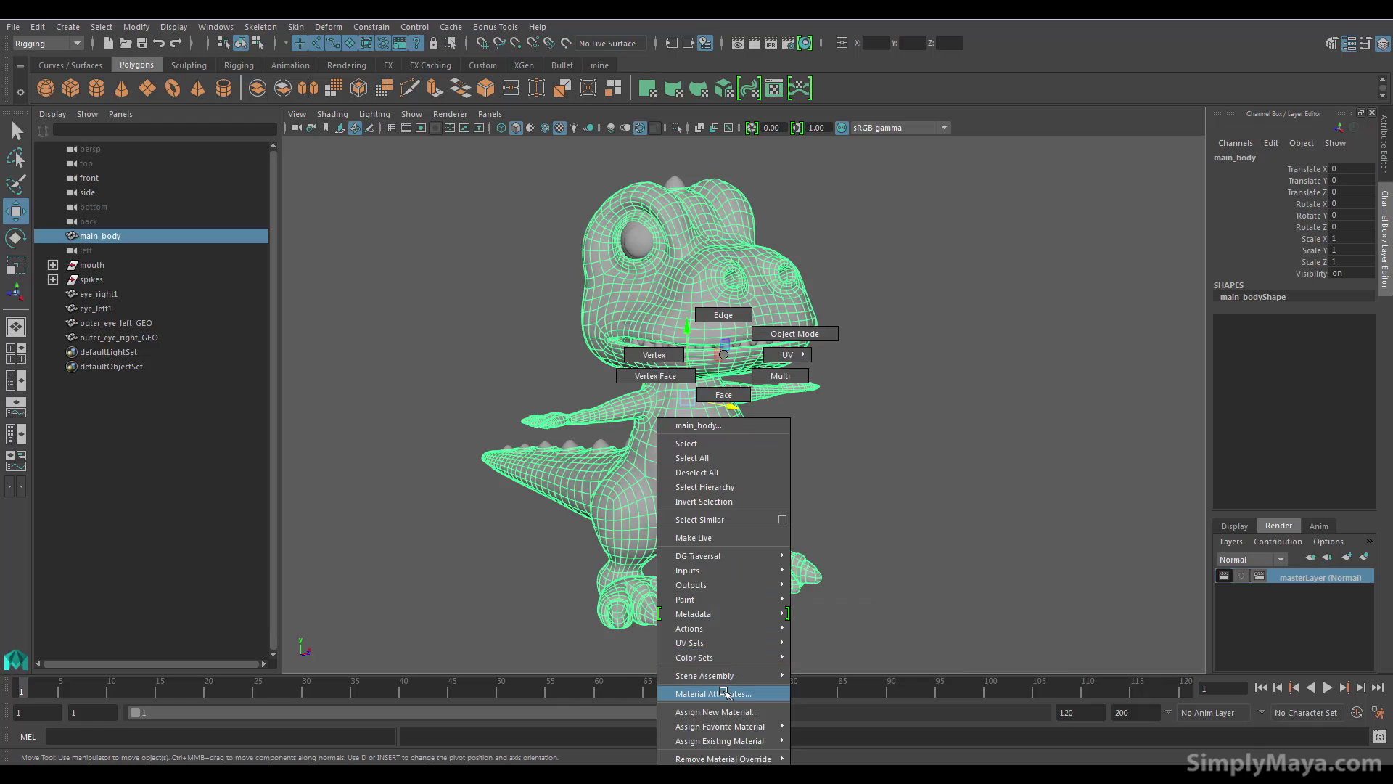
left_click(724, 693)
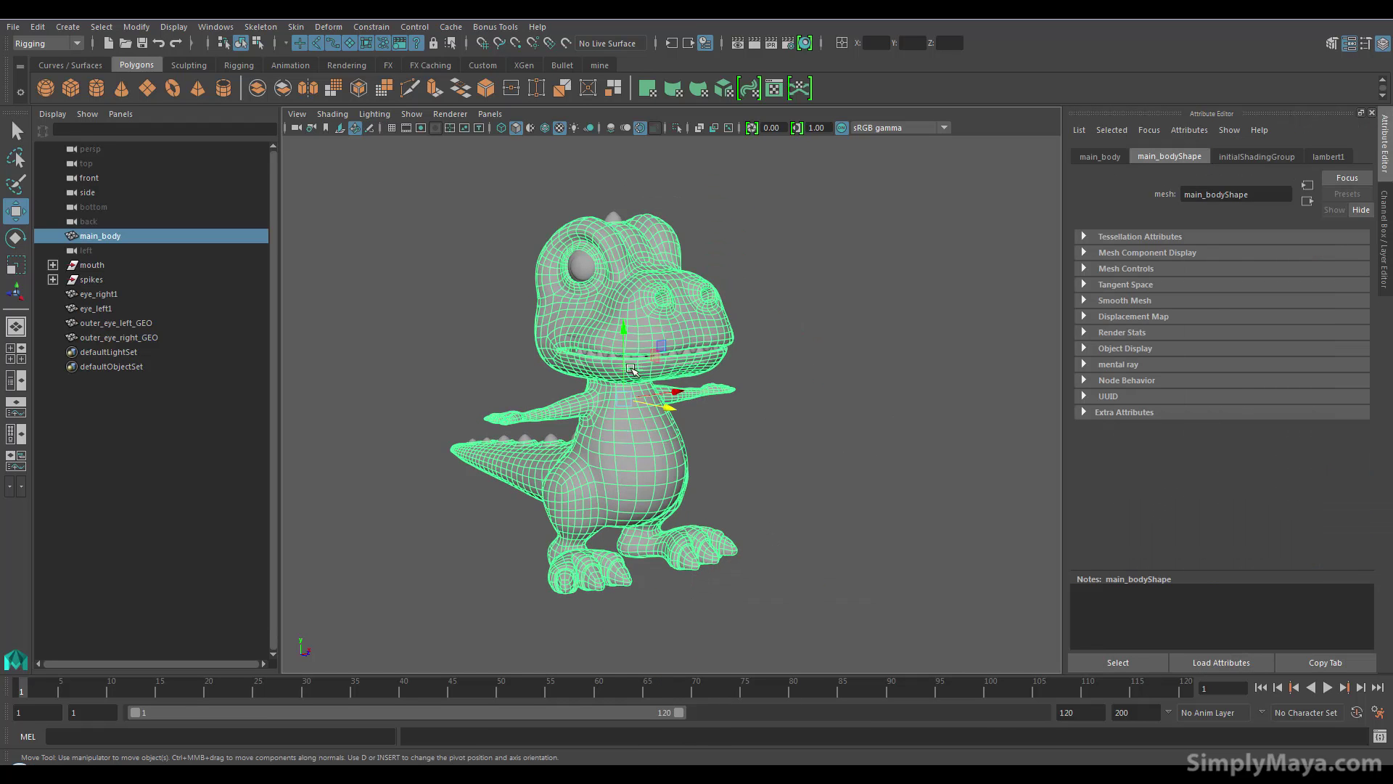
Assign a new Lambert material to main_body and connect a File texture to its Color attribute
right_click(620, 342)
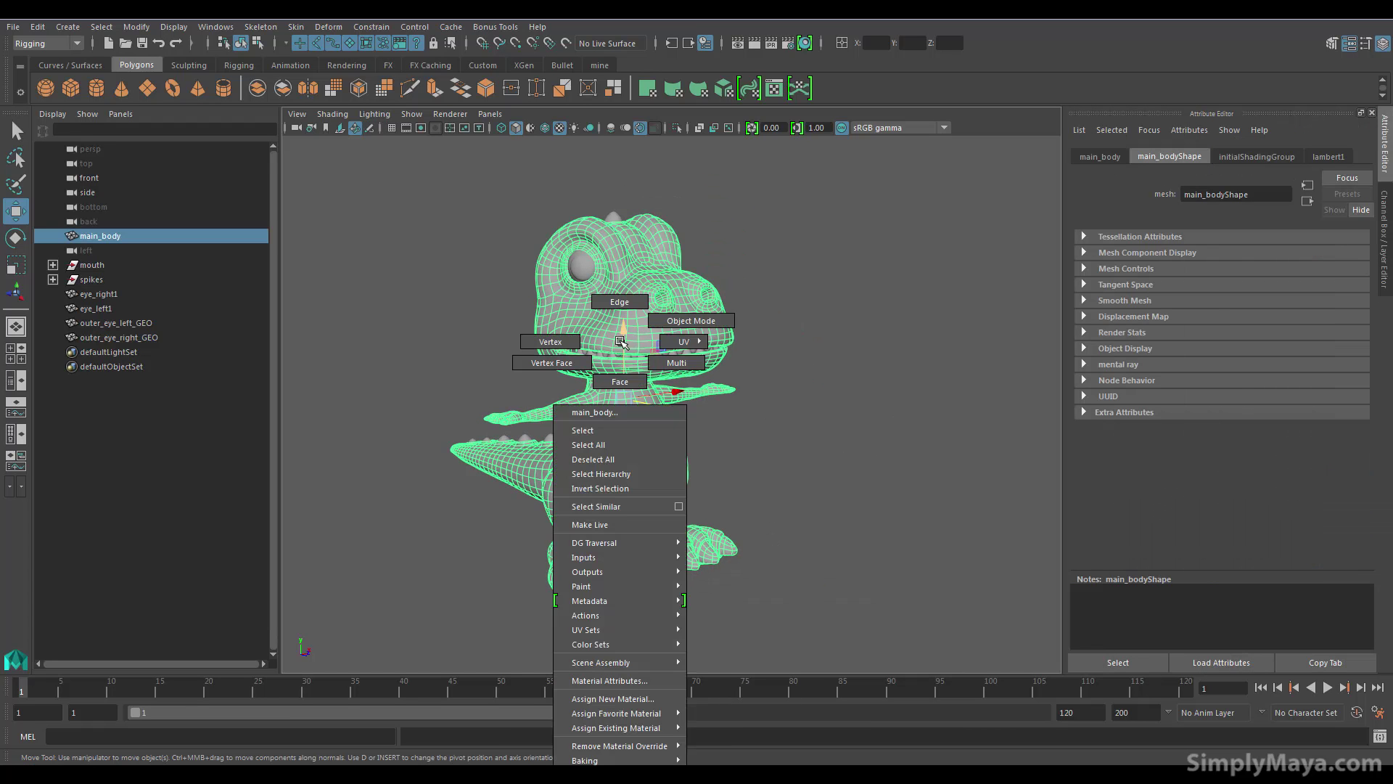
left_click(609, 698)
left_click(572, 422)
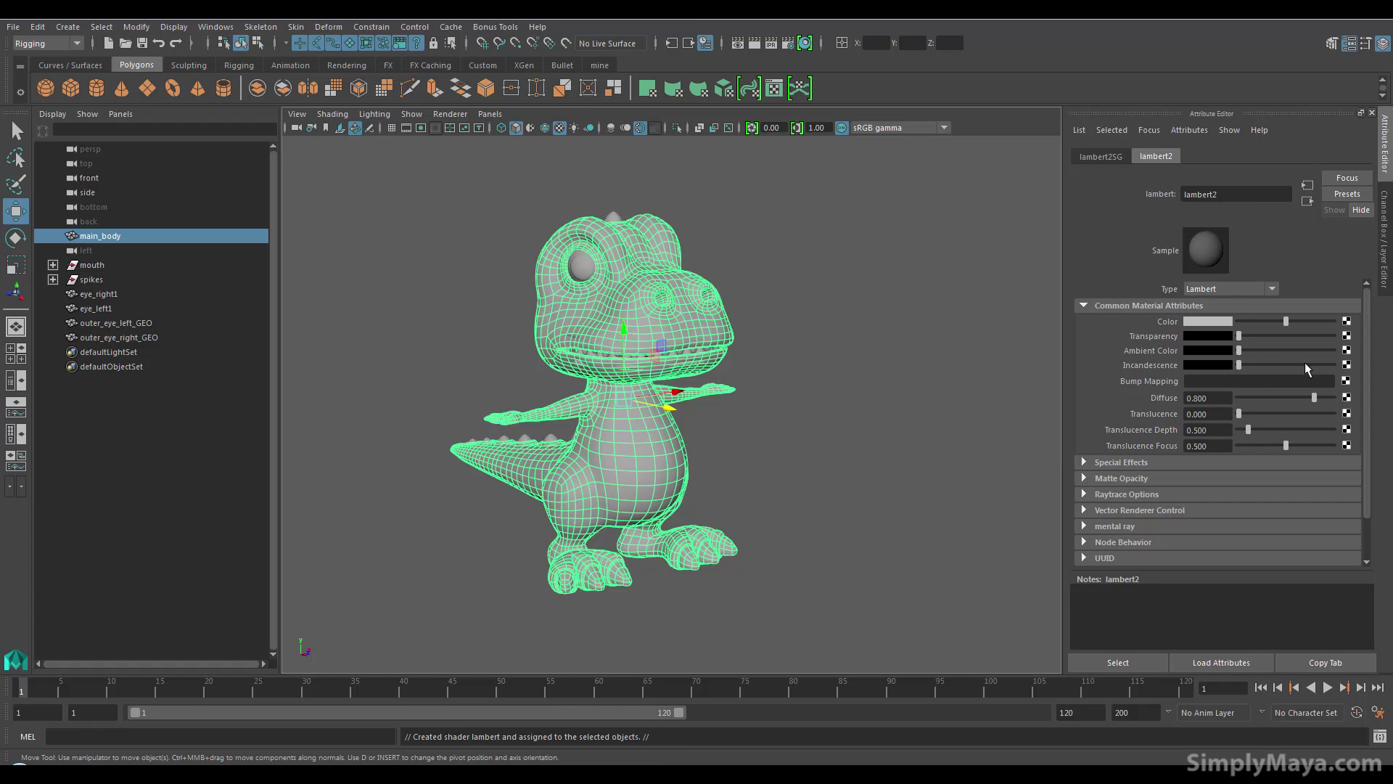
left_click(1346, 322)
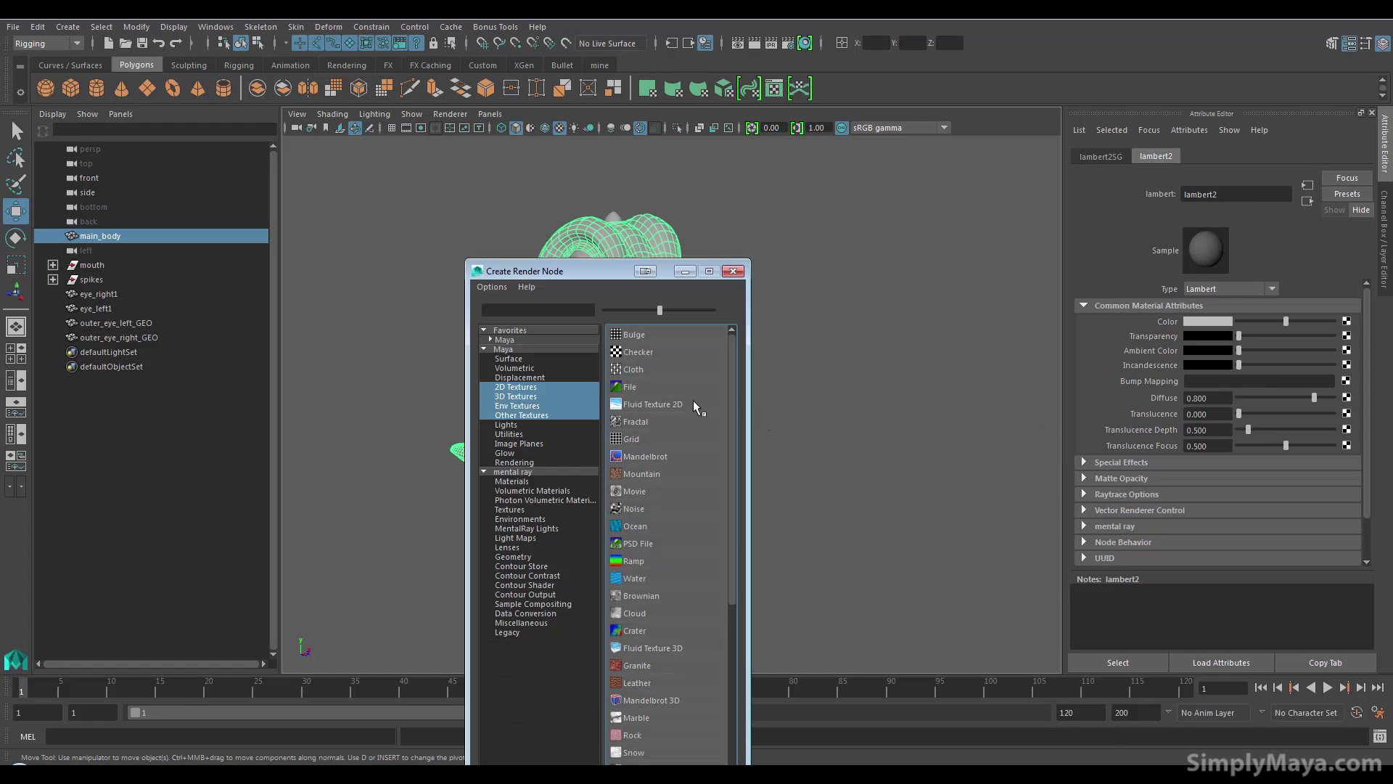
left_click(651, 384)
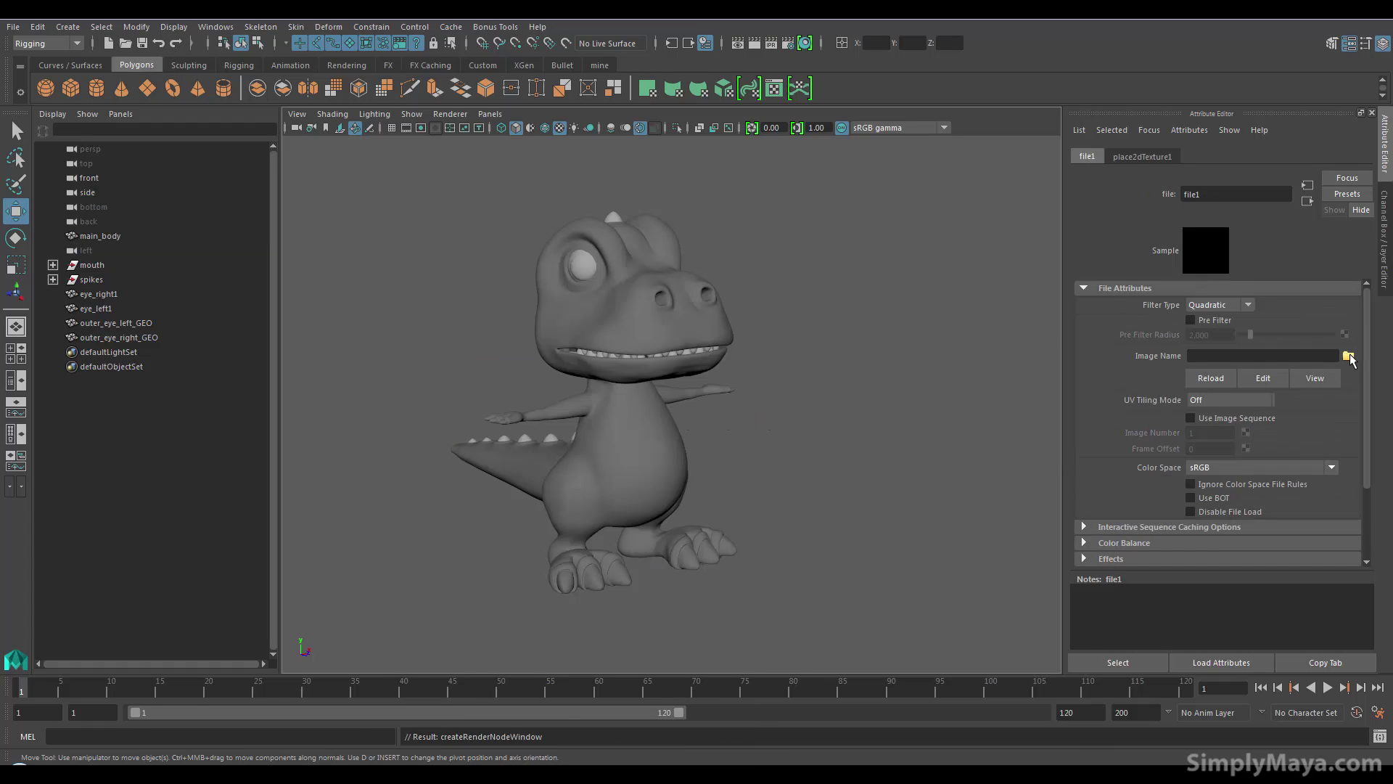
Load the image burt_color_v2.1001.tif from sourceimages into the body's color File texture and check it on the model
left_click(1348, 357)
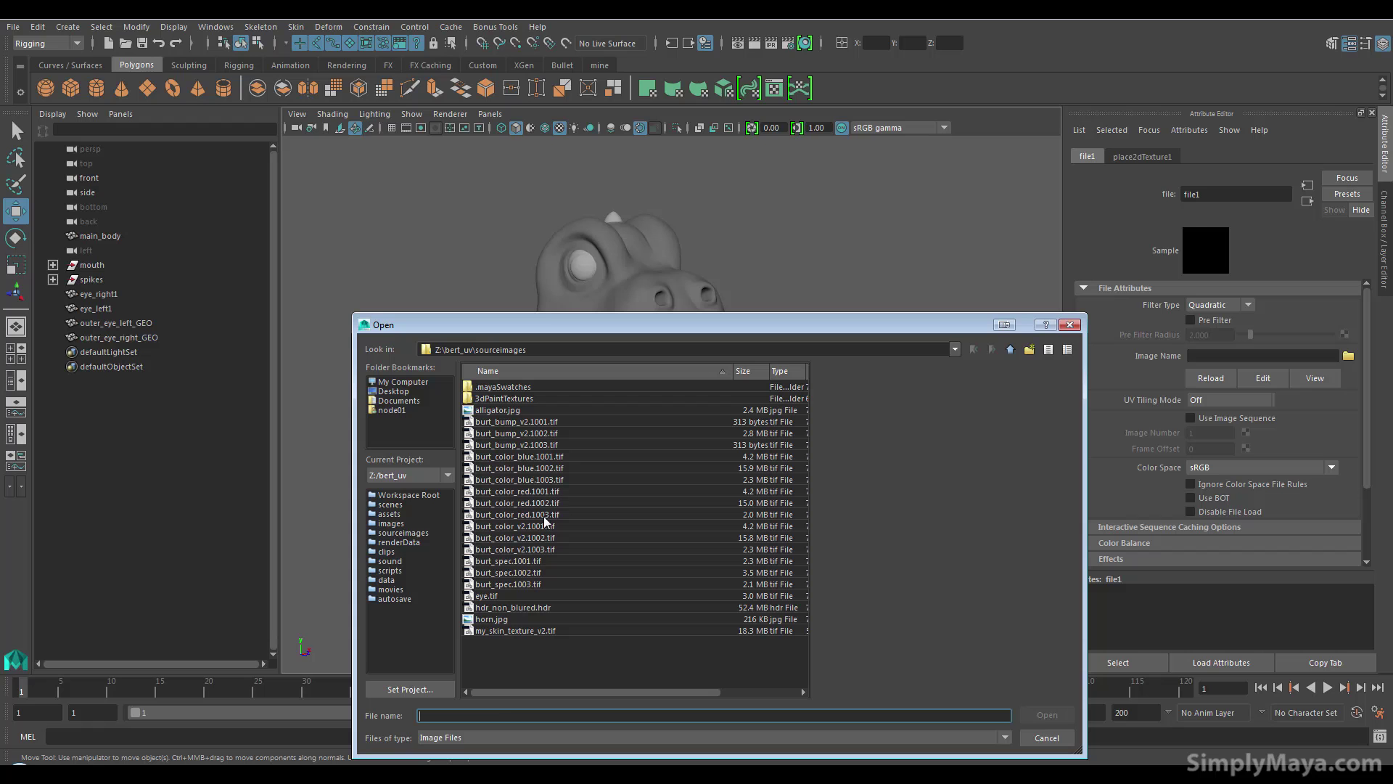
left_click(516, 527)
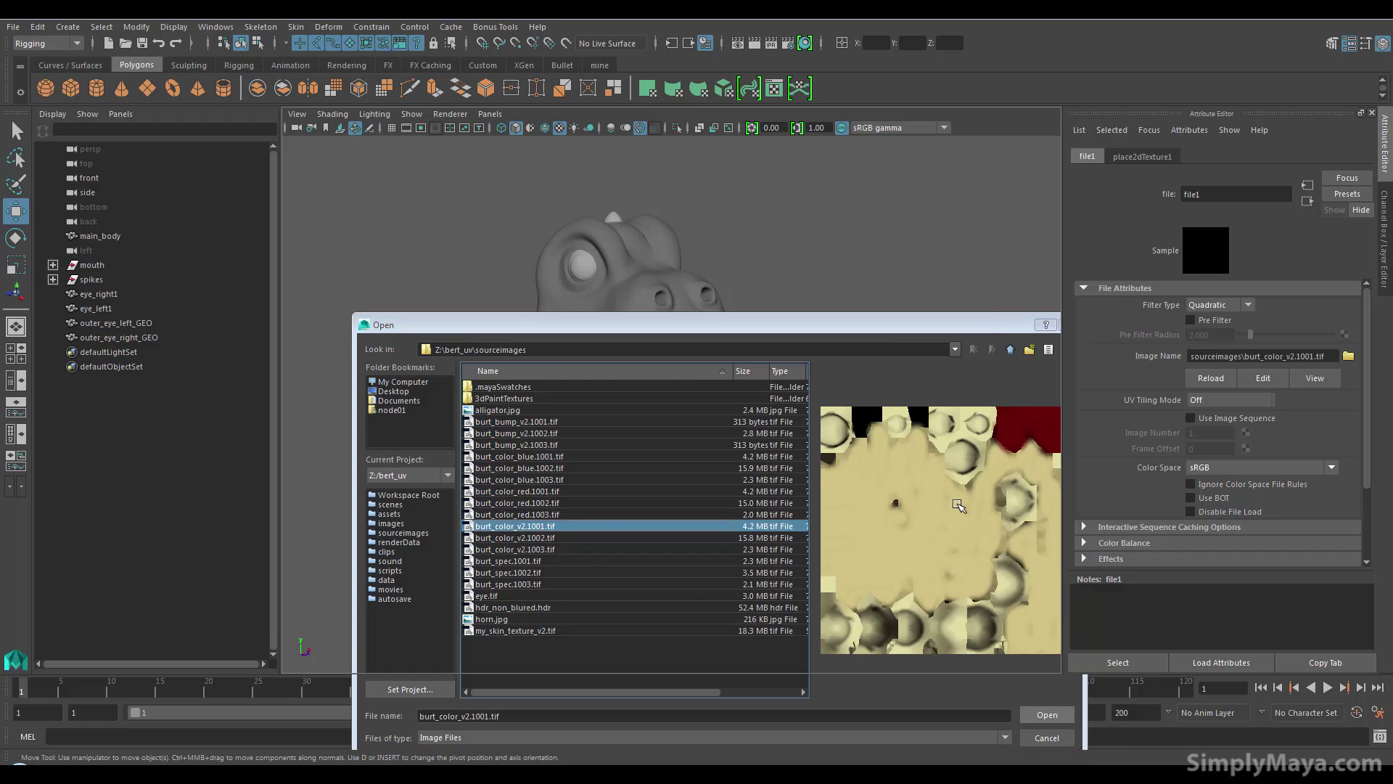
key("Return")
left_click_drag(672, 410, 709, 529, "alt")
scroll(611, 562, "up", 3)
left_click_drag(610, 562, 776, 404, "alt")
scroll(725, 418, "down", 4)
middle_click_drag(696, 428, 706, 563, "alt")
left_click_drag(769, 559, 769, 508, "alt")
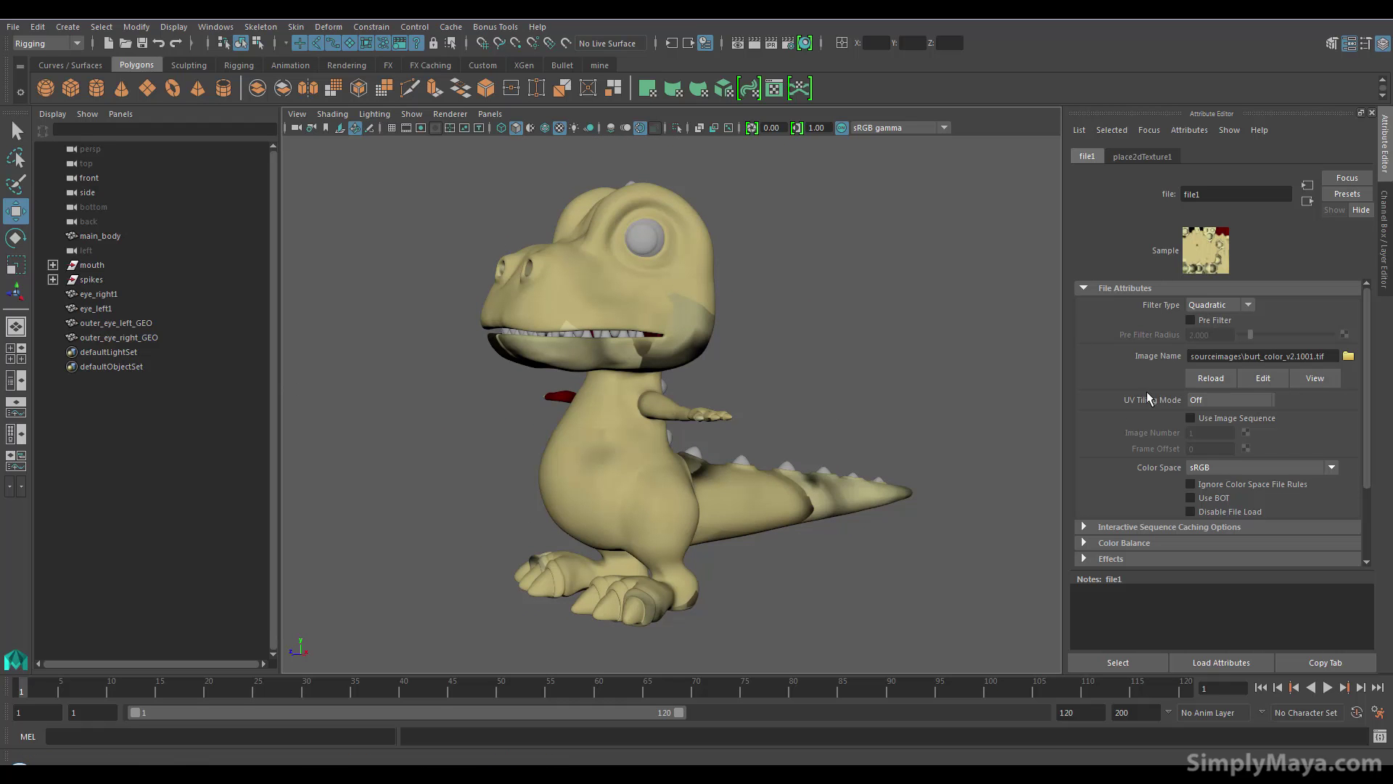
Set the body texture's UV tiling mode to UDIM (Mari) and generate its high-quality viewport preview
left_click(1235, 399)
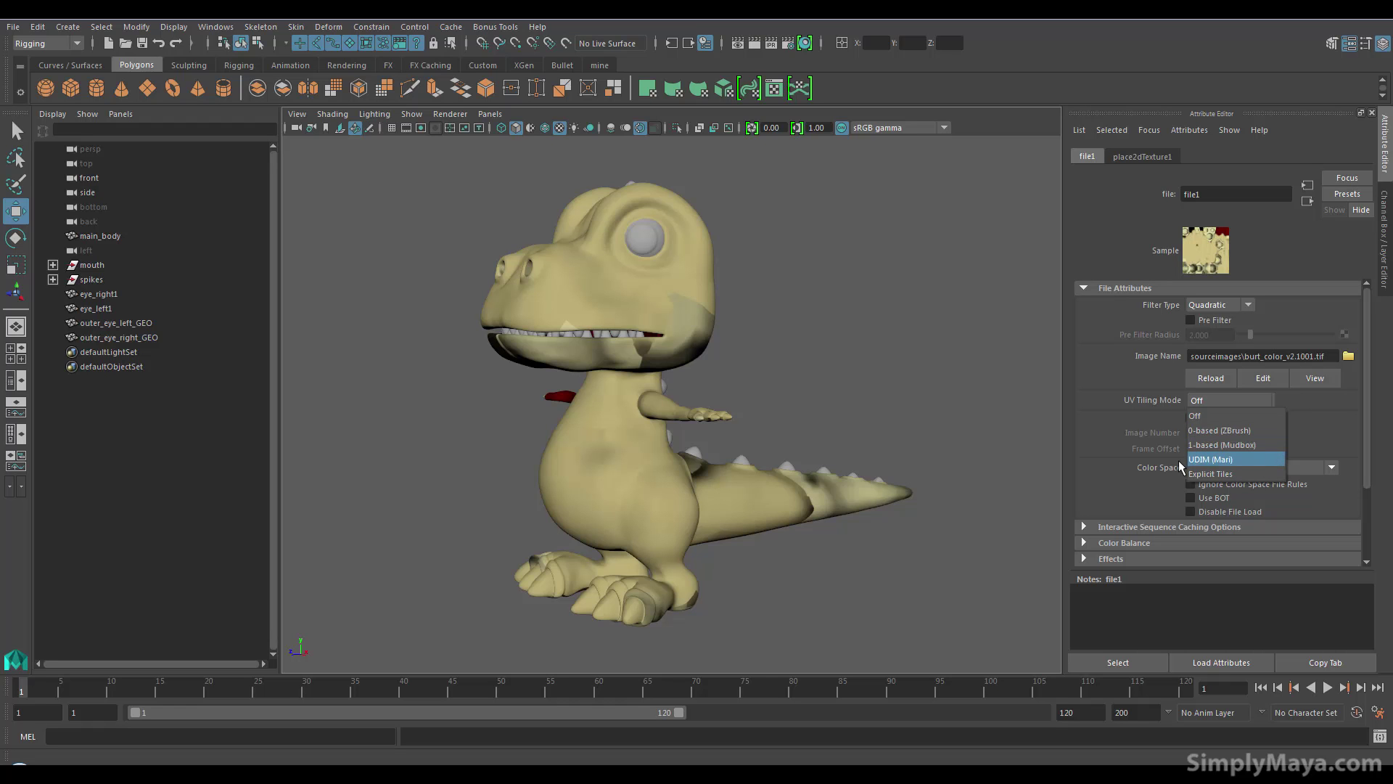
left_click(1236, 459)
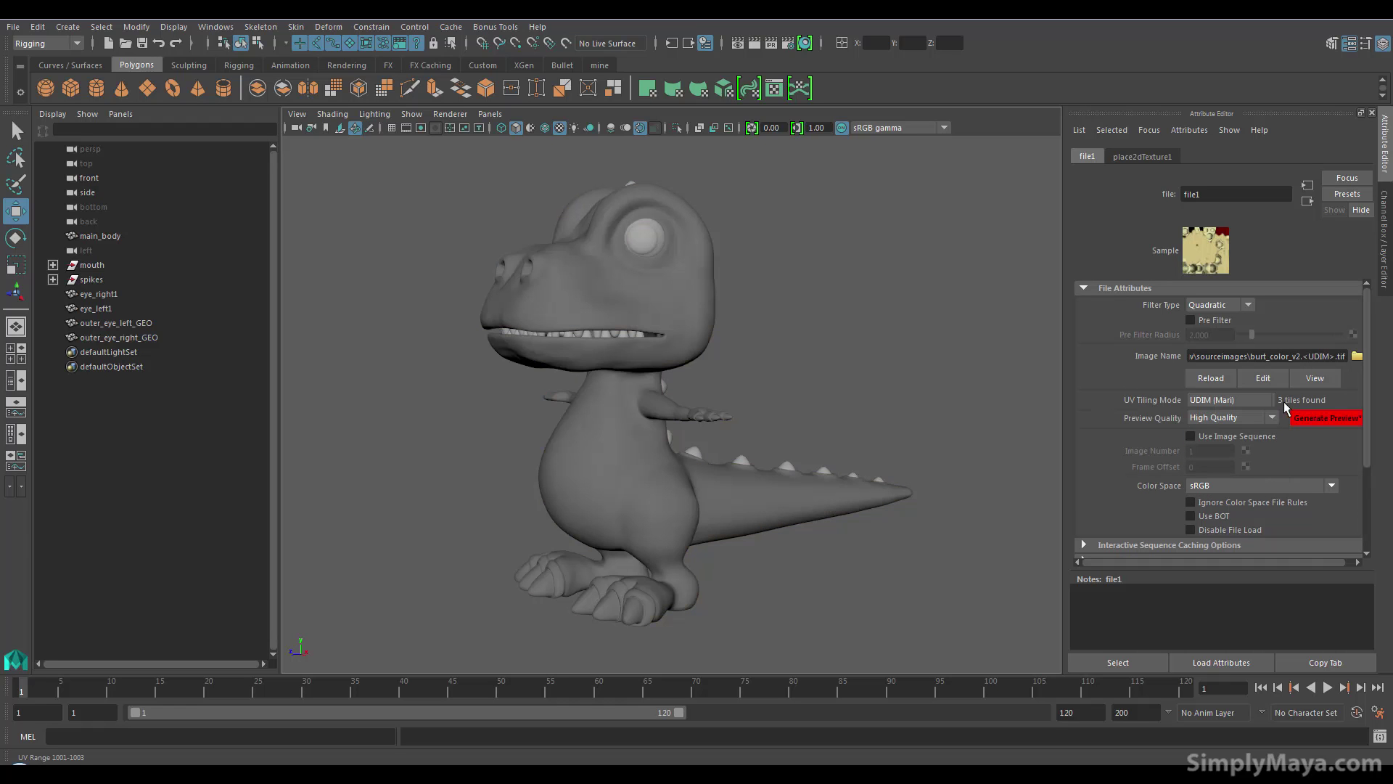
left_click_drag(834, 465, 1031, 473, "alt")
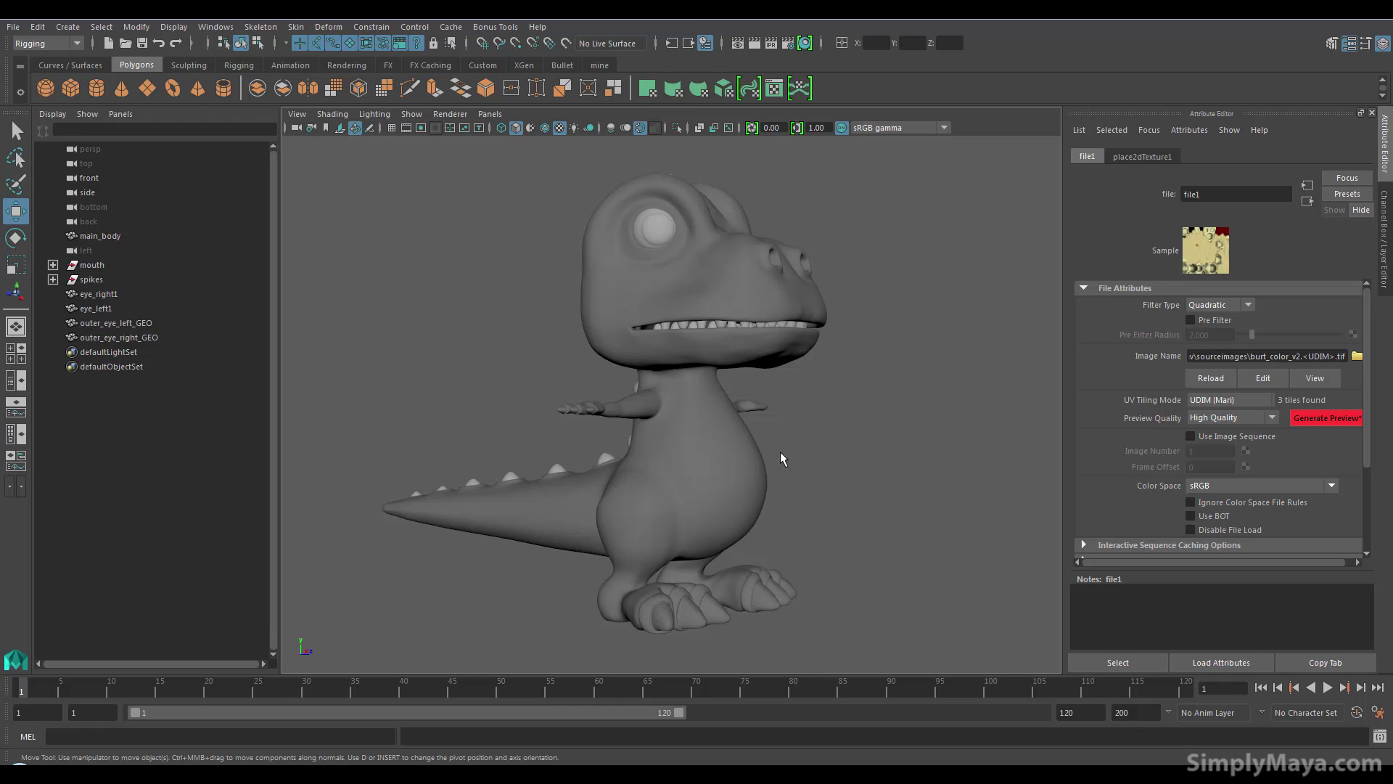
left_click_drag(942, 494, 695, 284, "alt")
middle_click_drag(788, 315, 672, 440, "alt")
left_click_drag(672, 440, 465, 503, "alt")
middle_click_drag(506, 439, 520, 382, "alt")
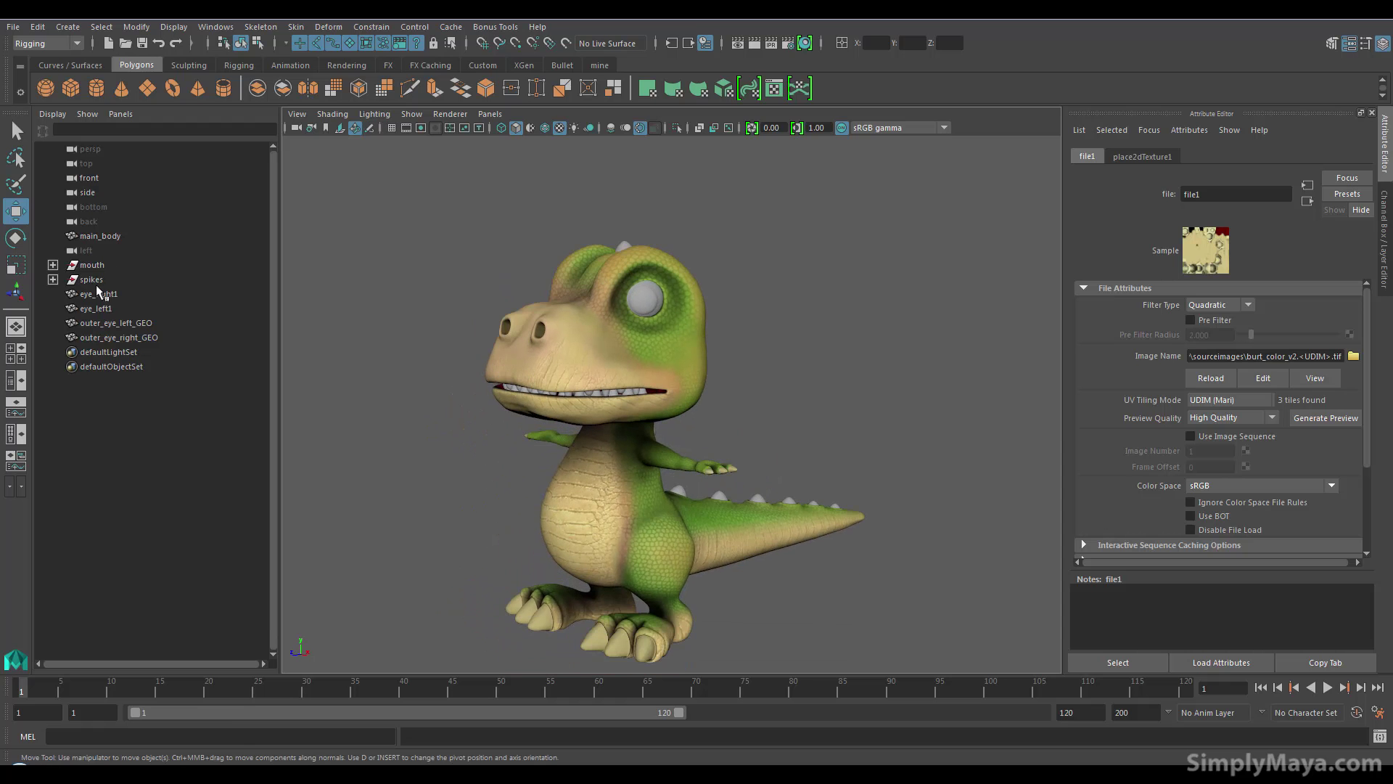
left_click(92, 265)
left_click(420, 453)
left_click_drag(421, 454, 807, 507, "alt")
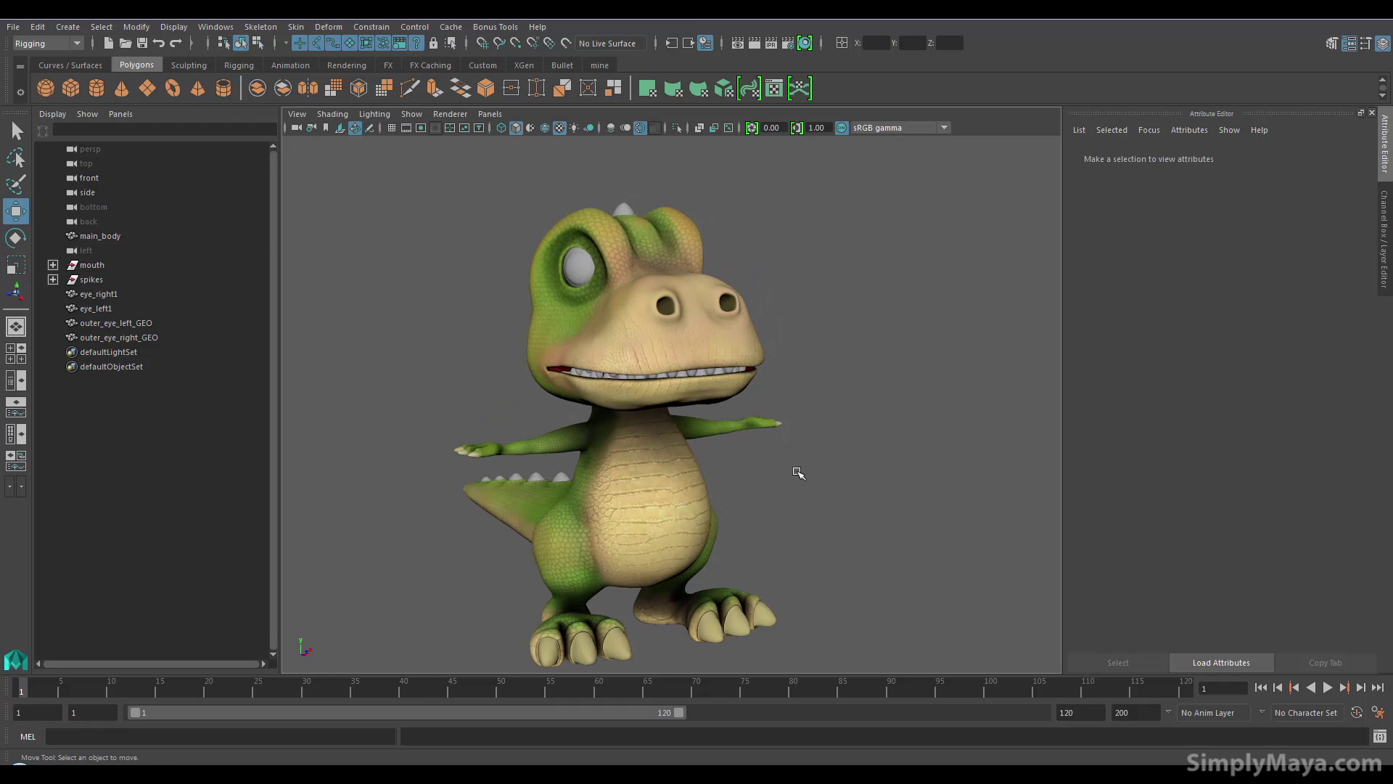
left_click(662, 507)
right_click_drag(659, 354, 648, 693)
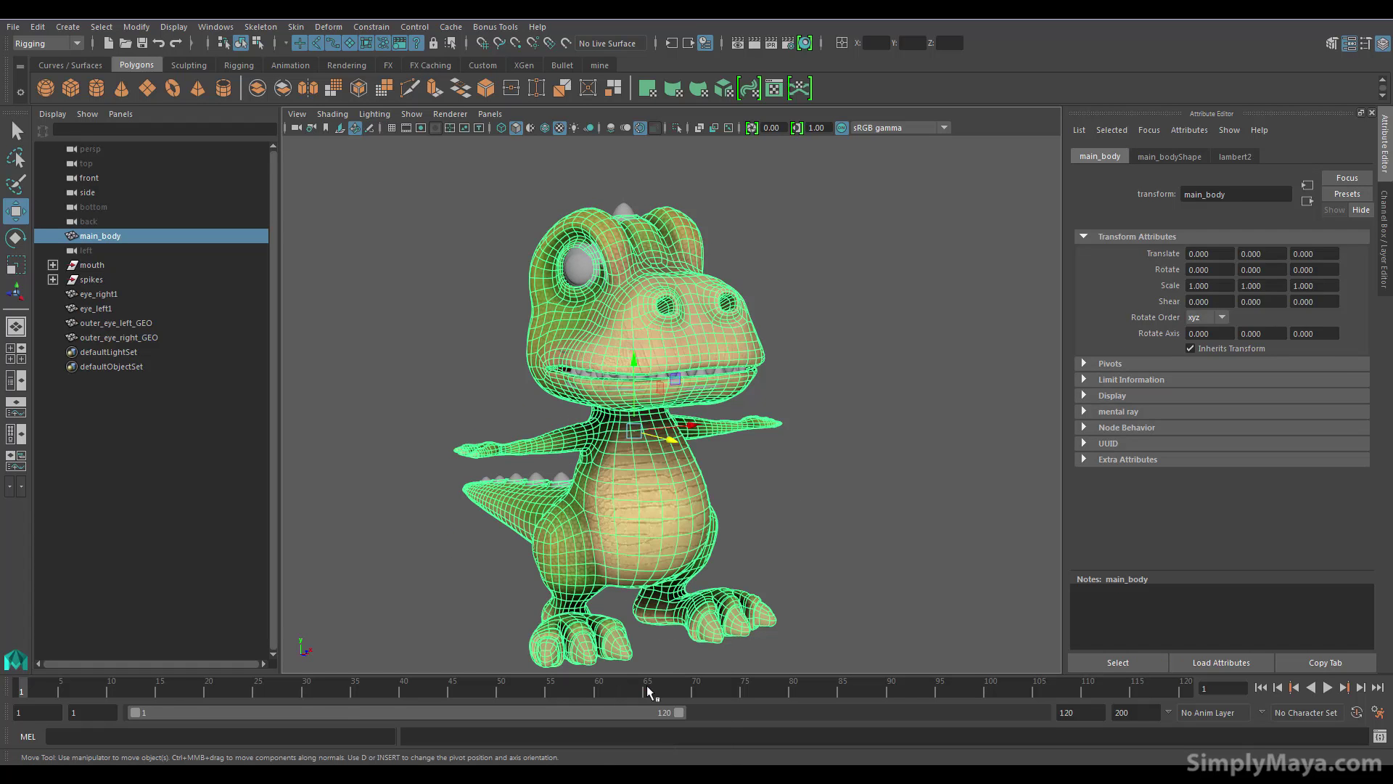
left_click(814, 434)
left_click_drag(821, 440, 903, 397, "alt")
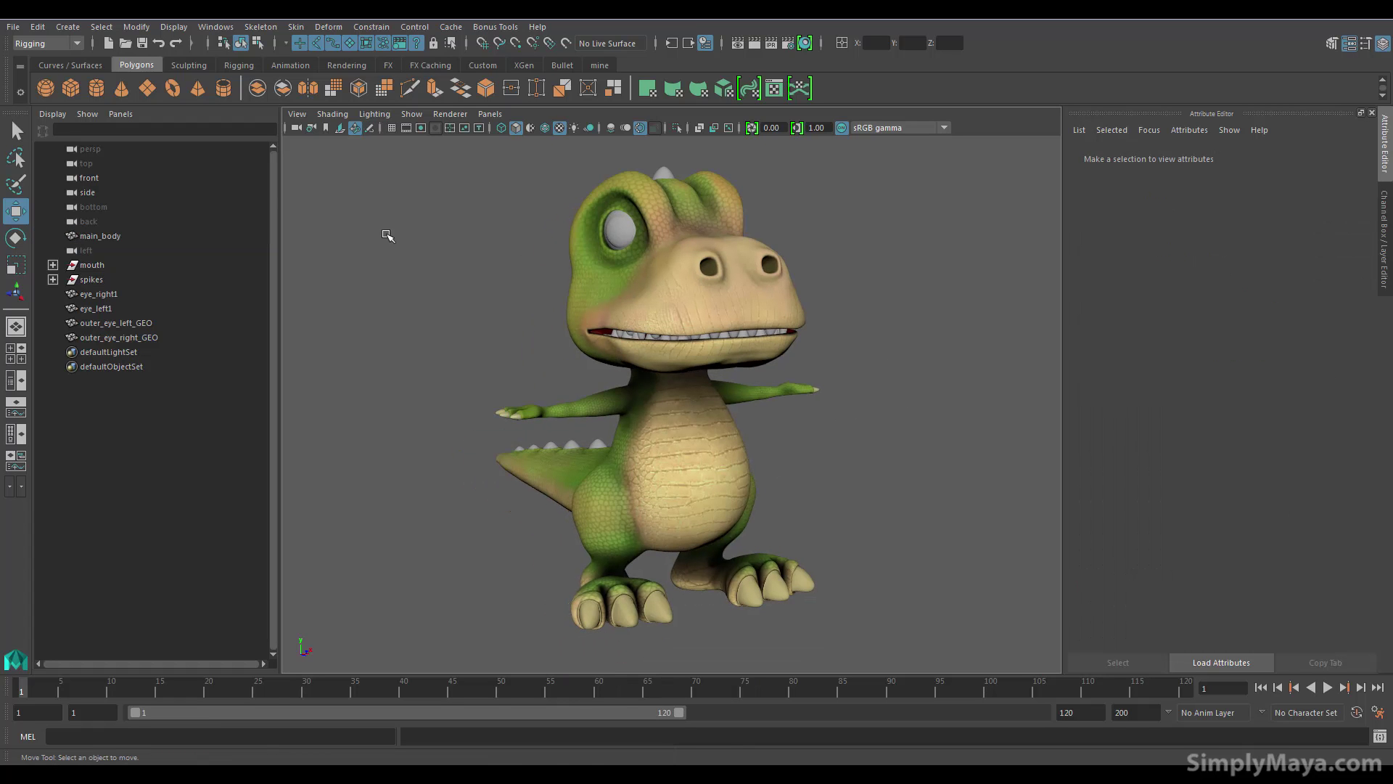
Create a polygon plane, scale it uniformly to about 25, and lower it beneath the dinosaur's feet as a floor
left_click(146, 88)
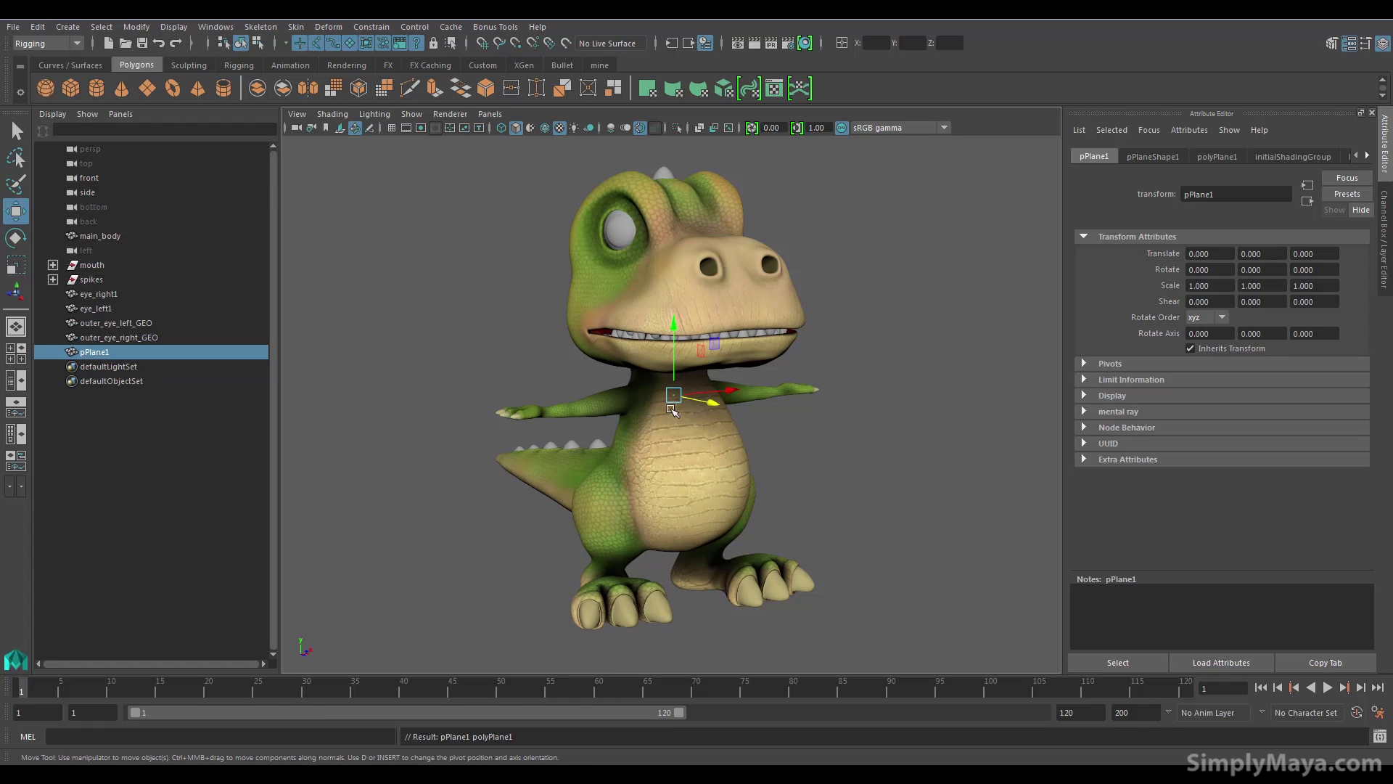
key("r")
left_click_drag(674, 395, 973, 408)
key("w")
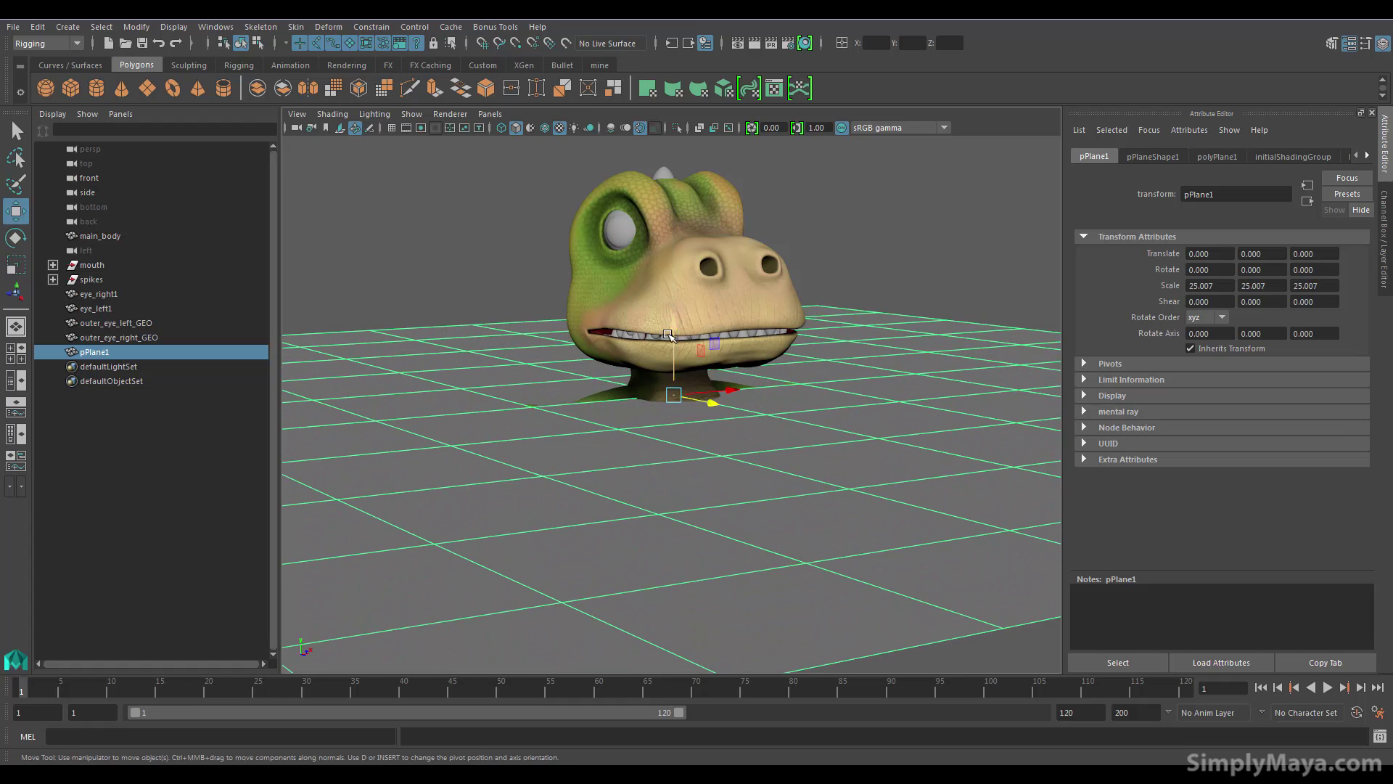
left_click_drag(674, 323, 650, 461)
left_click_drag(698, 361, 578, 510)
left_click(499, 367)
scroll(573, 386, "down", 7)
middle_click_drag(567, 448, 553, 463, "alt")
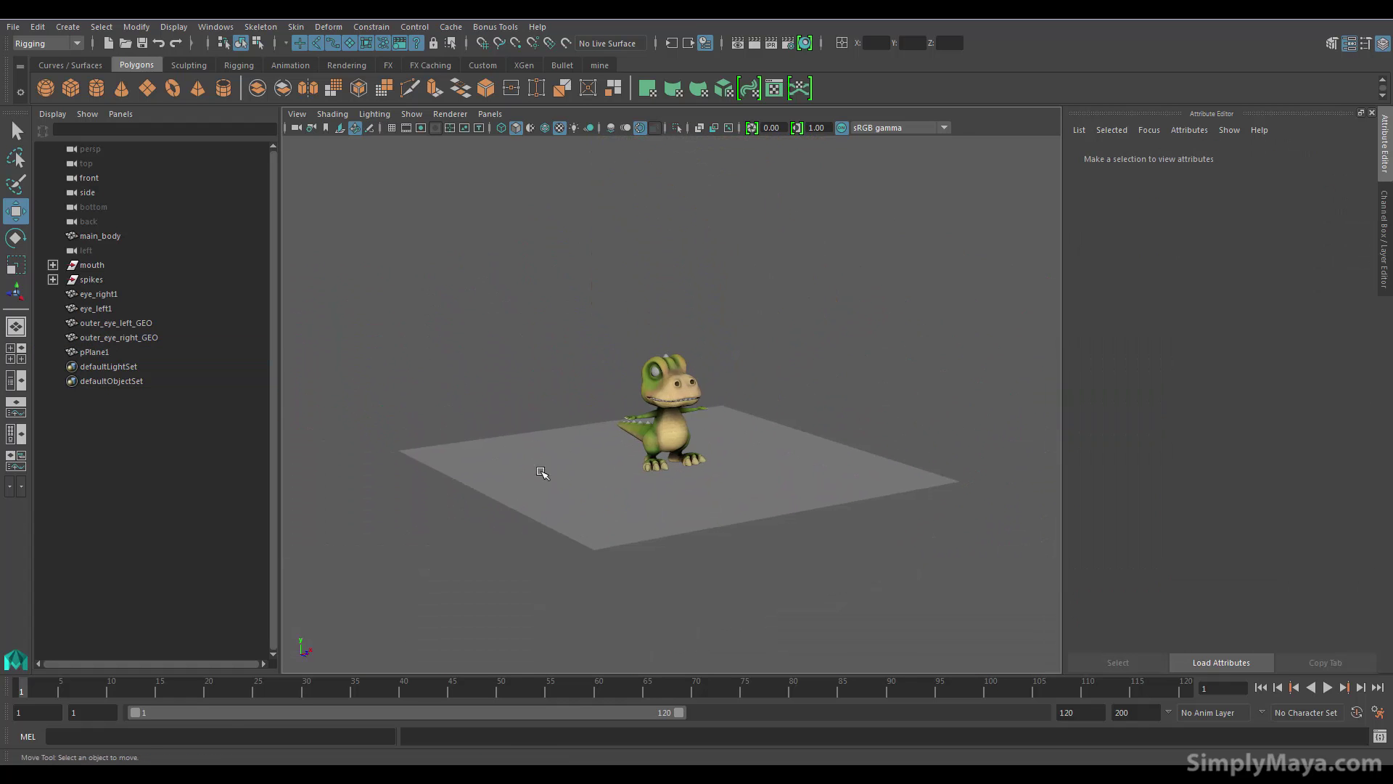
left_click_drag(553, 463, 516, 498, "alt")
Create a directional light, scale it to about 2.48, and place it above and beside the dinosaur, angled downward
left_click(69, 26)
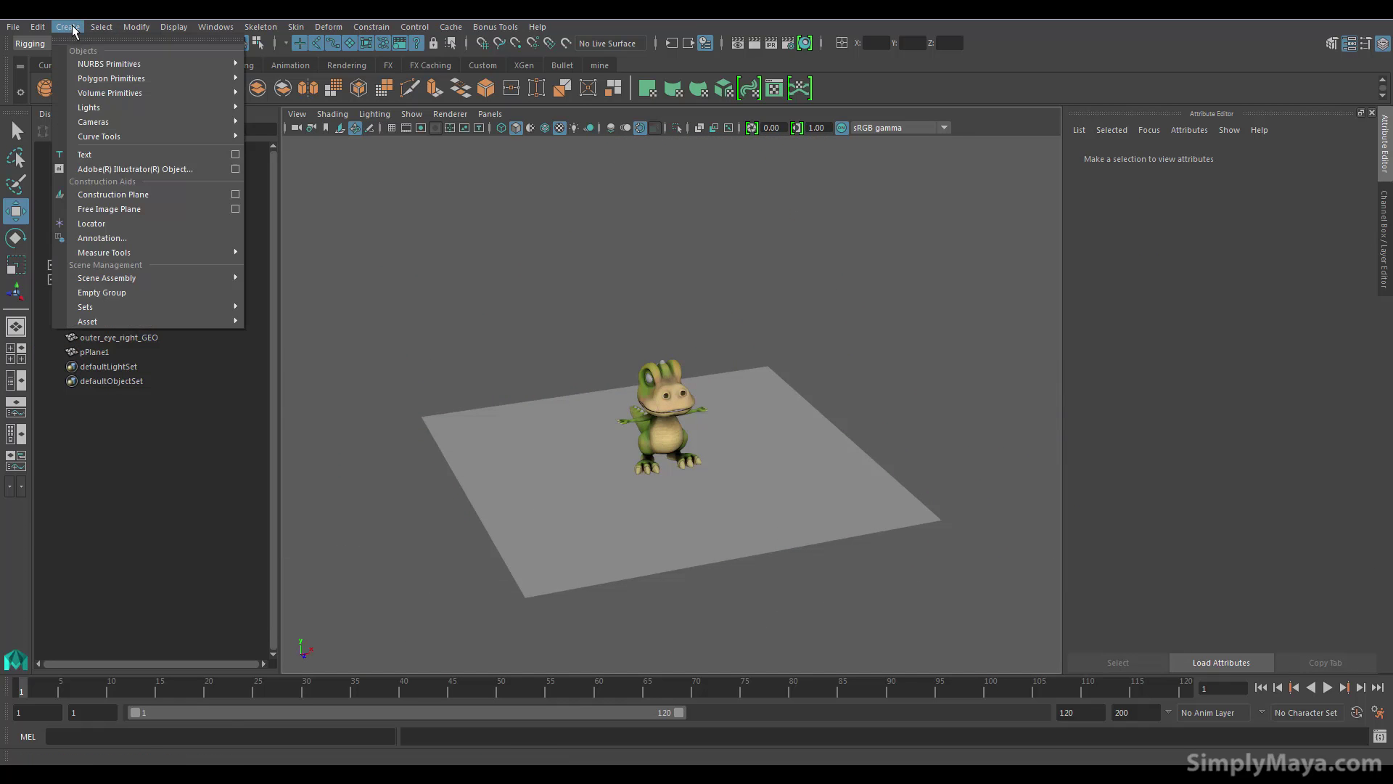
mouse_move(112, 116)
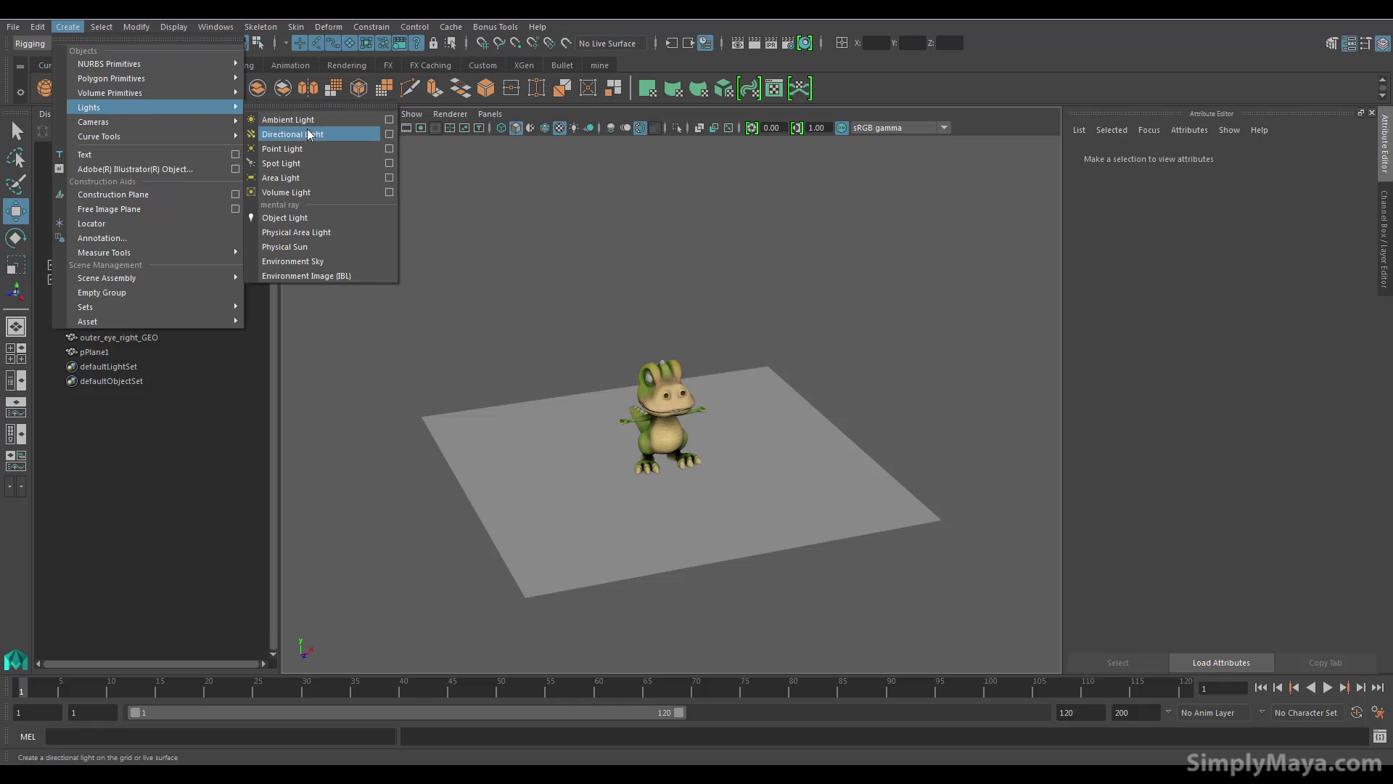
left_click(294, 135)
scroll(554, 481, "up", 8)
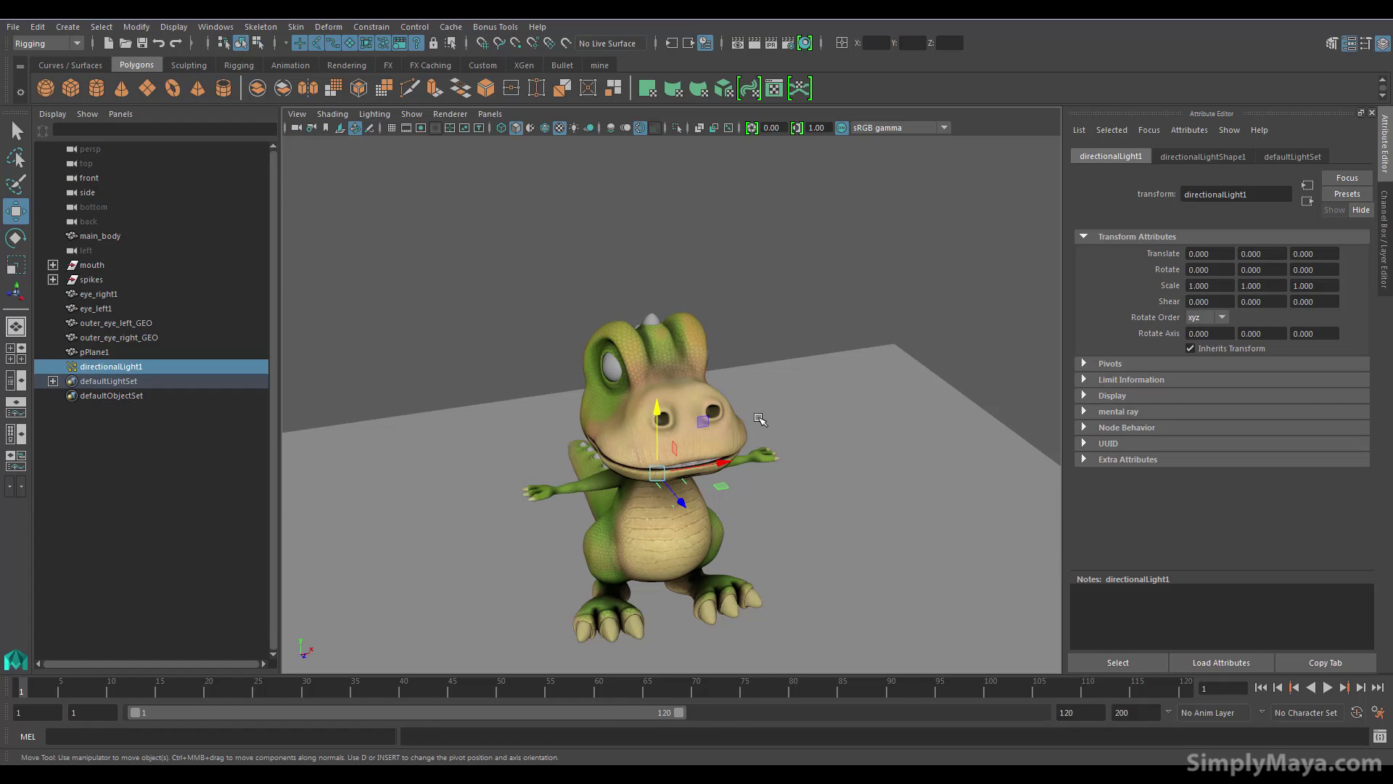
key("r")
left_click_drag(658, 471, 952, 259)
key("w")
key("e")
key("w")
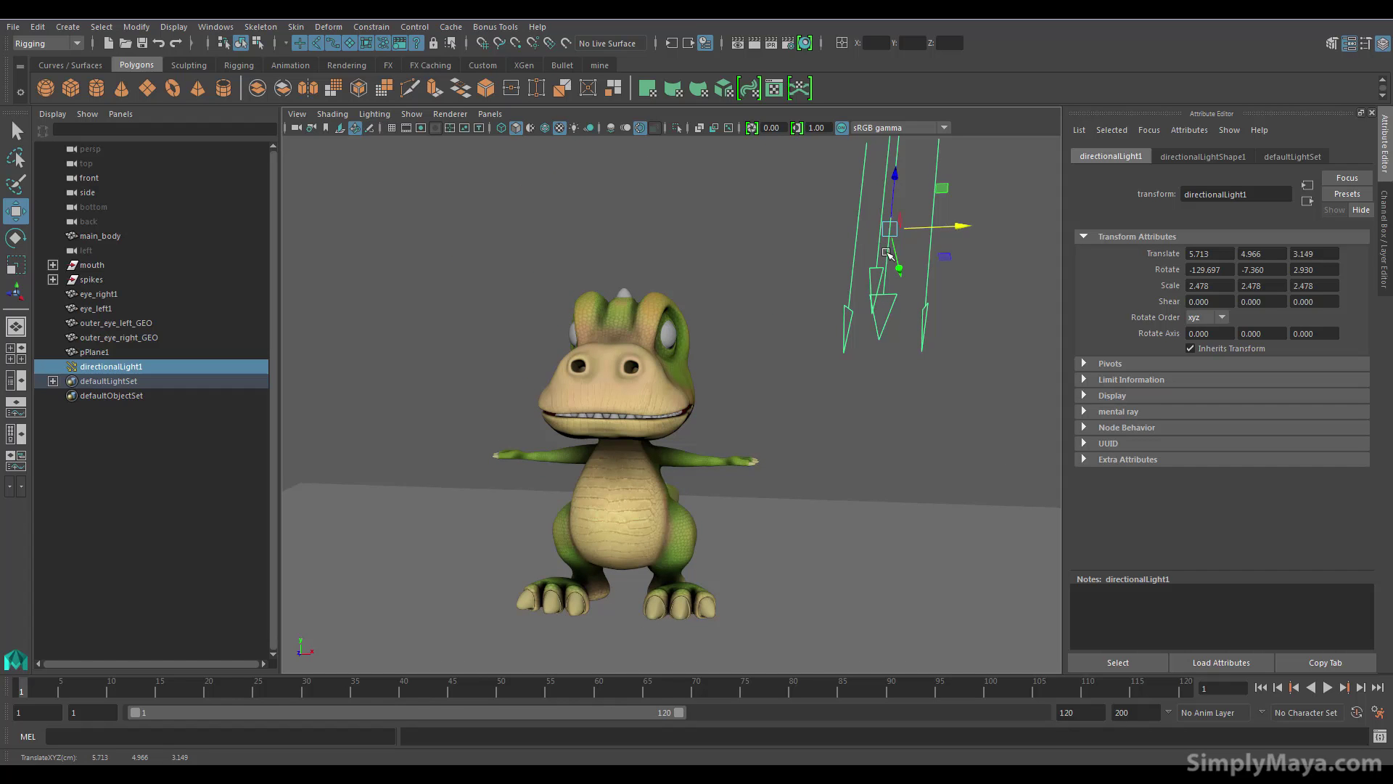
Move the directional light closer to the dinosaur, to about 3.56, 4.86, 2.87, and rotate it to about -127, -21.9, -10.4
left_click_drag(961, 226, 796, 293)
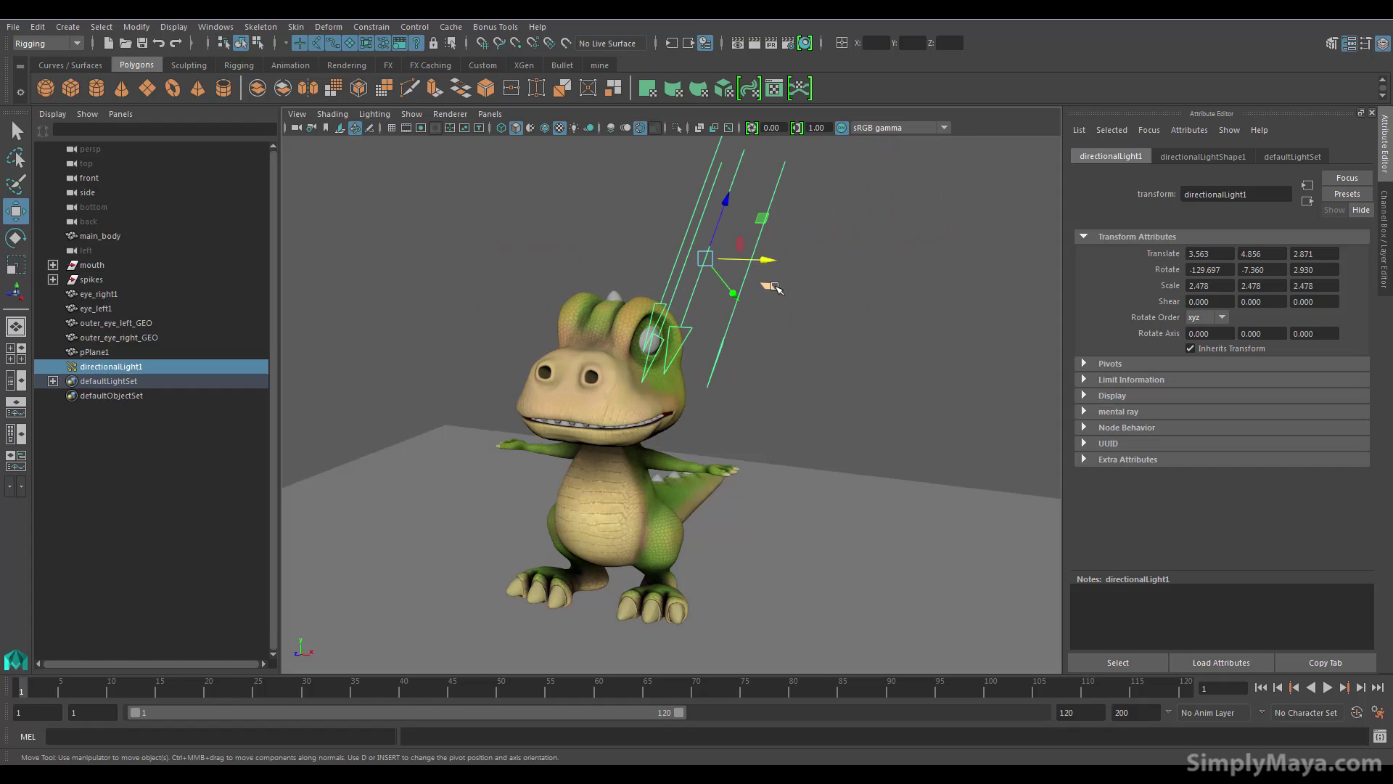
key("e")
left_click_drag(683, 265, 714, 306)
left_click_drag(707, 236, 697, 251)
middle_click_drag(671, 307, 758, 312, "alt")
left_click_drag(577, 386, 568, 363, "alt")
right_click_drag(569, 364, 656, 416, "alt")
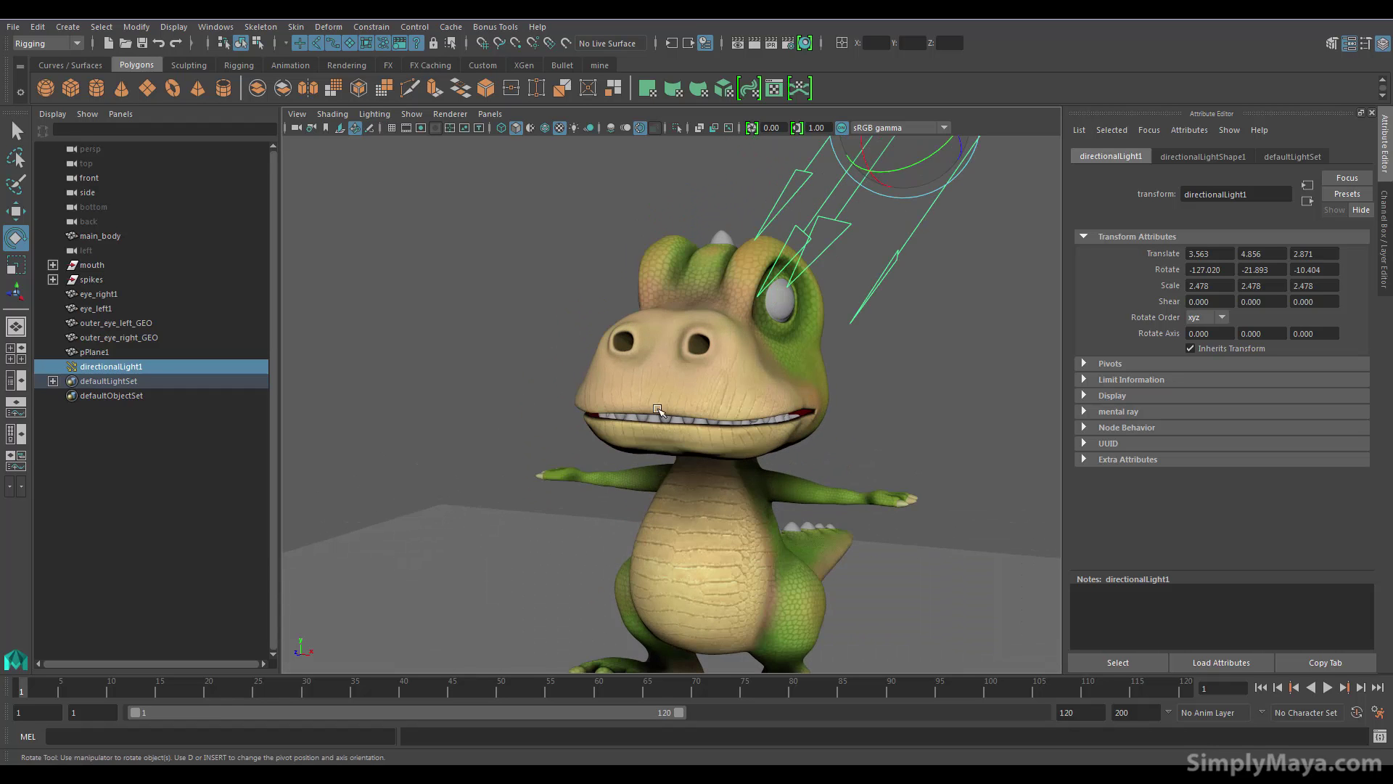
Scale the directional light down to about 0.52 and clear the selection
key("r")
left_click_drag(909, 188, 648, 419, "alt")
right_click_drag(931, 394, 608, 415, "alt")
left_click_drag(694, 466, 804, 481, "alt")
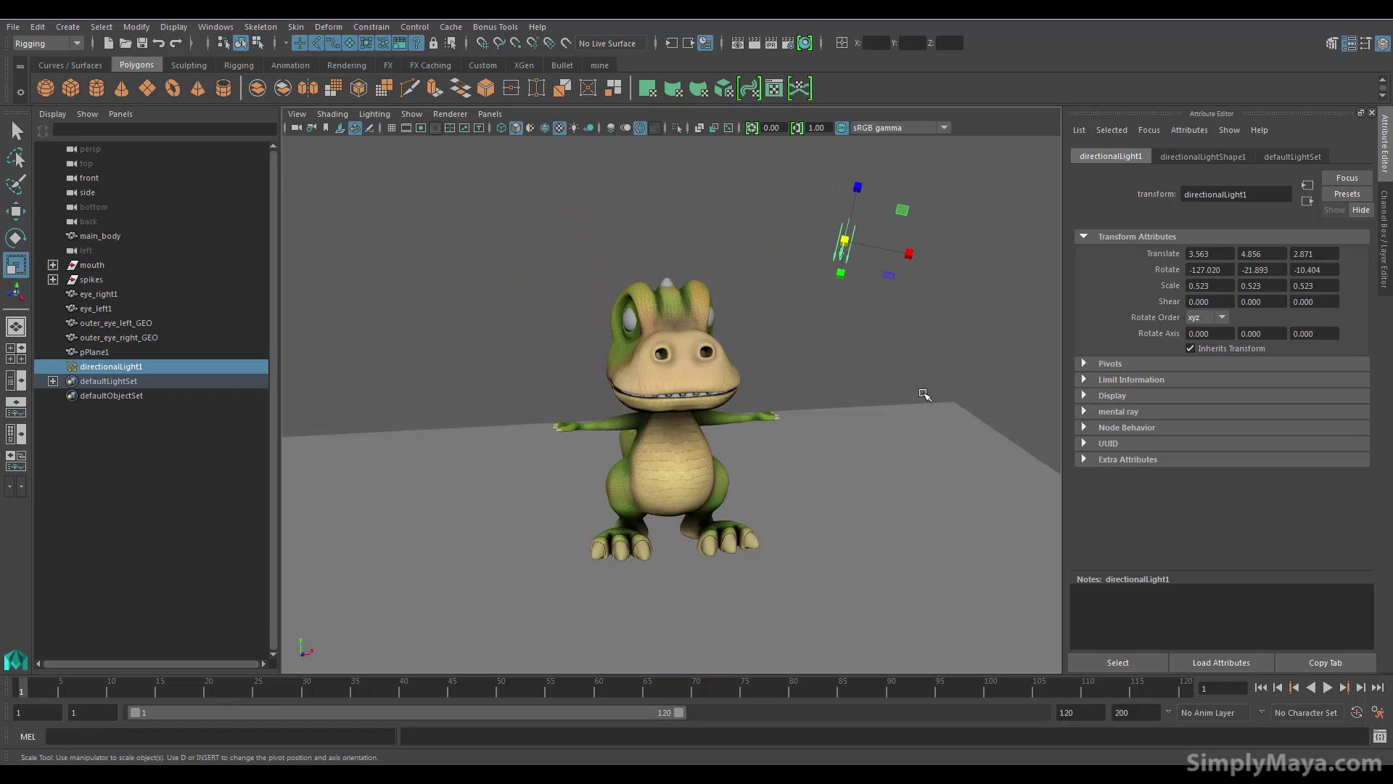
left_click(822, 388)
Frame the whole dinosaur in a three-quarter view, render the frame with mental ray, and minimize the render window
left_click_drag(784, 545, 678, 526, "alt")
left_click_drag(572, 553, 526, 584, "alt")
mouse_move(577, 526)
left_mouse_down("alt")
mouse_move(563, 529)
mouse_move(588, 533)
left_mouse_up("alt")
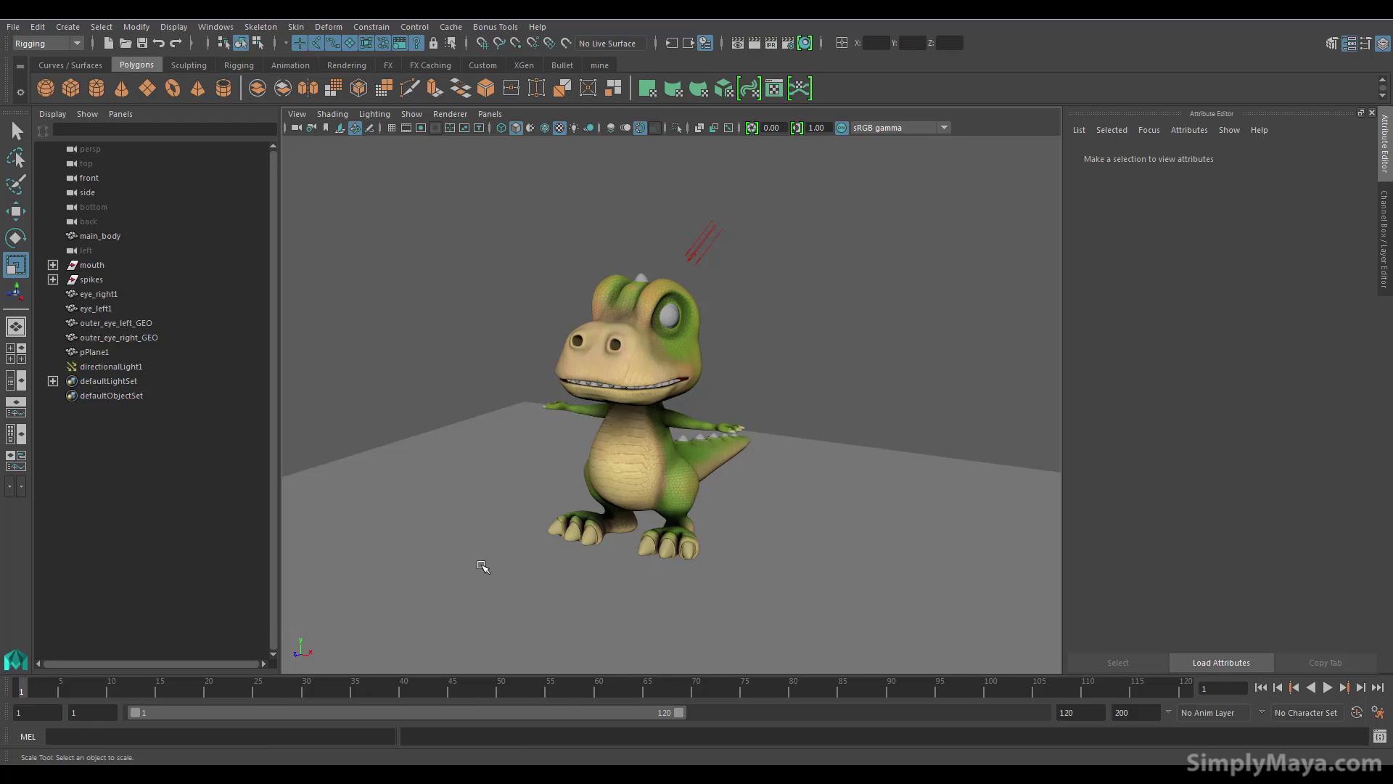
middle_click_drag(430, 555, 410, 550, "alt")
right_click_drag(426, 559, 544, 595, "alt")
middle_click_drag(544, 595, 631, 613, "alt")
left_click_drag(575, 600, 571, 583, "alt")
left_click_drag(819, 435, 760, 432, "alt")
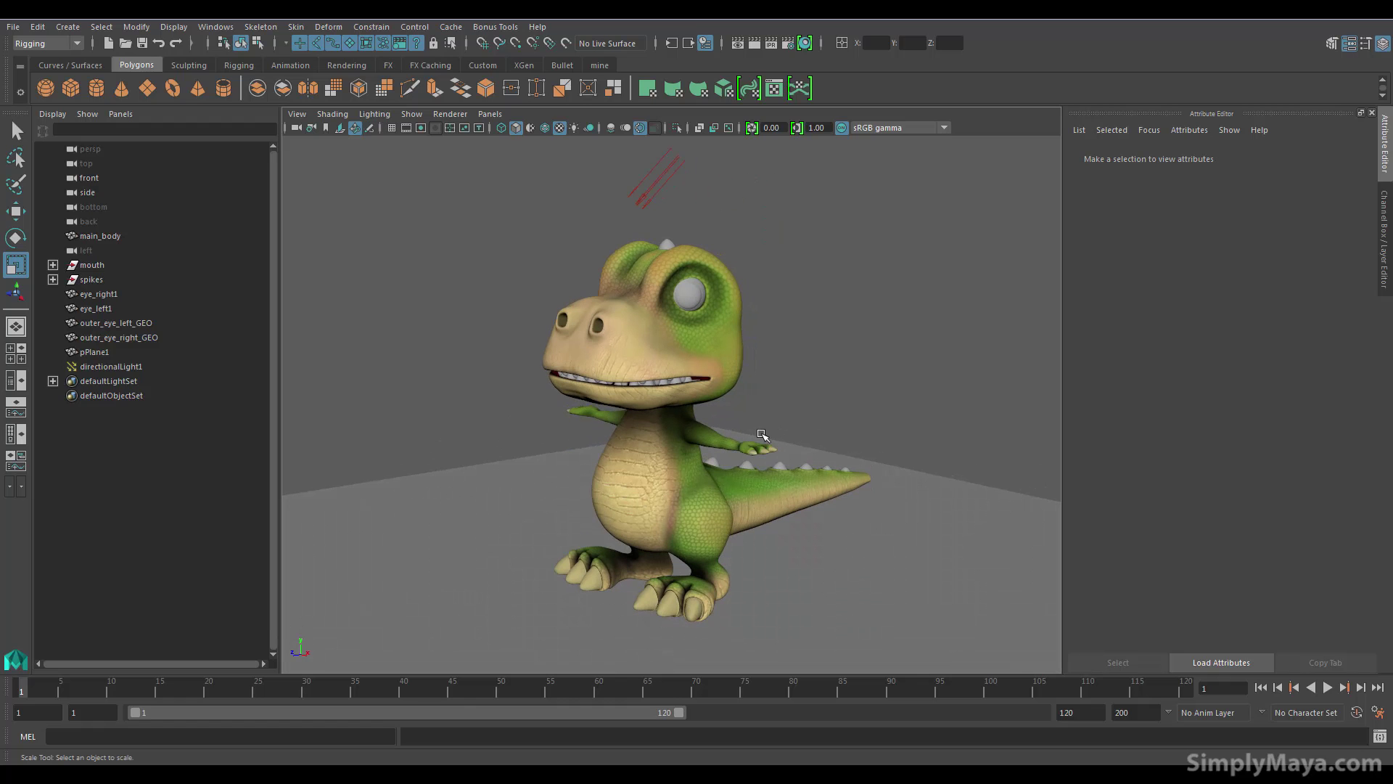
left_click(737, 42)
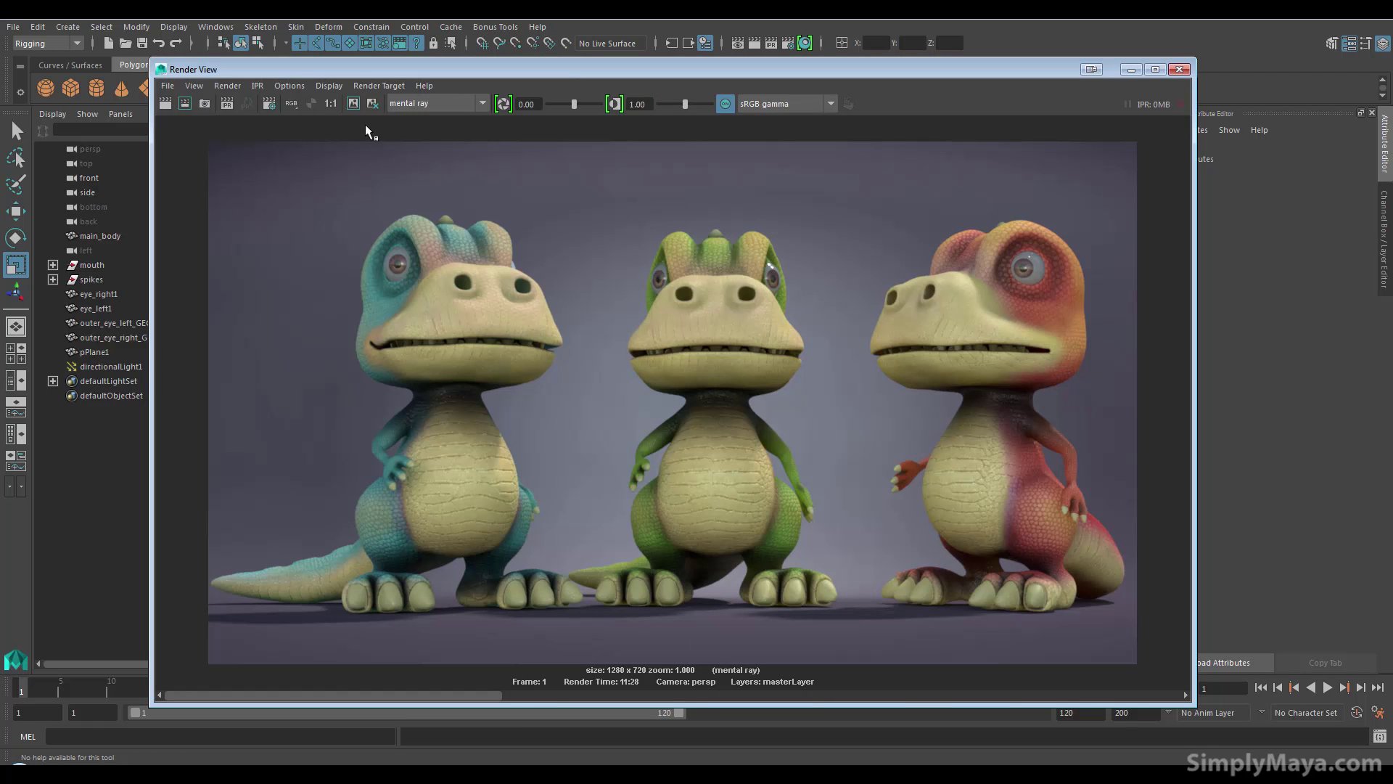
left_click(165, 104)
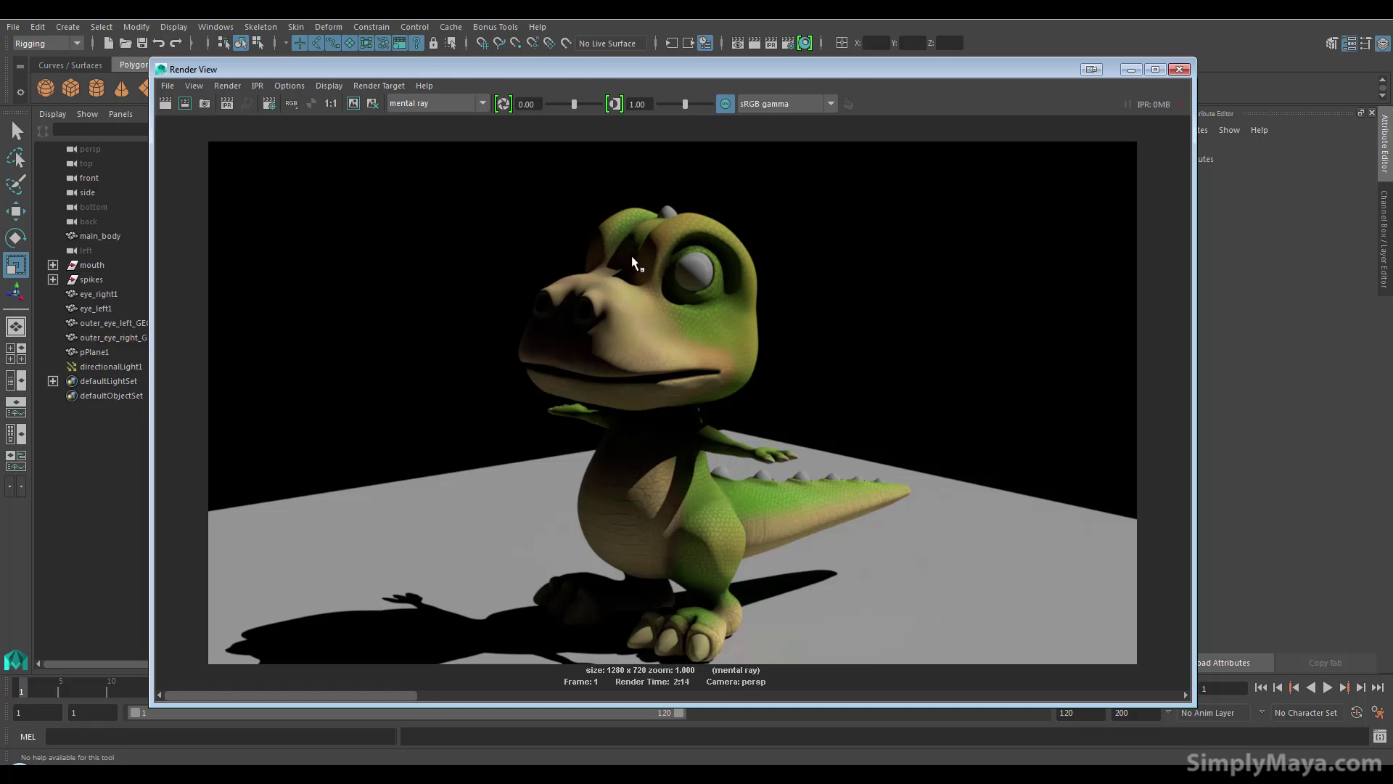
left_click(1131, 69)
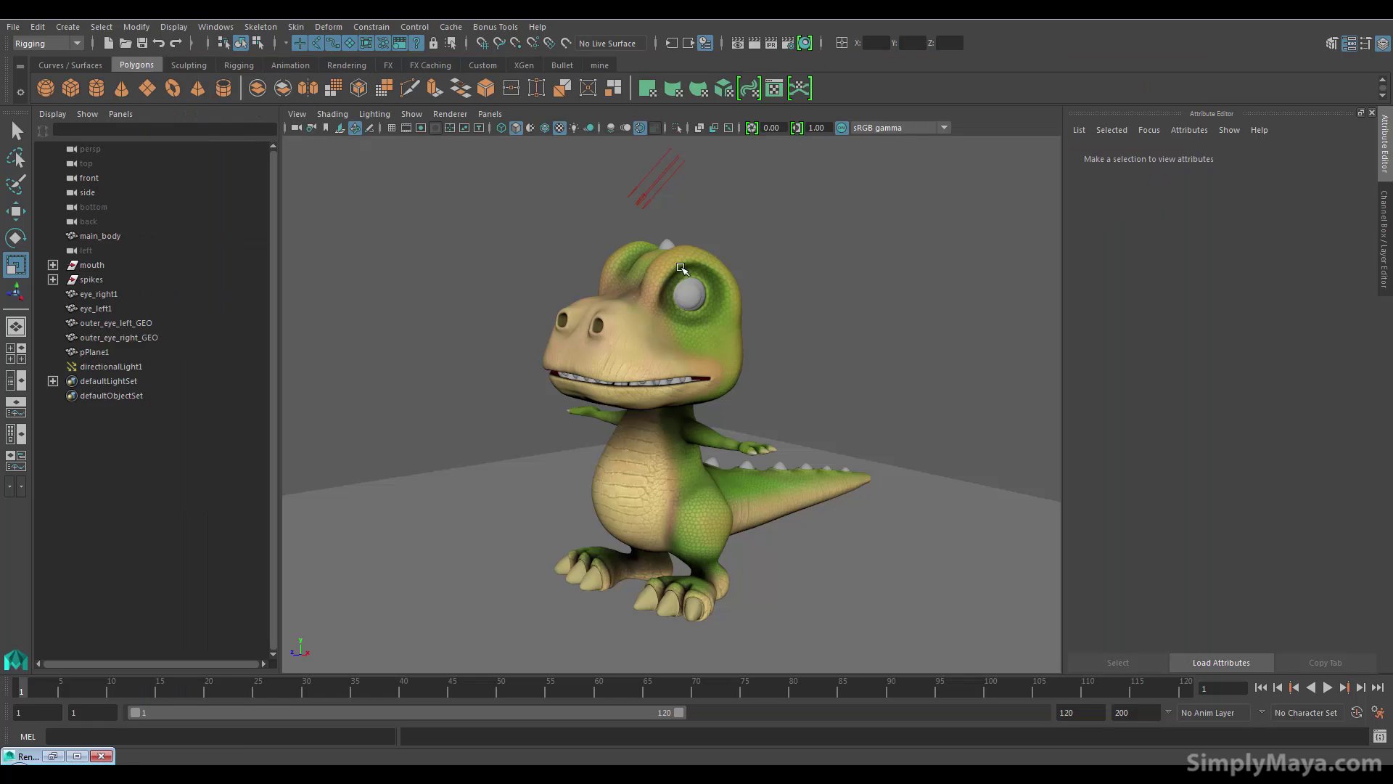
In the mental ray render quality settings, set the overall quality to 0.25 and the lighting quality to 0.8
left_click(789, 47)
left_click_drag(344, 159, 838, 182)
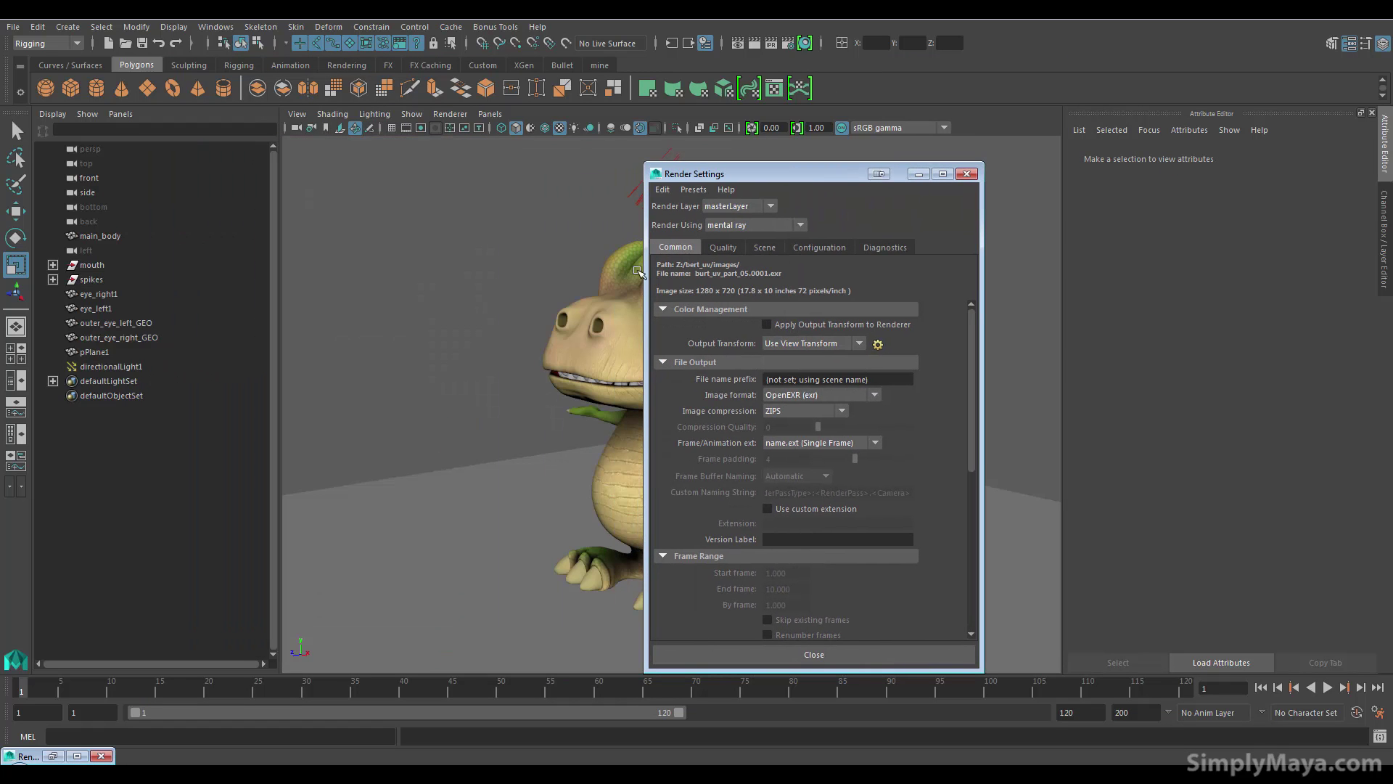
left_click(721, 247)
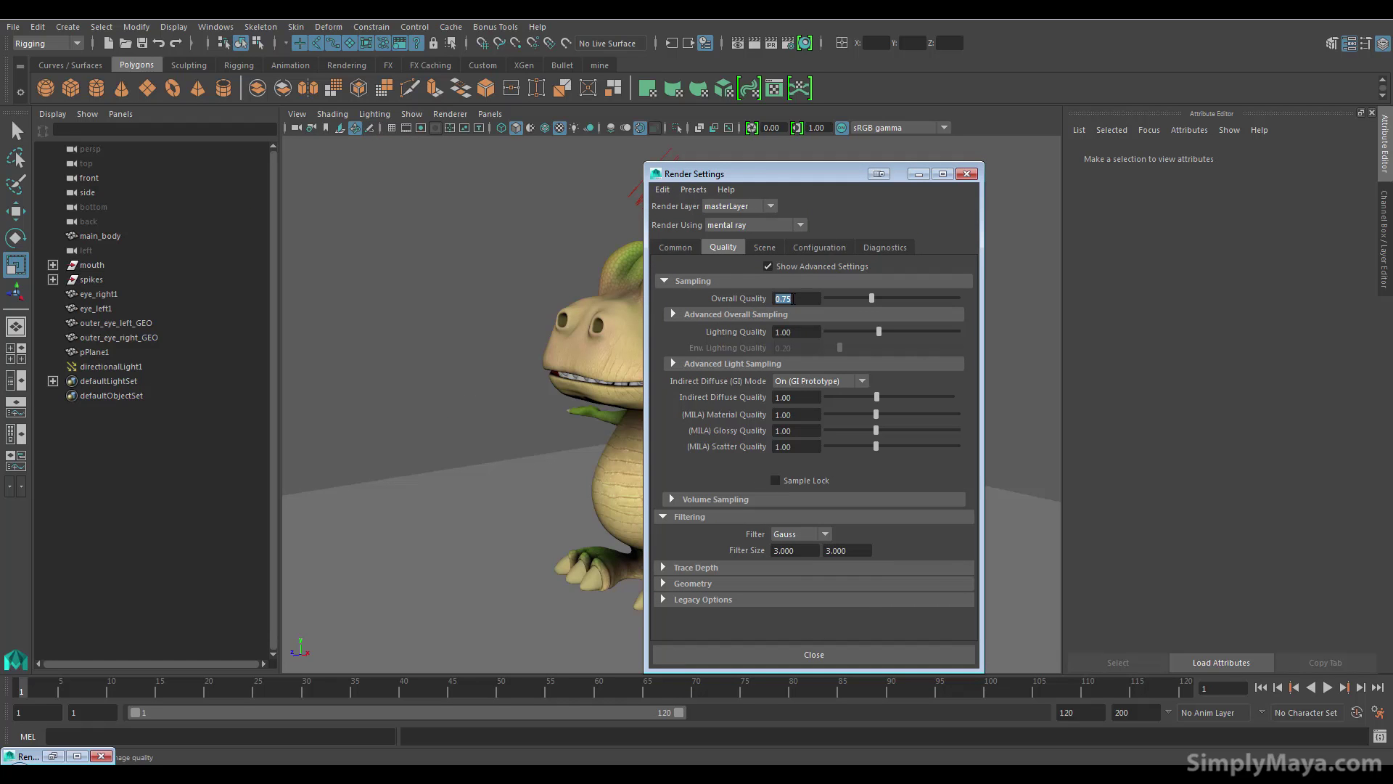
key("Return")
key("Return")
left_click_drag(811, 177, 1036, 169)
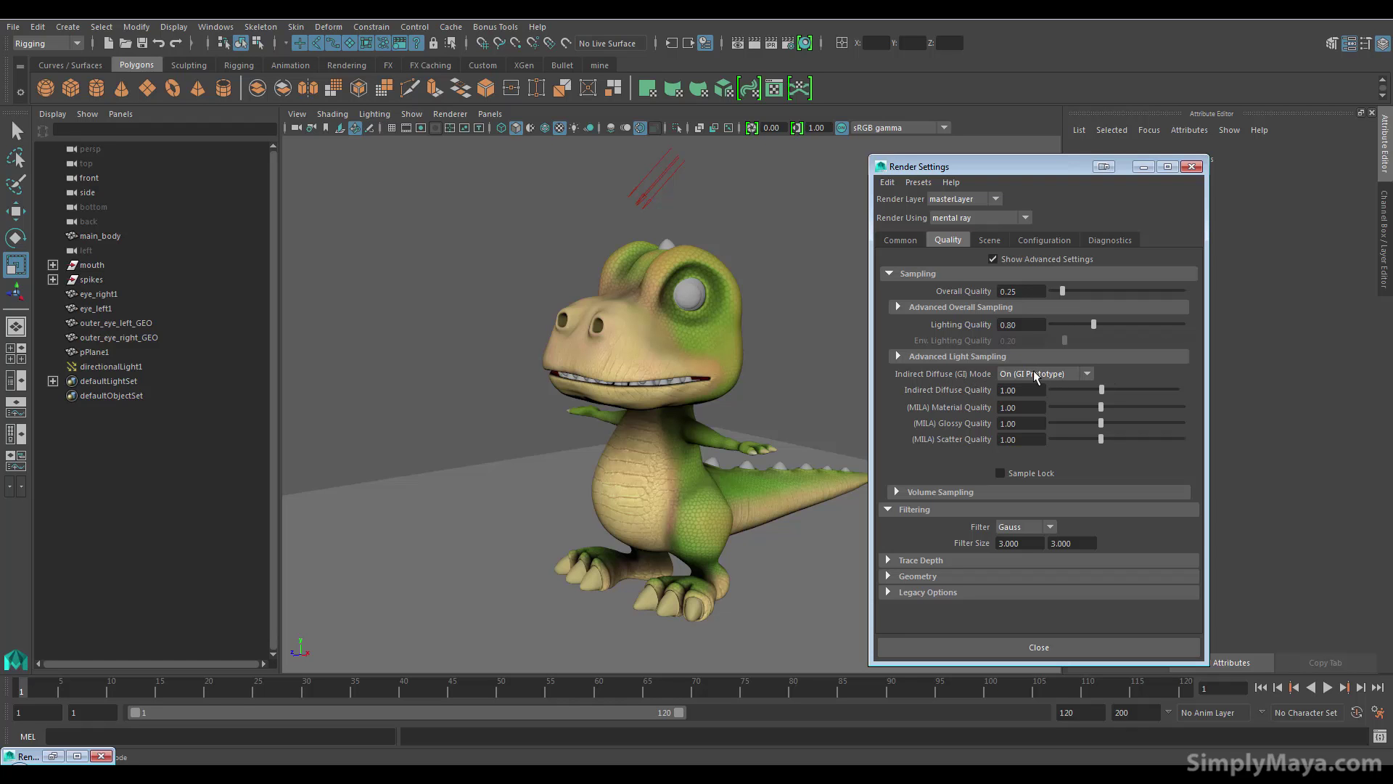
Set the indirect diffuse mode to Finalgather, with final gathering accuracy 30, point density 0.3 and 2 secondary diffuse bounces
left_click(1078, 374)
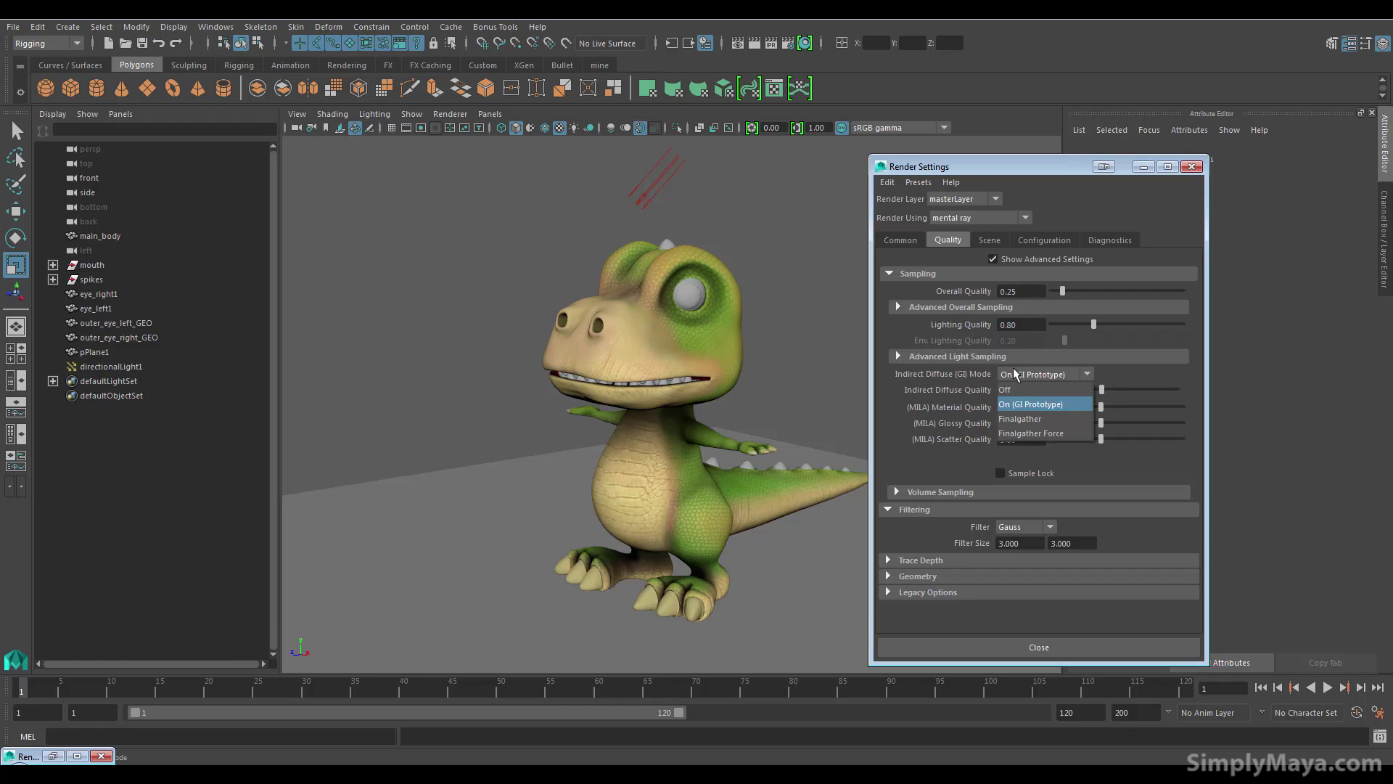
left_click(1038, 420)
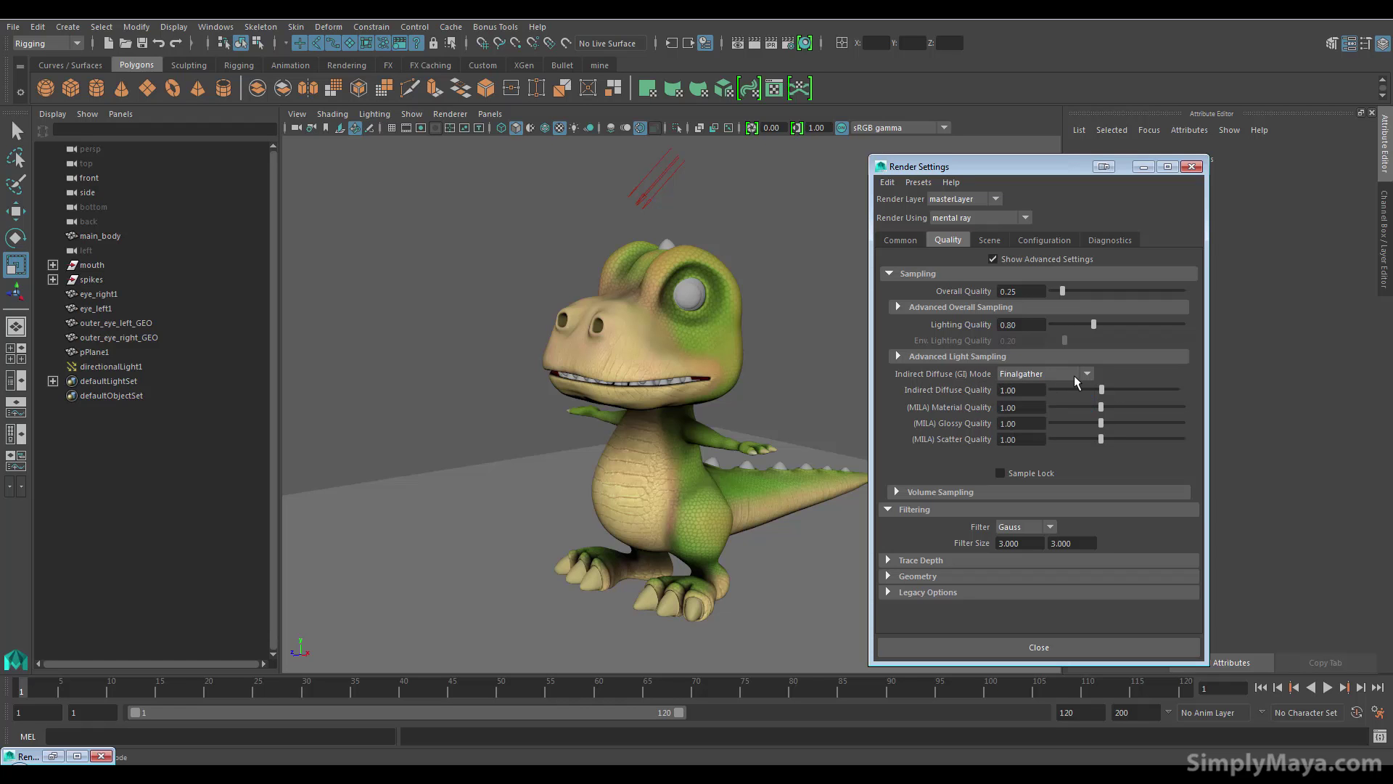
left_click(899, 592)
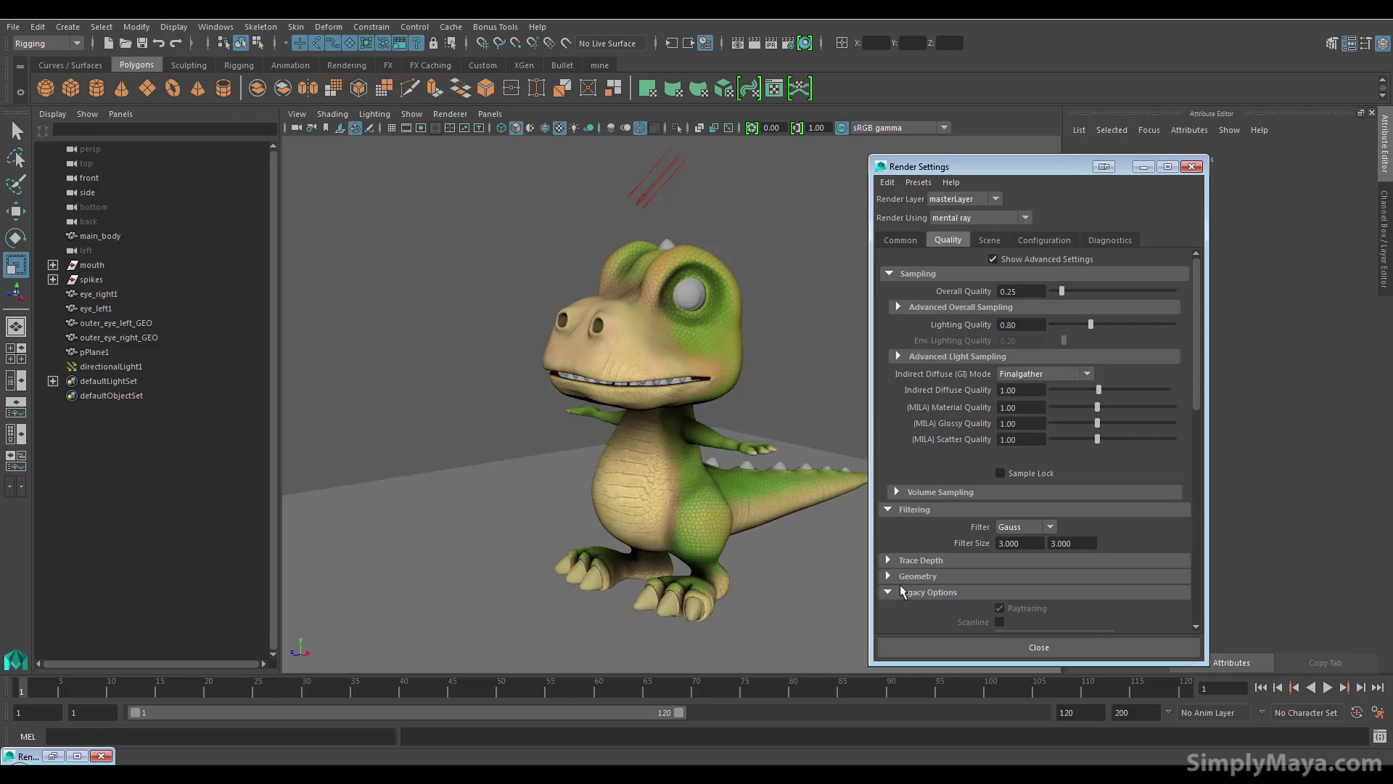
scroll(899, 581, "down", 8)
scroll(903, 568, "down", 5)
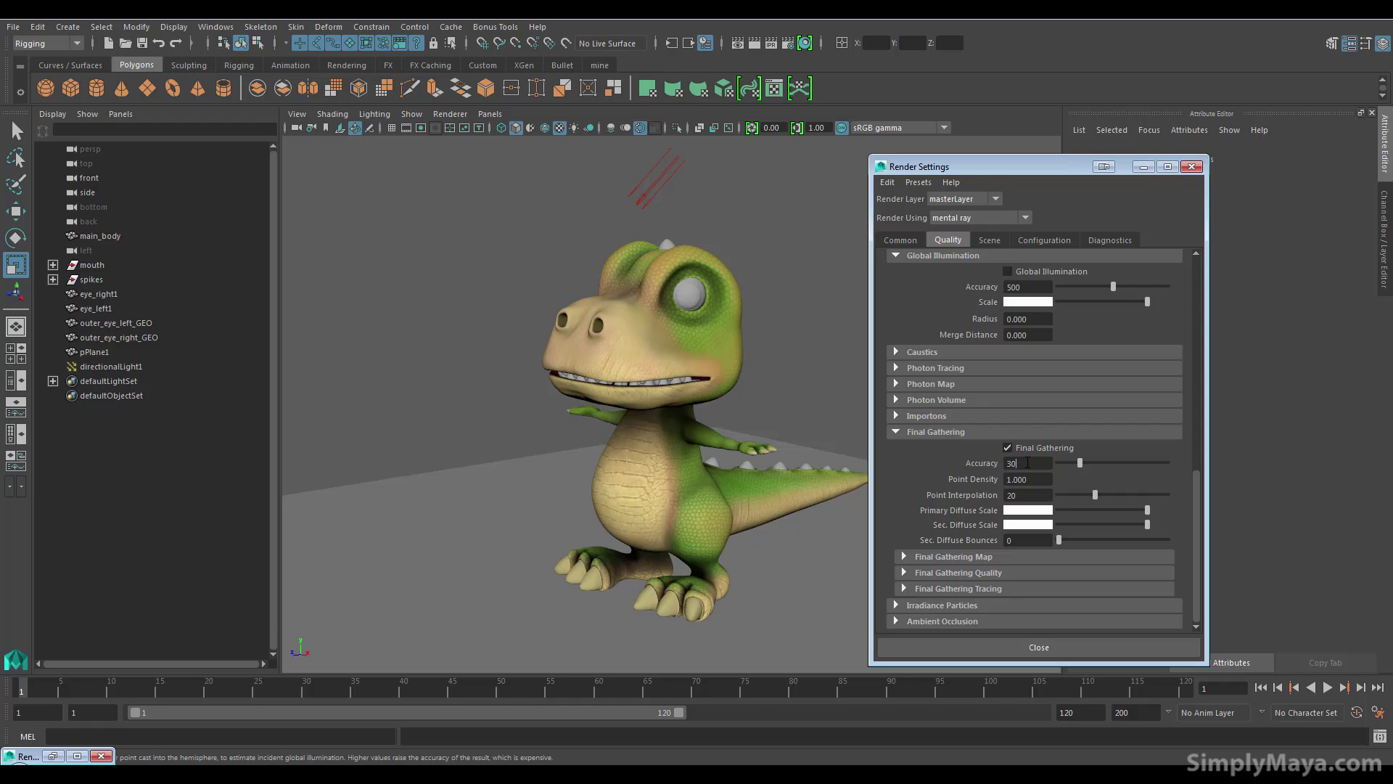
double_click(1019, 479)
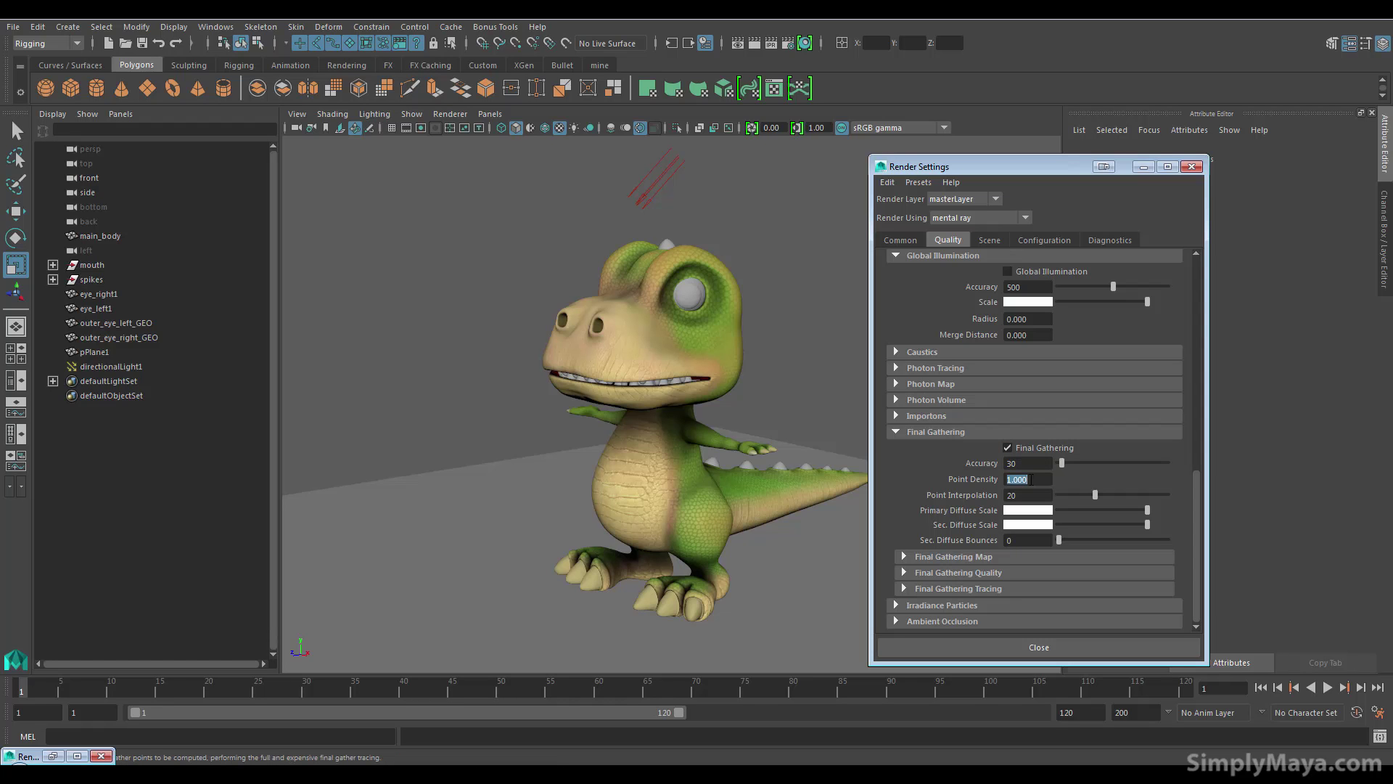
type(".2")
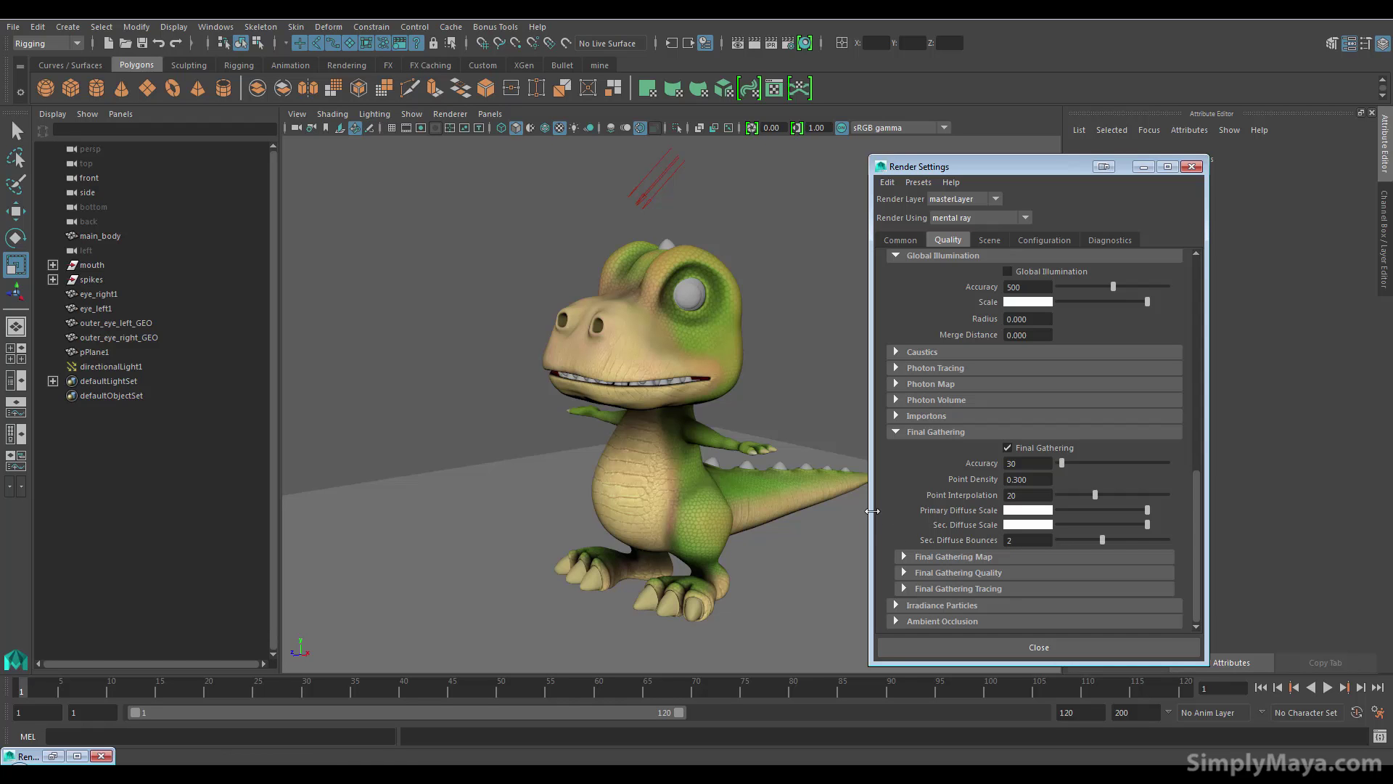
Set the final gathering filter to 1, with tracing reflections and refractions of 5 and a max trace depth of 10
left_click(903, 572)
scroll(904, 567, "down", 3)
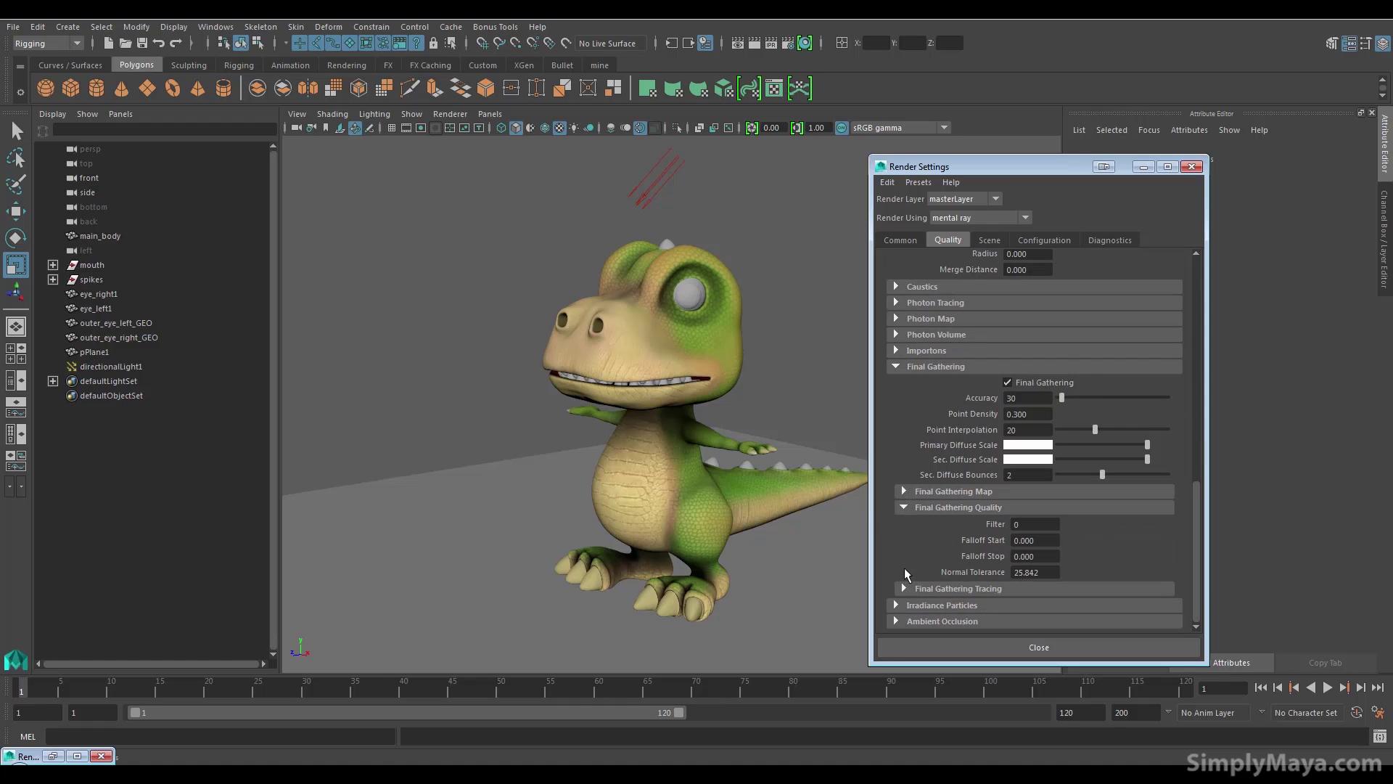
double_click(1016, 524)
left_click(904, 588)
scroll(951, 532, "down", 4)
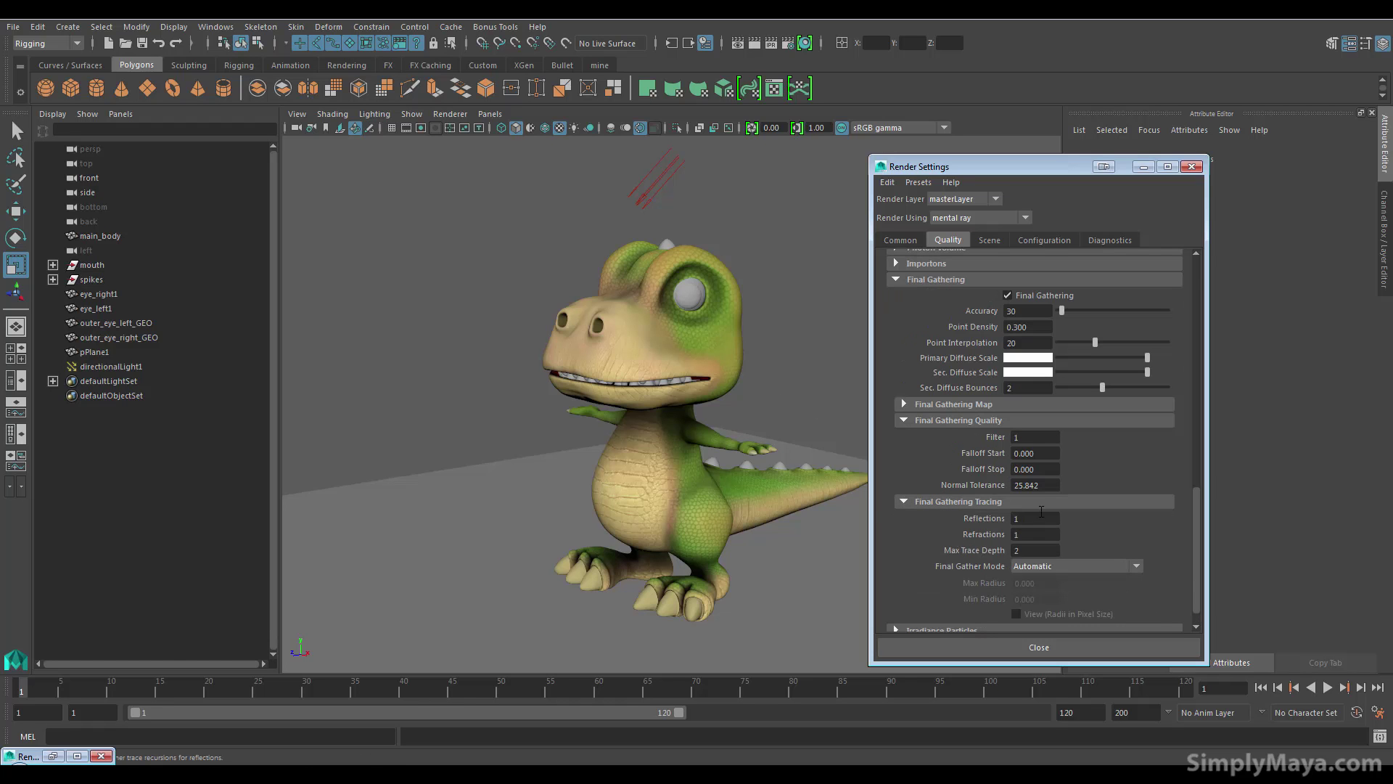
key("BackSpace")
type("5")
left_click_drag(1195, 532, 1196, 524)
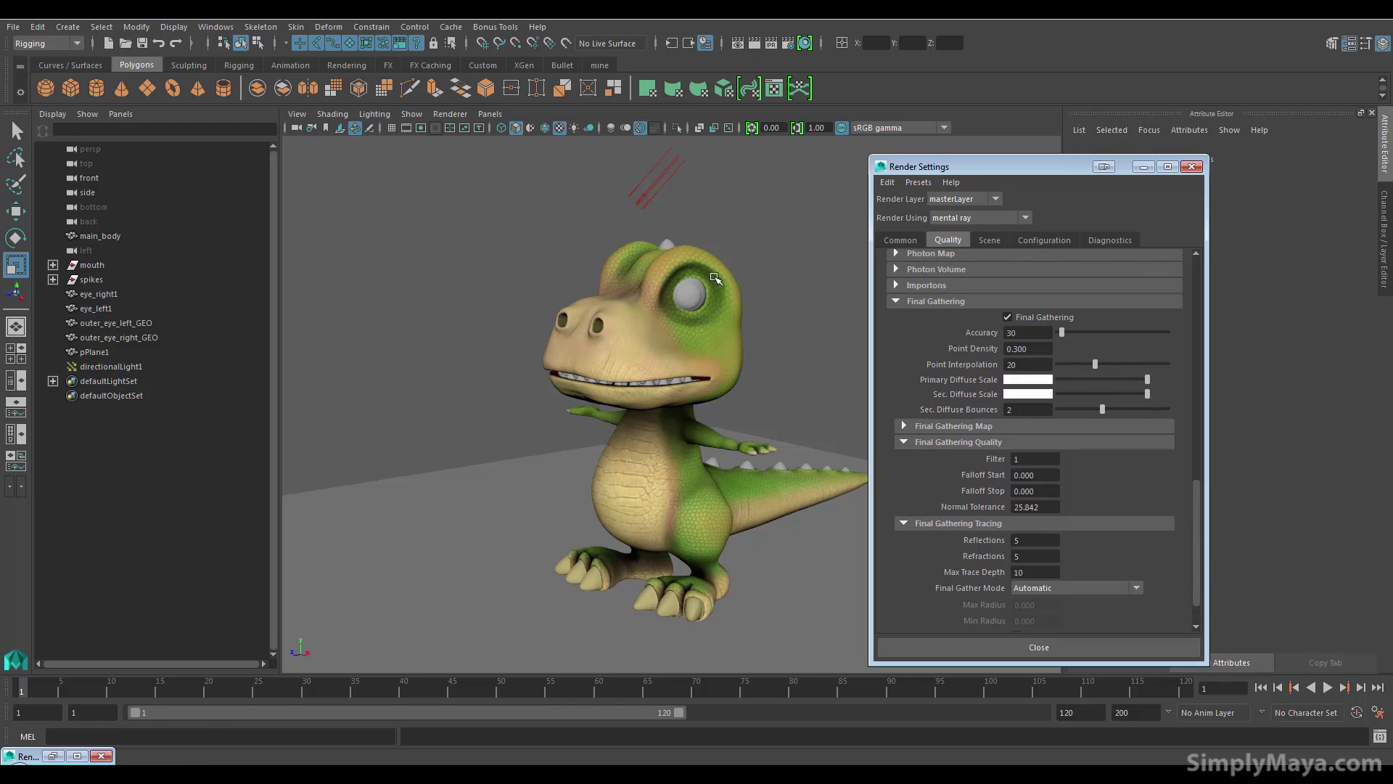
Review the sampling, global illumination and final gathering quality settings, and close the render settings
left_click(1198, 481)
scroll(1195, 473, "up", 1)
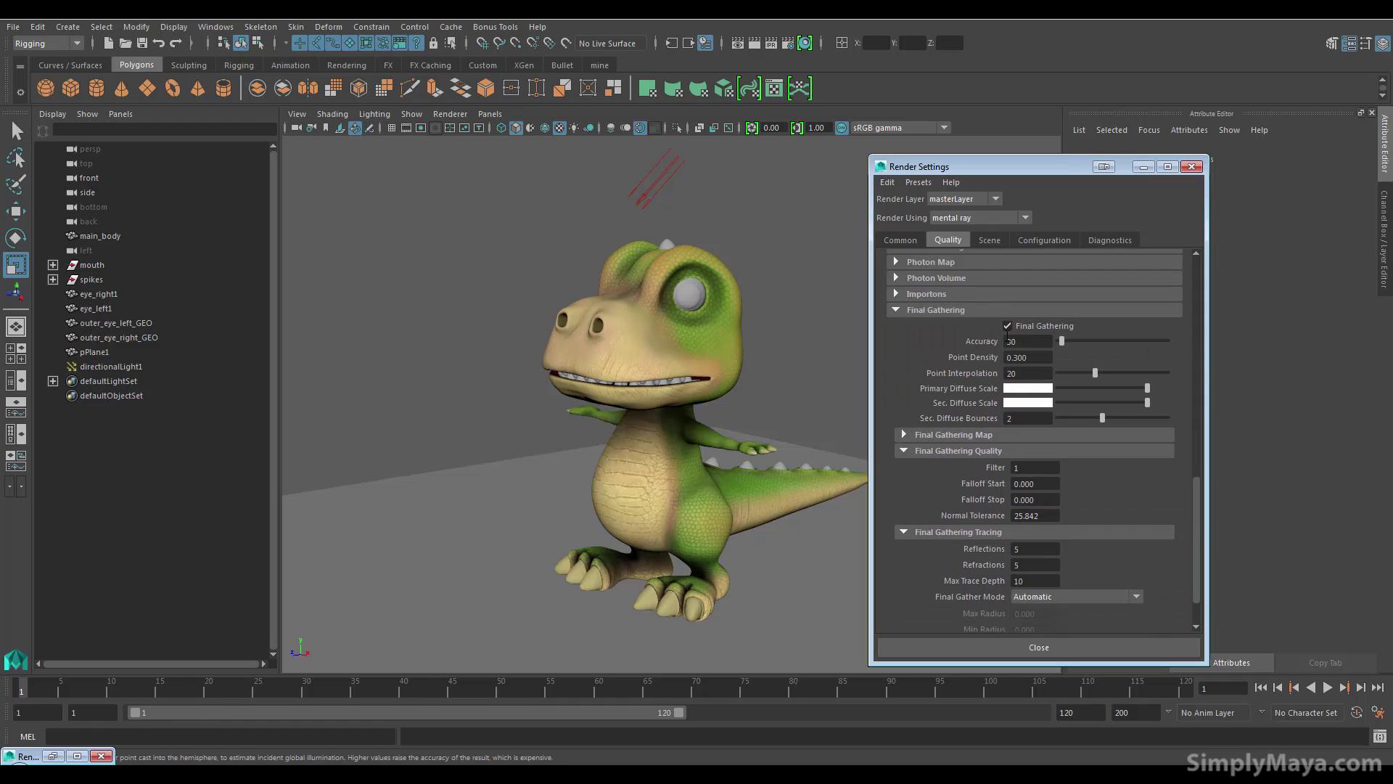
left_click_drag(1195, 494, 1193, 260)
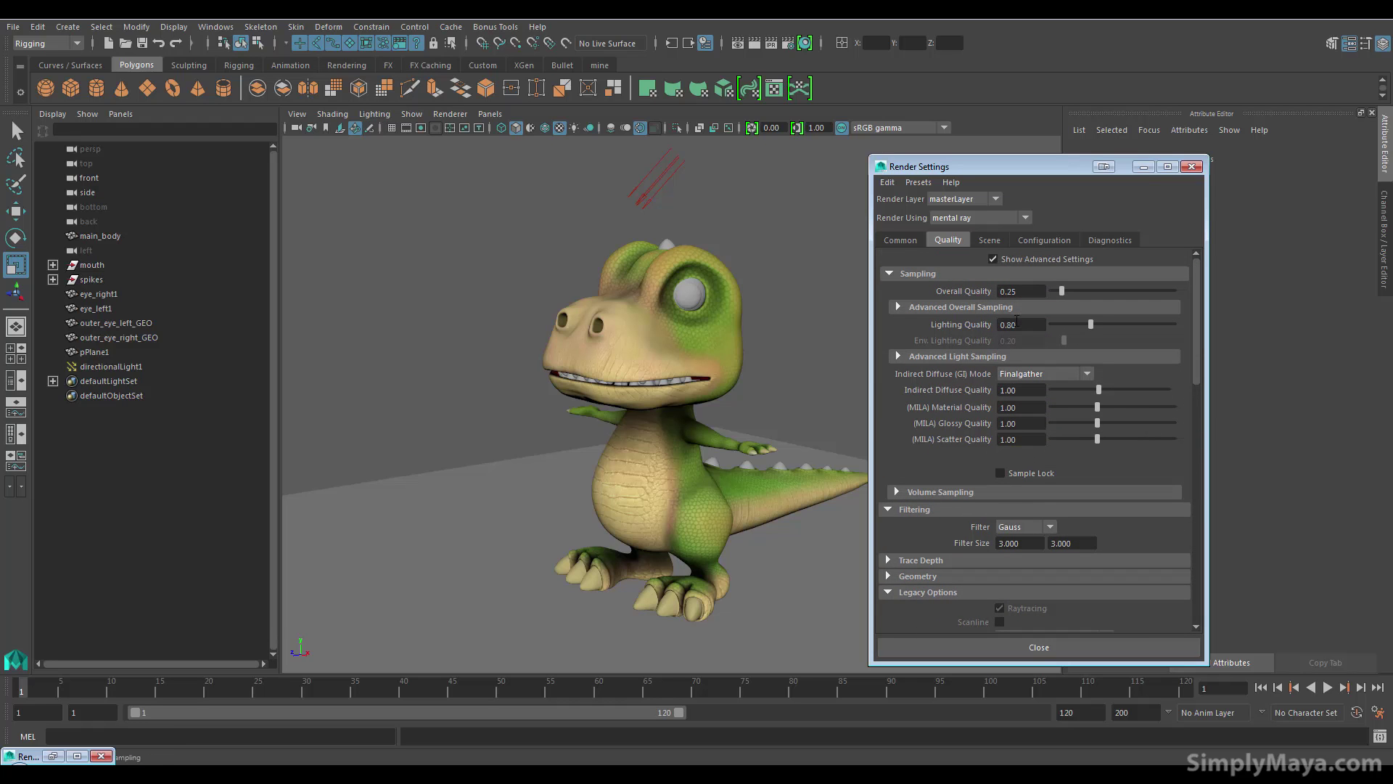
left_click_drag(1197, 311, 1188, 501)
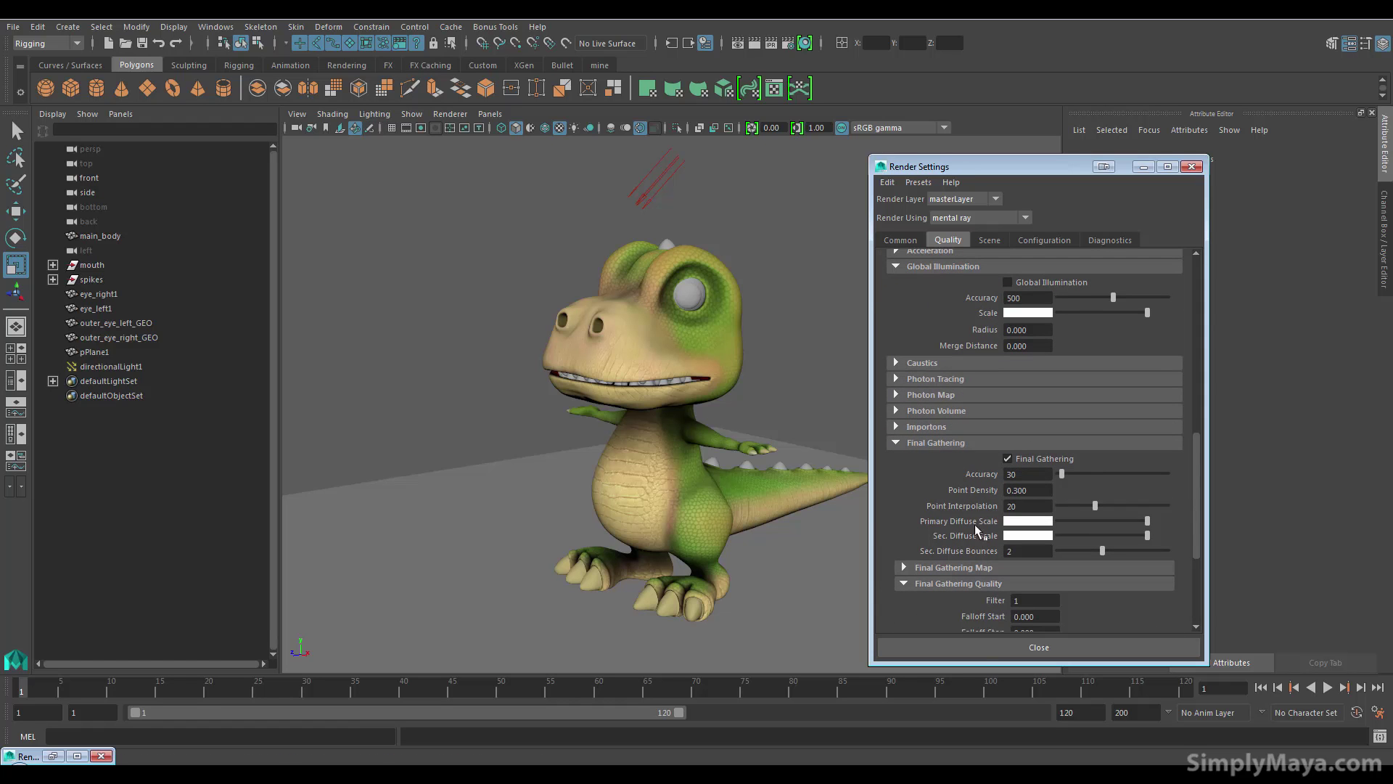
left_click(969, 645)
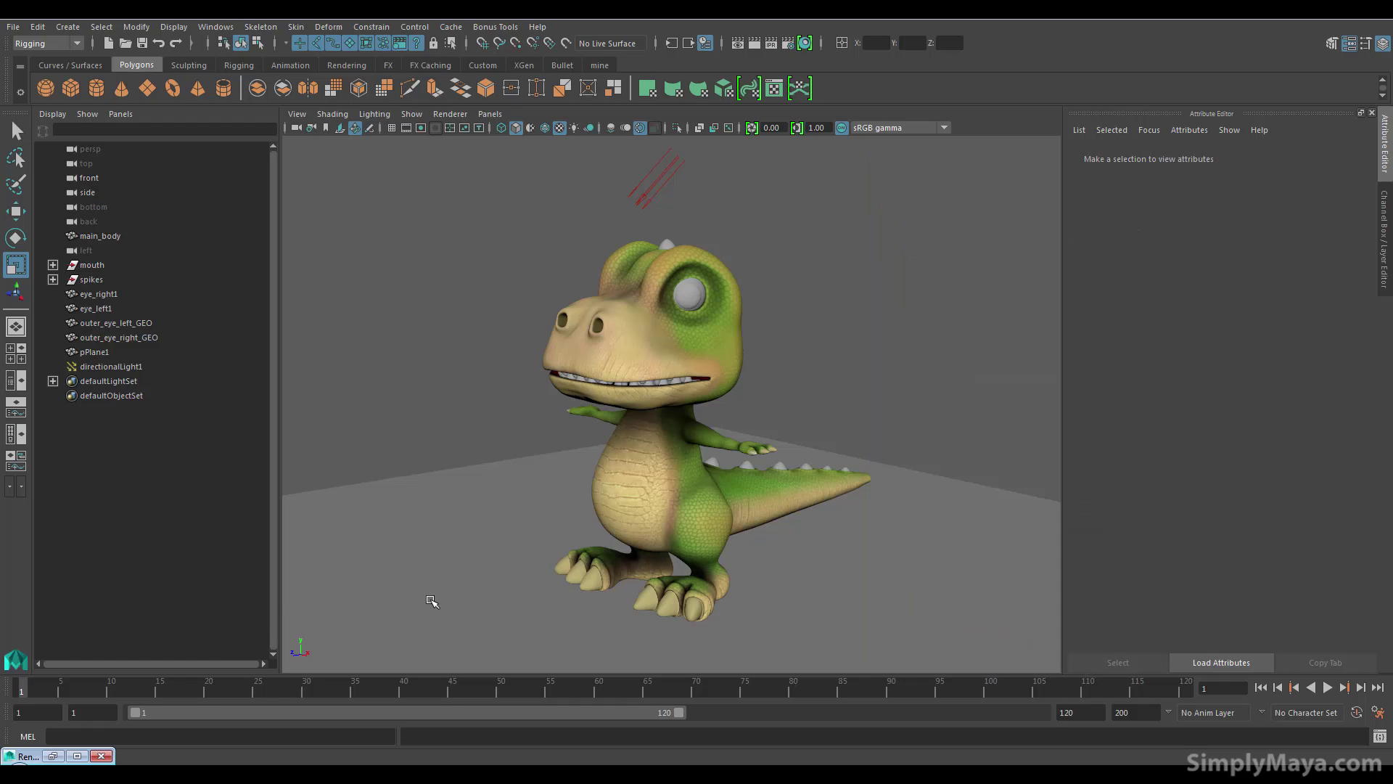
Restore the render window, keep the existing dinosaur image, and render the frame again with the new quality settings
left_click(62, 755)
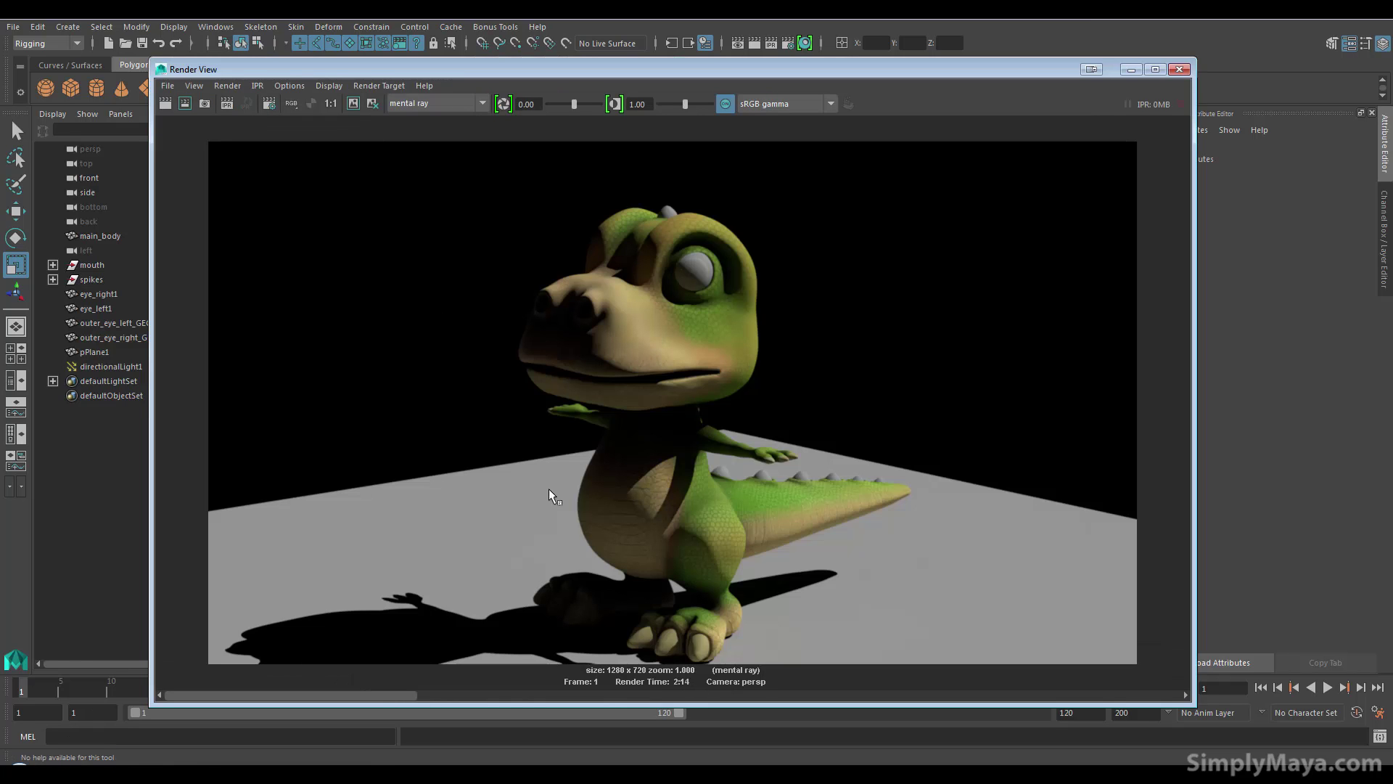
left_click(353, 108)
left_click(165, 102)
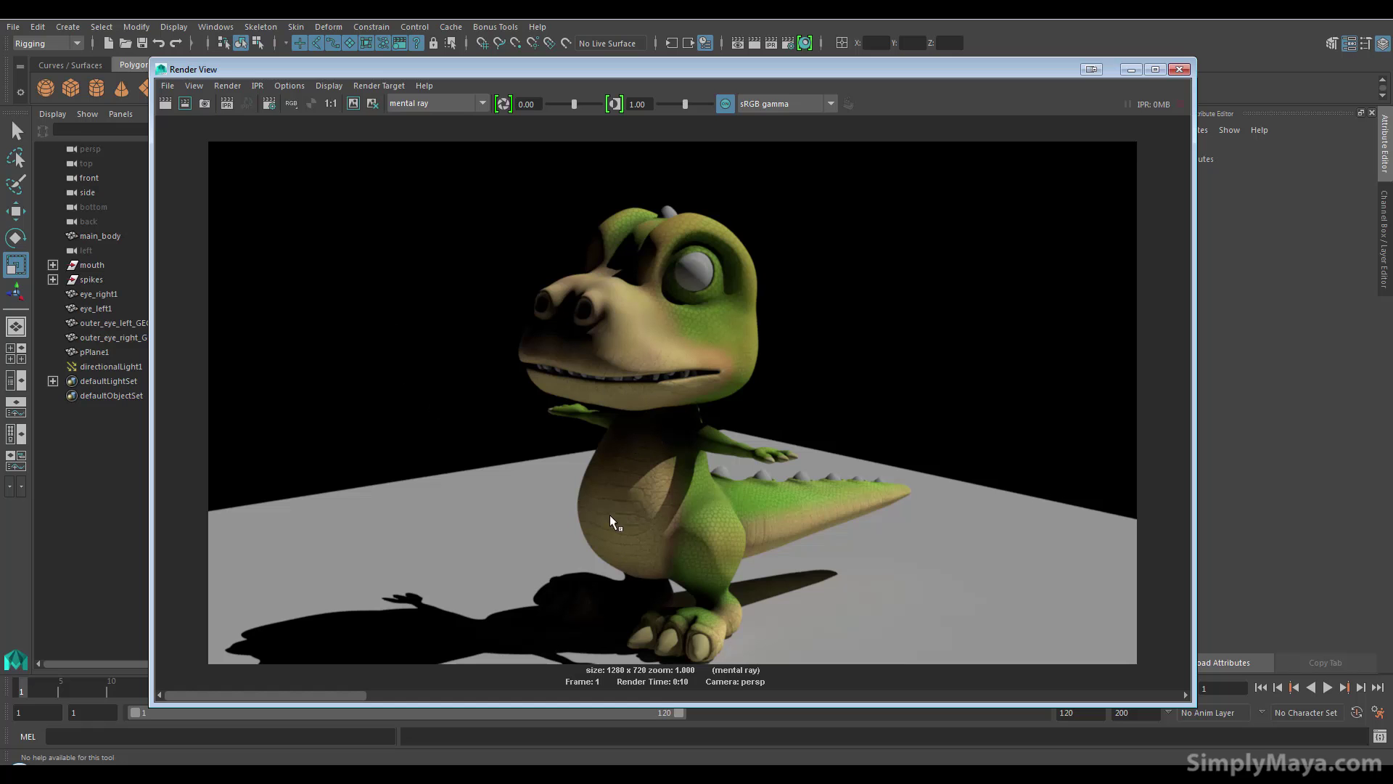
Compare the new low-quality render with the previously stored render, checking image quality and render time
left_click(375, 691)
left_click_drag(376, 692, 269, 684)
left_click(376, 693)
left_click(252, 690)
left_click(376, 694)
left_click(247, 690)
left_click(402, 696)
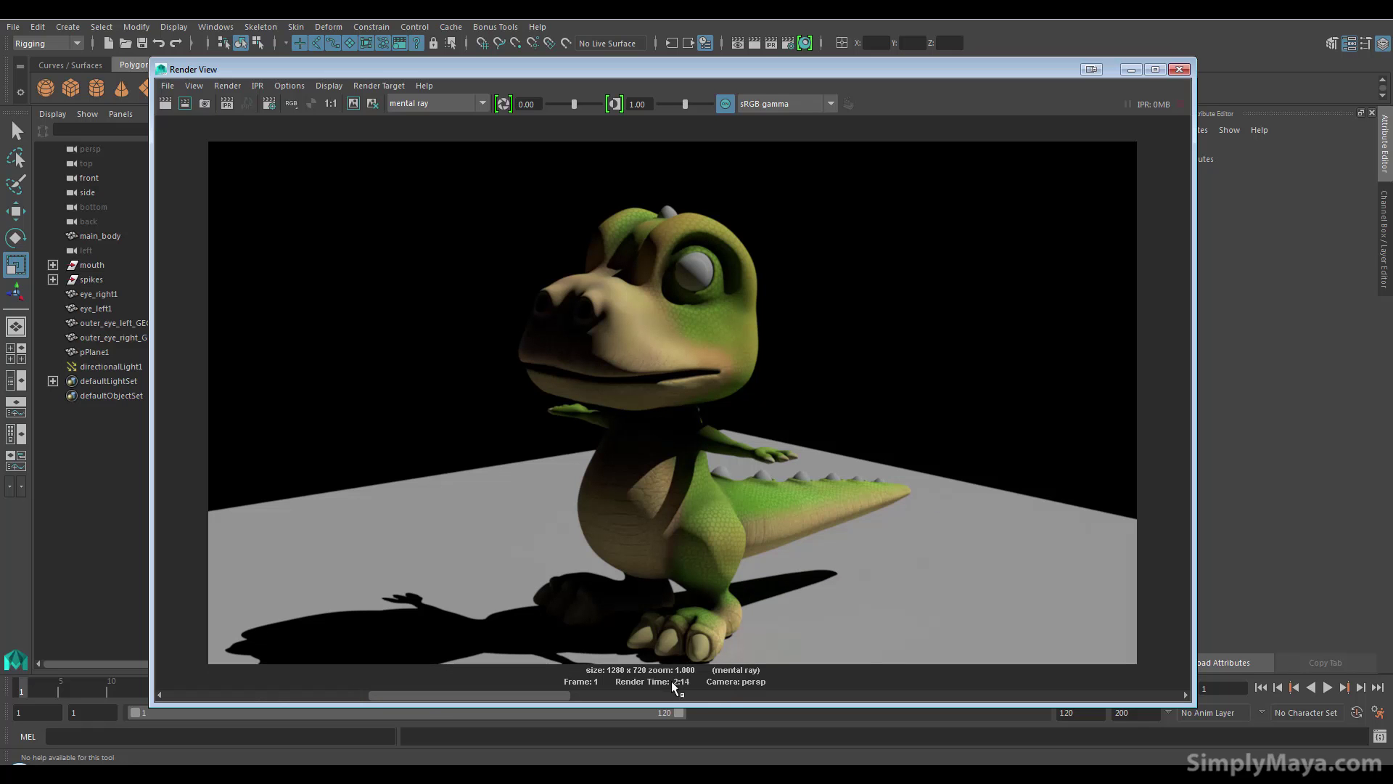
left_click(351, 692)
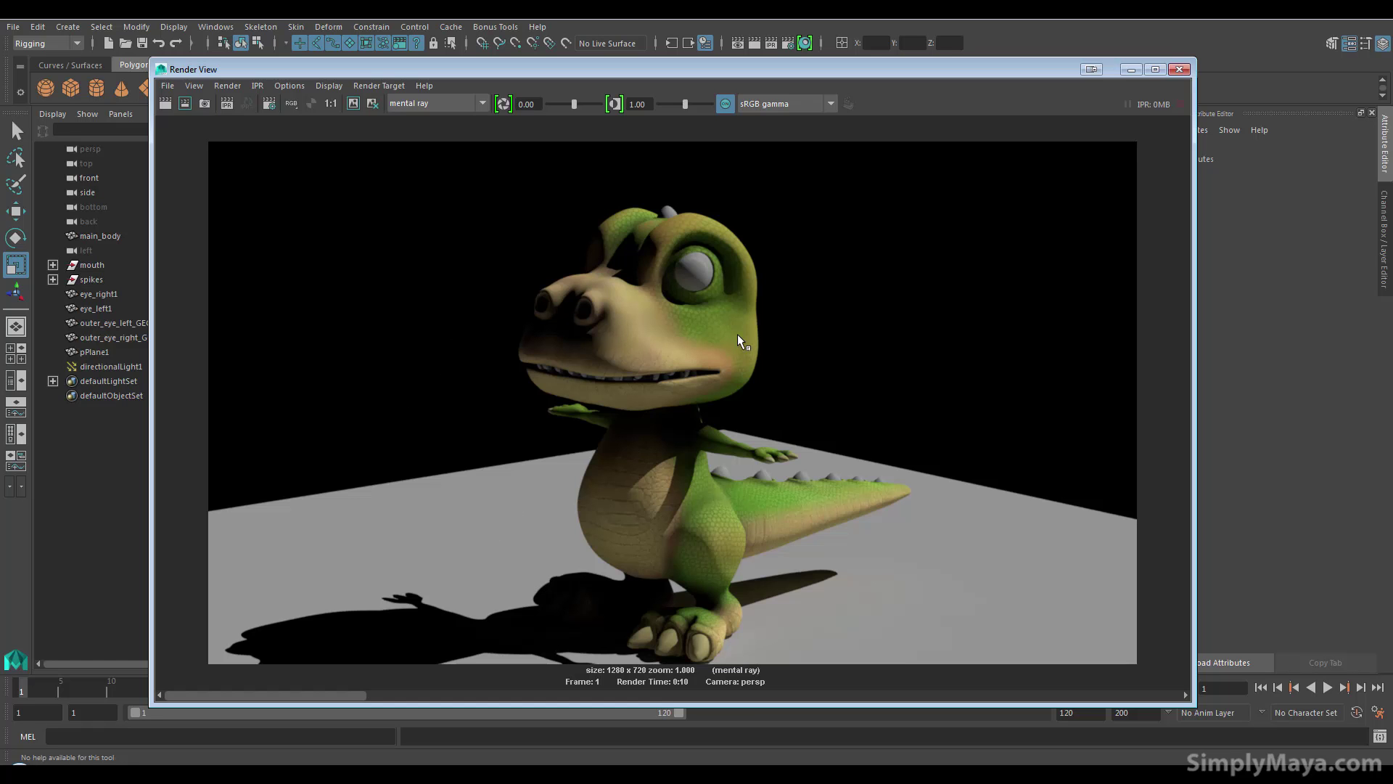
Create an image-based lighting node in the scene's mental ray environment settings, and minimize the render settings
left_click(1131, 72)
mouse_move(808, 308)
left_mouse_down("alt")
mouse_move(799, 330)
mouse_move(824, 323)
mouse_move(795, 312)
left_mouse_up("alt")
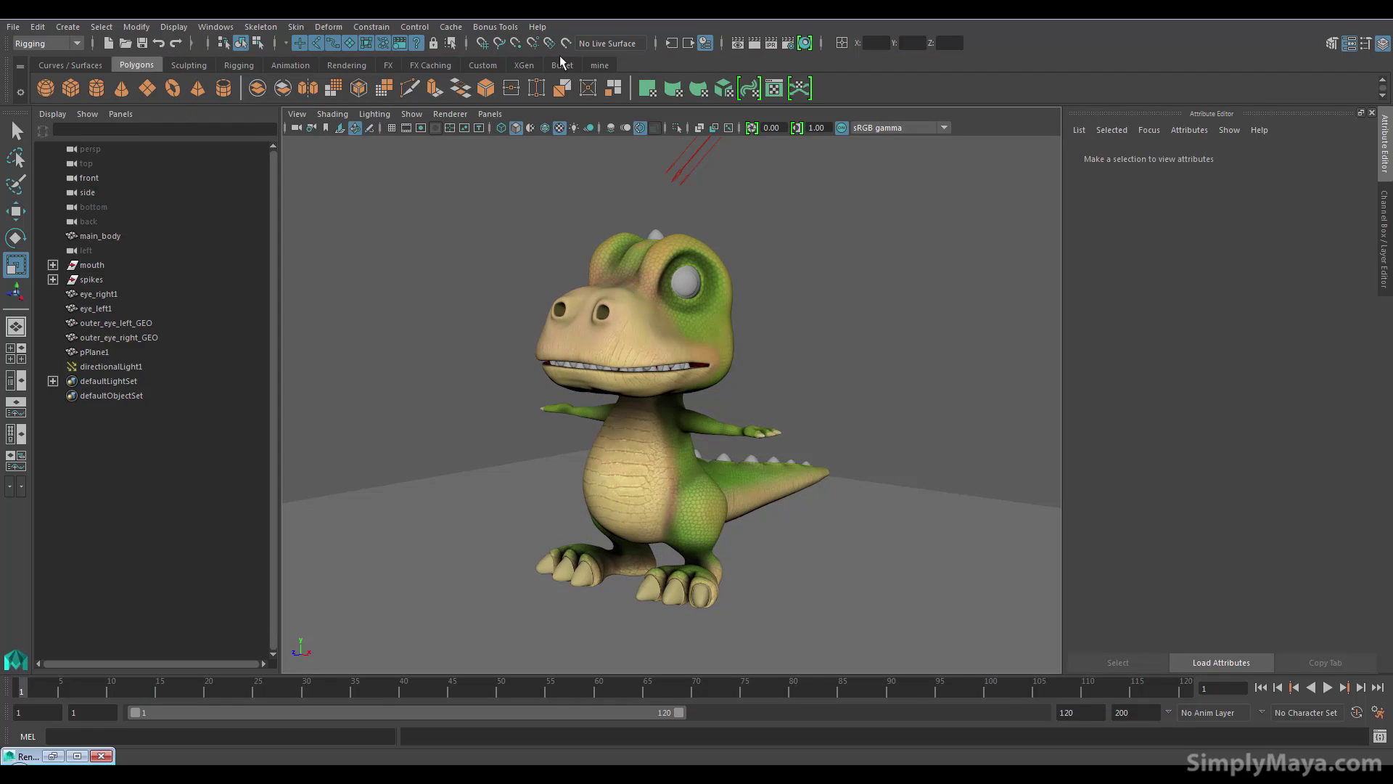
left_click(788, 43)
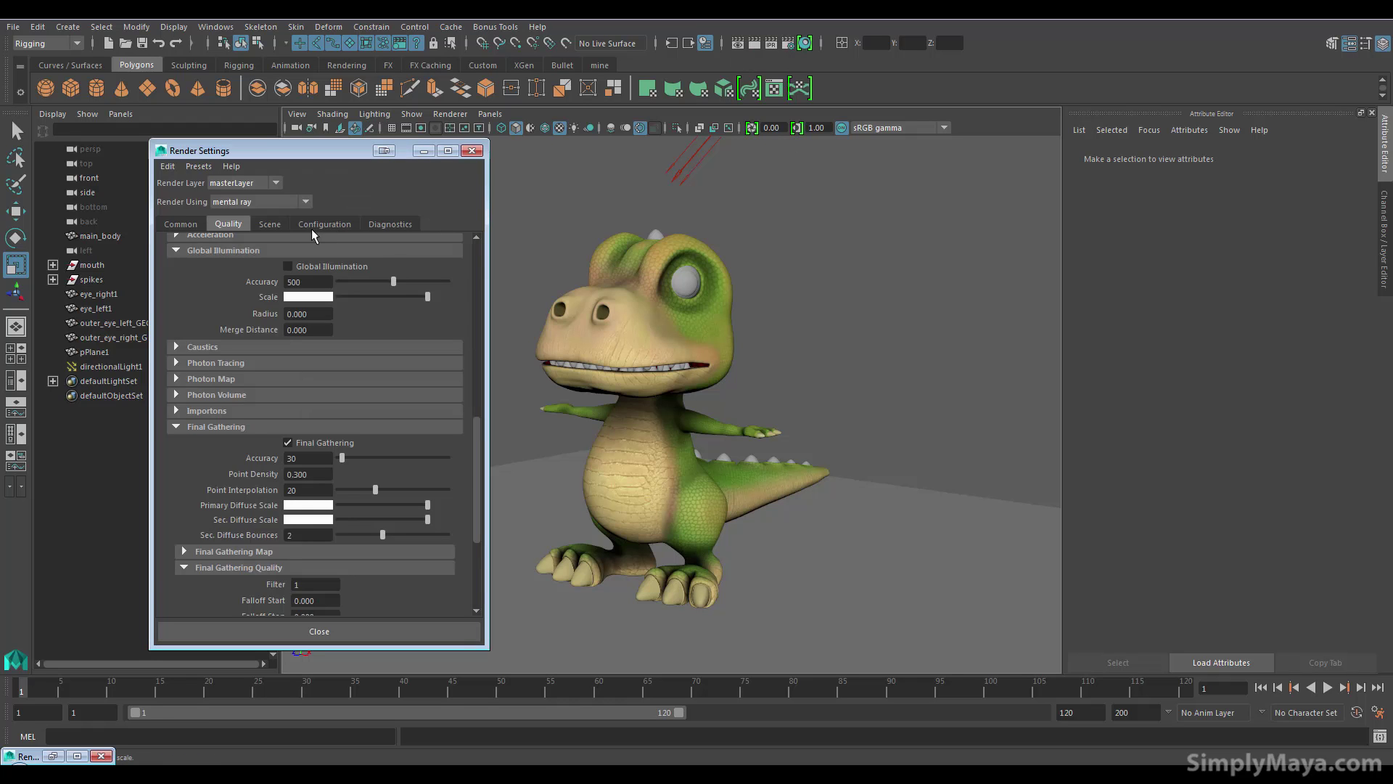
left_click(276, 226)
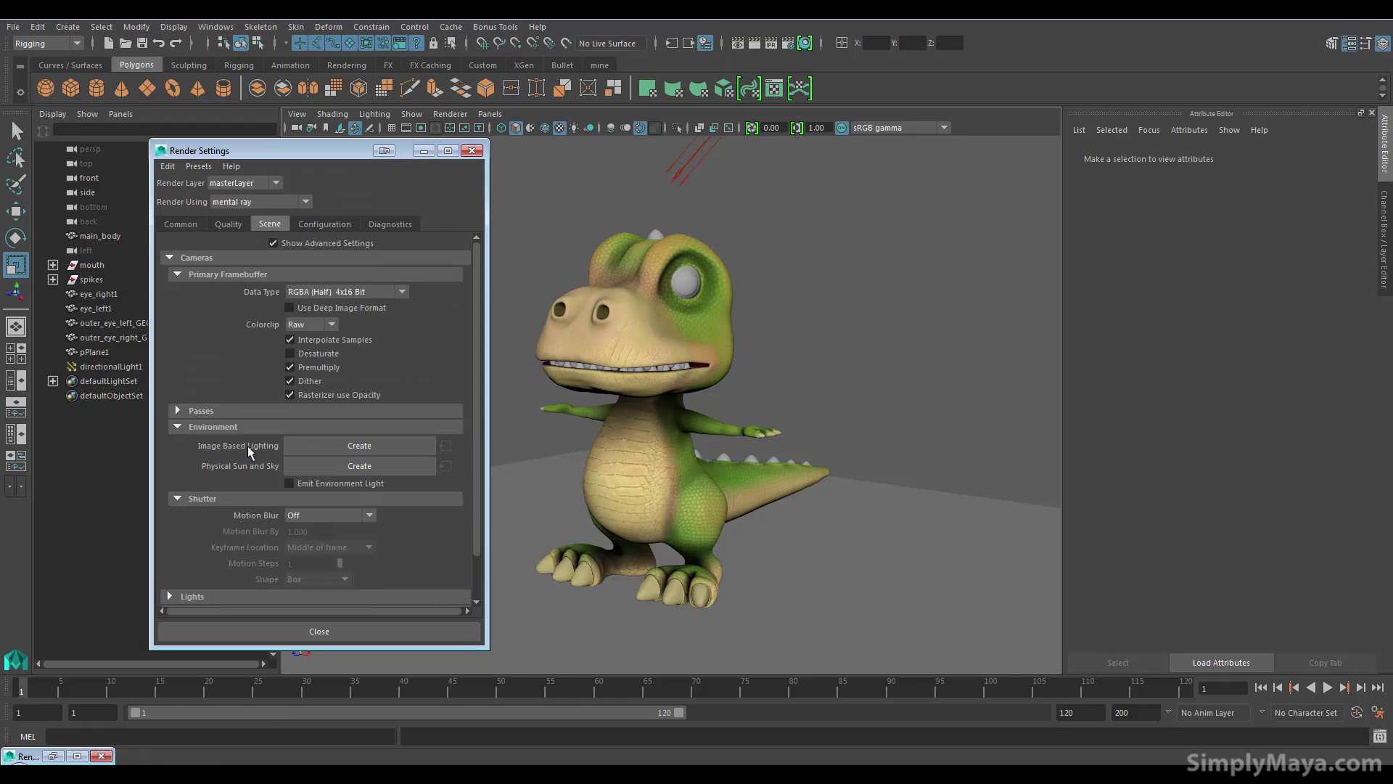
left_click(410, 449)
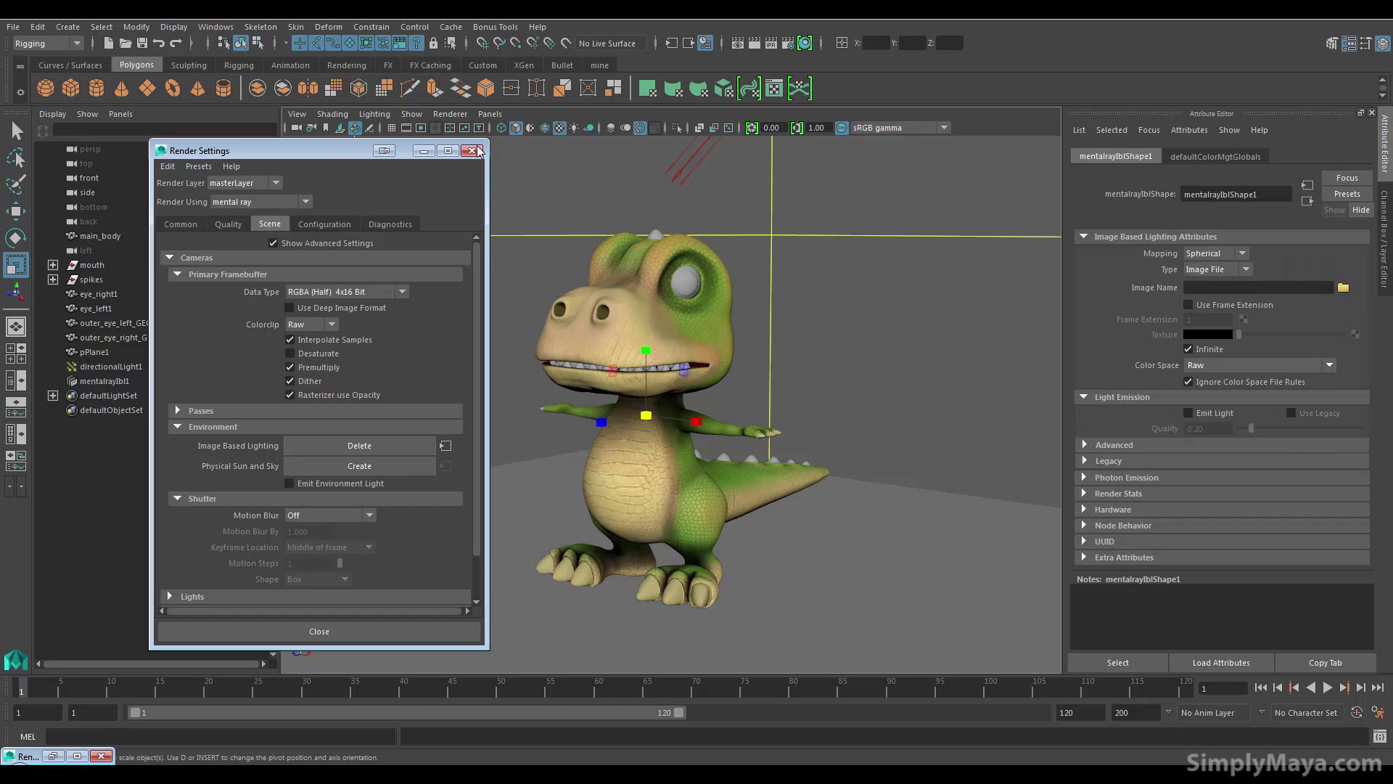
left_click(424, 150)
Examine the extent of the image-based lighting sphere around the dinosaur and ground plane
scroll(504, 308, "down", 10)
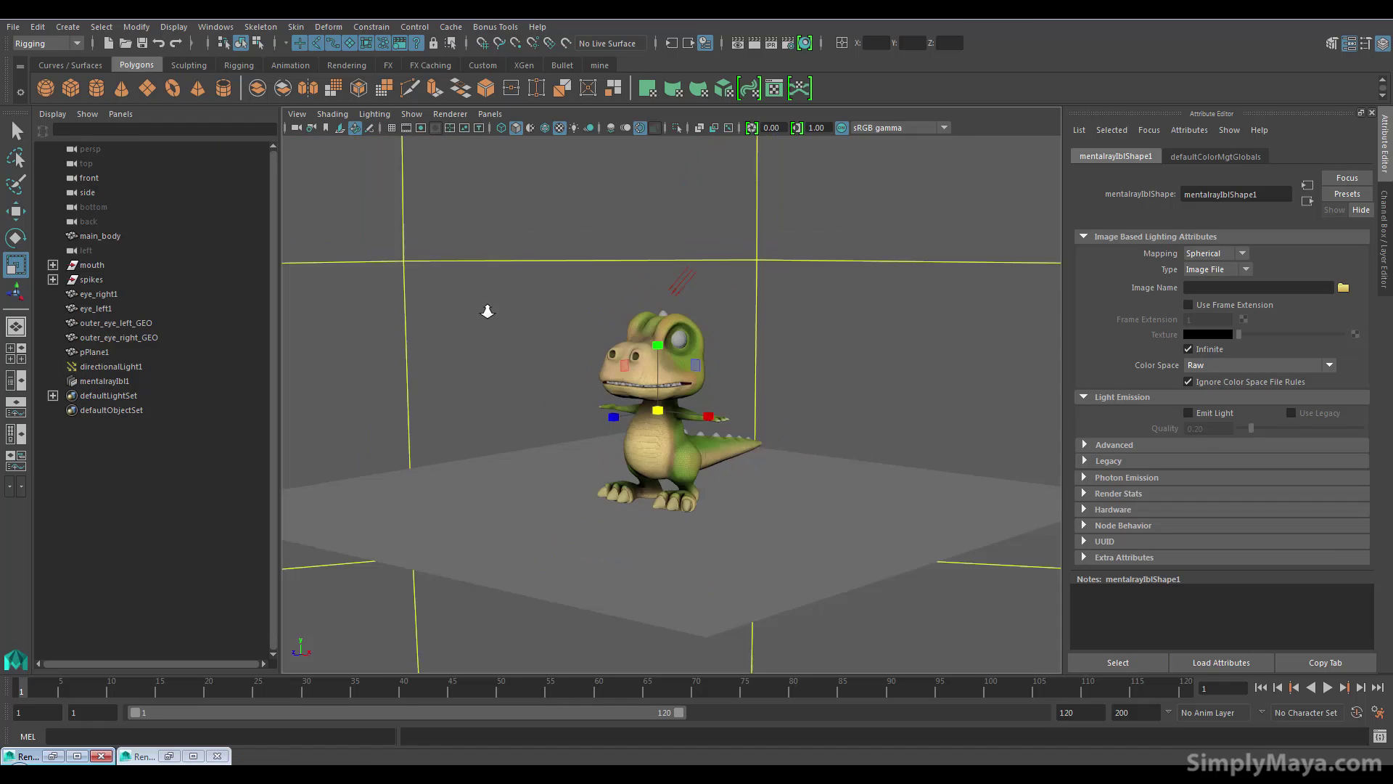
scroll(643, 345, "down", 4)
scroll(508, 416, "up", 8)
scroll(911, 426, "up", 6)
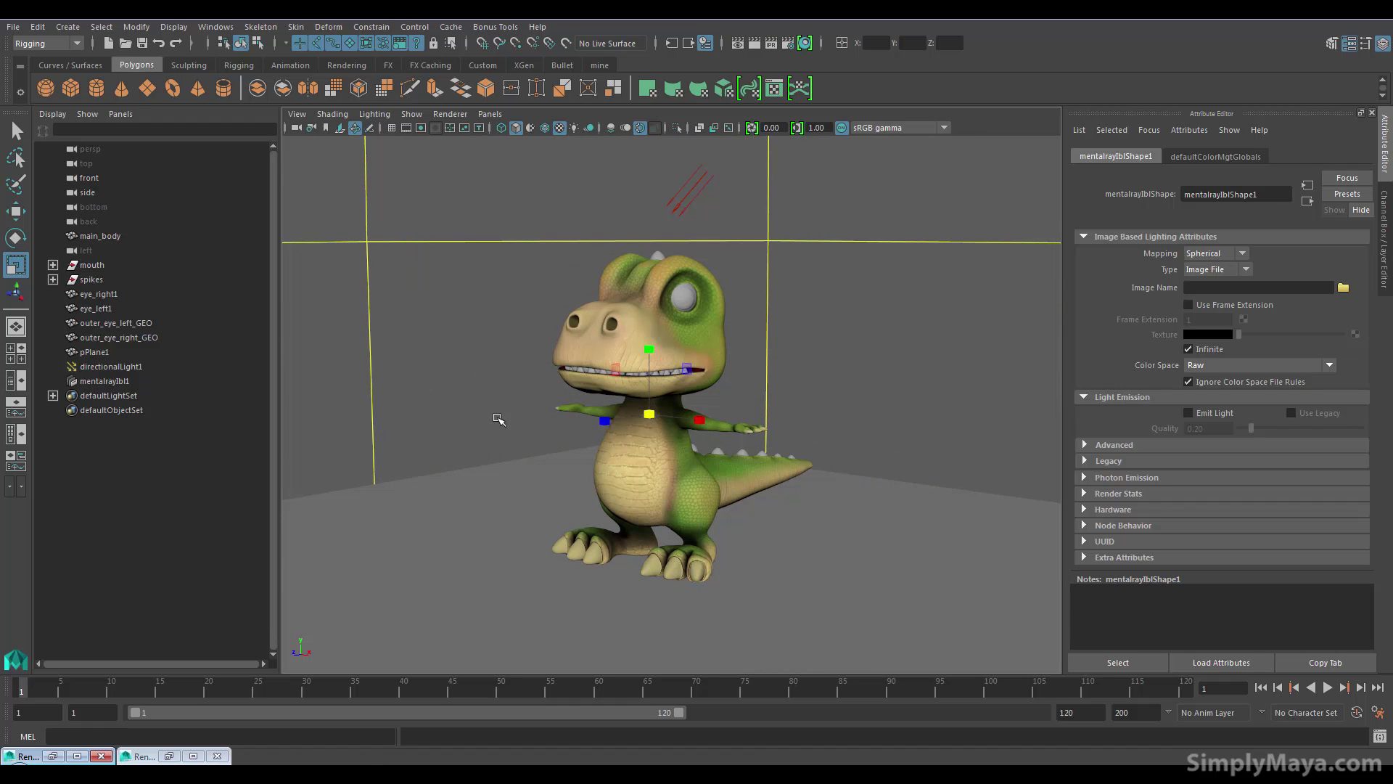
scroll(631, 396, "down", 4)
scroll(769, 457, "up", 4)
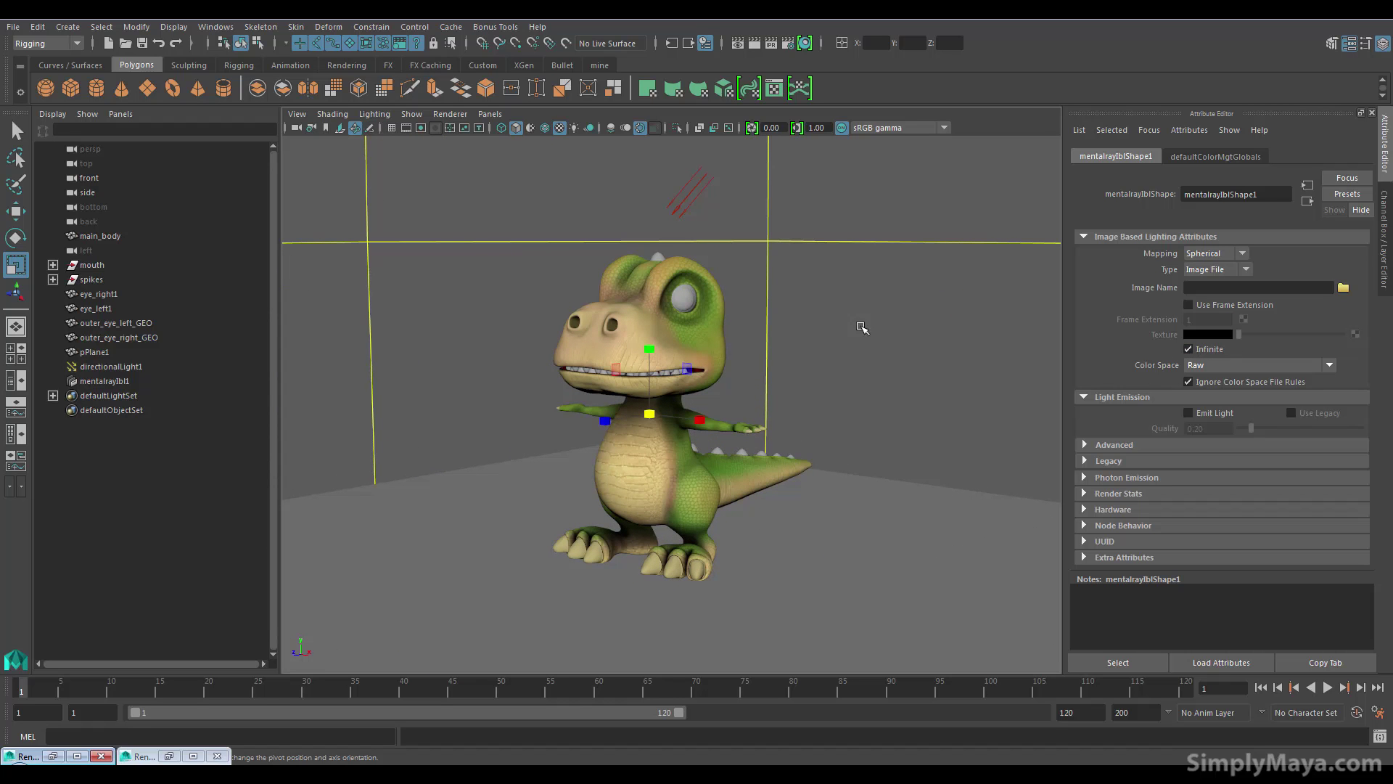
left_click_drag(809, 348, 767, 358, "alt")
right_click_drag(767, 358, 815, 354, "alt")
middle_click_drag(814, 354, 813, 373, "alt")
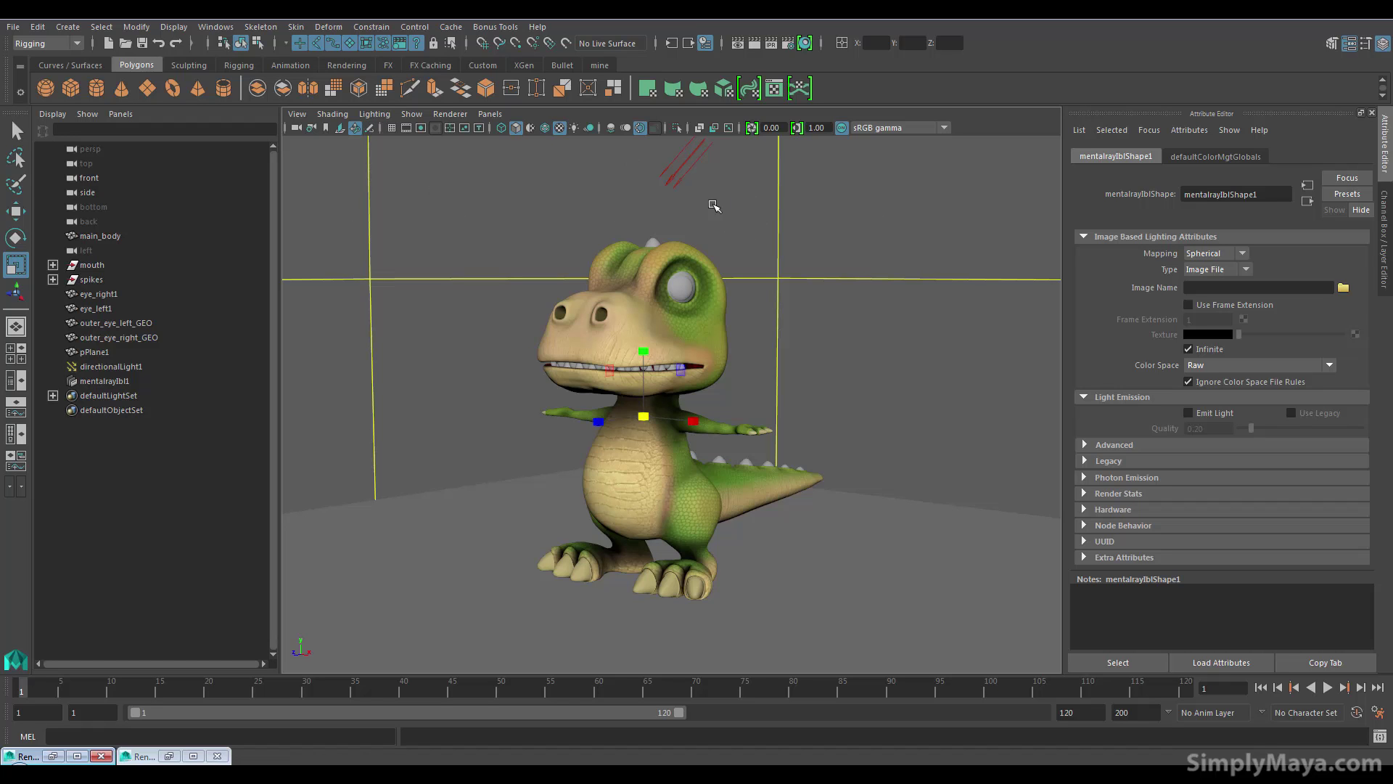
Load hdr_non_blured.hdr from the sourceimages folder as the image of the image-based lighting node
left_click(1343, 288)
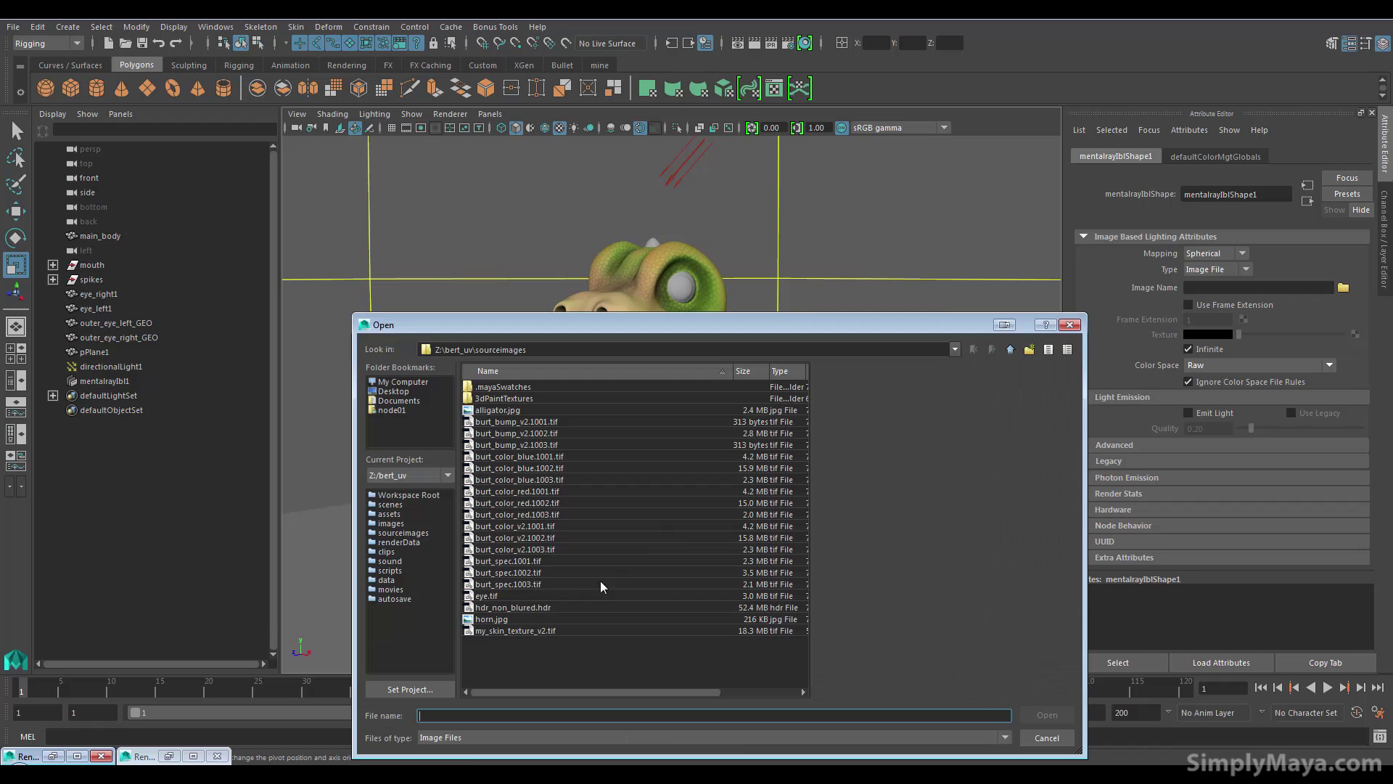
left_click(530, 608)
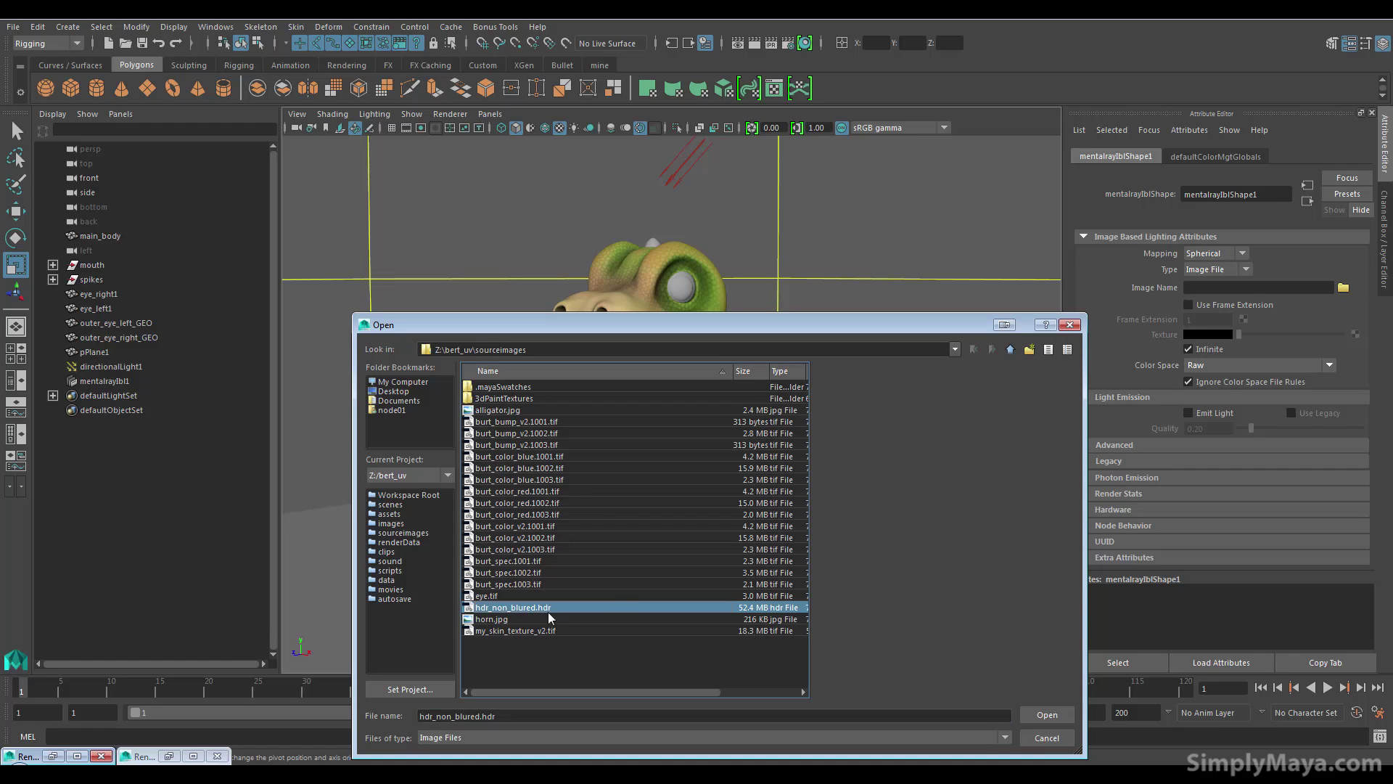
double_click(544, 608)
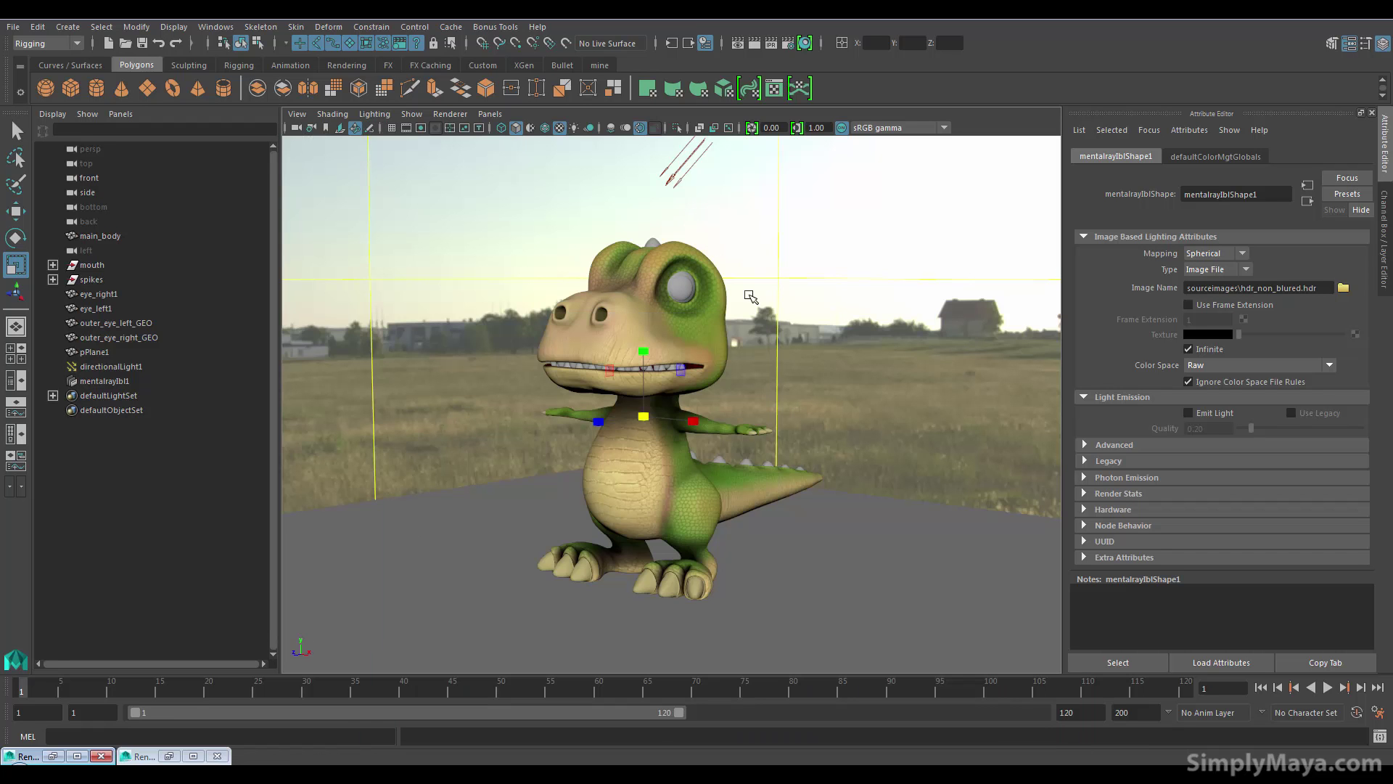
left_click_drag(833, 412, 896, 430, "alt")
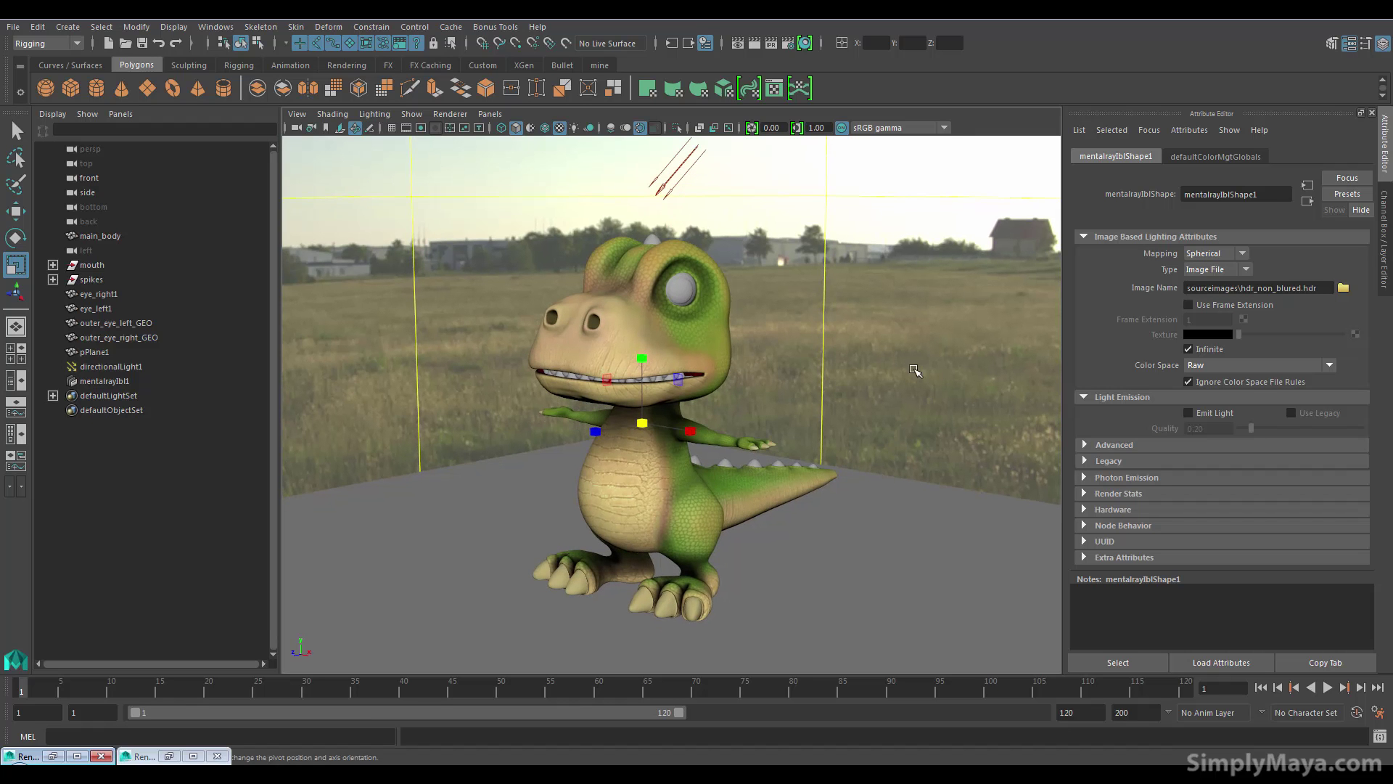
View the stored render of the three coloured dinosaurs as a lighting reference, and minimize the render windows
left_click(170, 755)
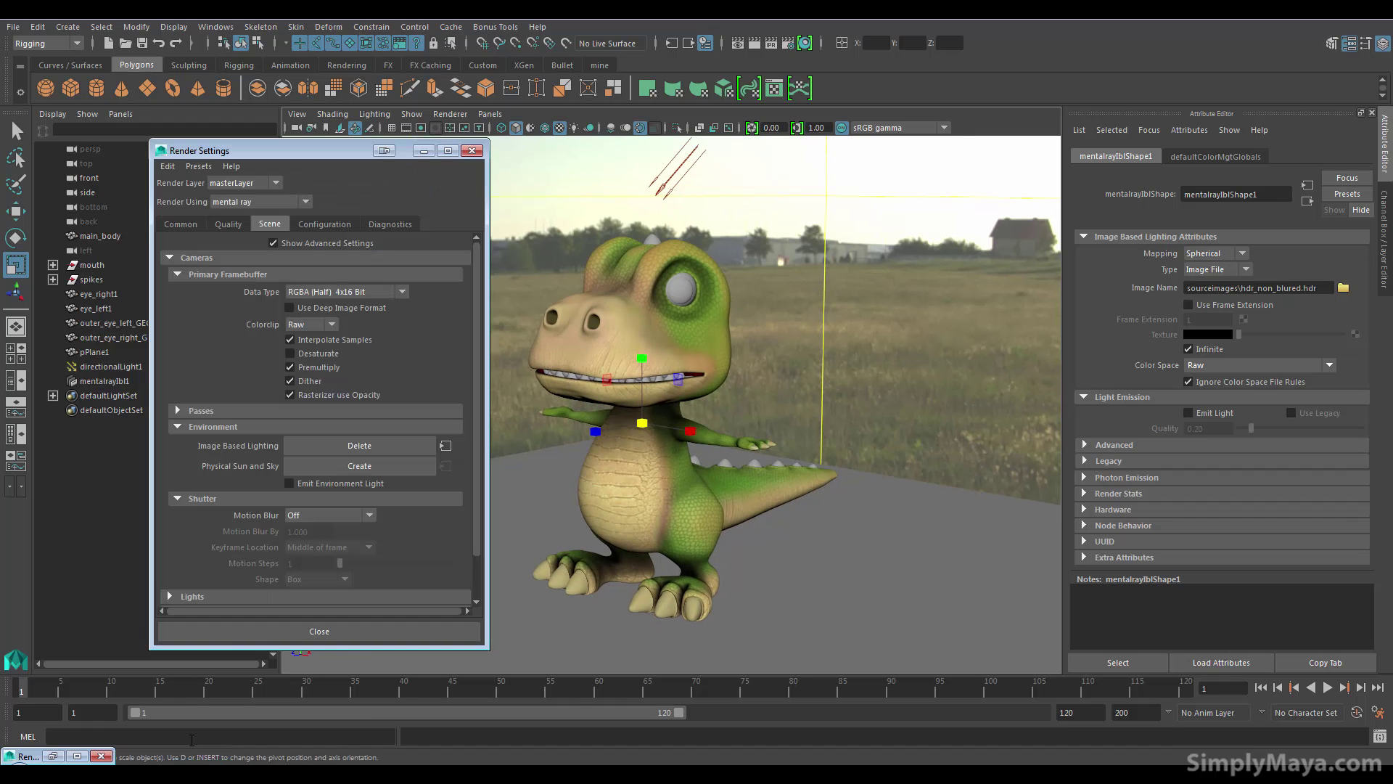
left_click(54, 756)
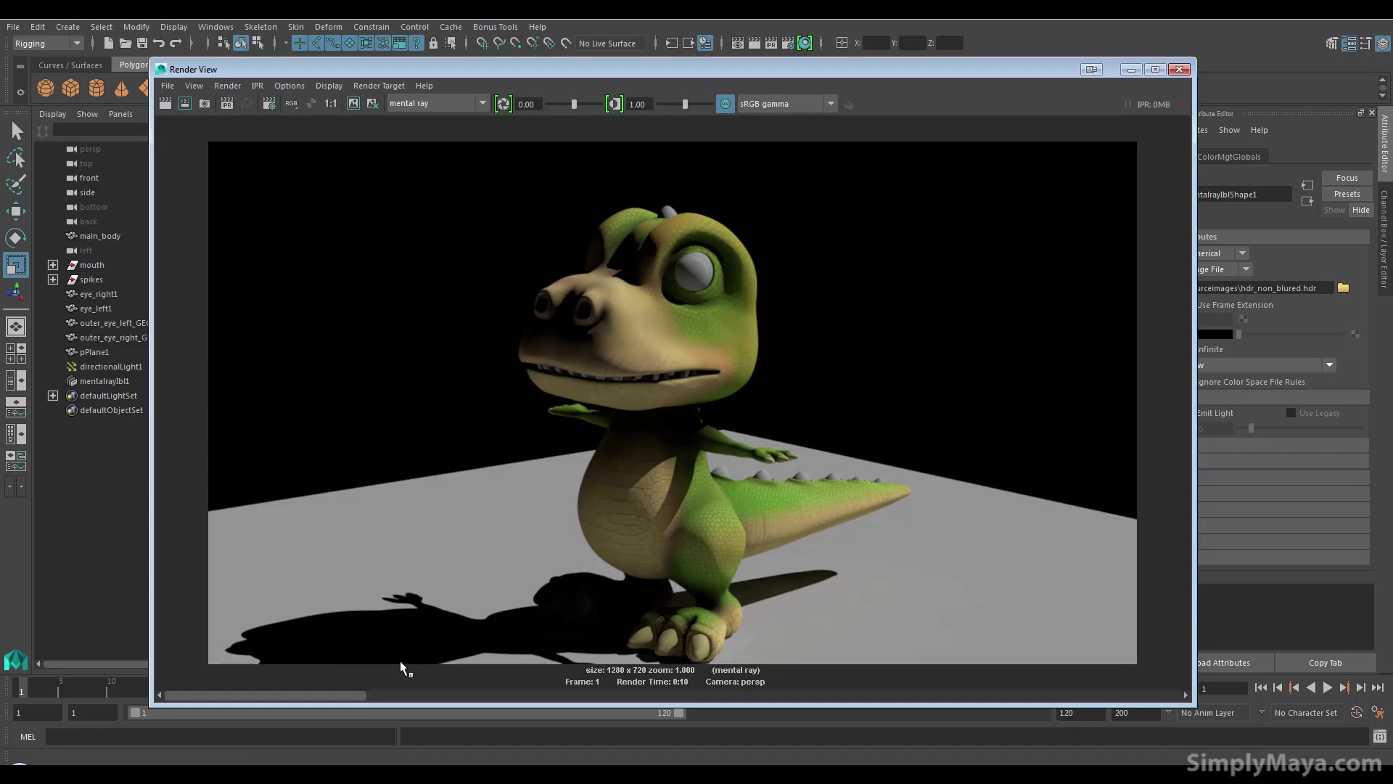
left_click(386, 694)
left_click(625, 695)
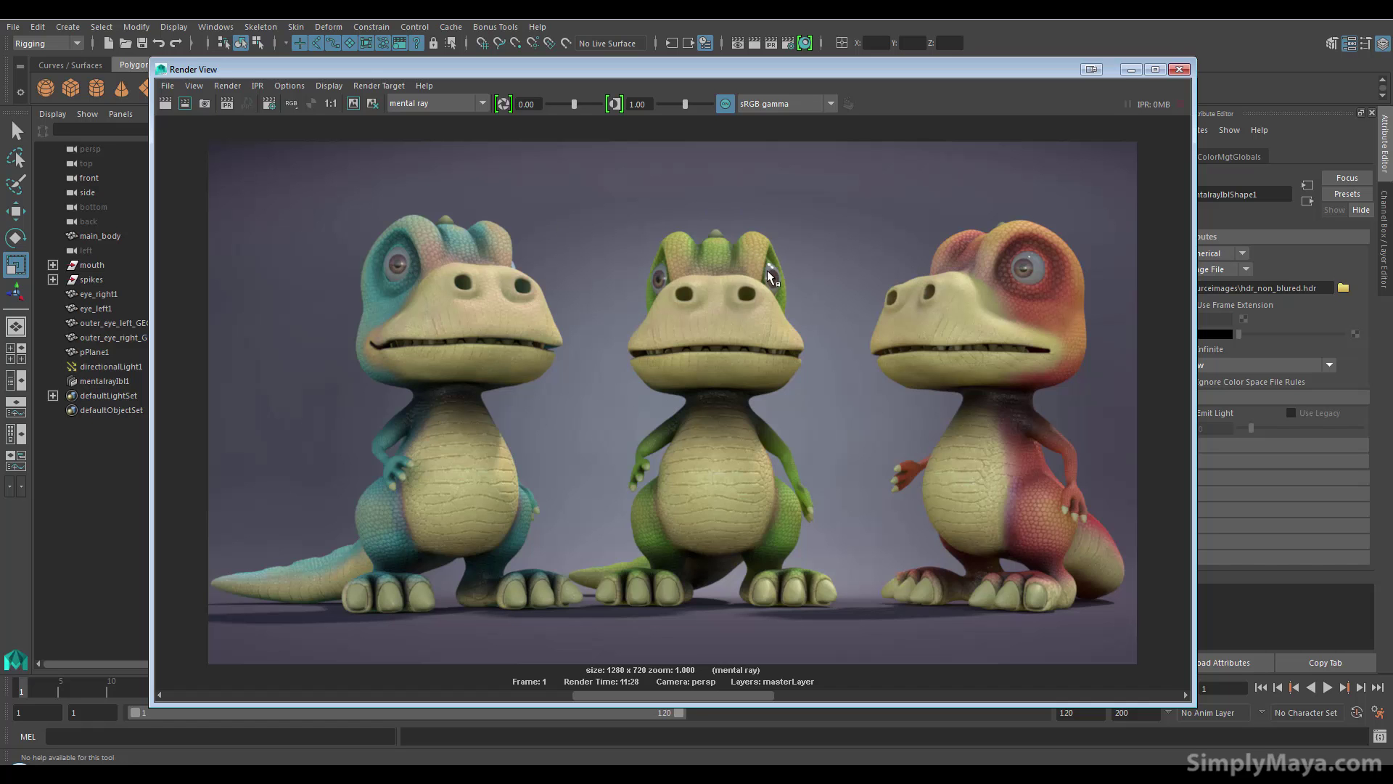
left_click(1125, 71)
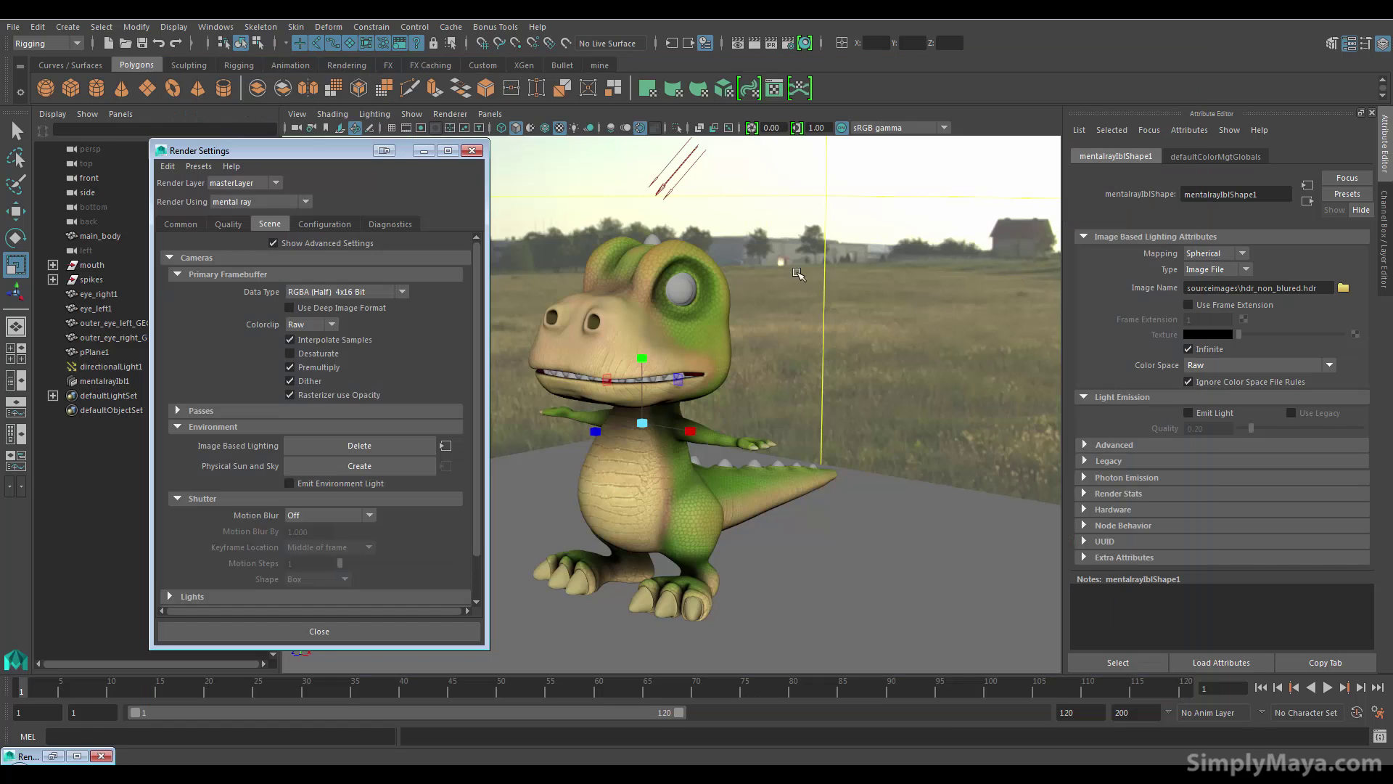
left_click(428, 148)
Return to the latest dinosaur render, keep that image, and render the frame with the HDR environment
left_click(737, 44)
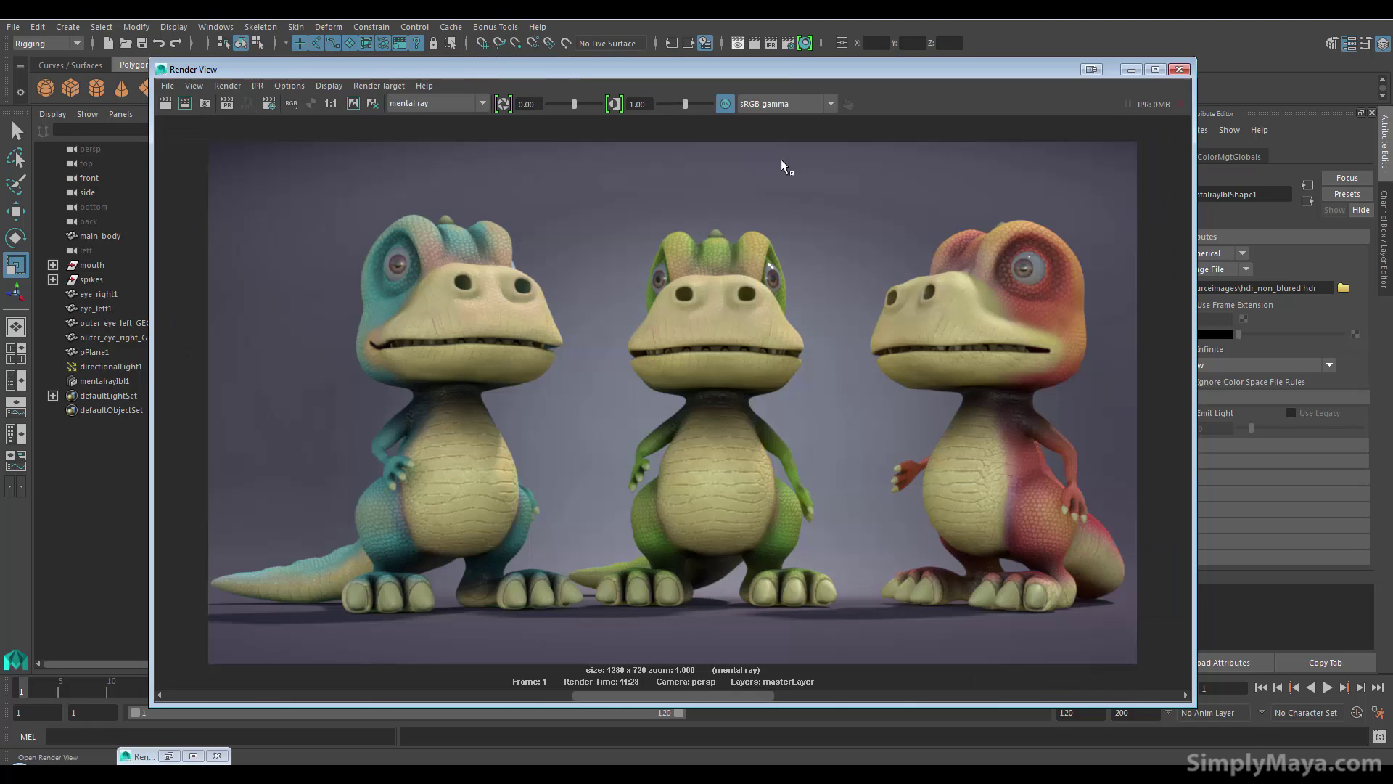
left_click(191, 693)
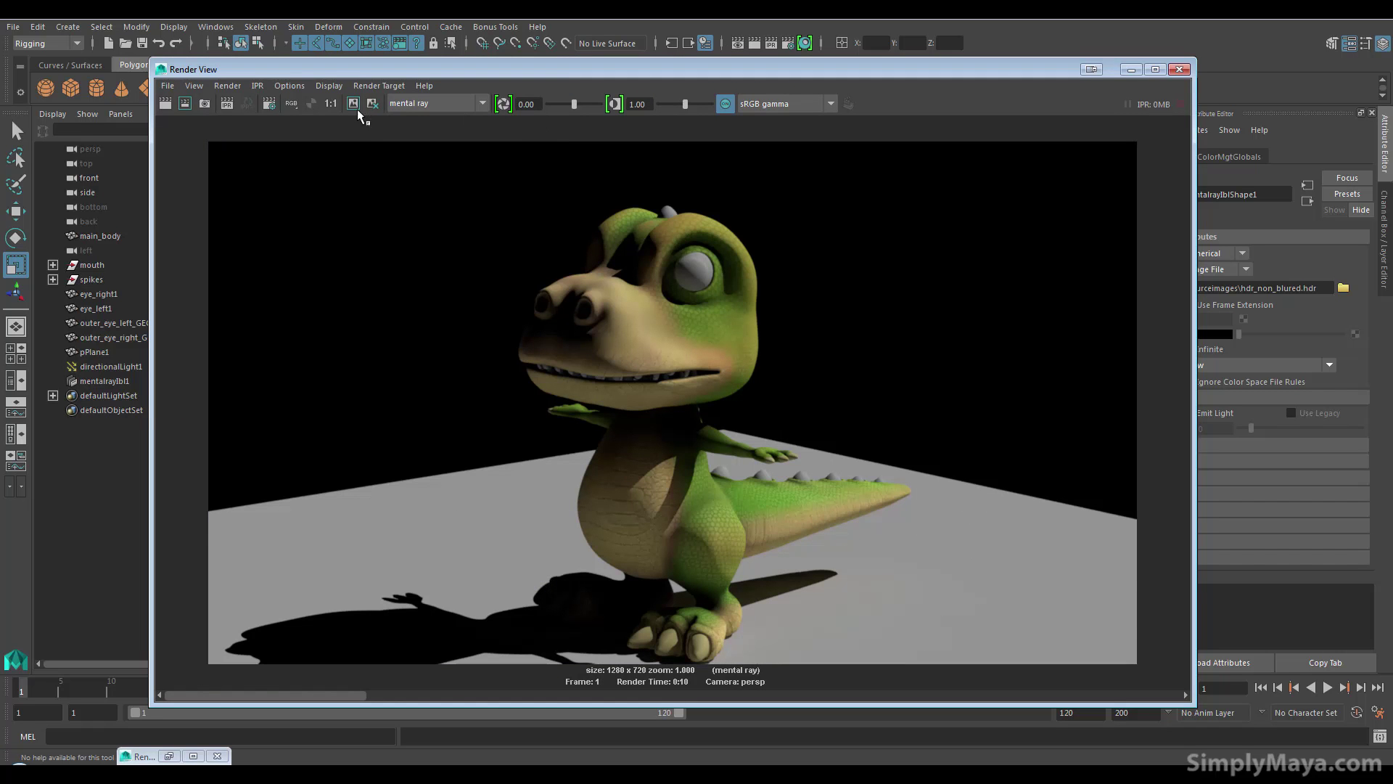
left_click(172, 106)
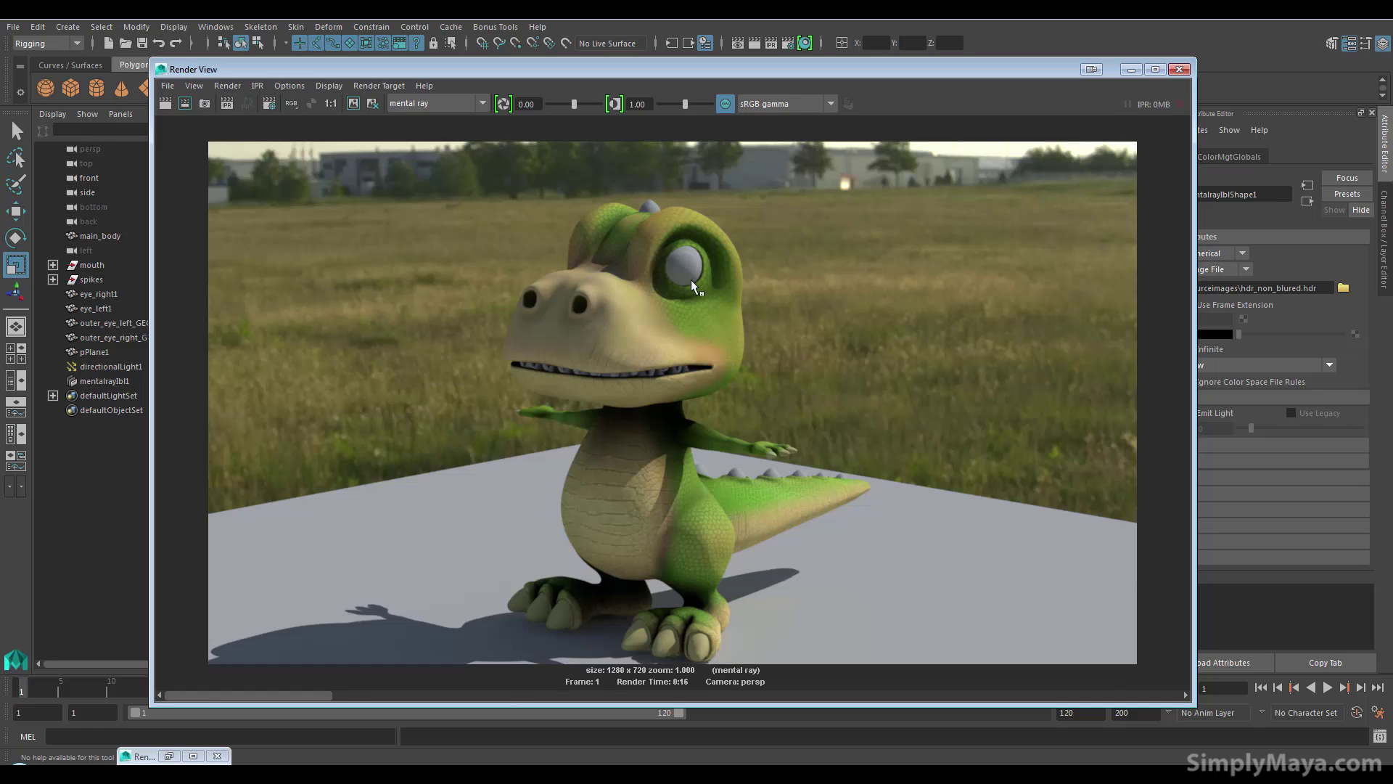
Compare the HDR-lit render with the stored earlier renders, and inspect the dinosaur against the environment in the viewport
left_click(355, 692)
left_click(328, 694)
key("grave")
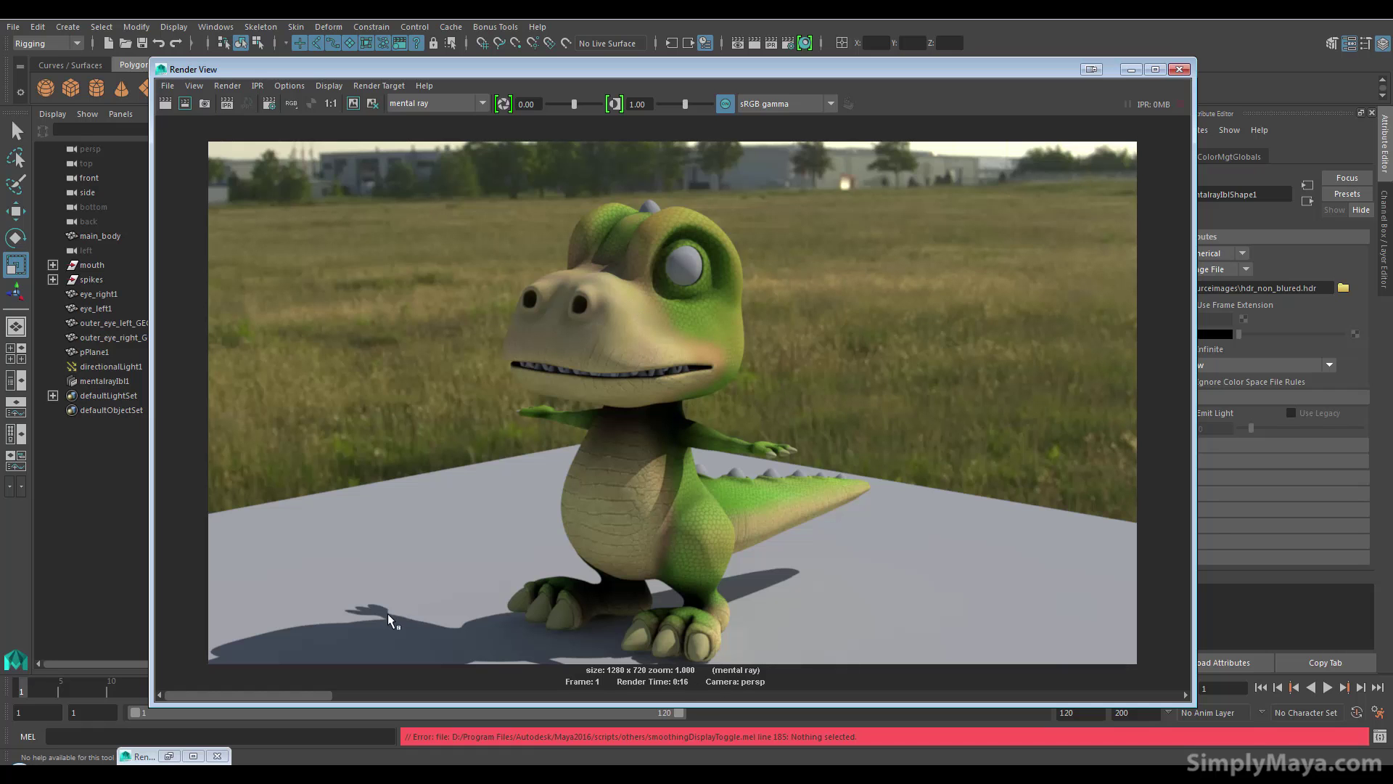
left_click_drag(311, 694, 1131, 653)
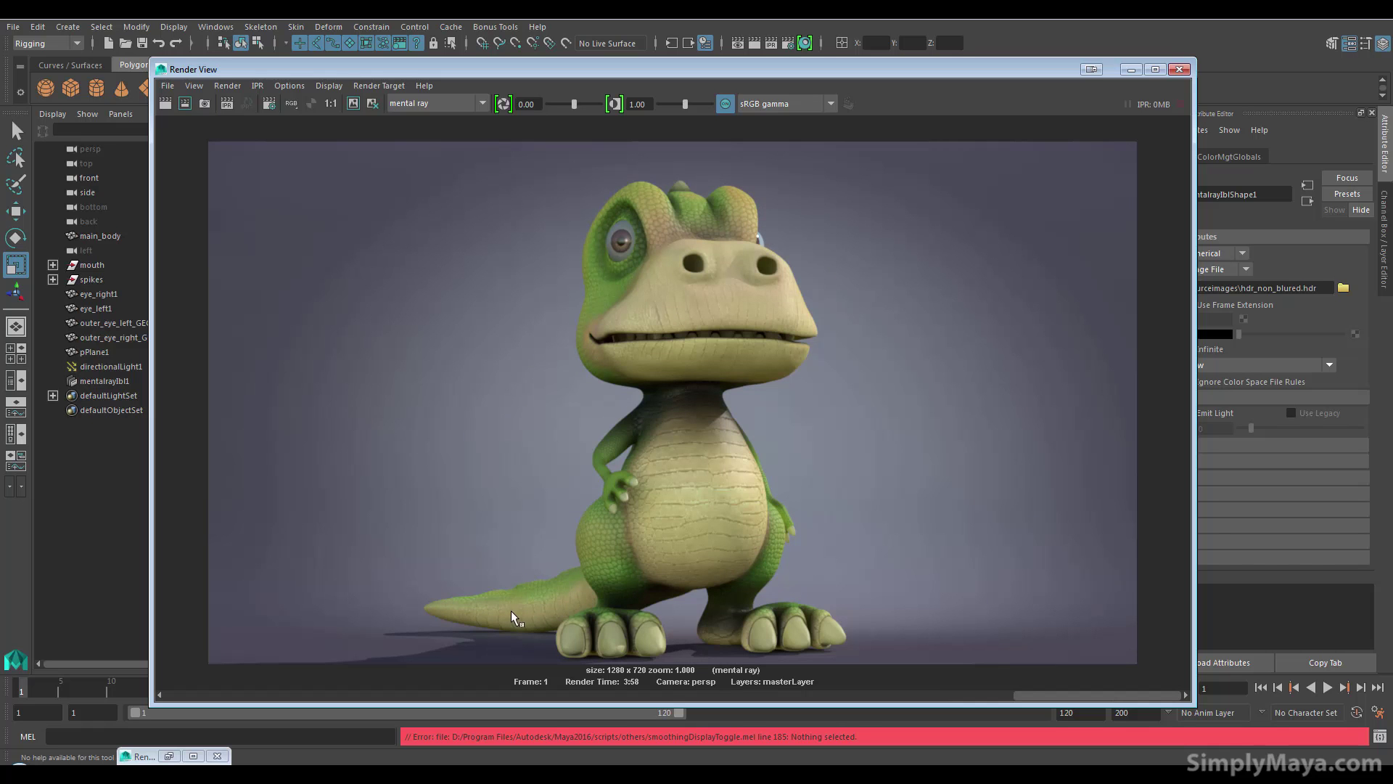
left_click_drag(1065, 693, 224, 665)
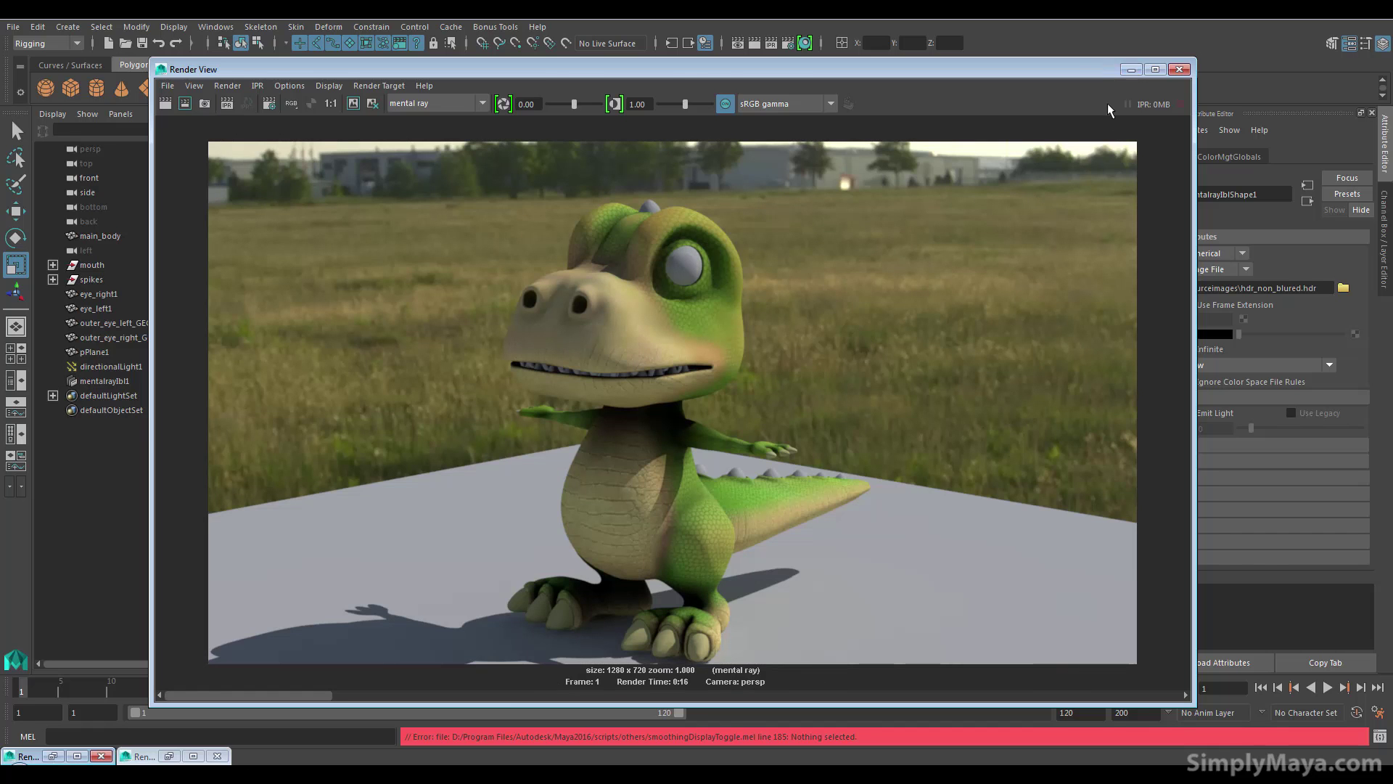
left_click(1131, 69)
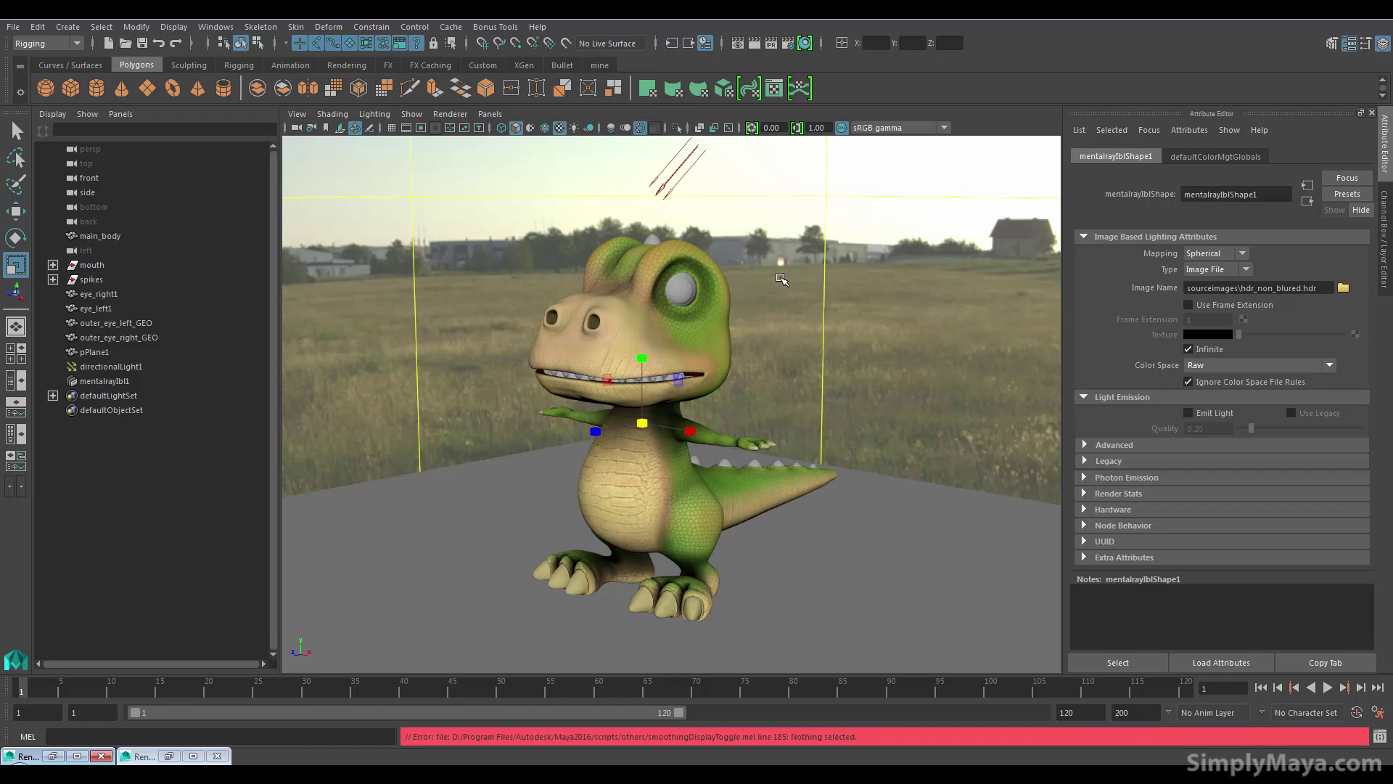
left_click_drag(739, 358, 751, 345, "alt")
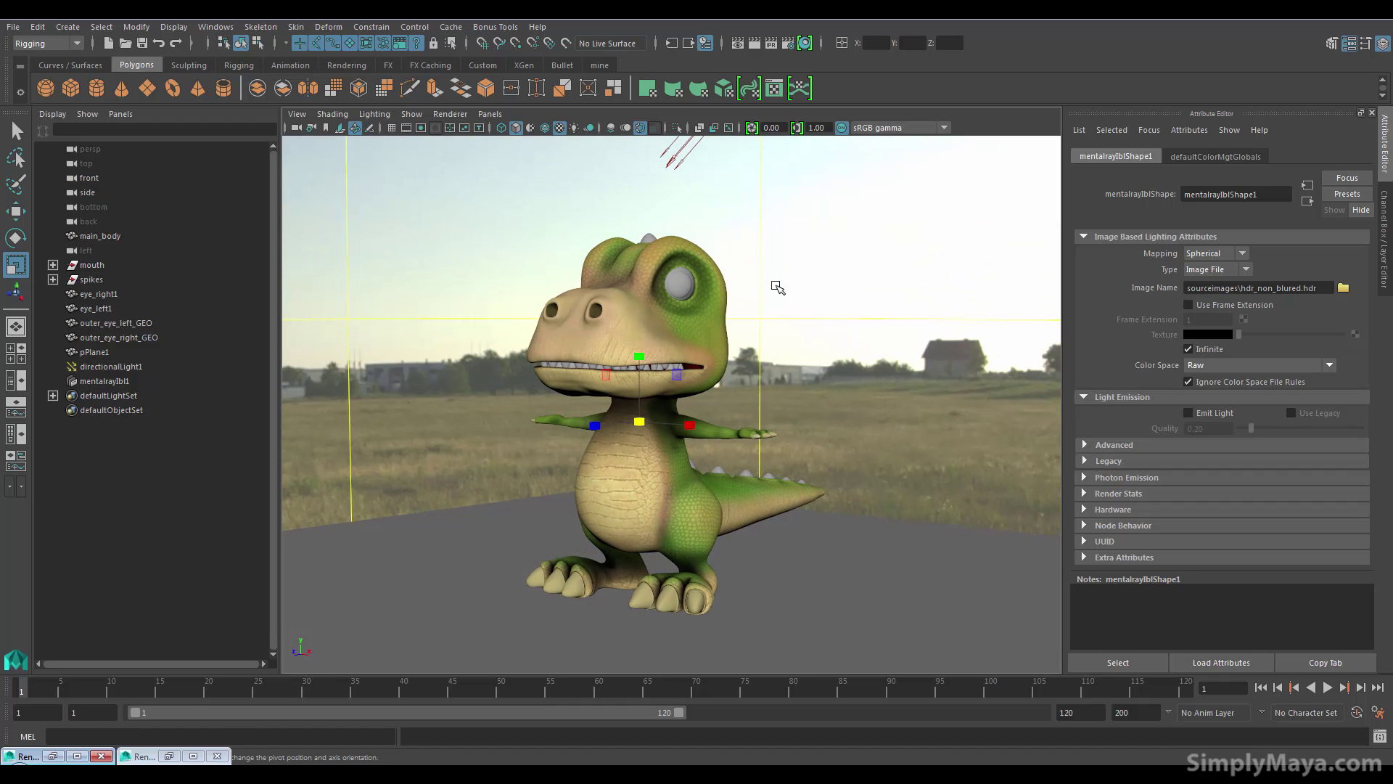
Assign a new mental ray mila_material to the dinosaur's main body and open the material's attributes
left_click_drag(748, 299, 715, 317, "alt")
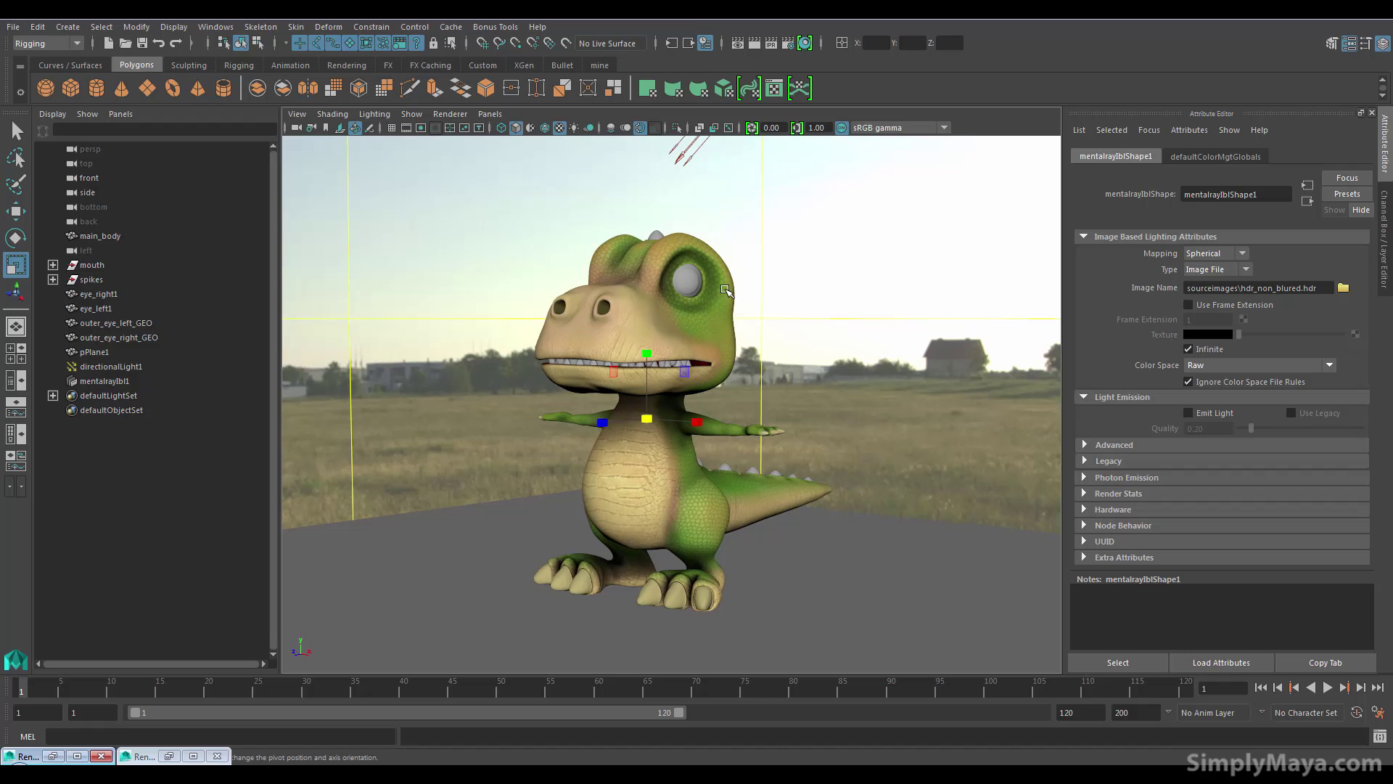
left_click(651, 321)
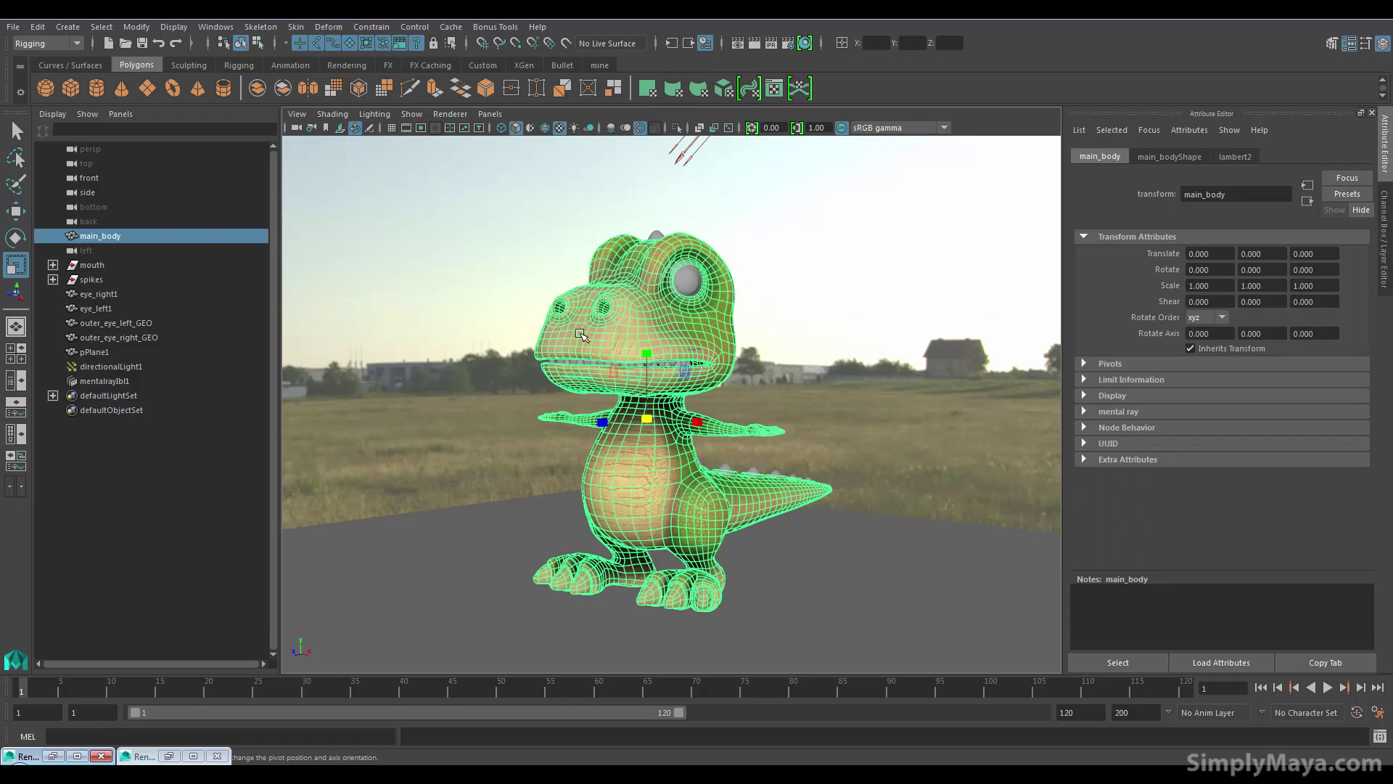
right_click(643, 302)
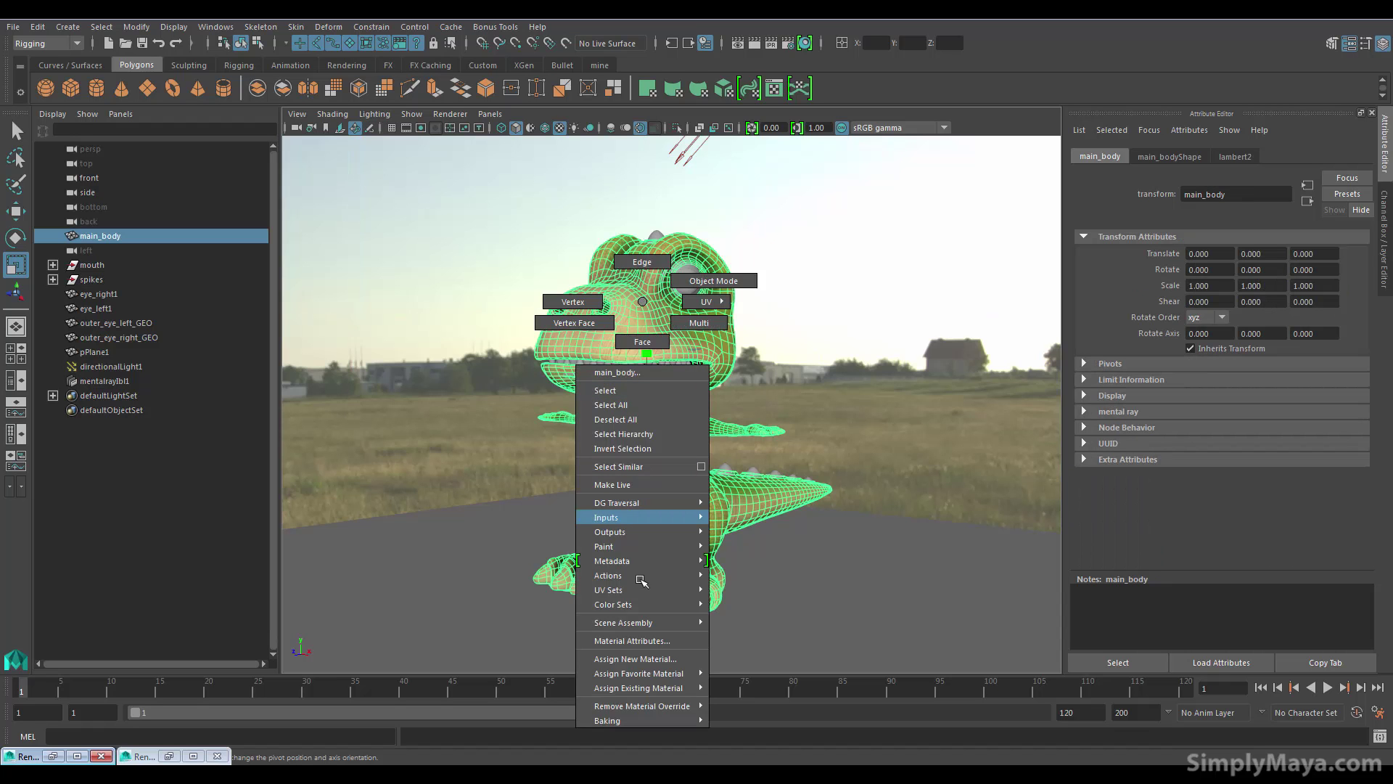
left_click(632, 659)
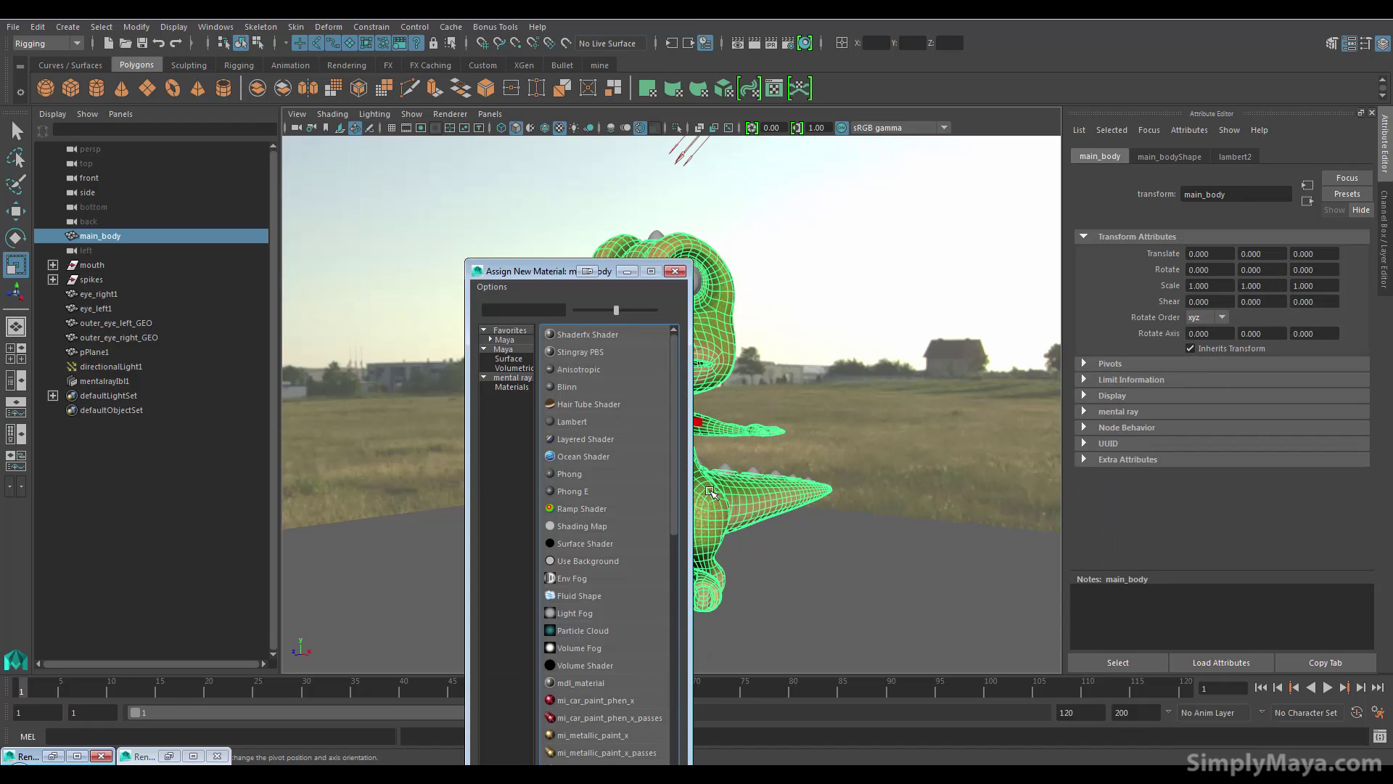
left_click(511, 388)
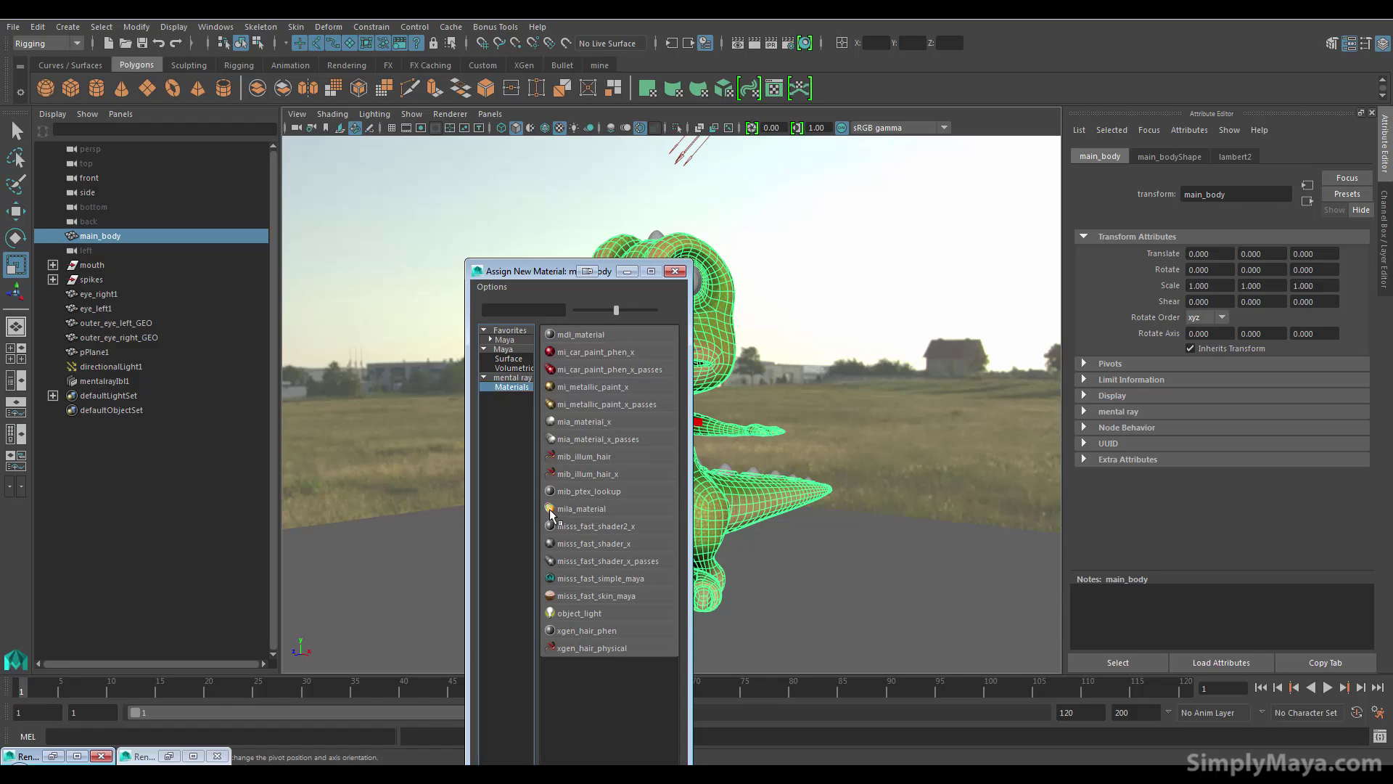
left_click(592, 510)
left_click_drag(675, 439, 673, 440, "alt")
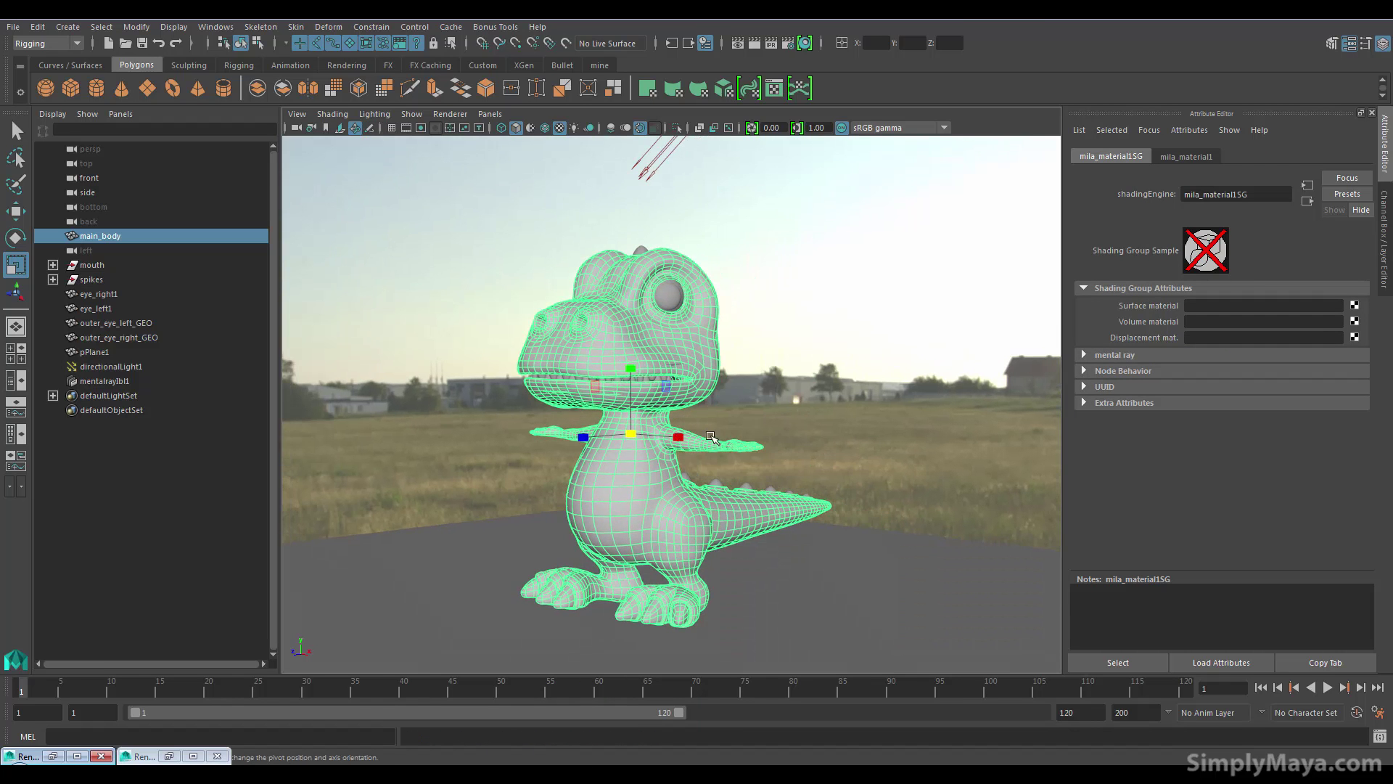
left_click(1183, 157)
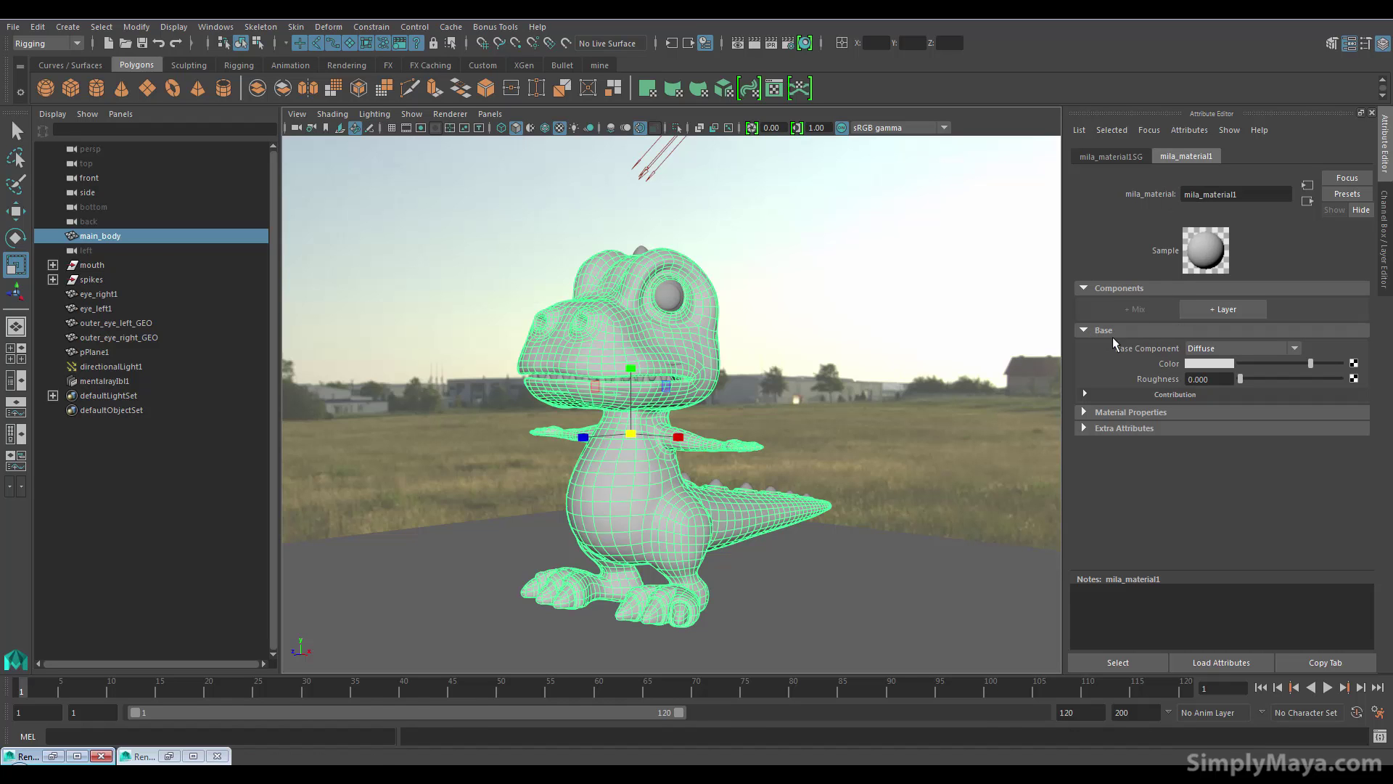
left_click(1210, 307)
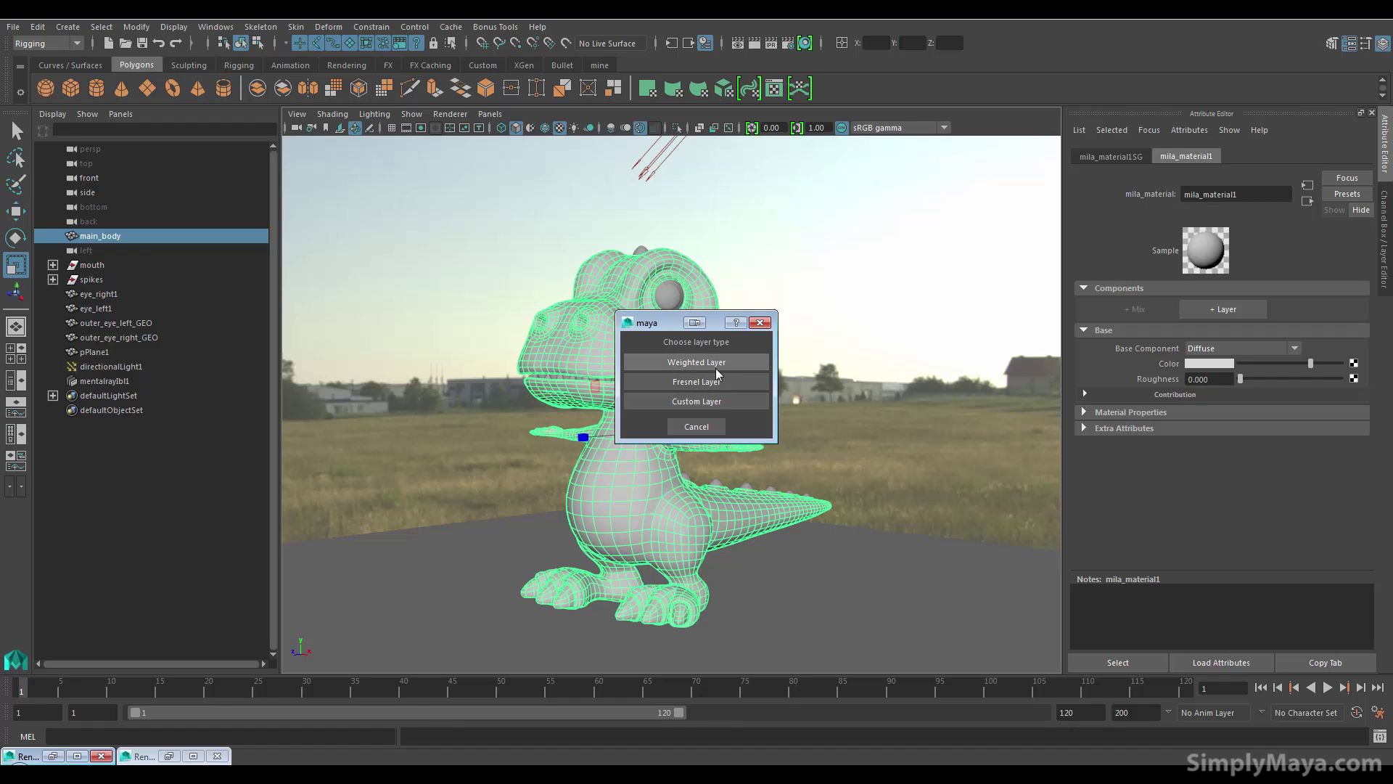
left_click_drag(661, 325, 909, 343)
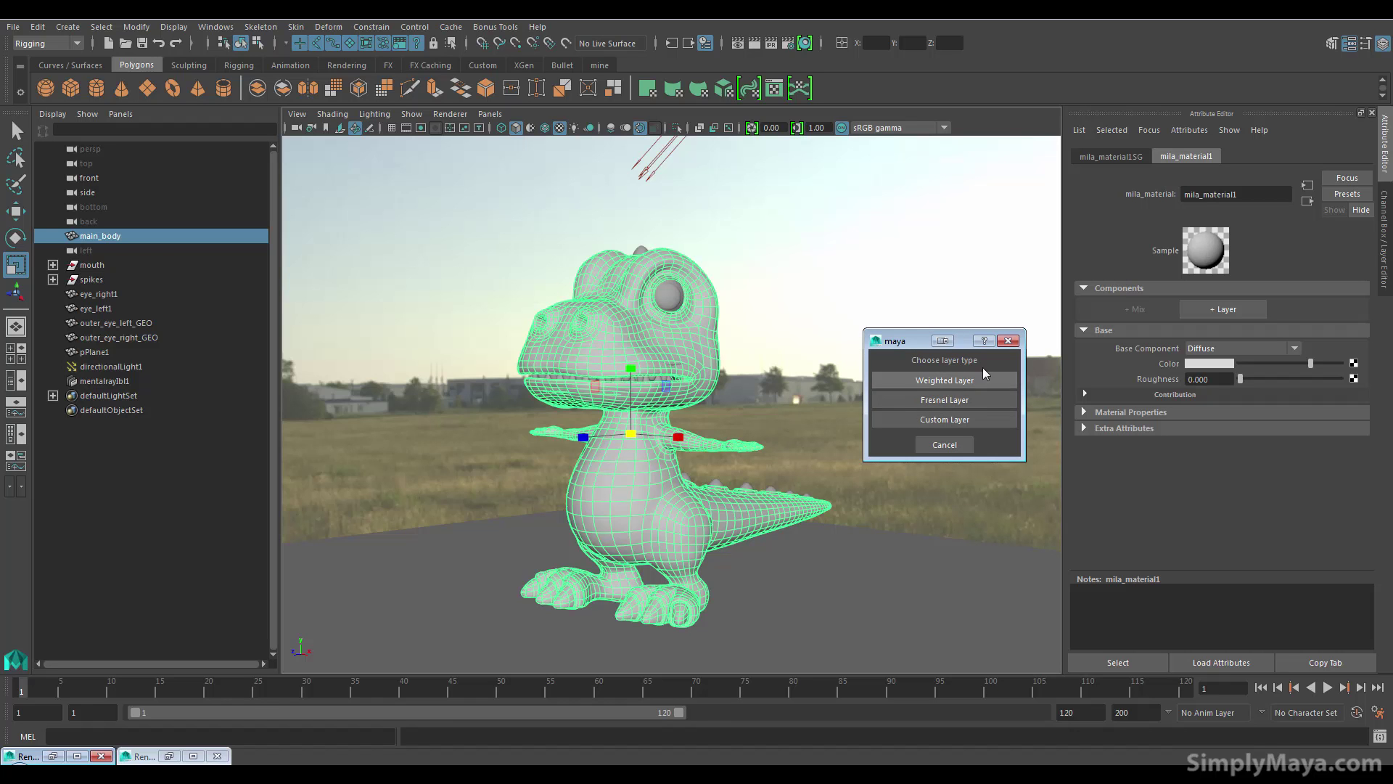
left_click(1008, 341)
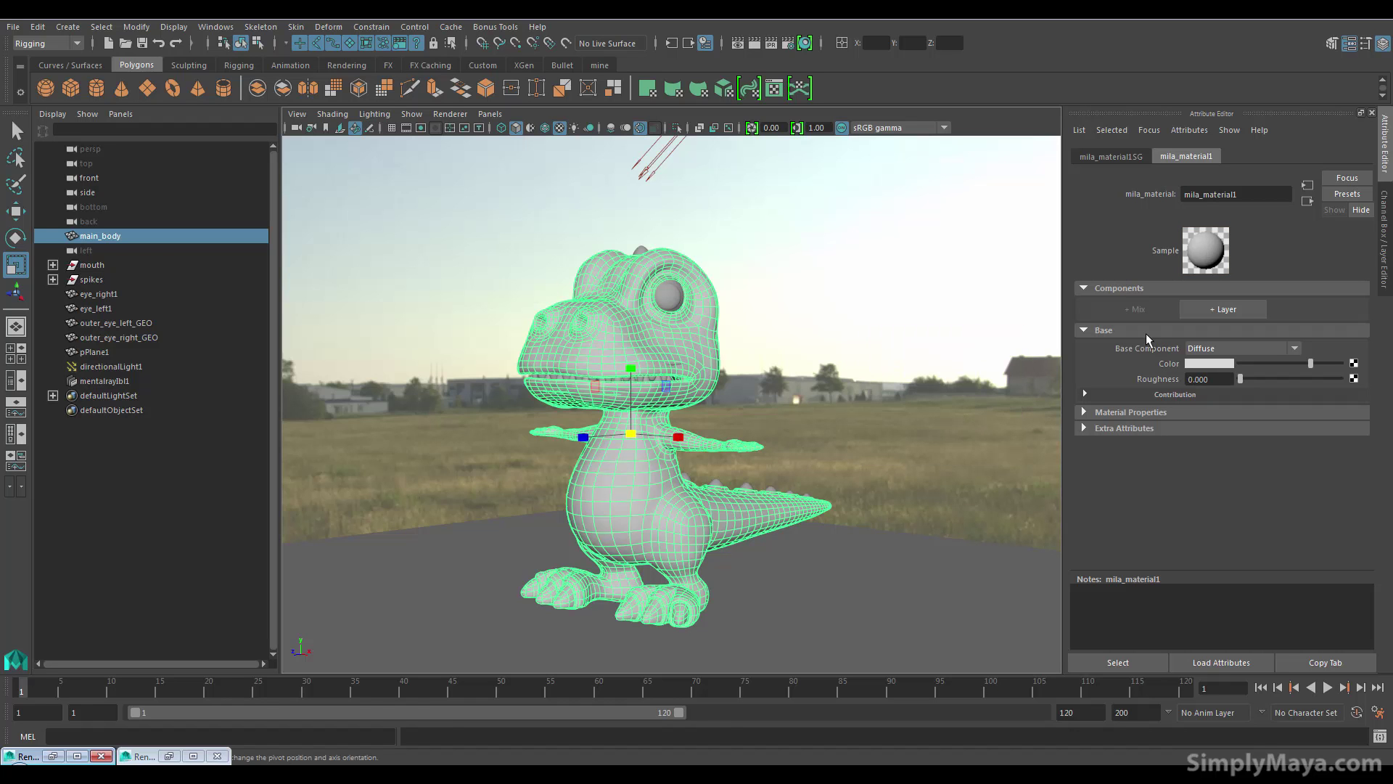
left_click(1353, 364)
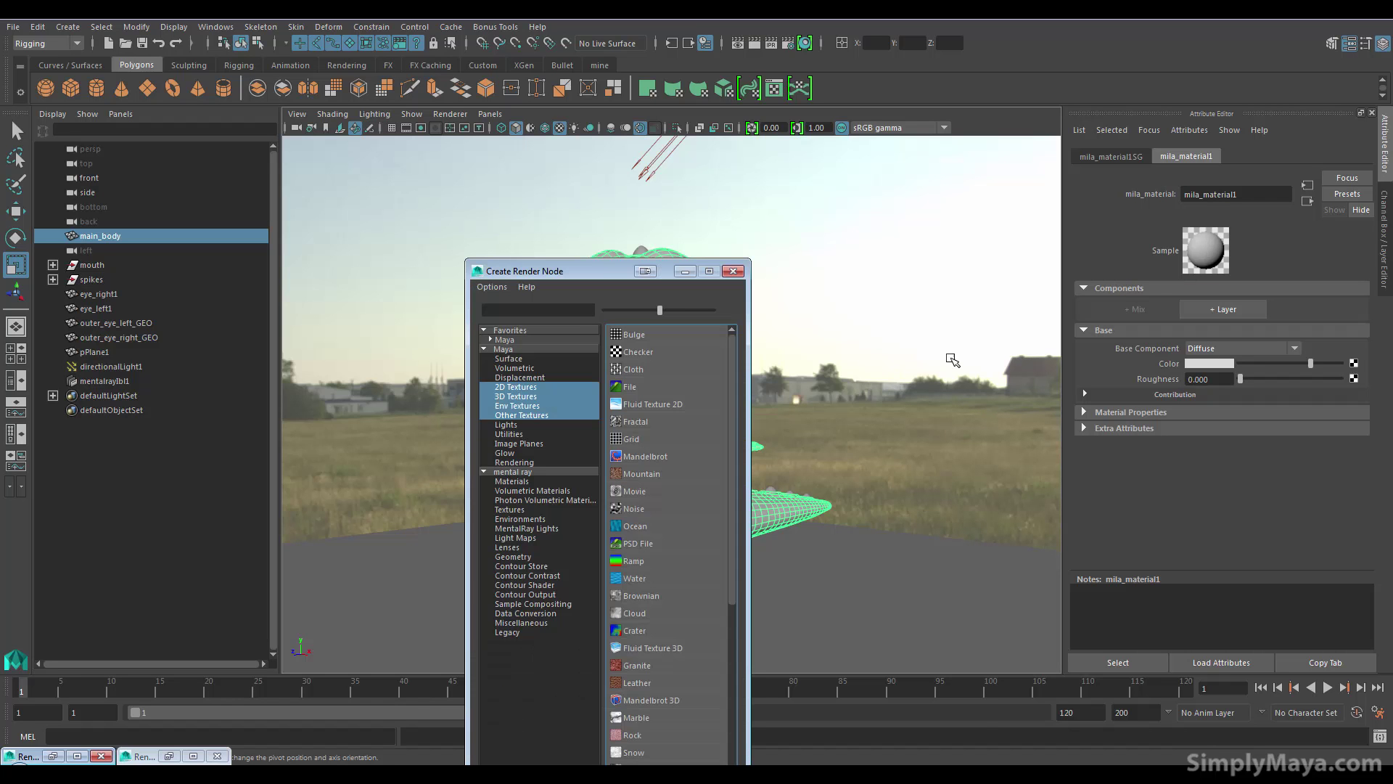
left_click_drag(611, 273, 843, 197)
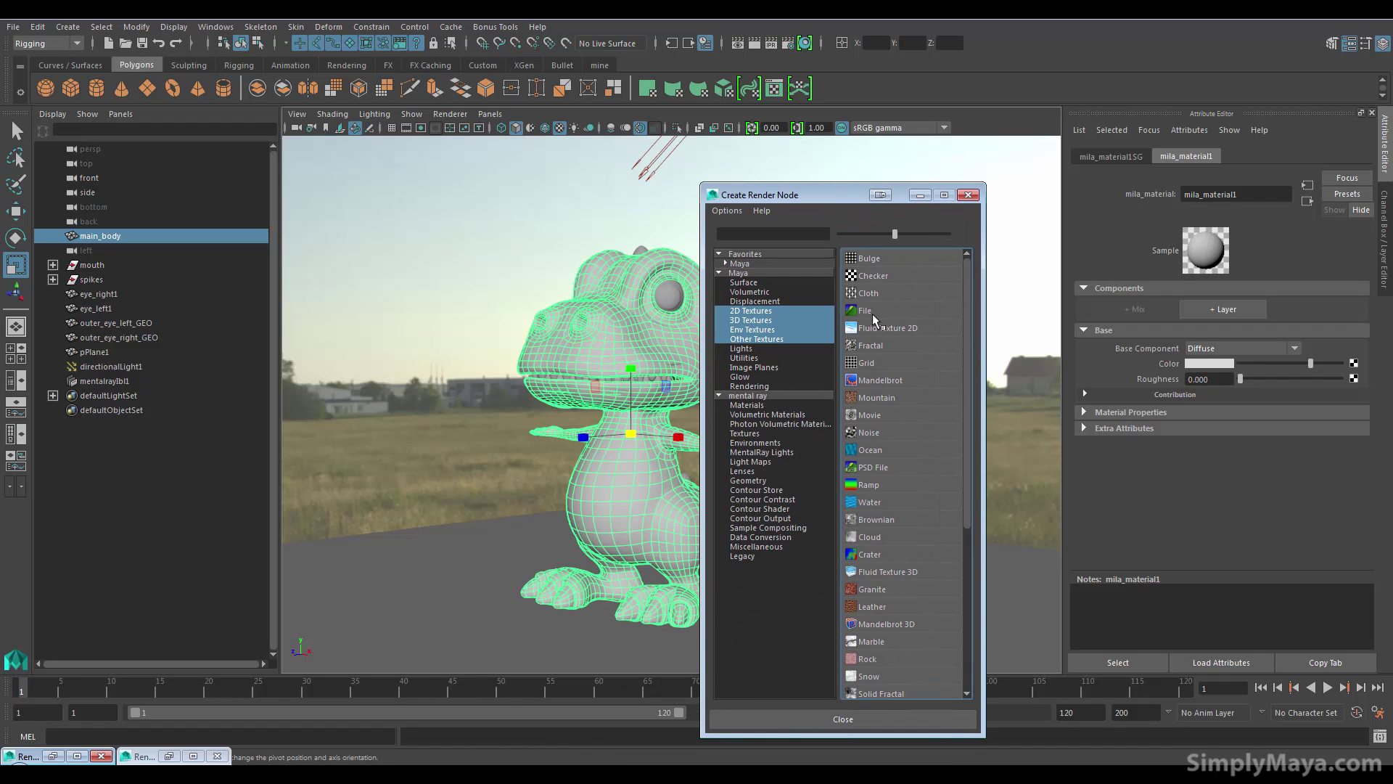
left_click(968, 196)
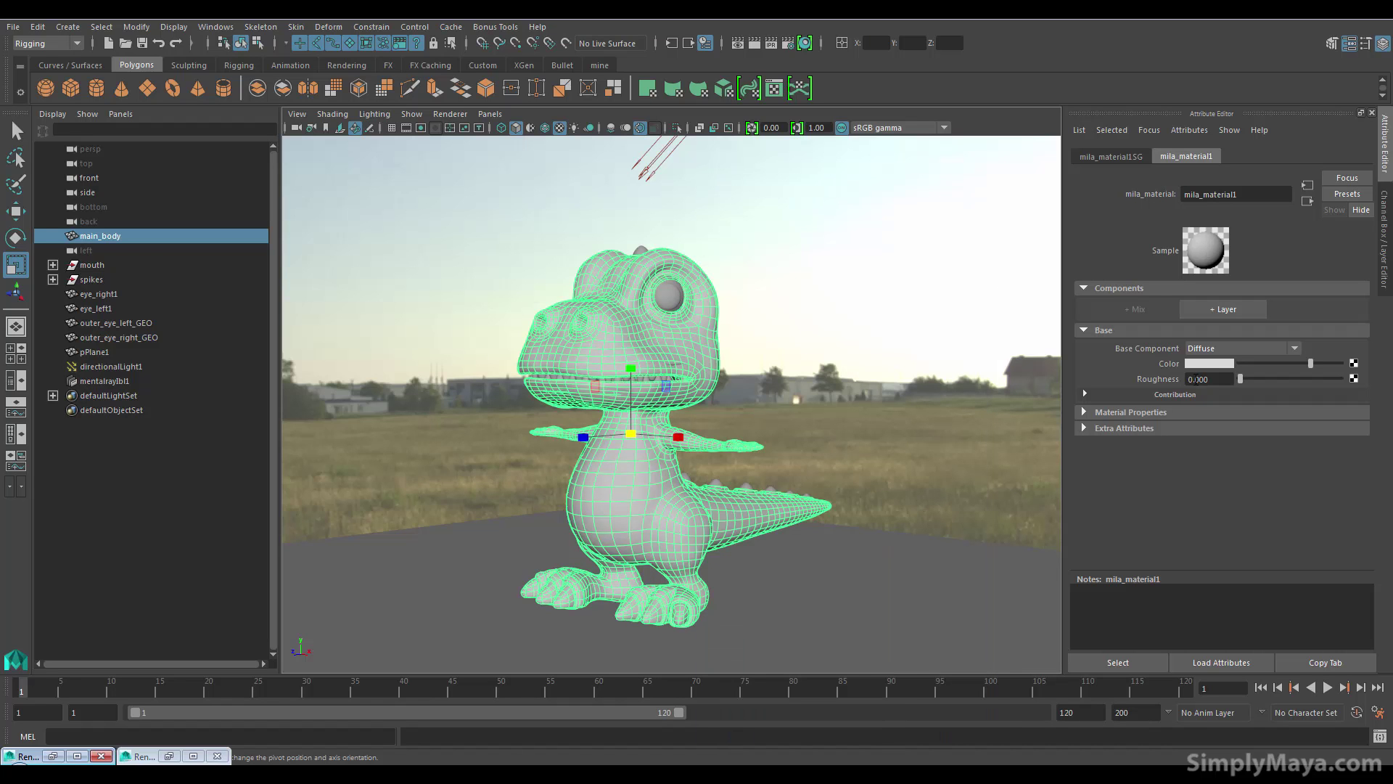
Add a subsurface Scatter layer to the body's mila_material and look through the layer's settings
left_click(1224, 312)
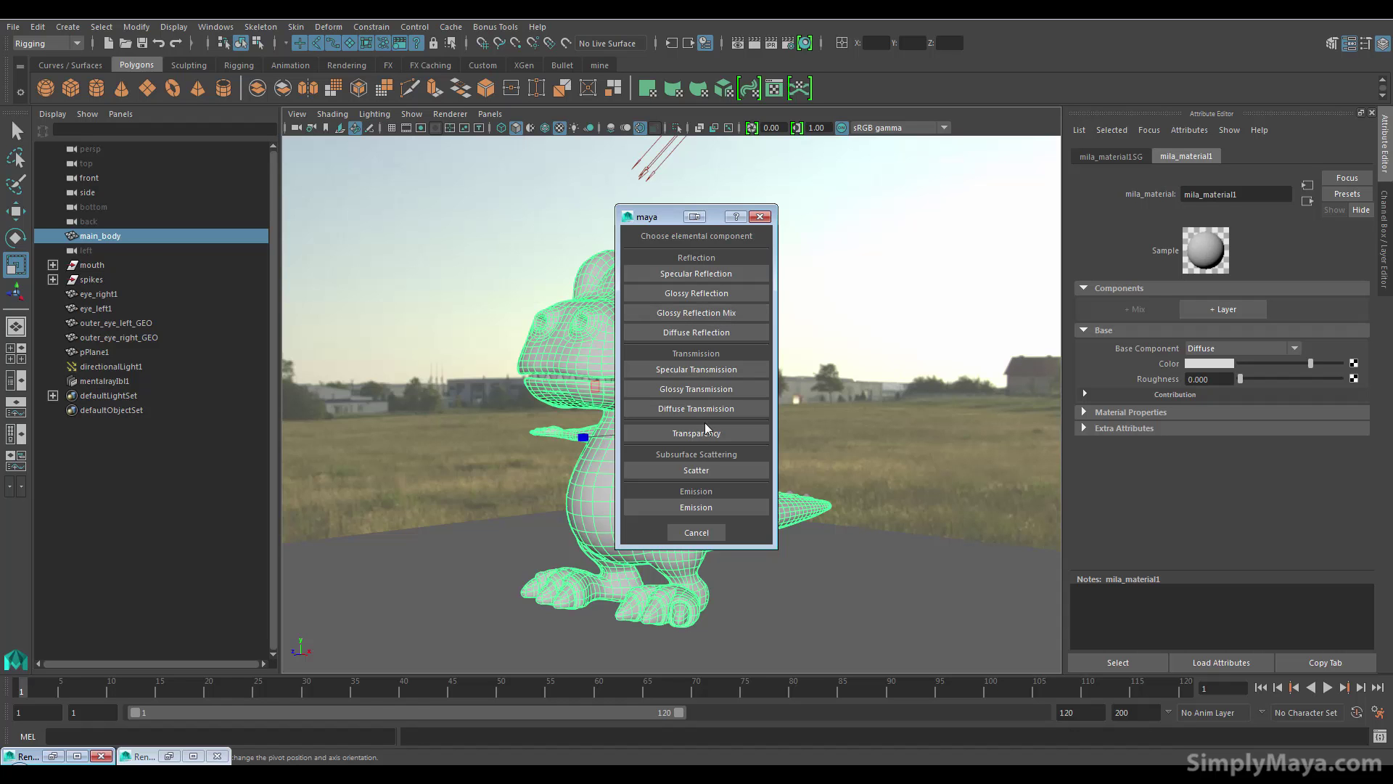
left_click(708, 468)
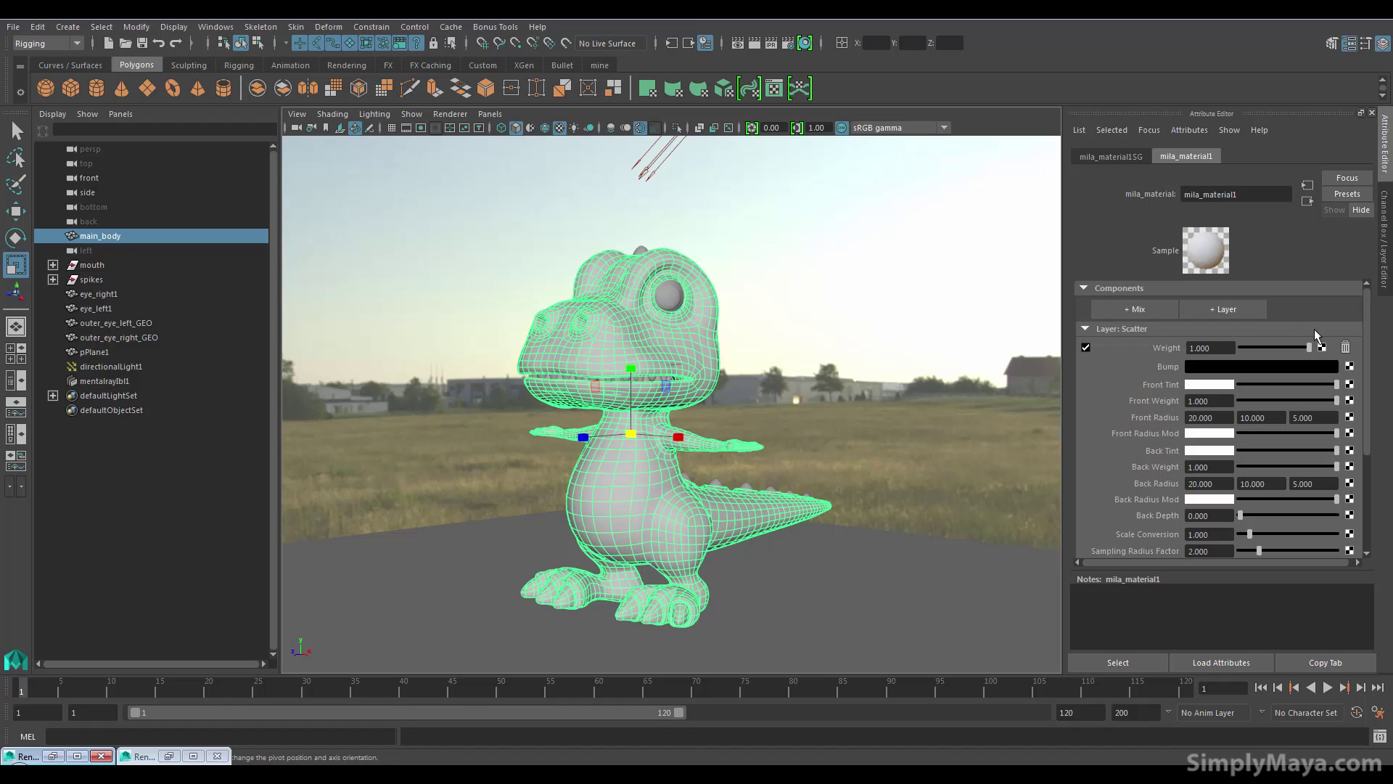
scroll(1370, 311, "down", 1)
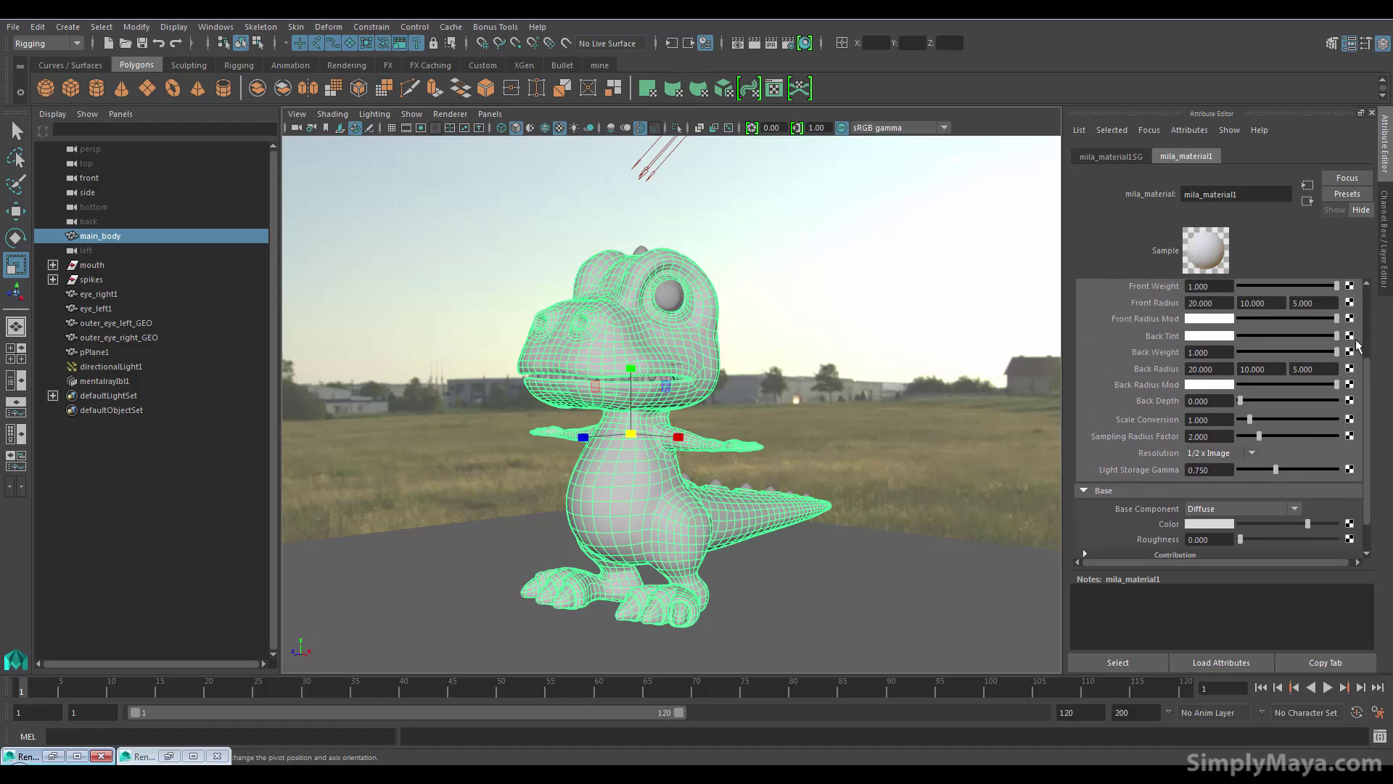
mouse_move(1367, 324)
left_mouse_down()
mouse_move(1366, 403)
mouse_move(1367, 341)
left_mouse_up()
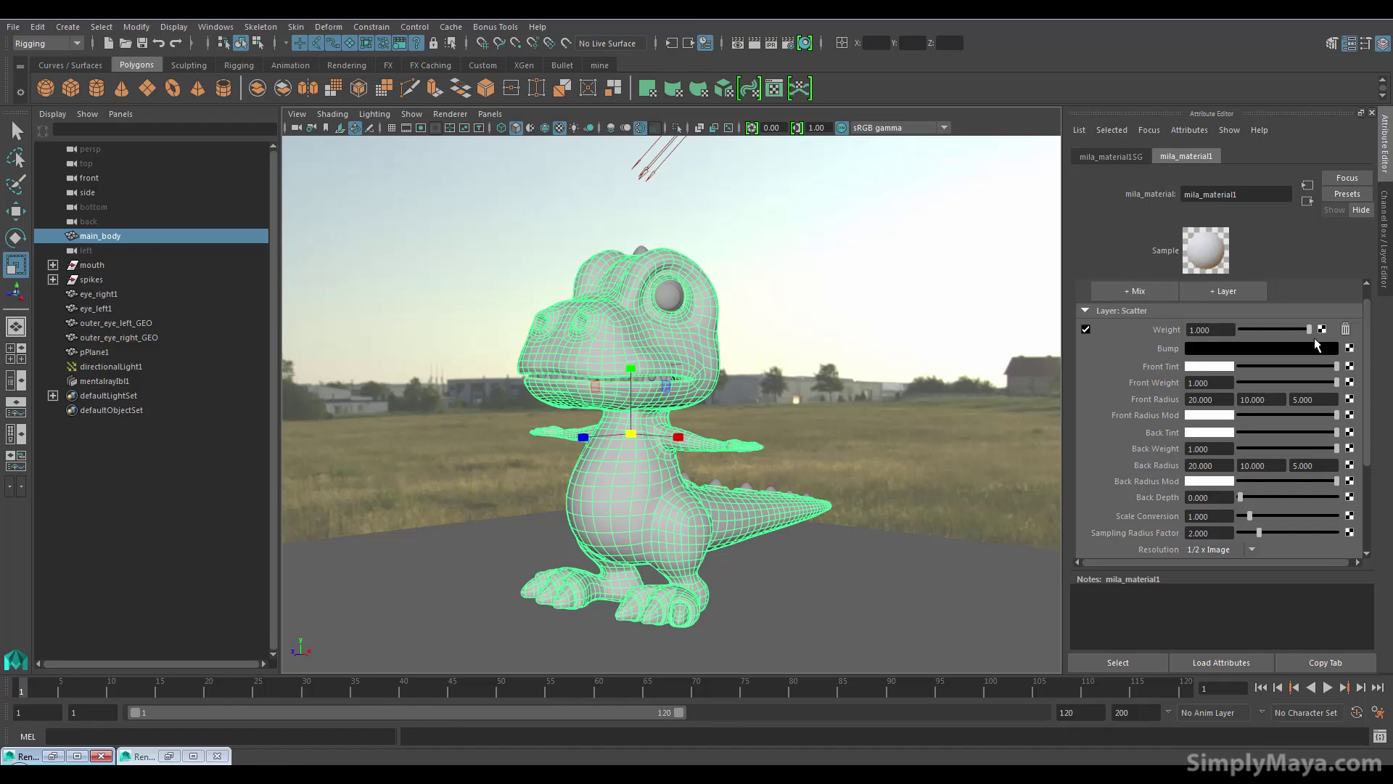
left_click_drag(1366, 346, 1364, 368)
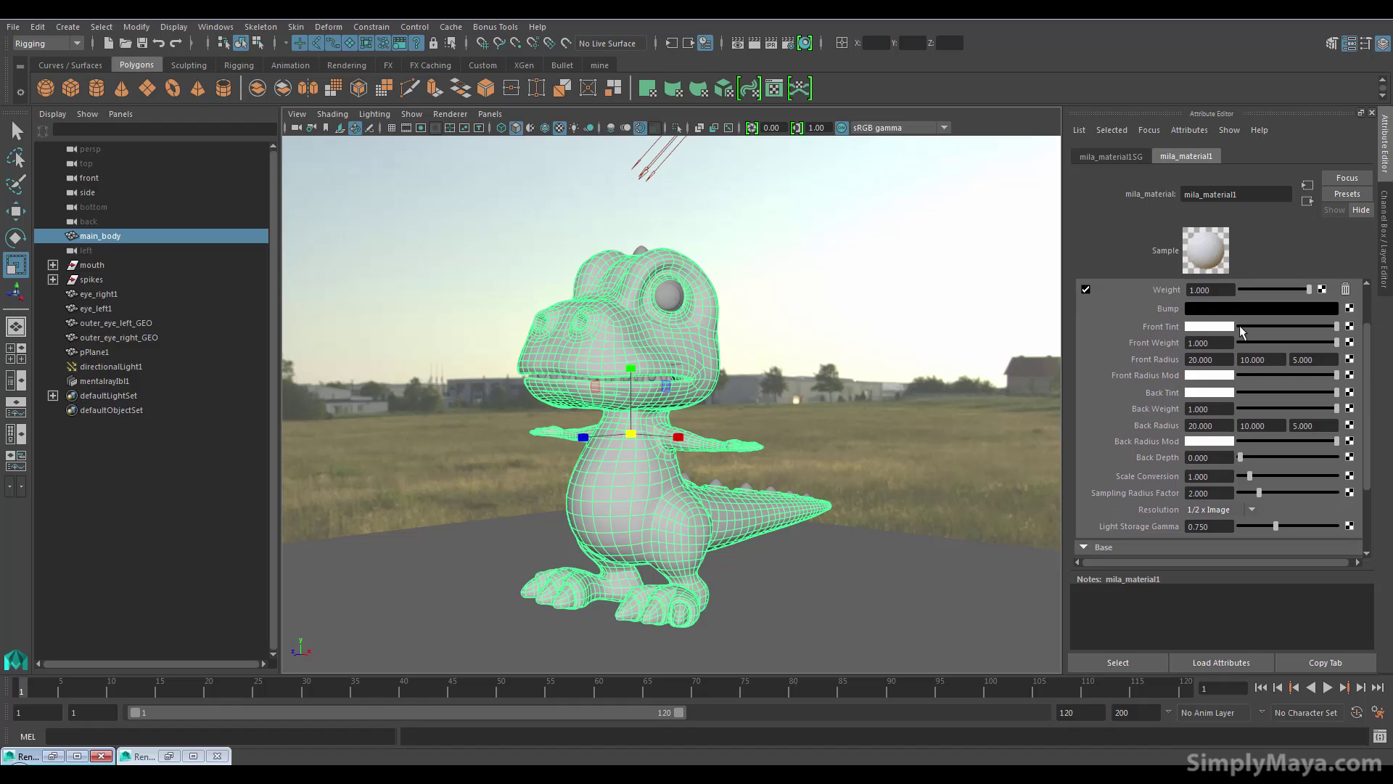
Connect a file texture with burt_color_v2.1001.tif to the Scatter layer's Front Tint, using UDIM (Mari) as the UV tiling mode
left_click(1349, 326)
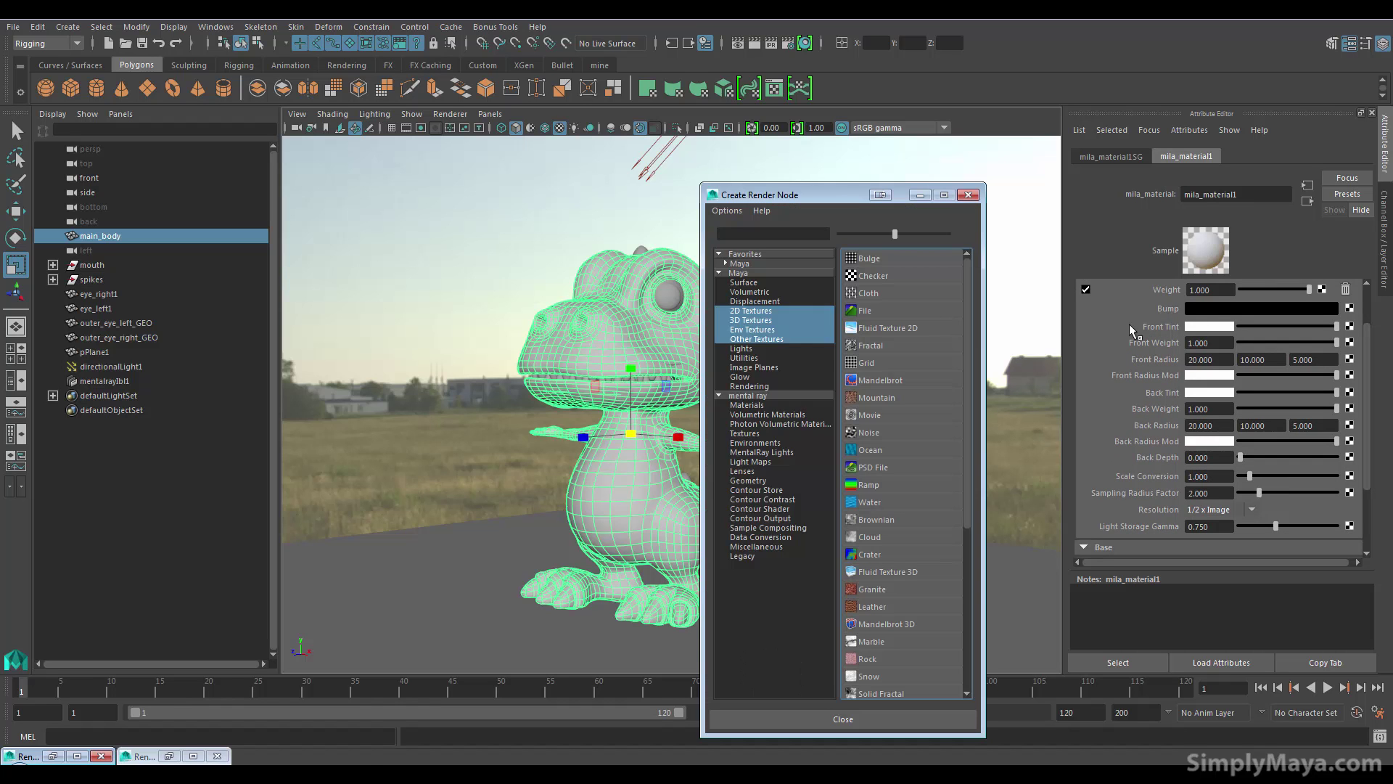
left_click(903, 309)
left_click(1347, 356)
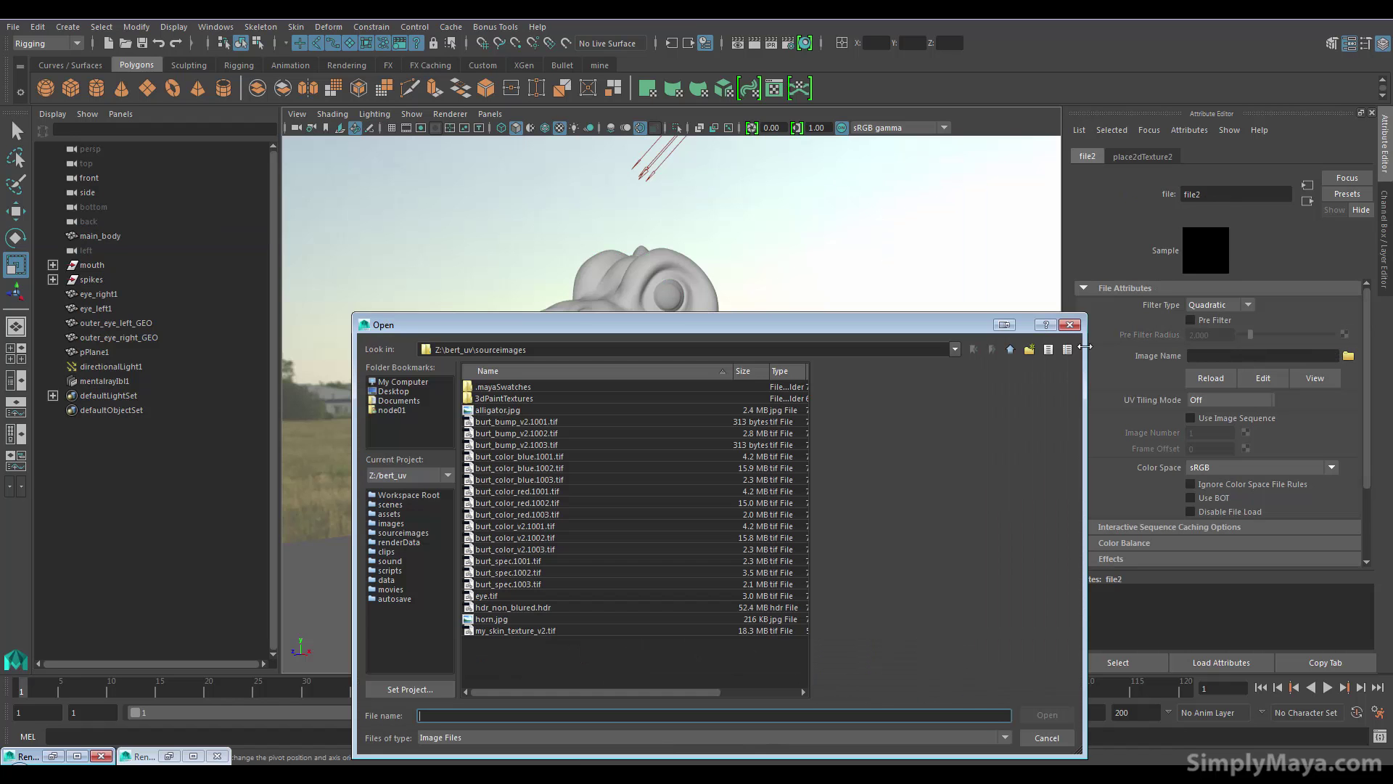
left_click(547, 525)
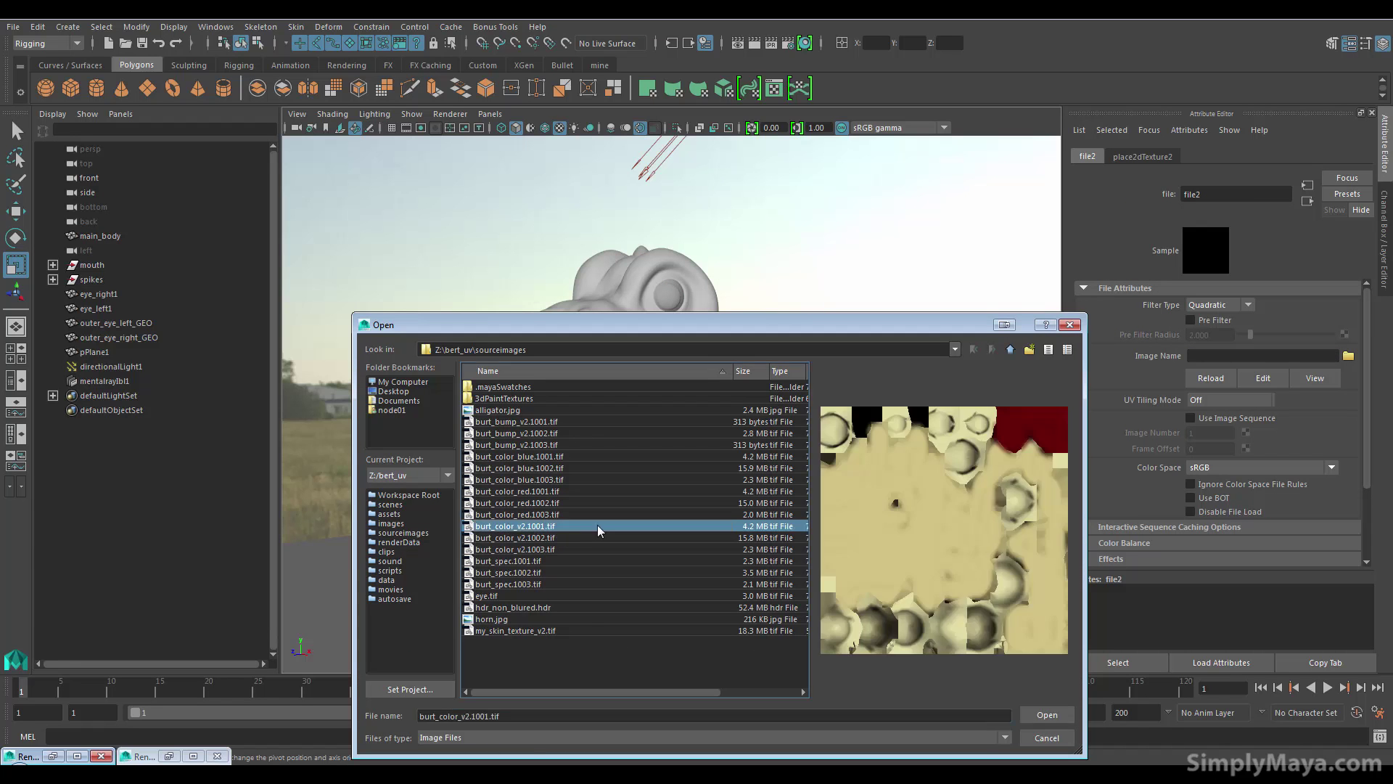
left_click(1047, 715)
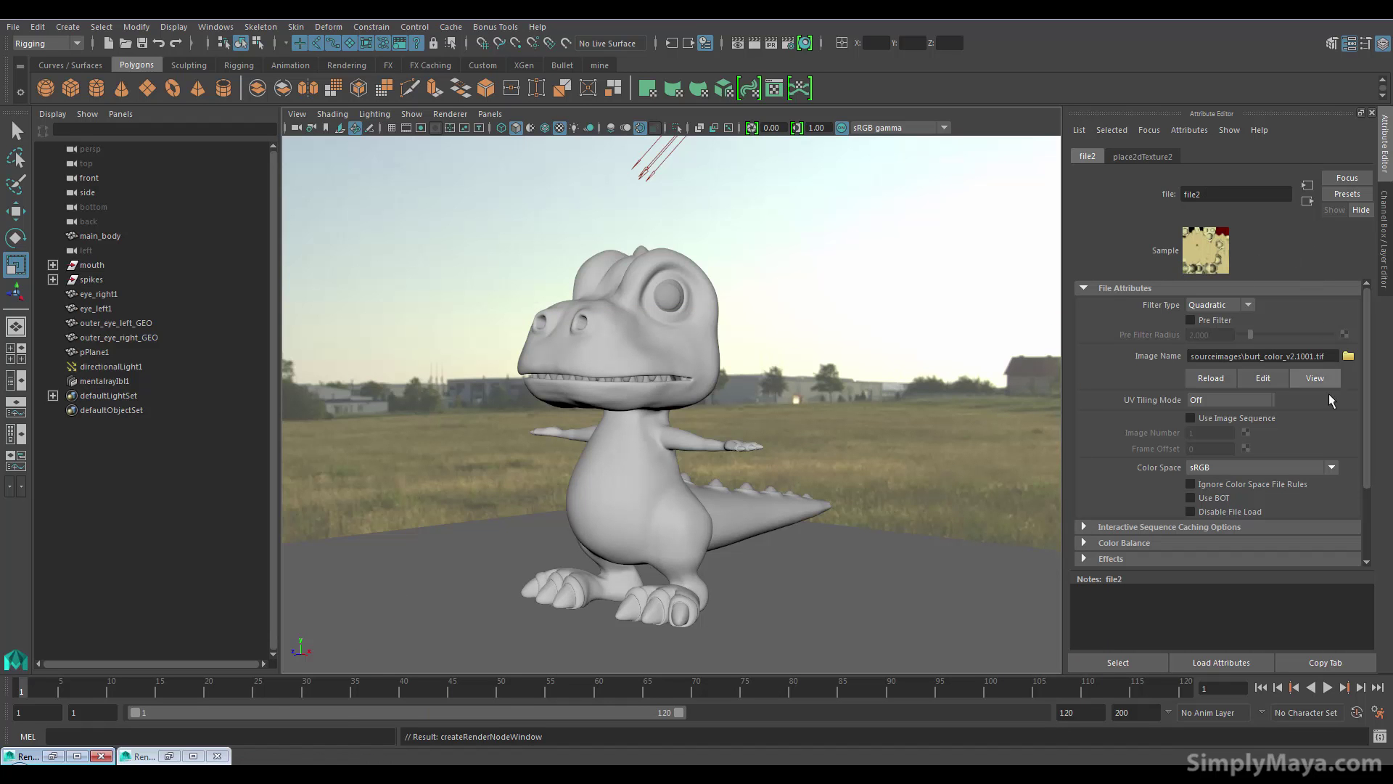
left_click(1243, 403)
left_click(1239, 455)
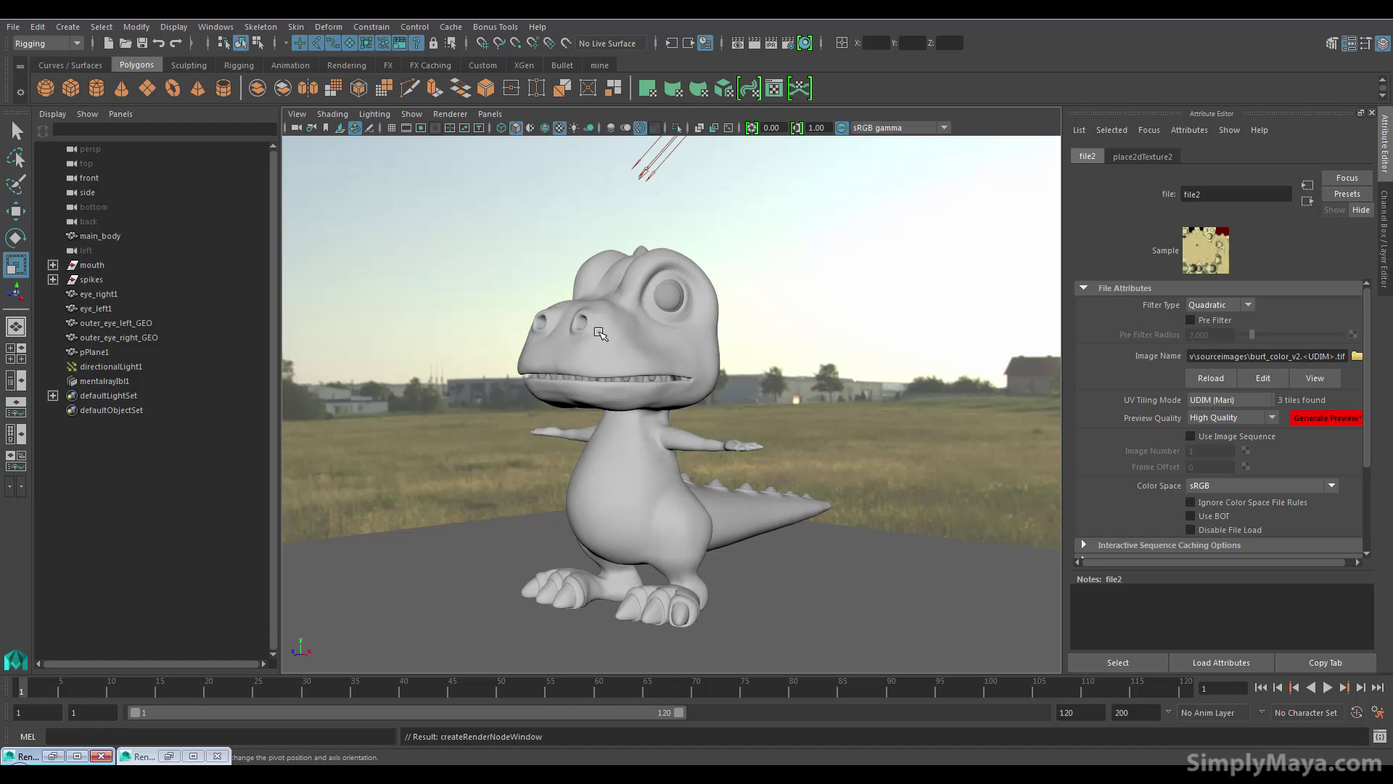
Reselect the body, check the texture and scatter node behind Front Tint, and return to the mila_material's Base settings
left_click_drag(752, 368, 757, 367, "alt")
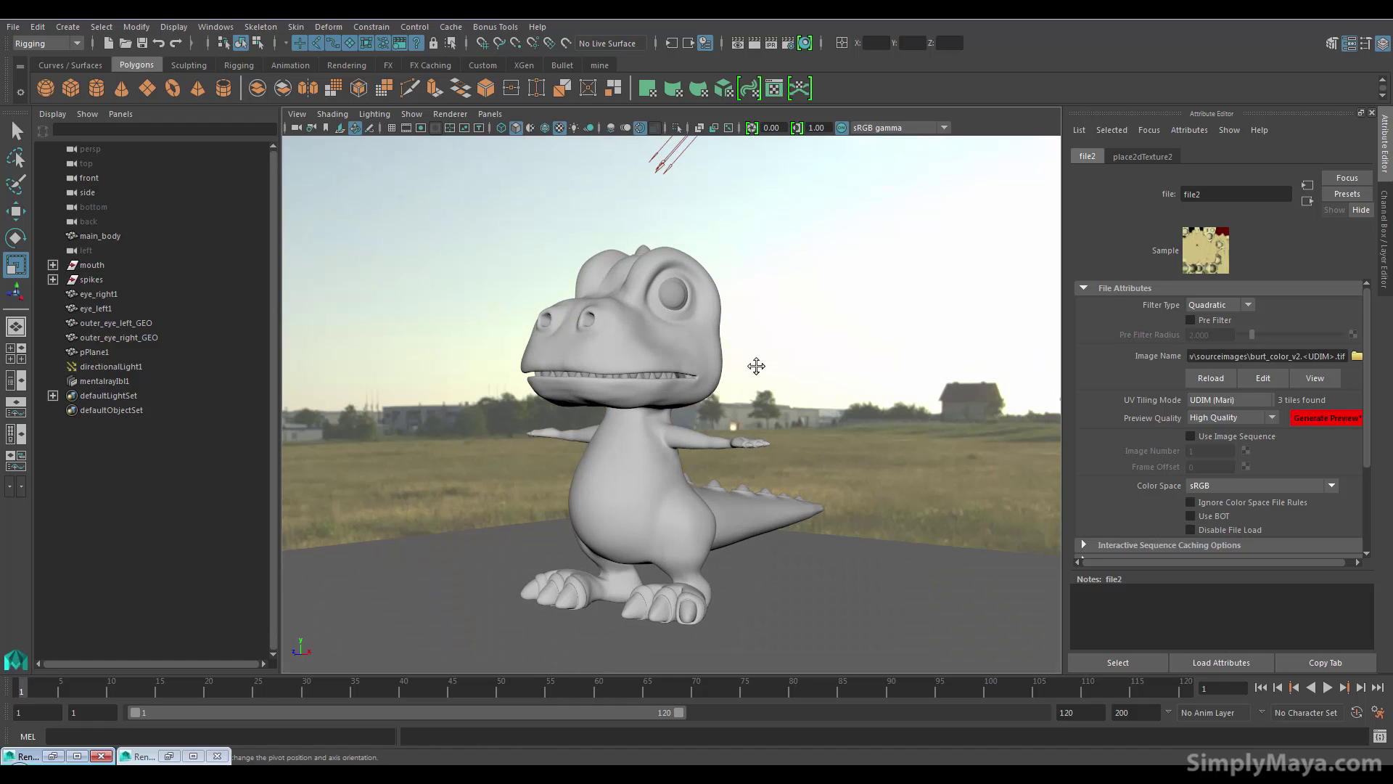
left_click(795, 338)
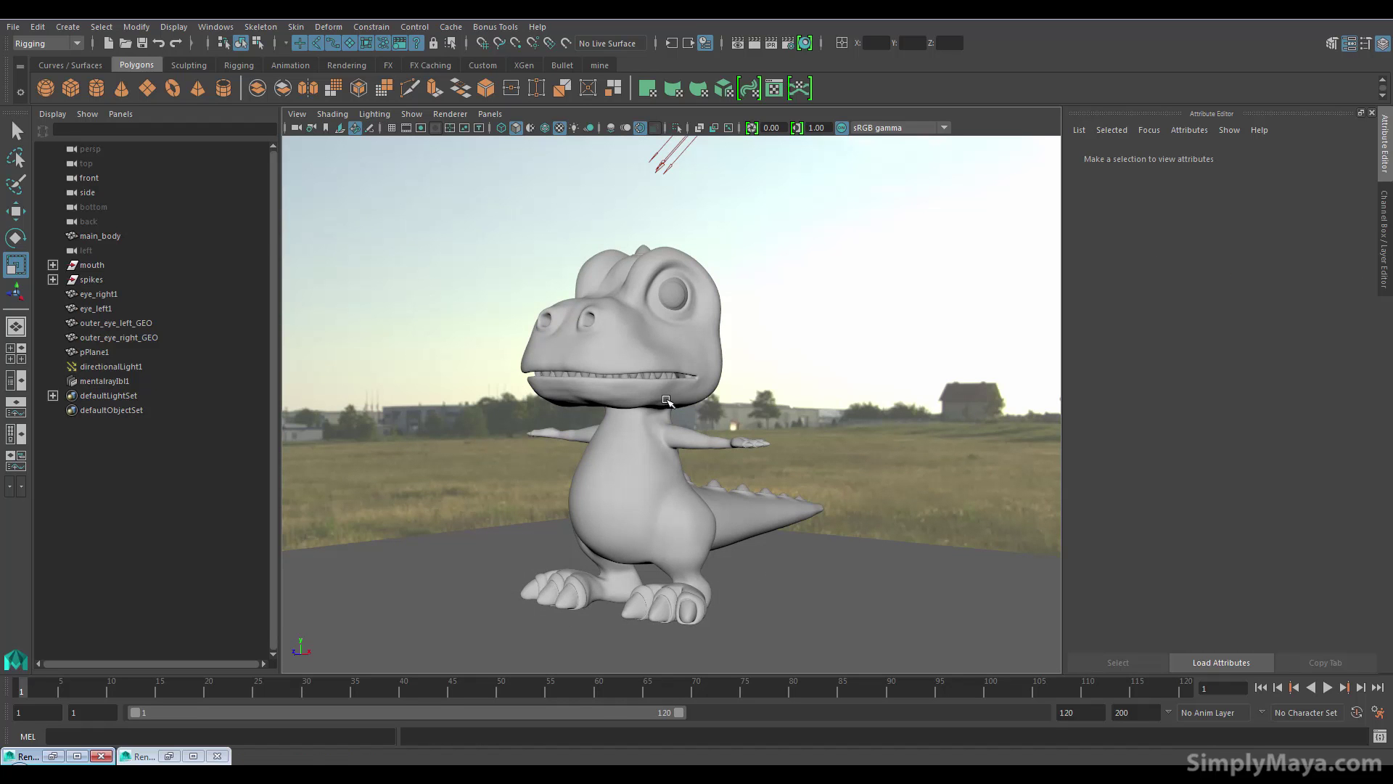
left_click(671, 401)
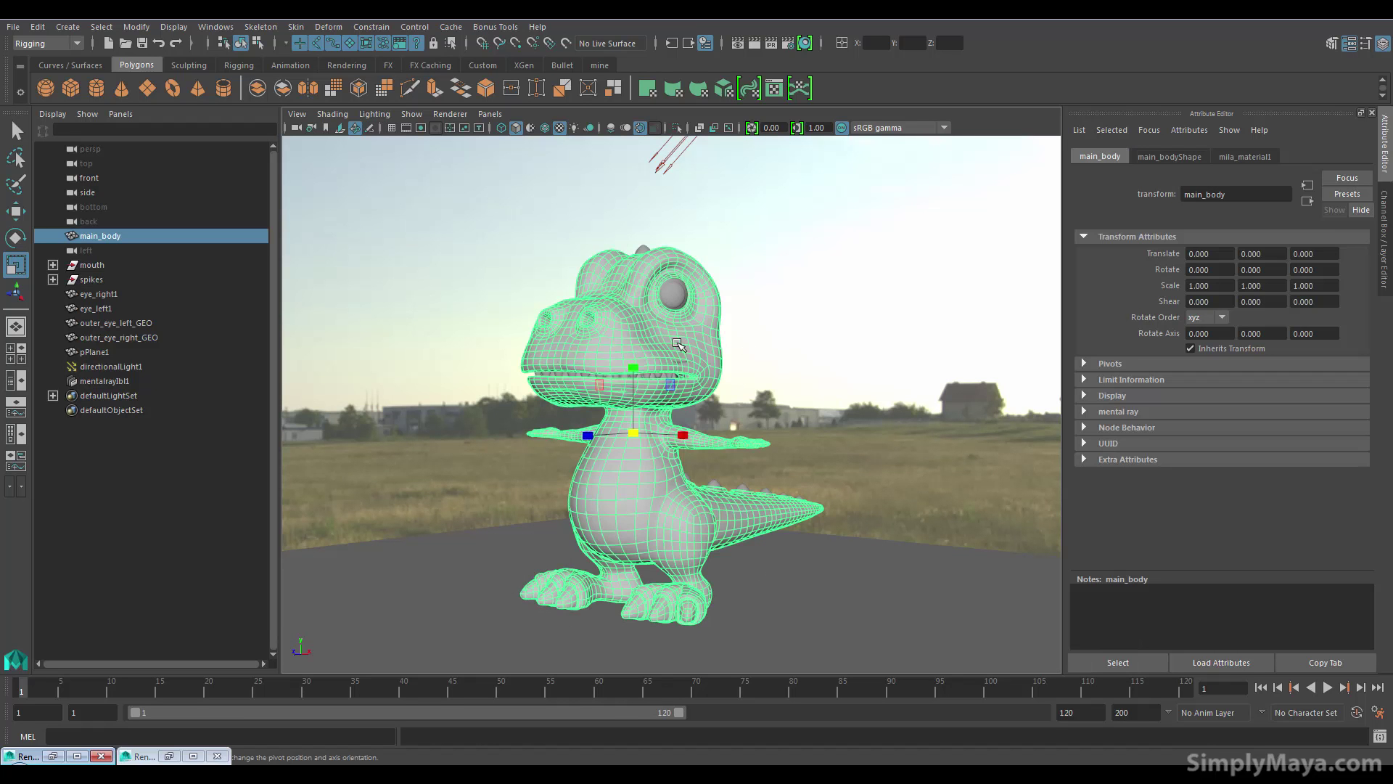
left_click(1243, 157)
left_click(1349, 326)
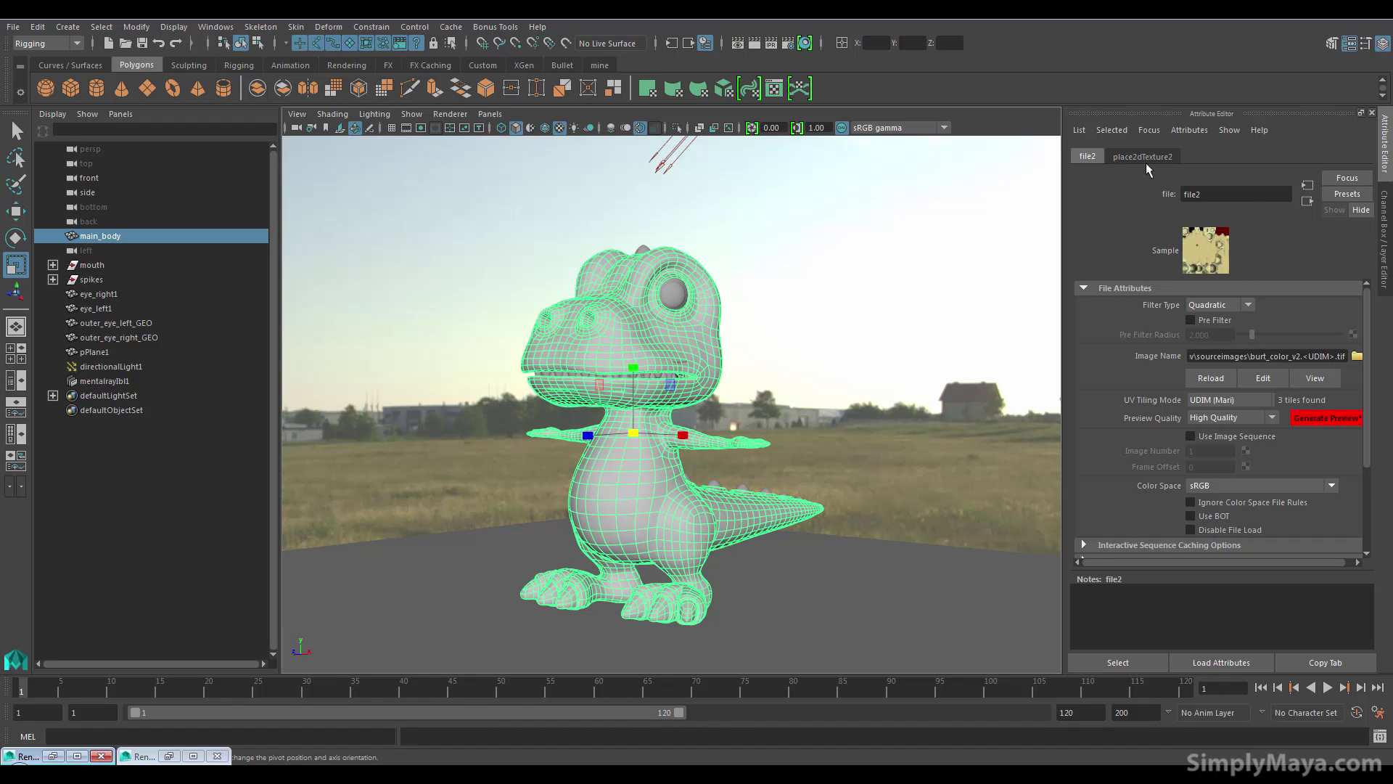
left_click(1307, 201)
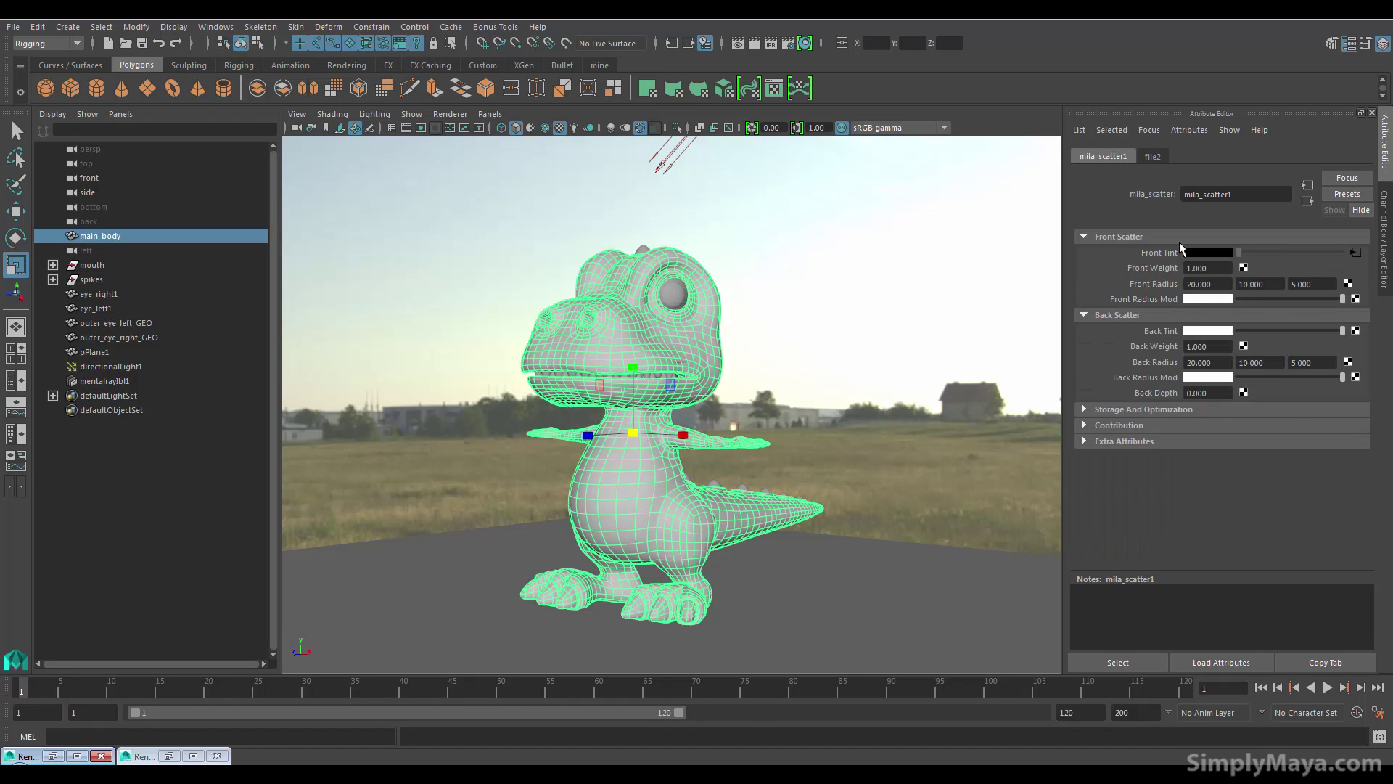
right_click(653, 338)
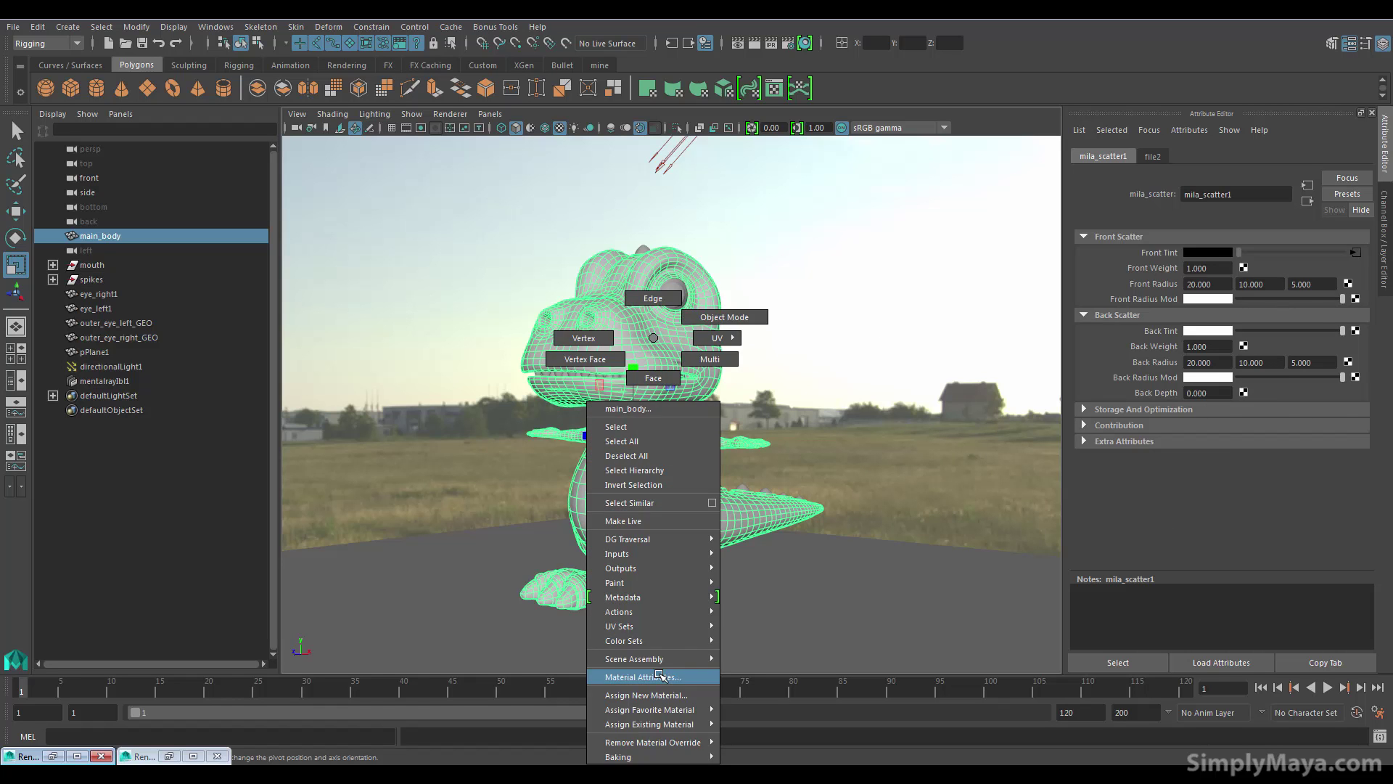
left_click(643, 677)
scroll(1197, 454, "down", 1)
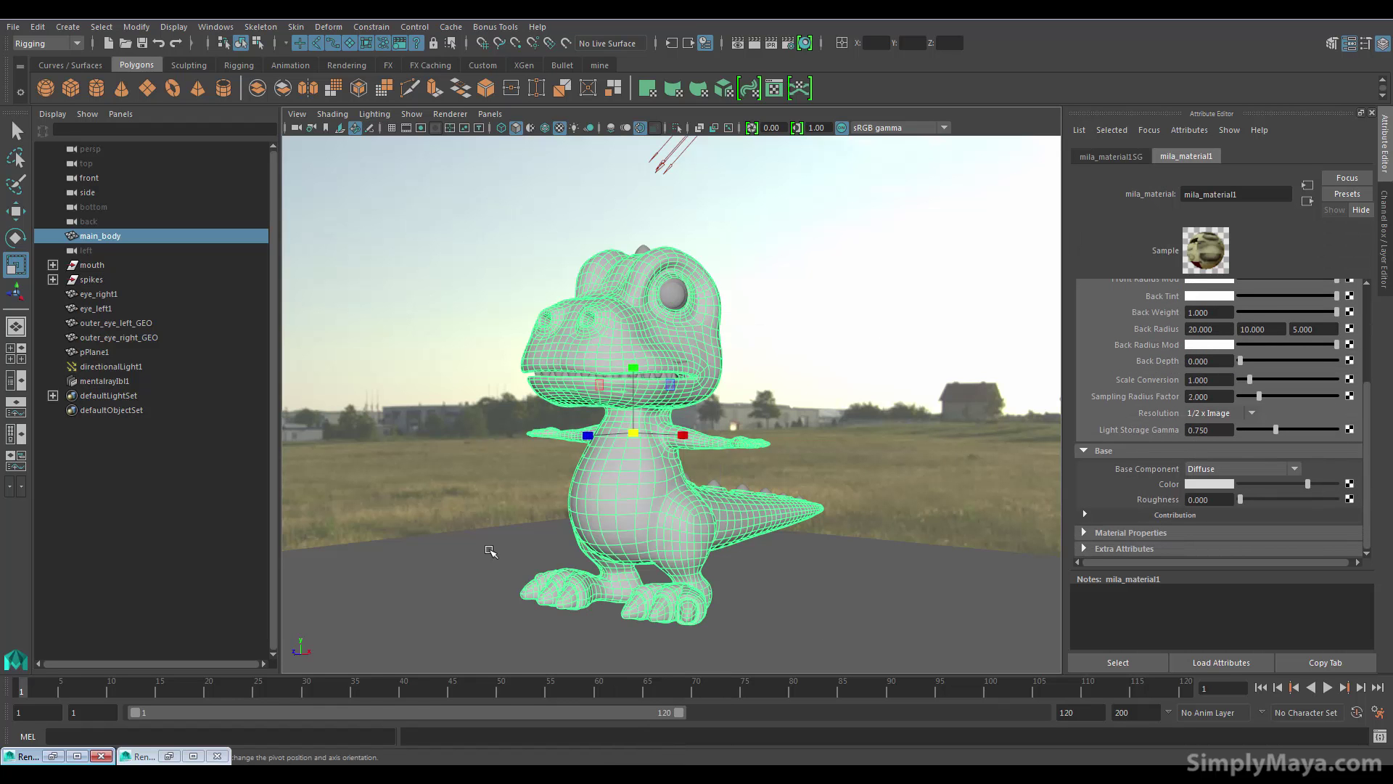
Open the Hypershade, show its textures and select file2, the body's UDIM colour texture
left_click(803, 47)
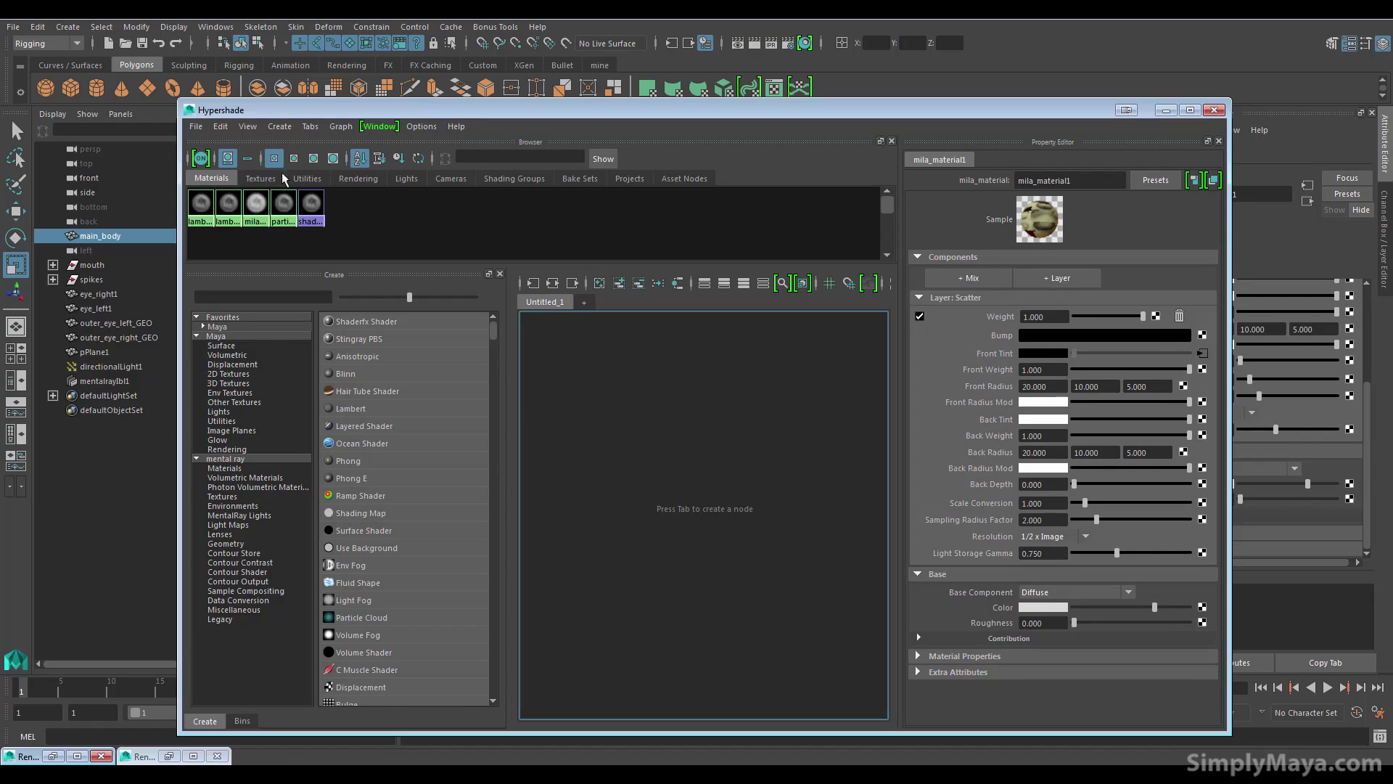
left_click(269, 178)
left_click_drag(421, 115, 244, 131)
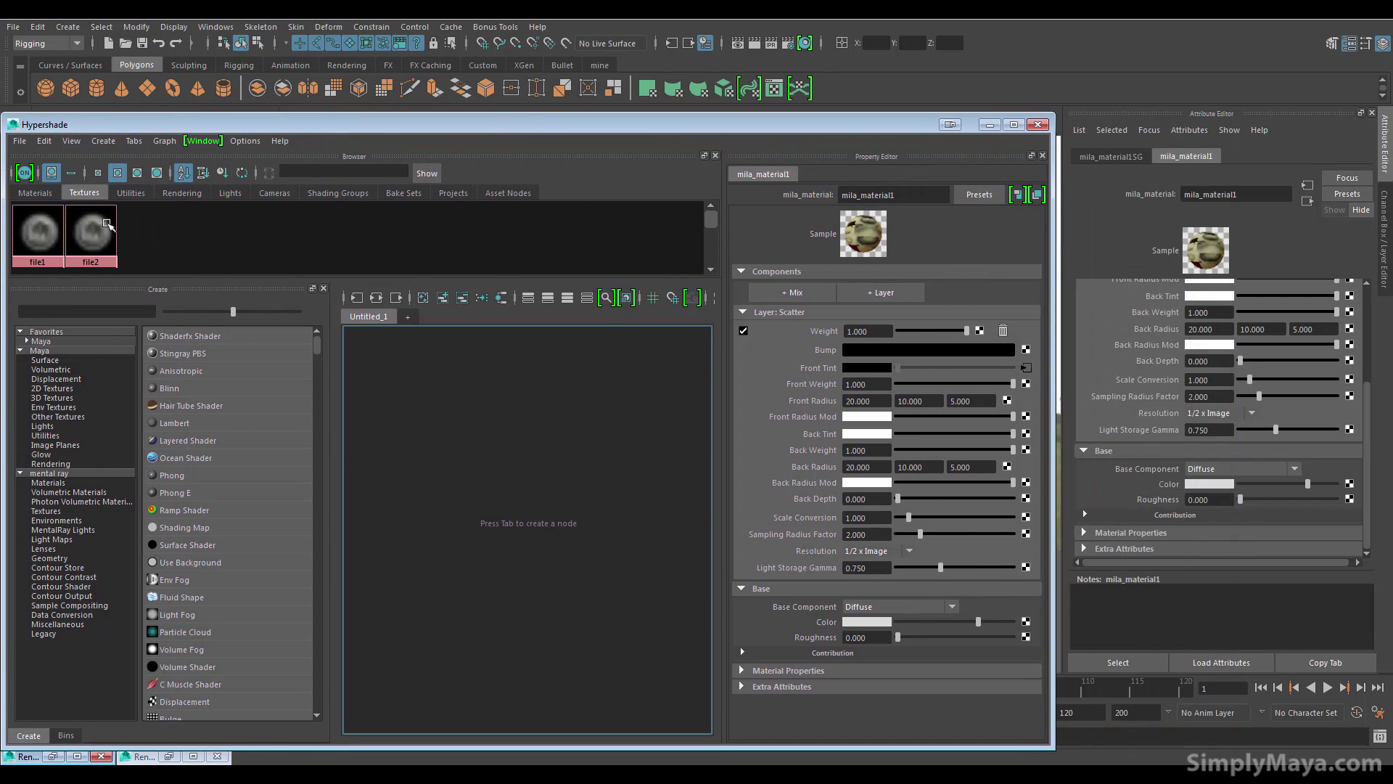
left_click(99, 231)
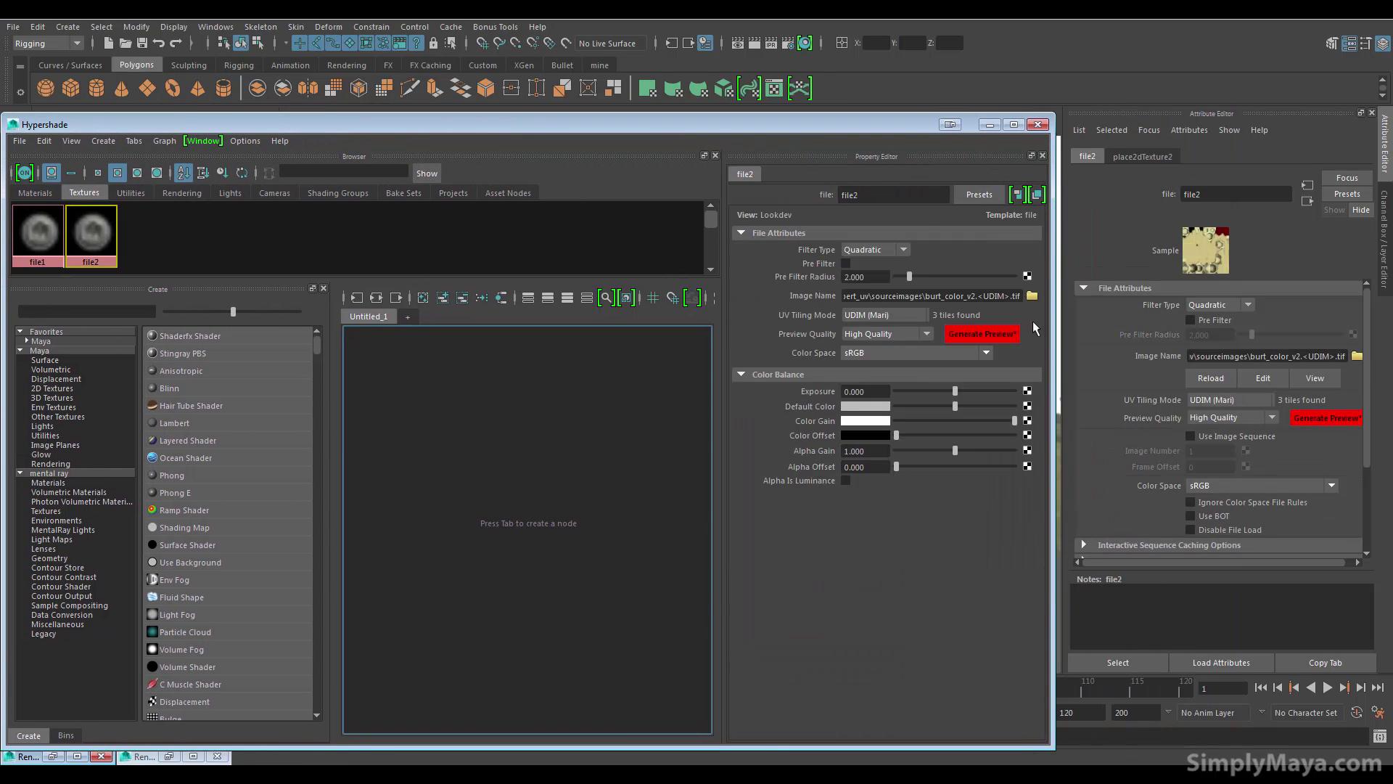
left_click_drag(1002, 288, 716, 288)
Connect the existing file2 texture to the mila_material's Base Color, open the texture's attributes, and minimize the Hypershade
left_click_drag(610, 132, 643, 383)
left_click(641, 312)
right_click_drag(640, 312, 647, 627)
left_click_drag(624, 379, 674, 319)
middle_click_drag(172, 425, 1158, 491)
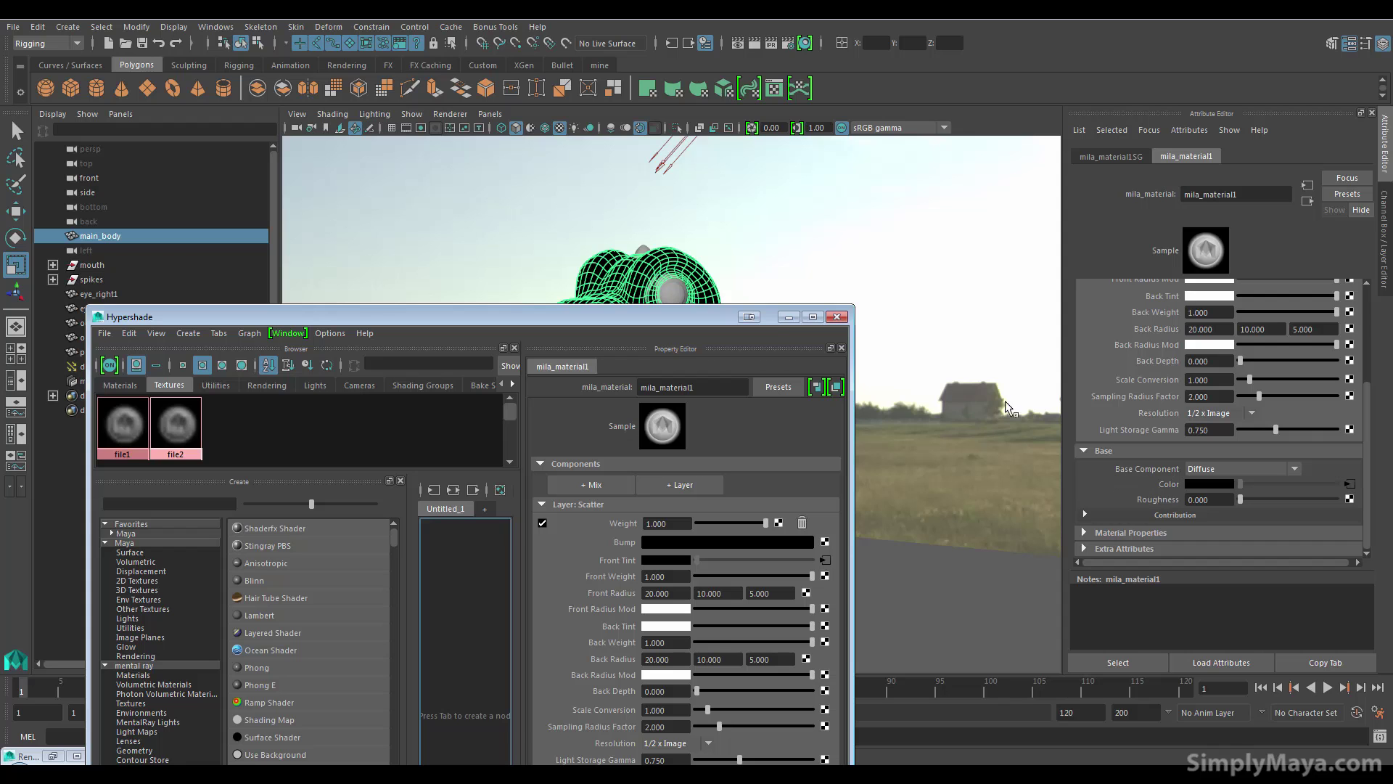
left_click(1351, 491)
left_click(789, 316)
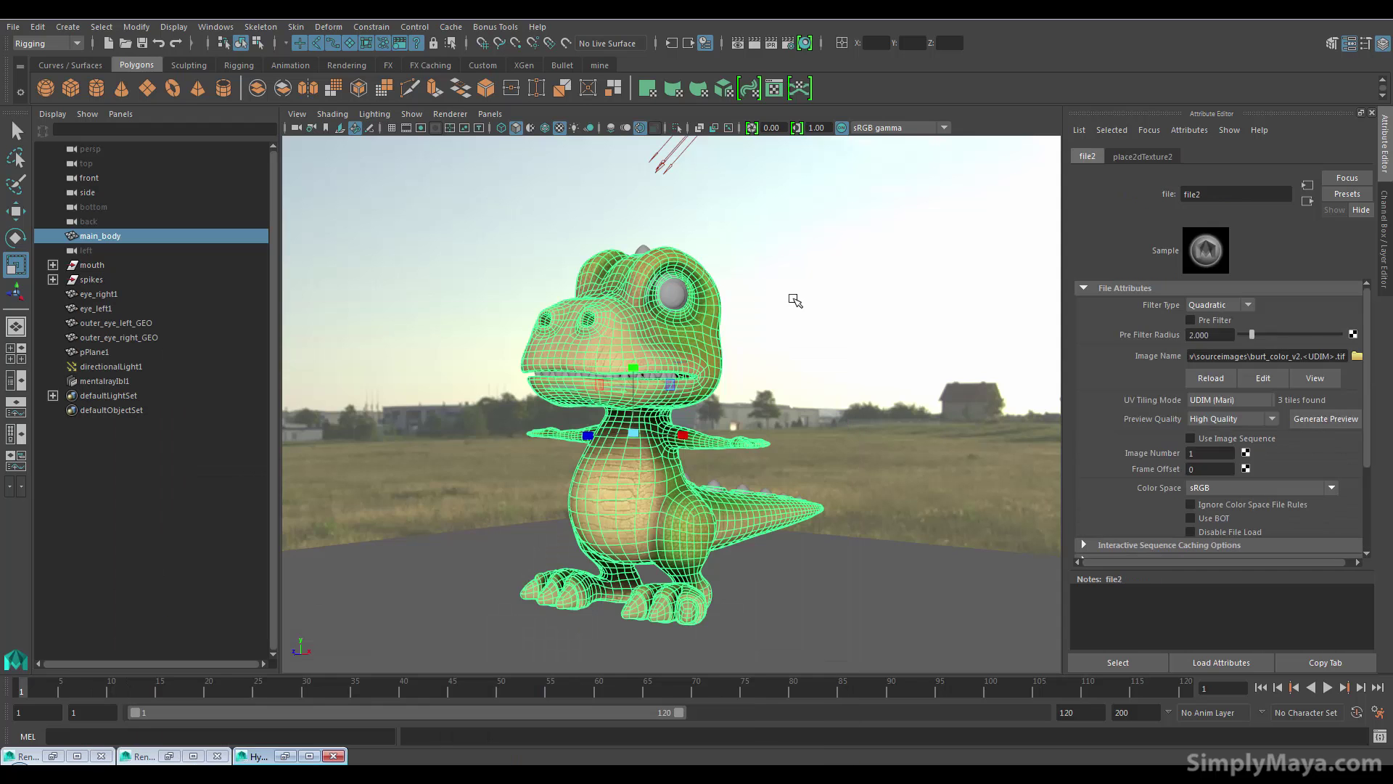
Reselect the dinosaur's main body and review the Scatter layer and Base settings of its mila_material
left_click(773, 246)
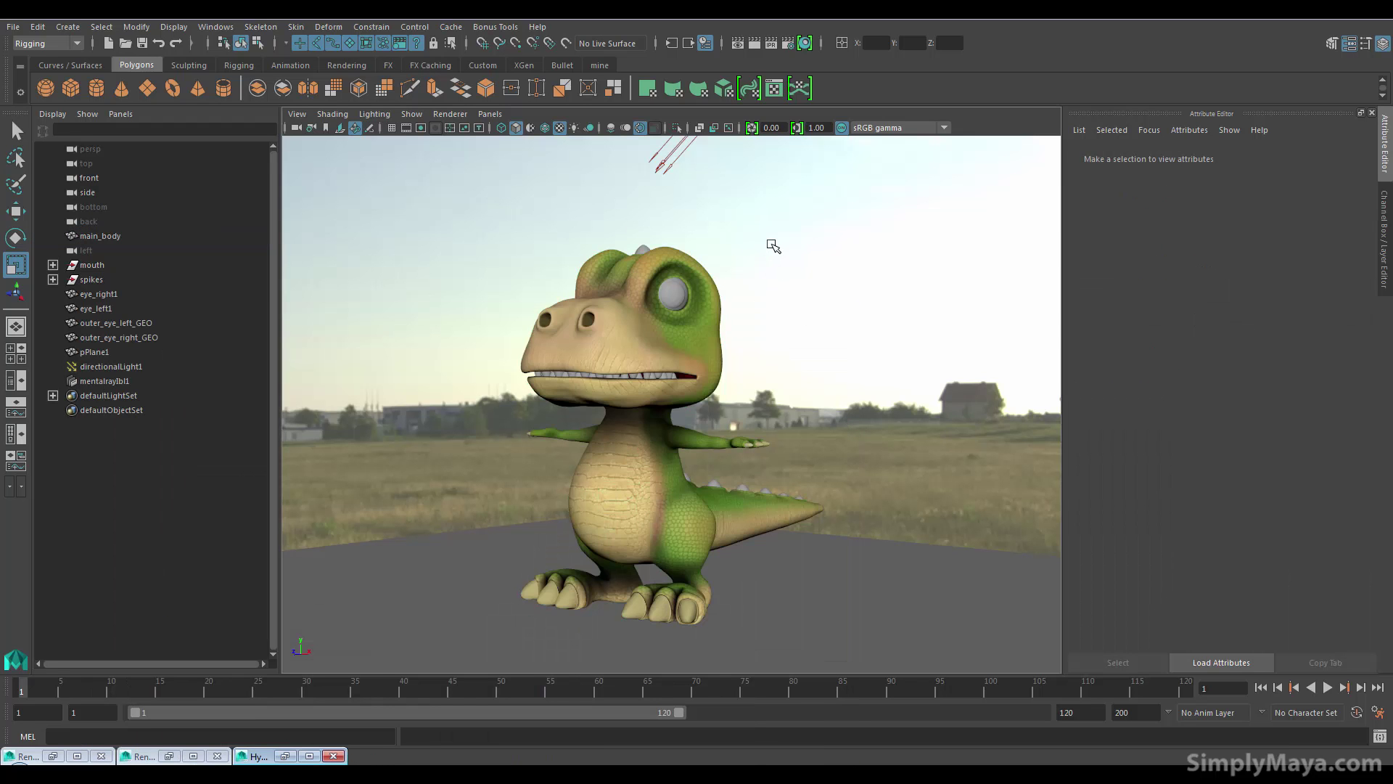
left_click(638, 299)
left_click(1350, 484)
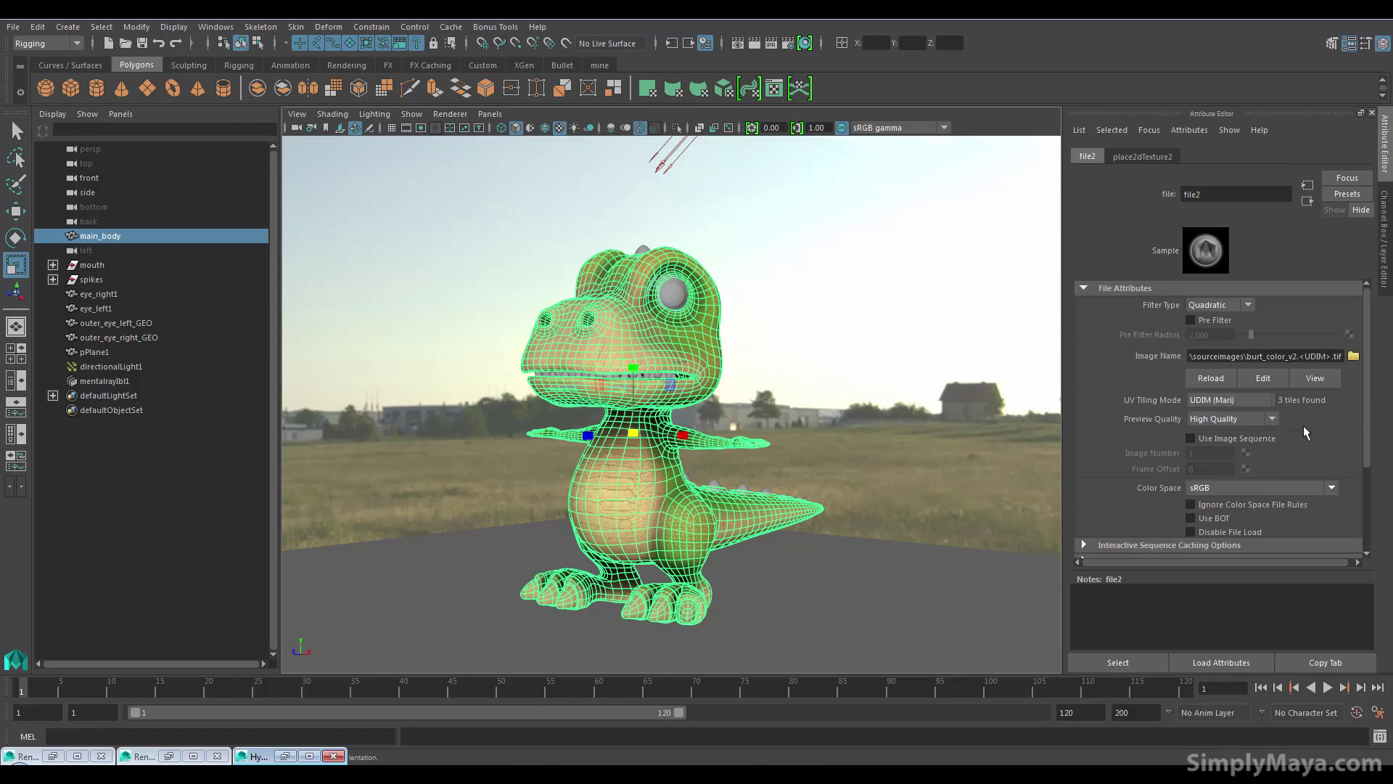
left_click(809, 355)
left_click_drag(802, 307, 674, 365, "alt")
left_click(676, 365)
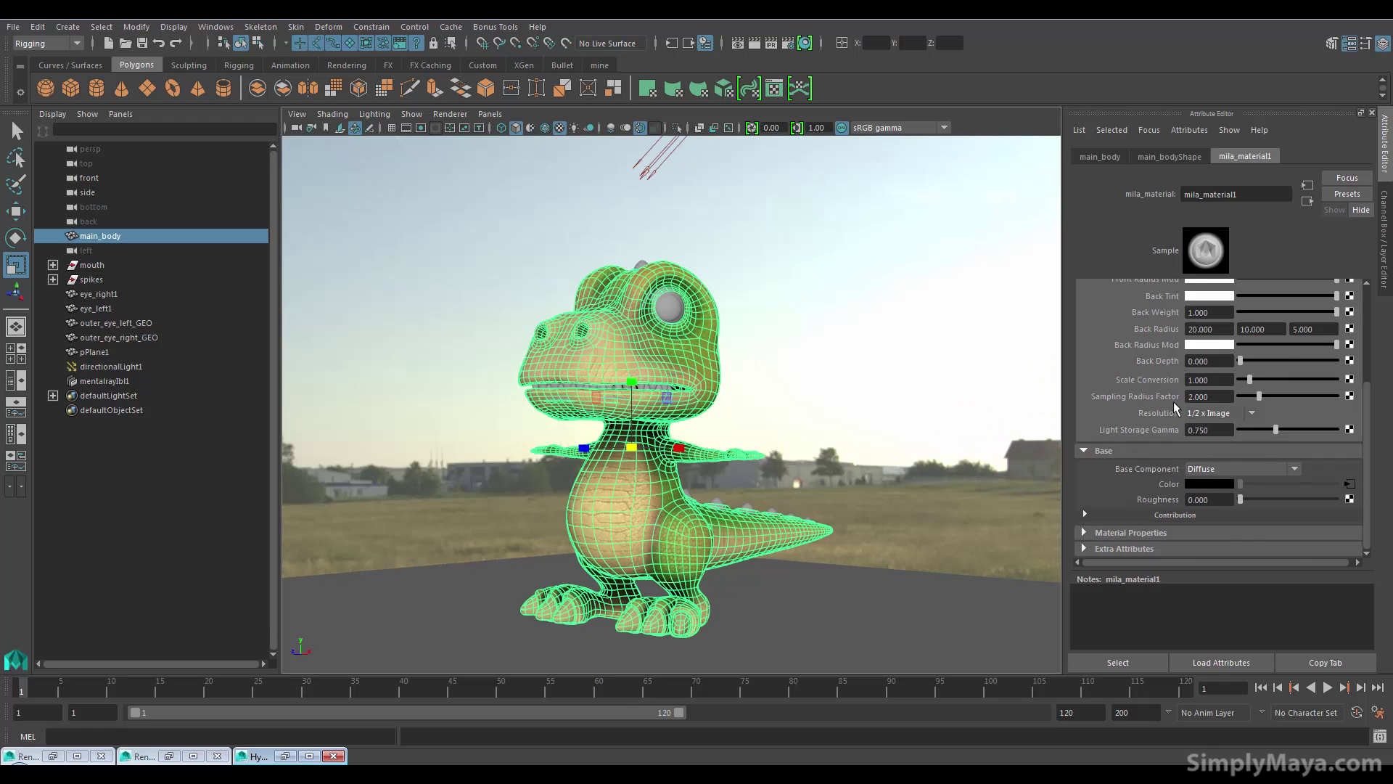
scroll(1172, 403, "up", 4)
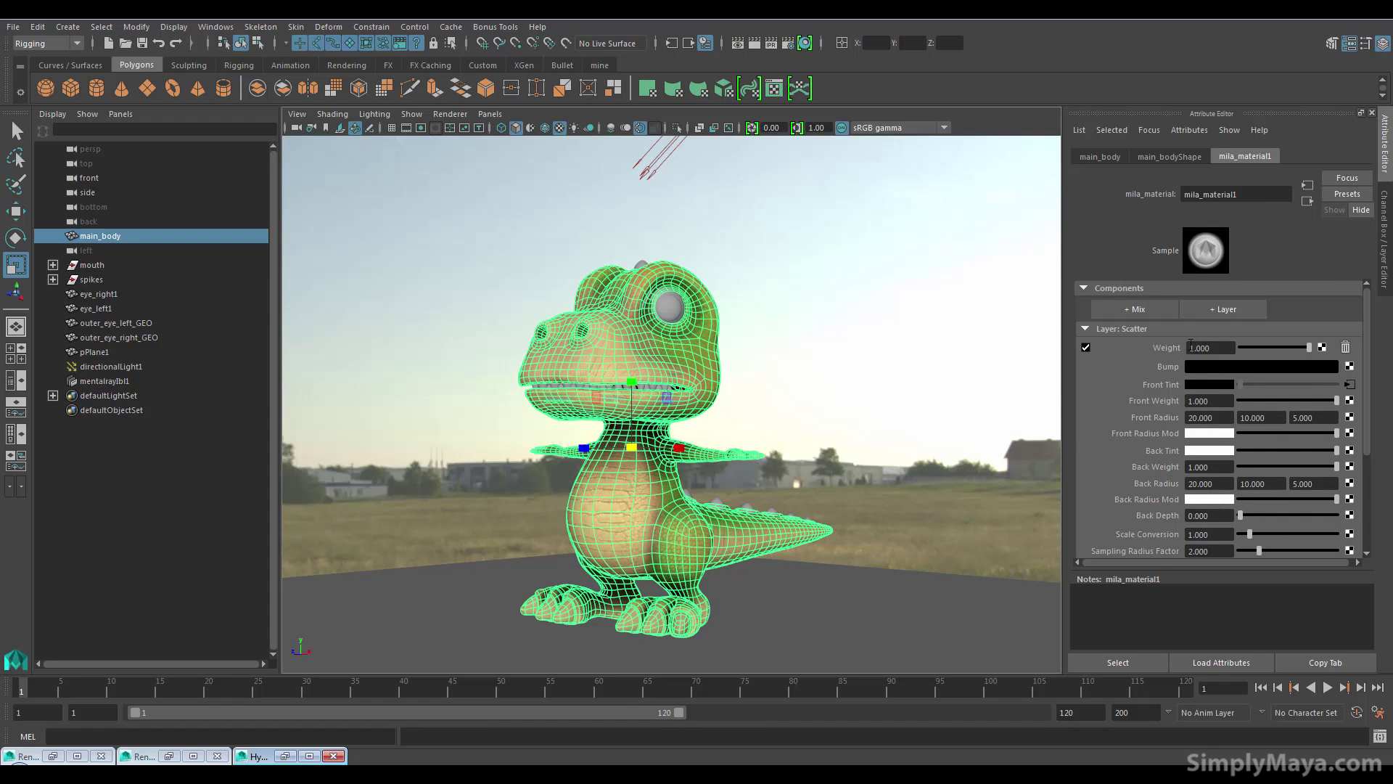
scroll(1234, 436, "down", 5)
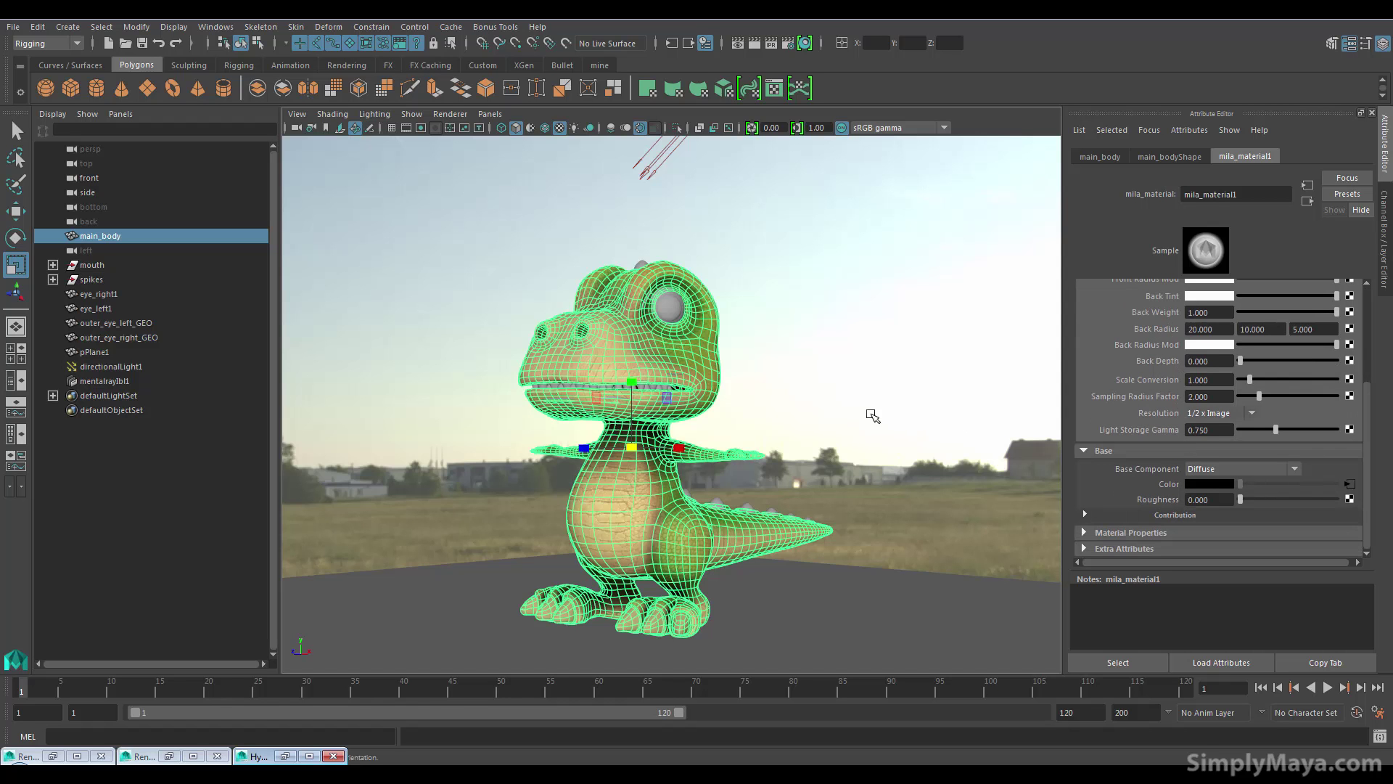
middle_click_drag(743, 395, 752, 394, "alt")
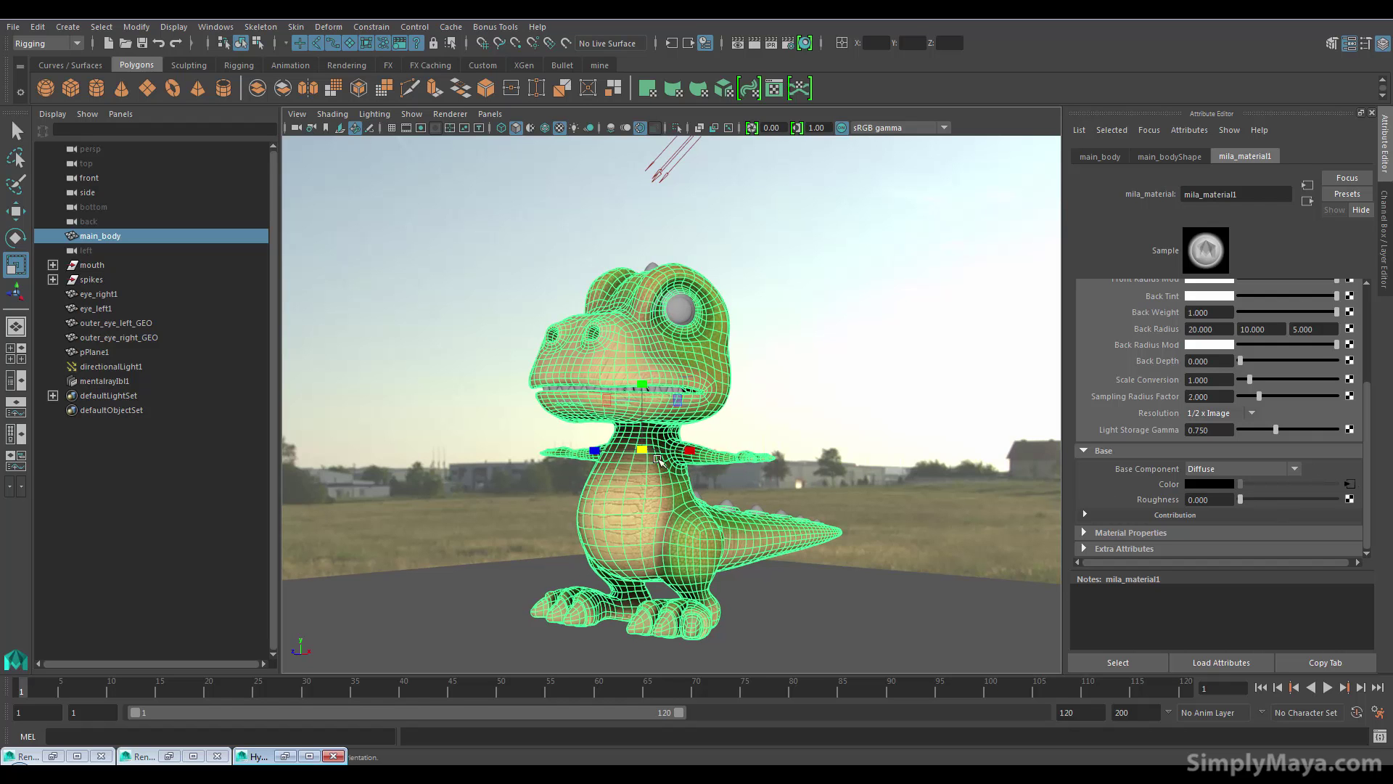
left_click_drag(1370, 435, 1367, 352)
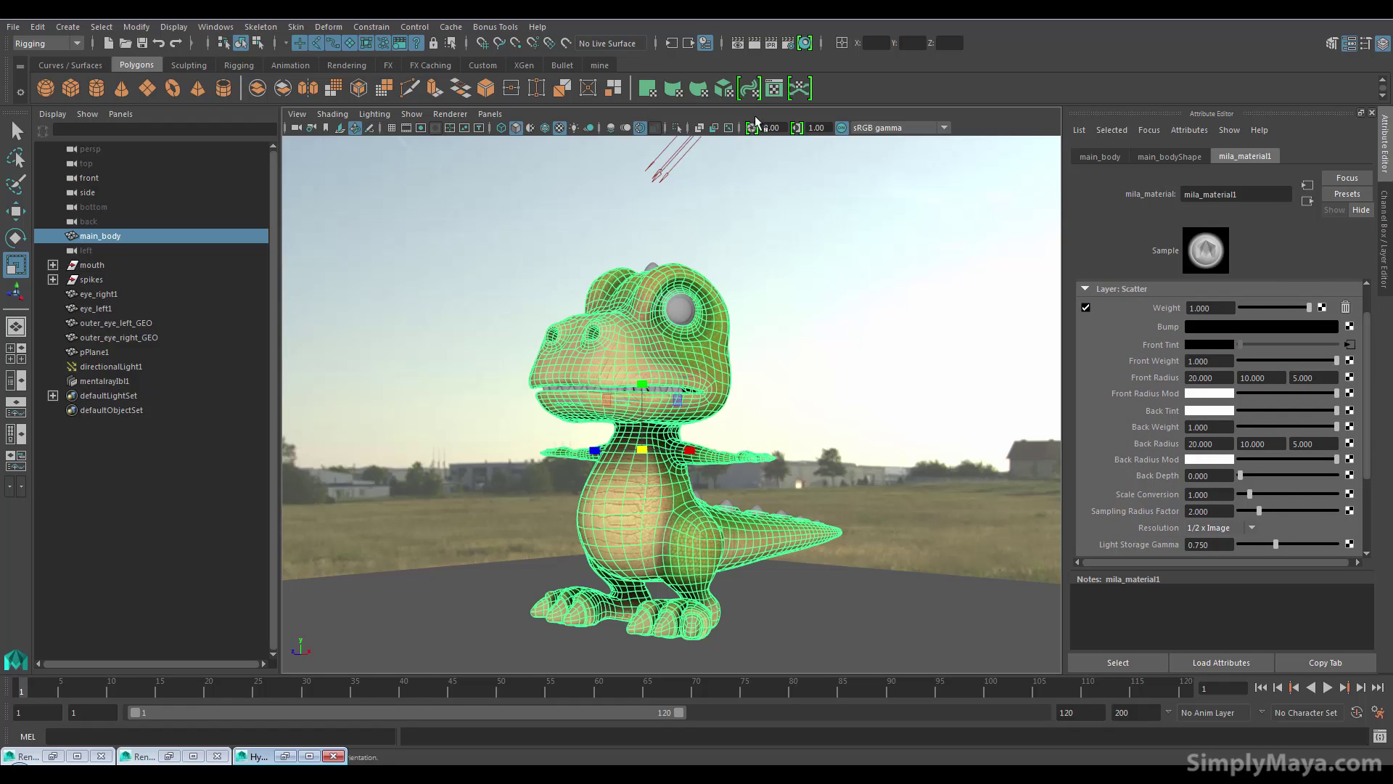
Render the current perspective view with mental ray and move the render window clear of the material settings
left_click(737, 42)
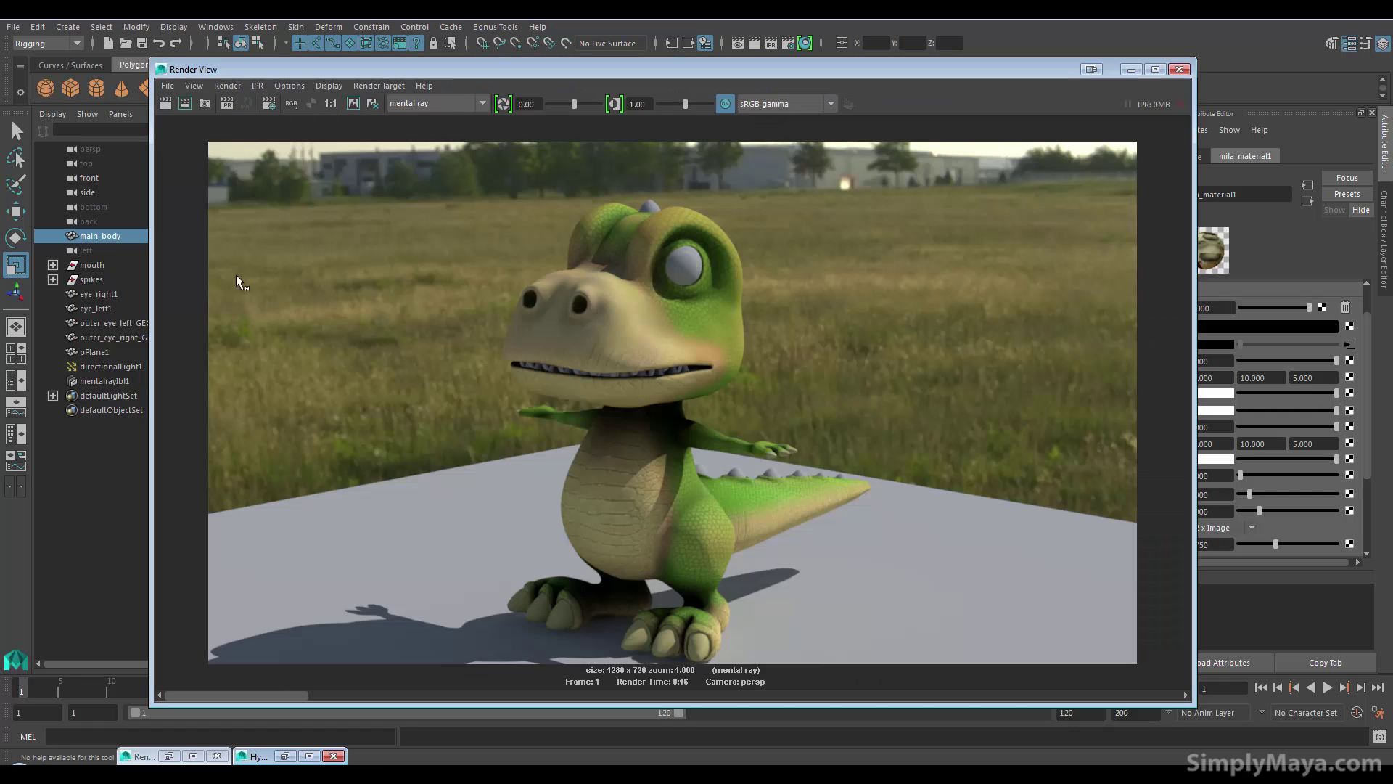
left_click(166, 103)
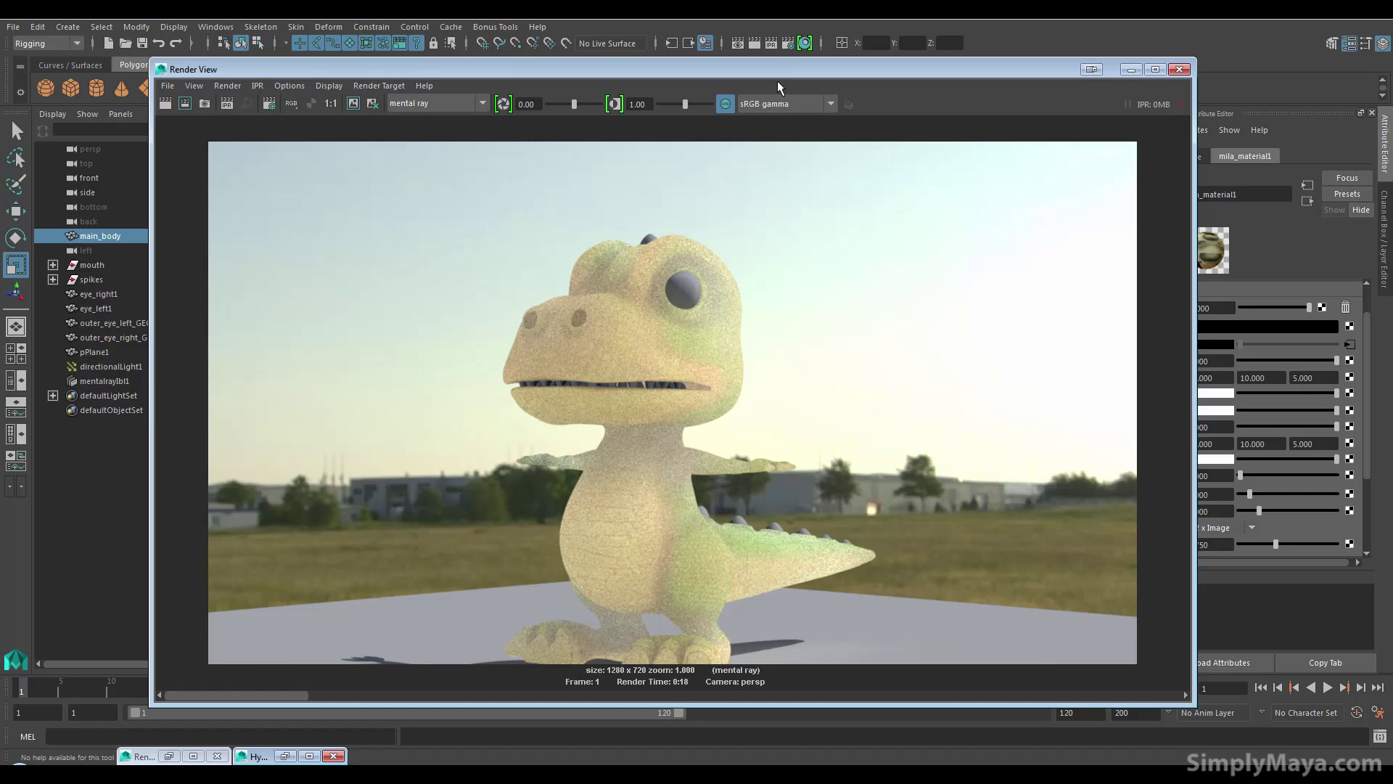
left_click_drag(769, 81, 635, 69)
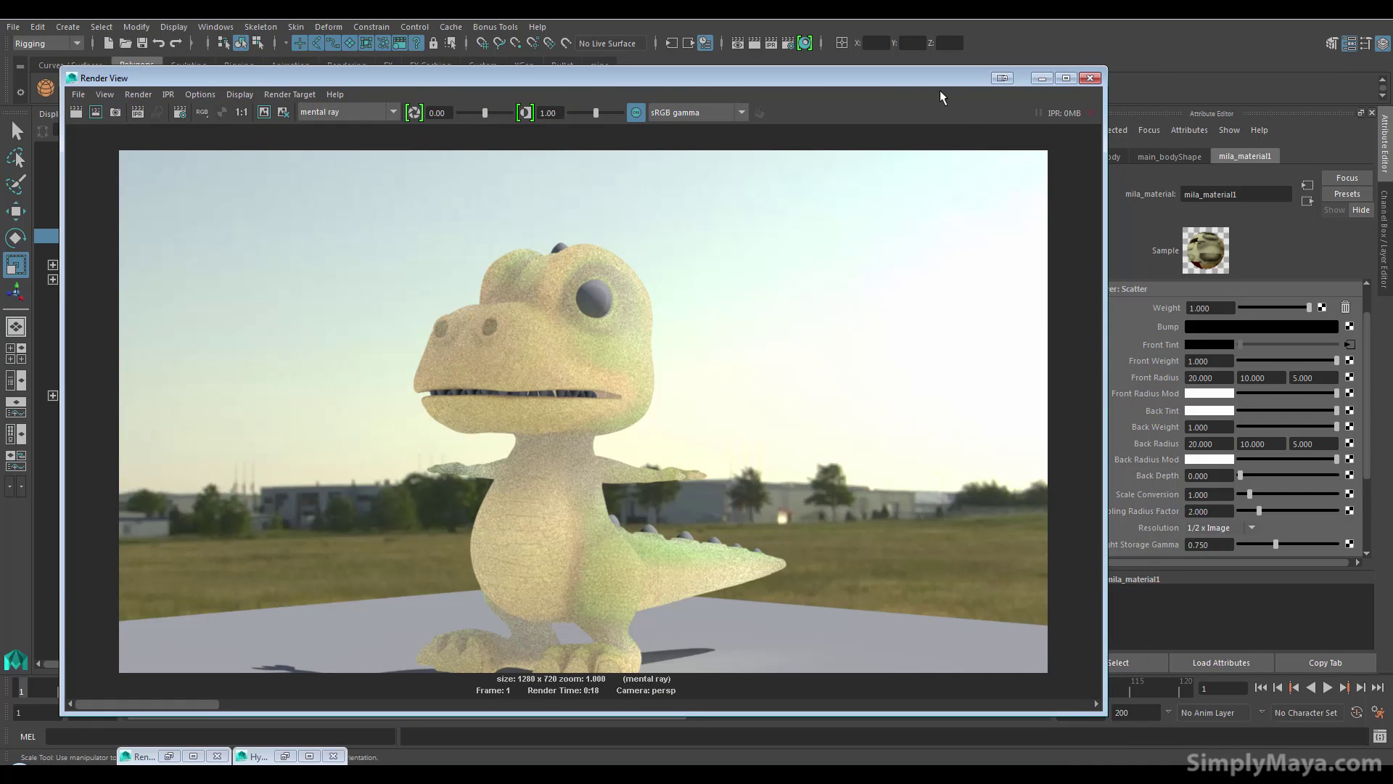
left_click_drag(894, 81, 880, 83)
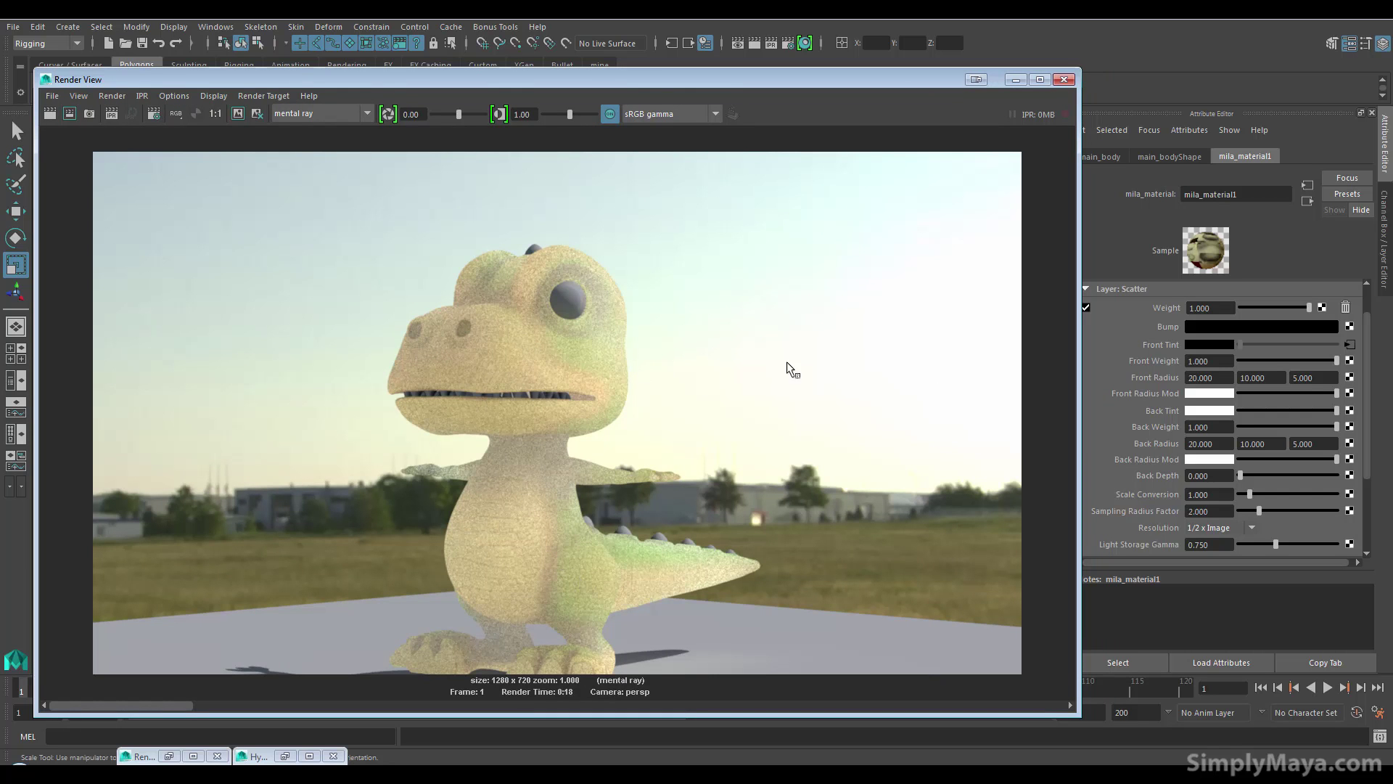
Break the file2 texture connection on the Scatter layer's Front Tint and render the dinosaur again
right_click(1160, 342)
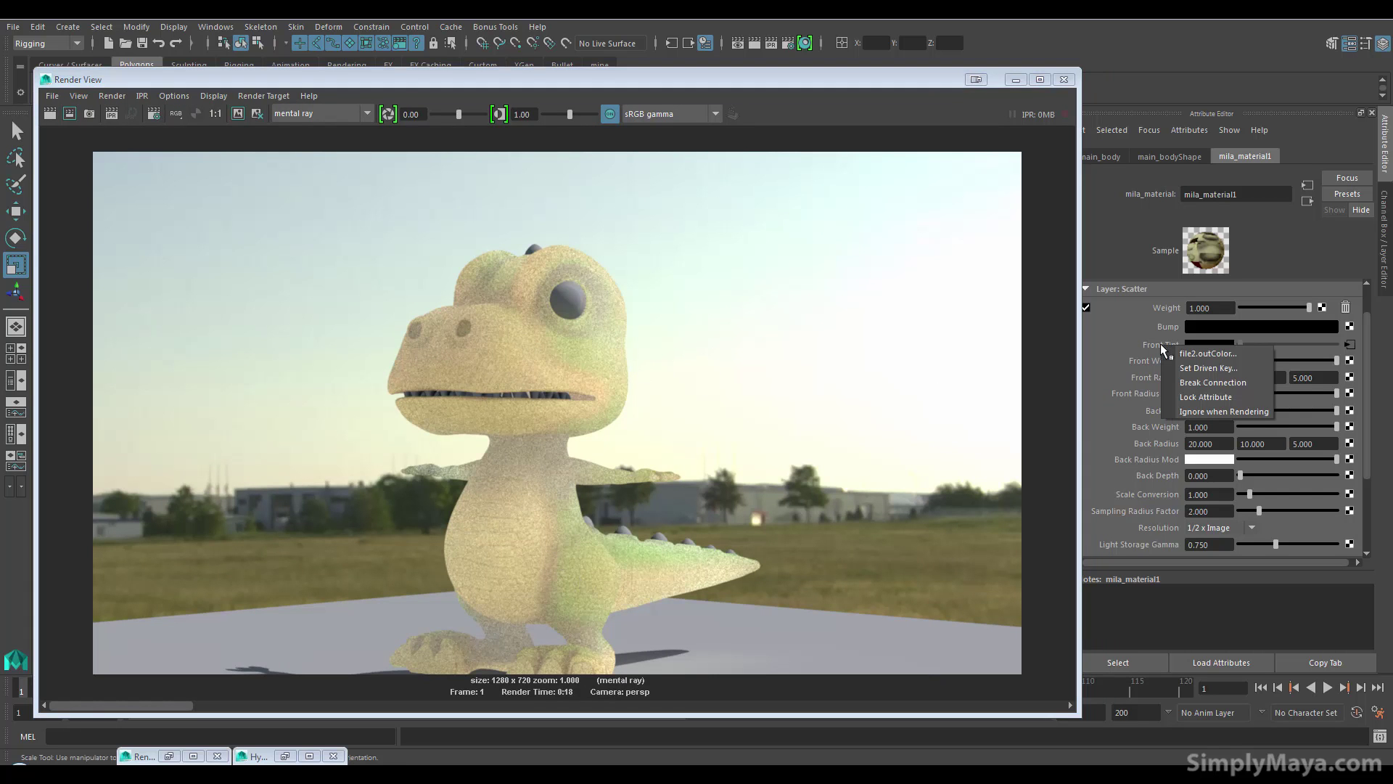
left_click(1169, 382)
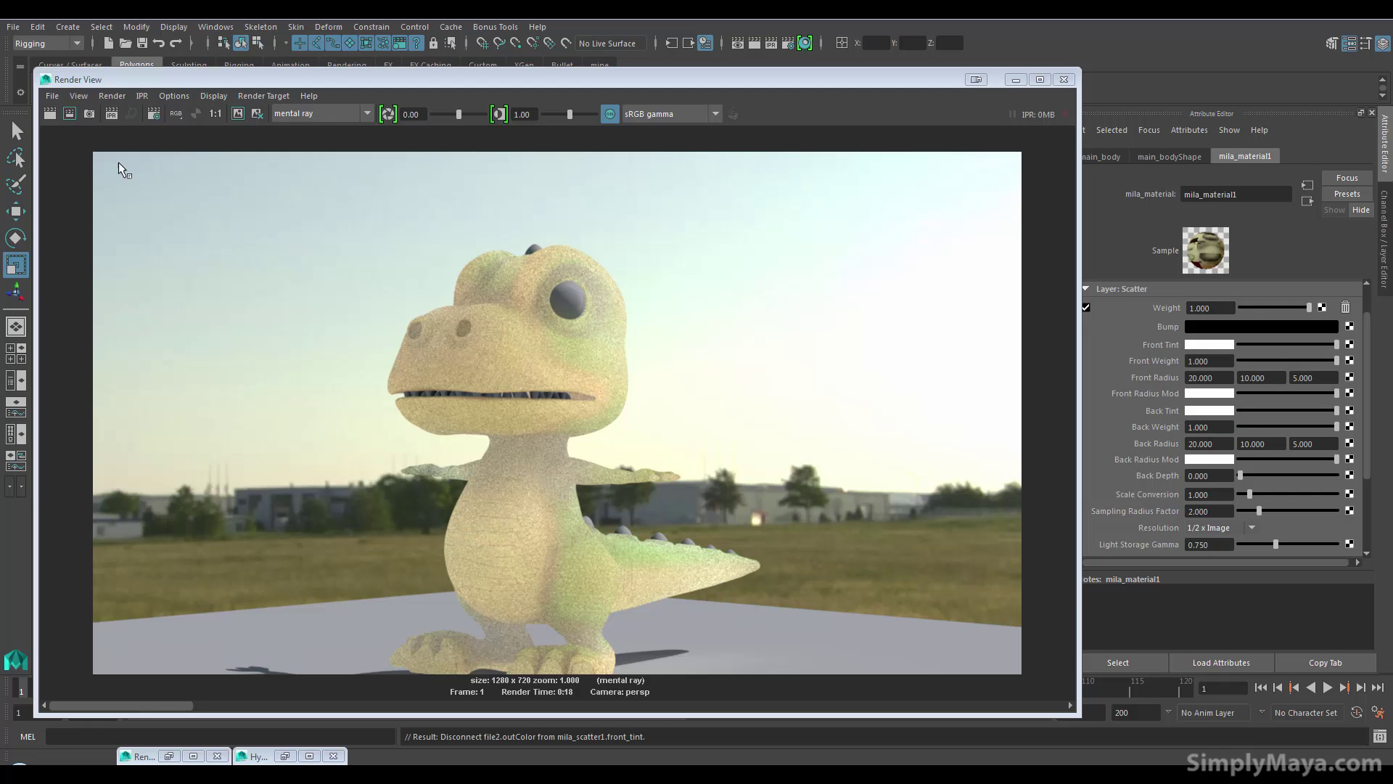
left_click(50, 114)
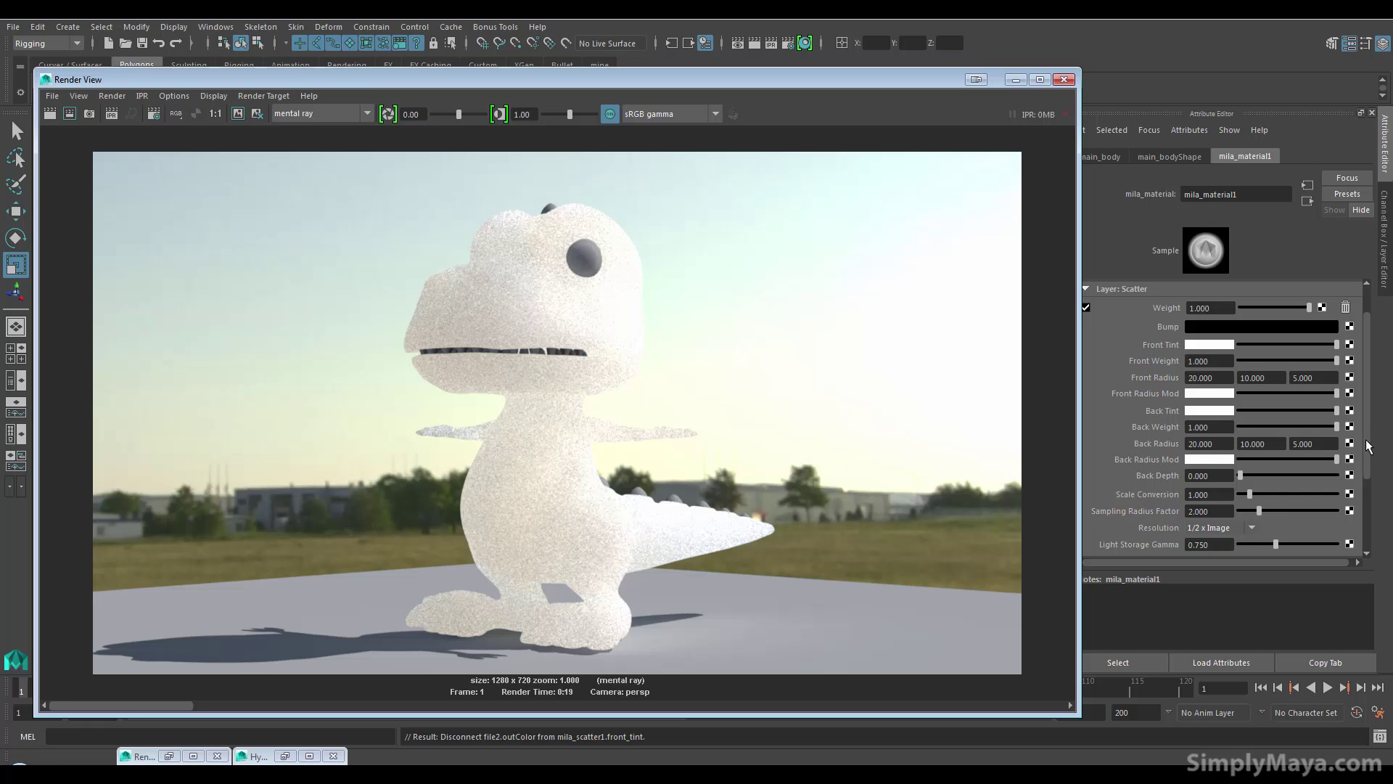
Set the Scatter layer's Scale Conversion to 20 and render the dinosaur again
scroll(1371, 457, "down", 2)
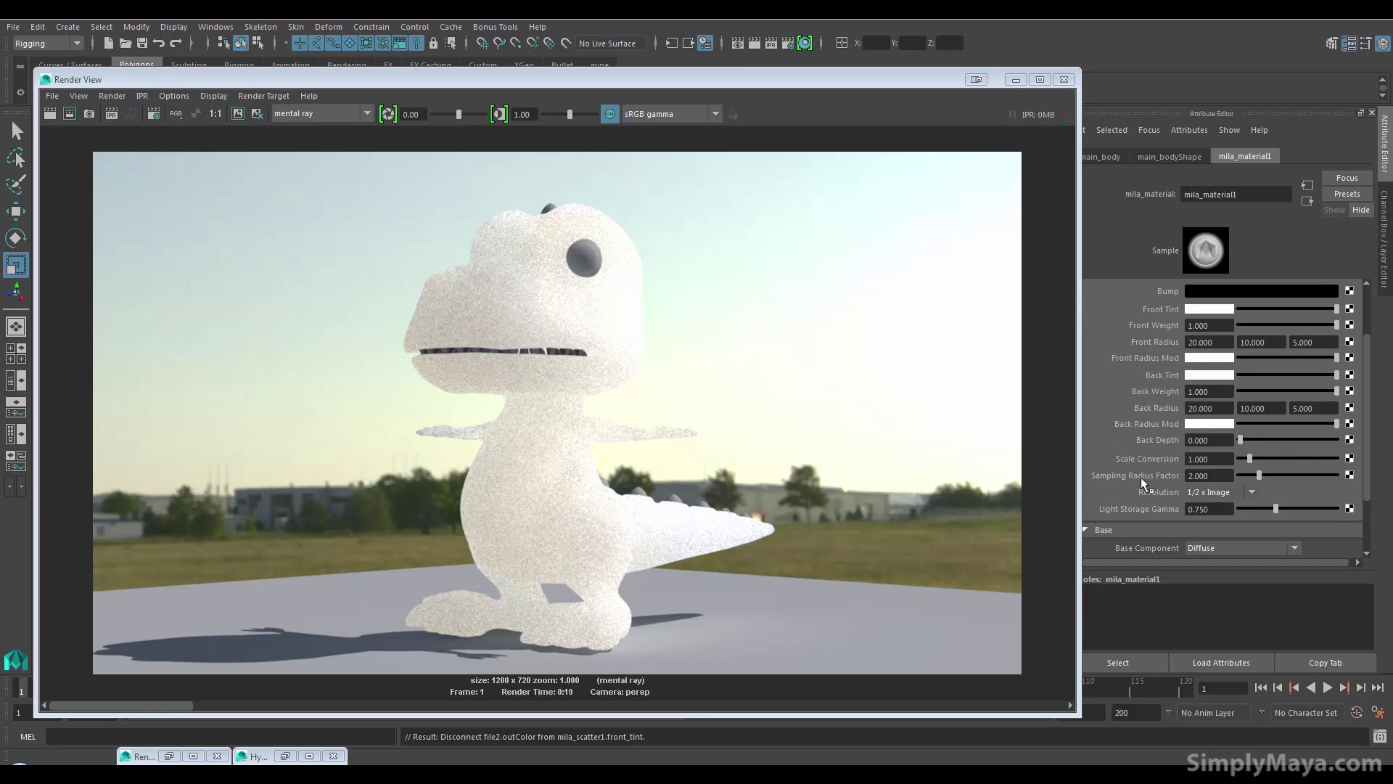
left_click(1214, 460)
type("20")
key("Return")
left_click(49, 114)
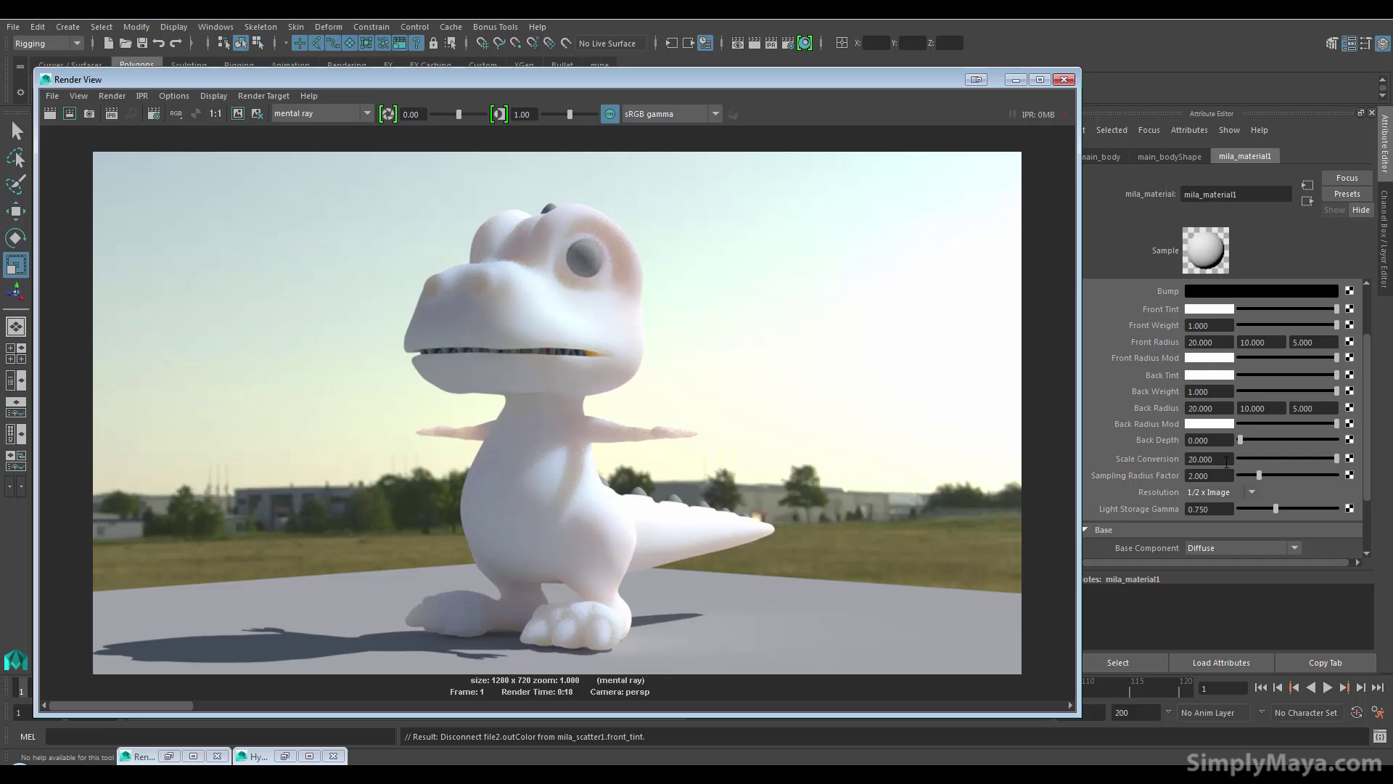
Set the Scale Conversion to 40, keep the existing render for comparison, and render again
left_click_drag(1220, 459, 1110, 459)
type("40")
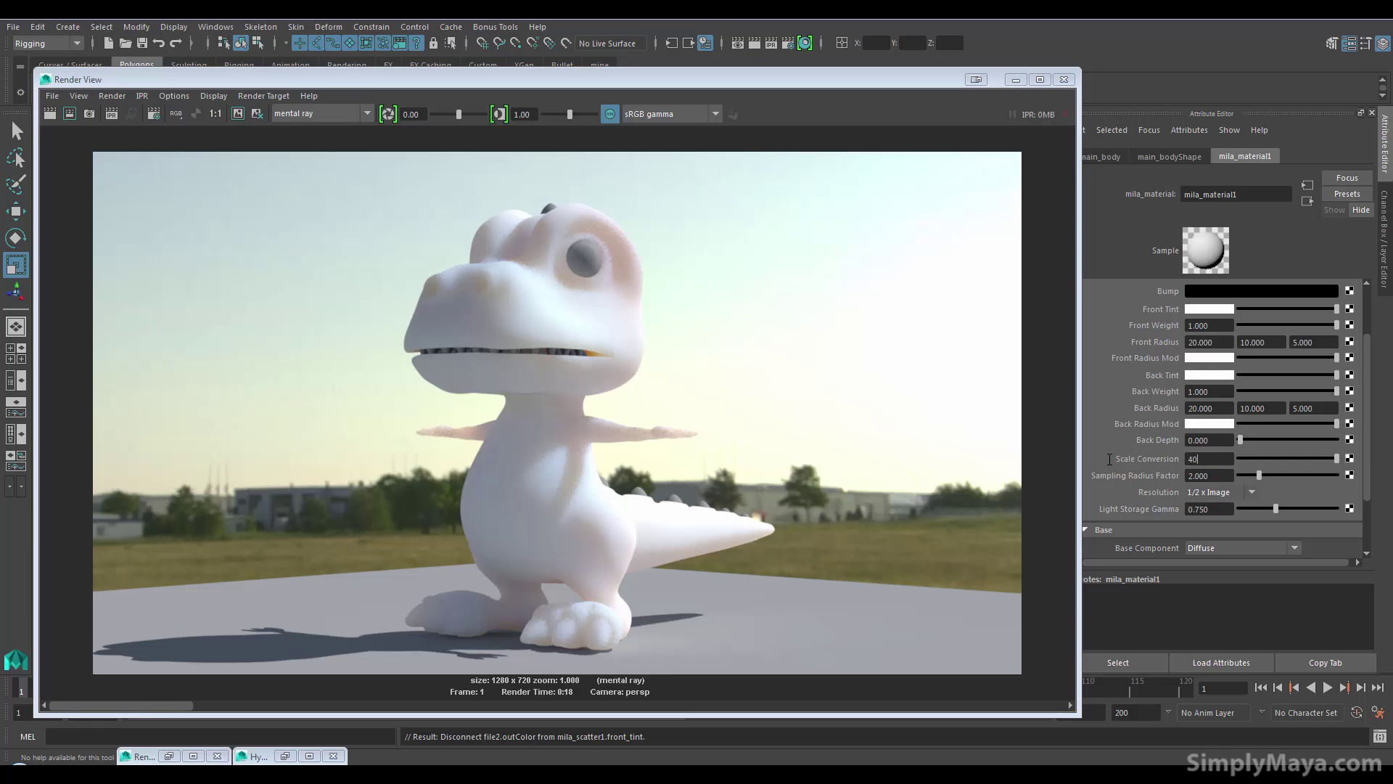
key("Return")
left_click(236, 114)
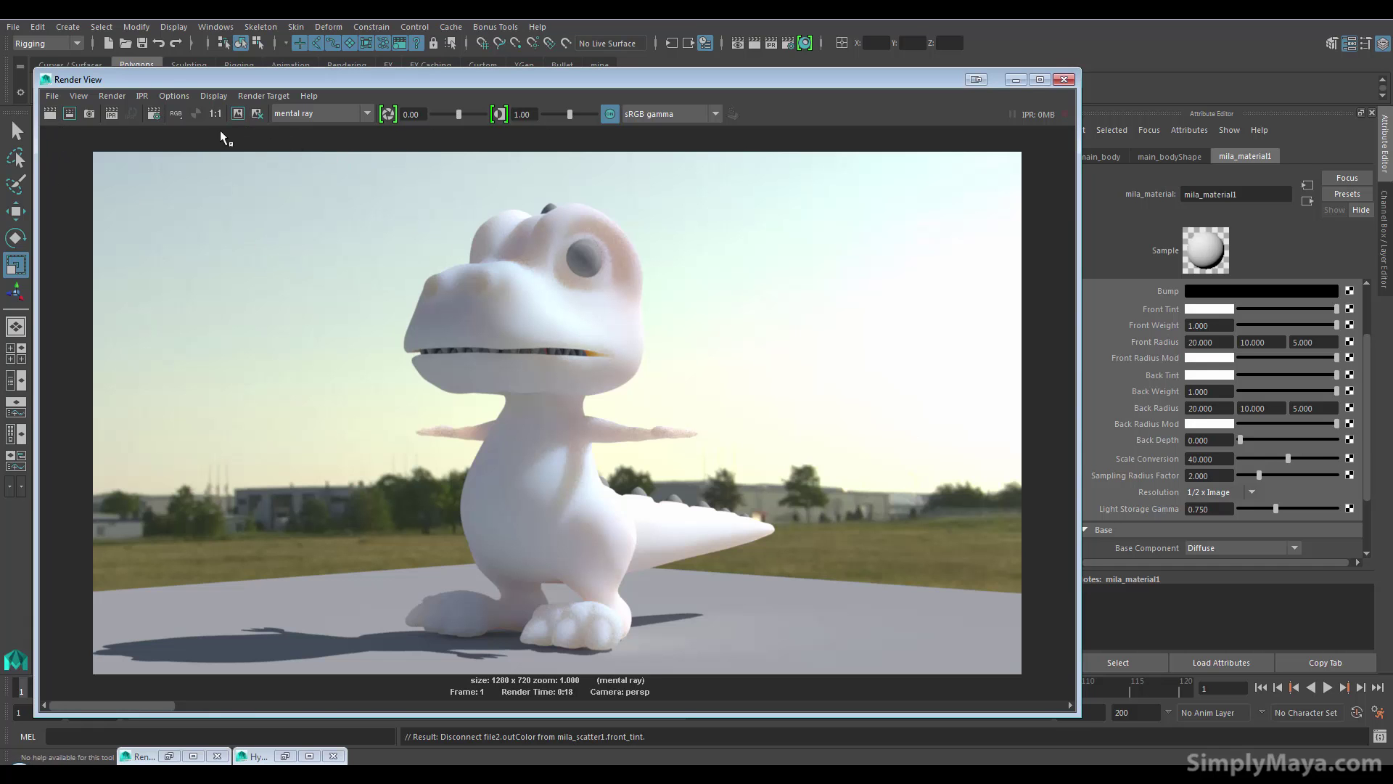
left_click(51, 115)
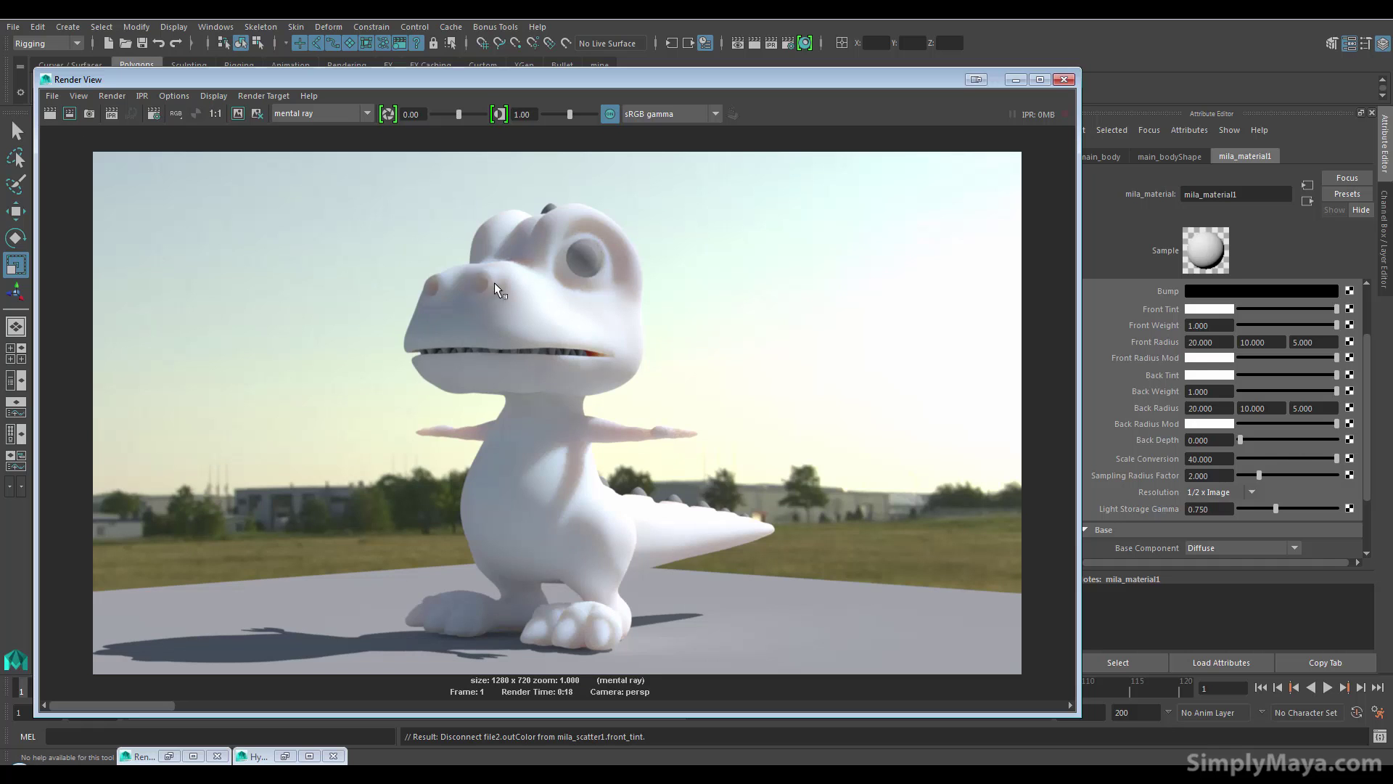
Compare the kept render with the newest one, examining the scattering around the dinosaur's eyes, nostrils and chest
left_click(186, 703)
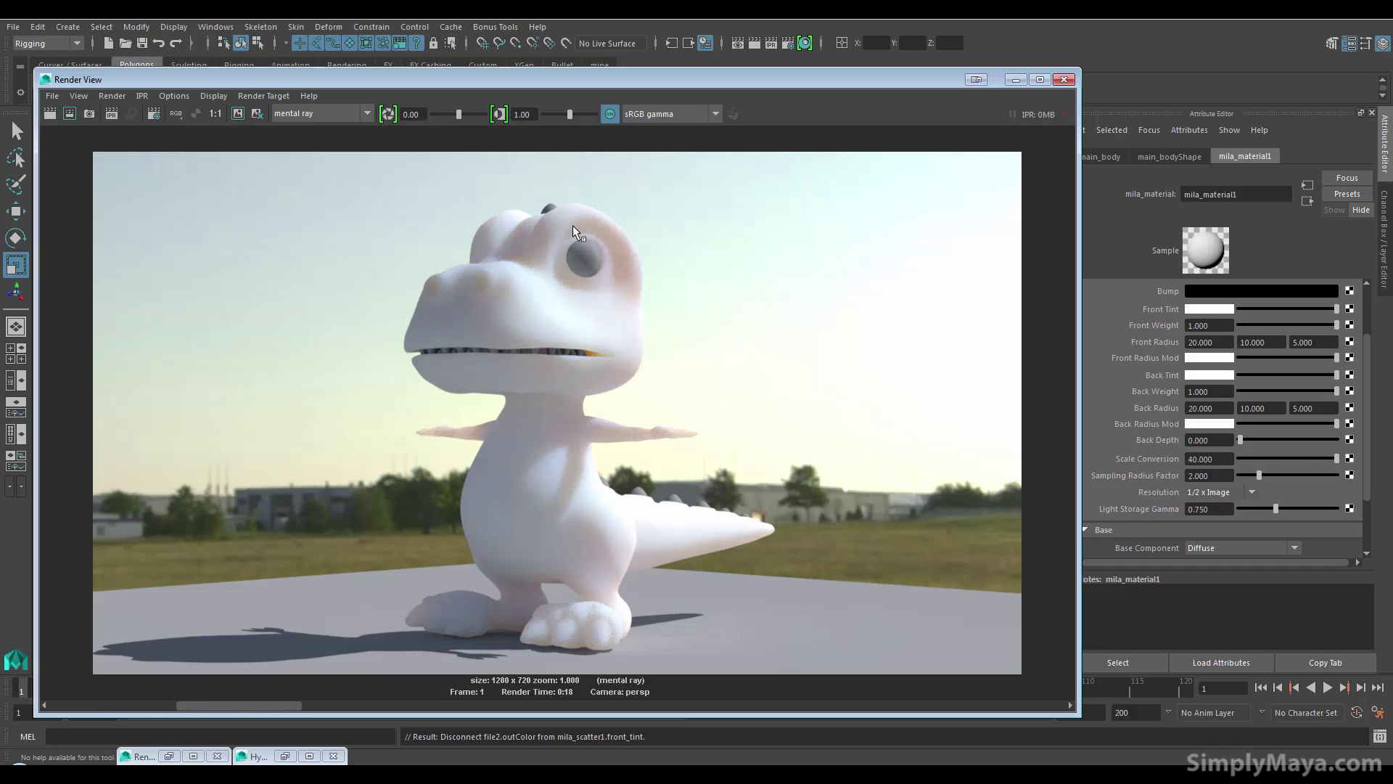
left_click(158, 704)
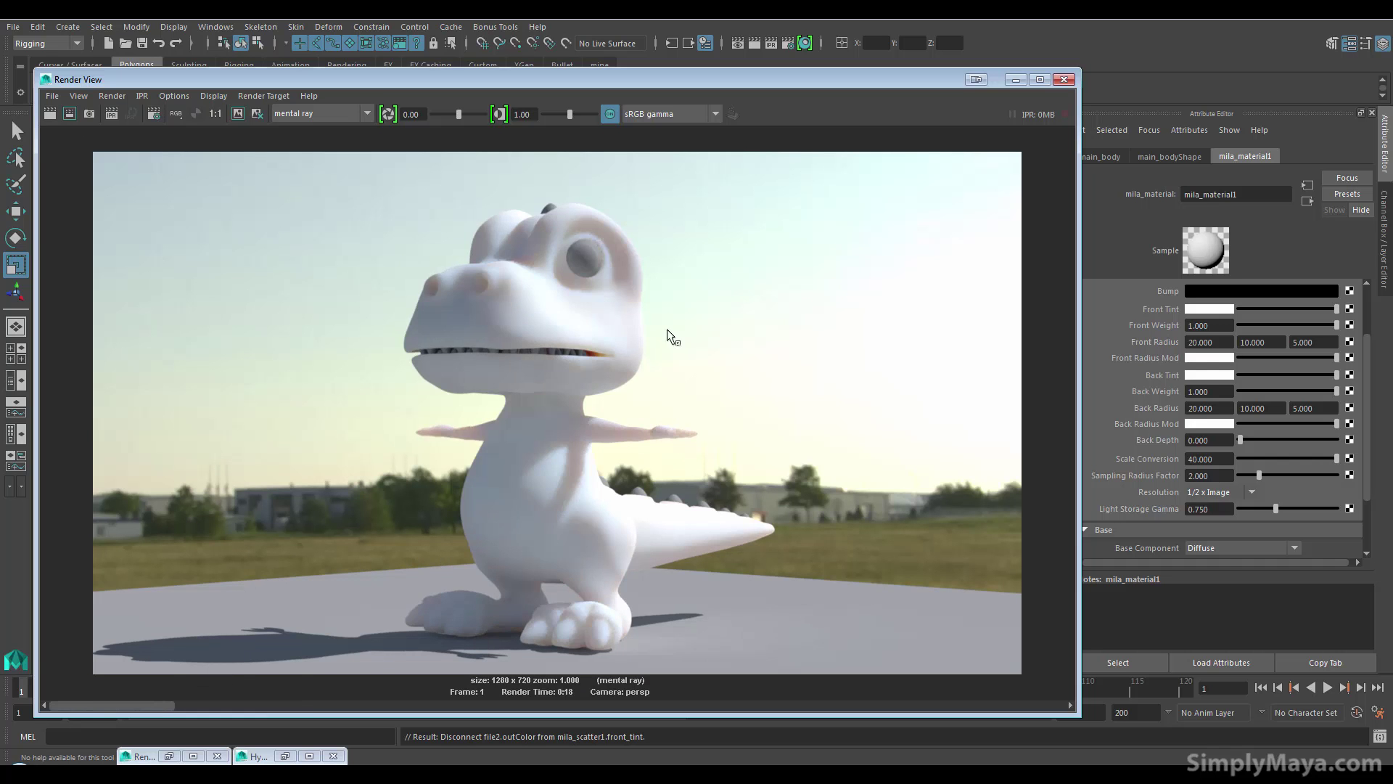
left_click(181, 702)
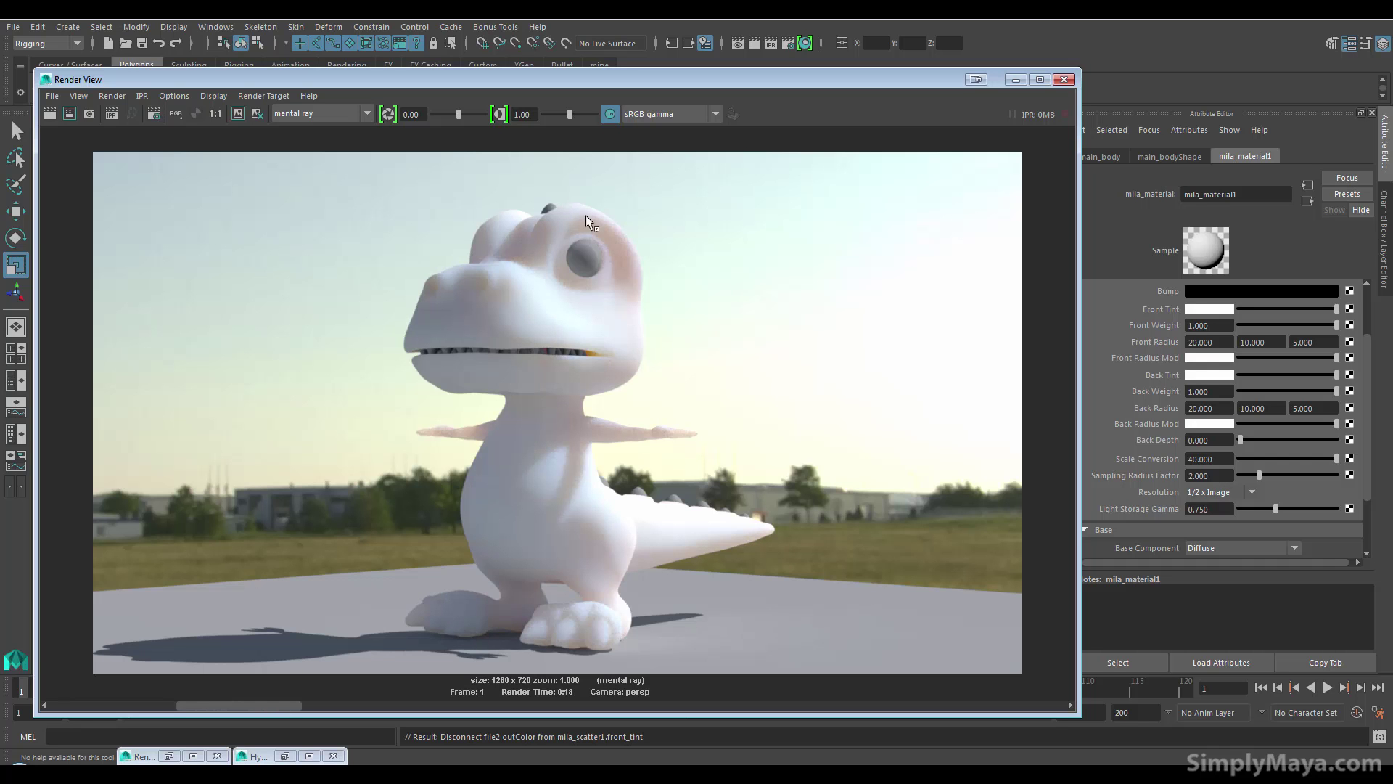
left_click(161, 703)
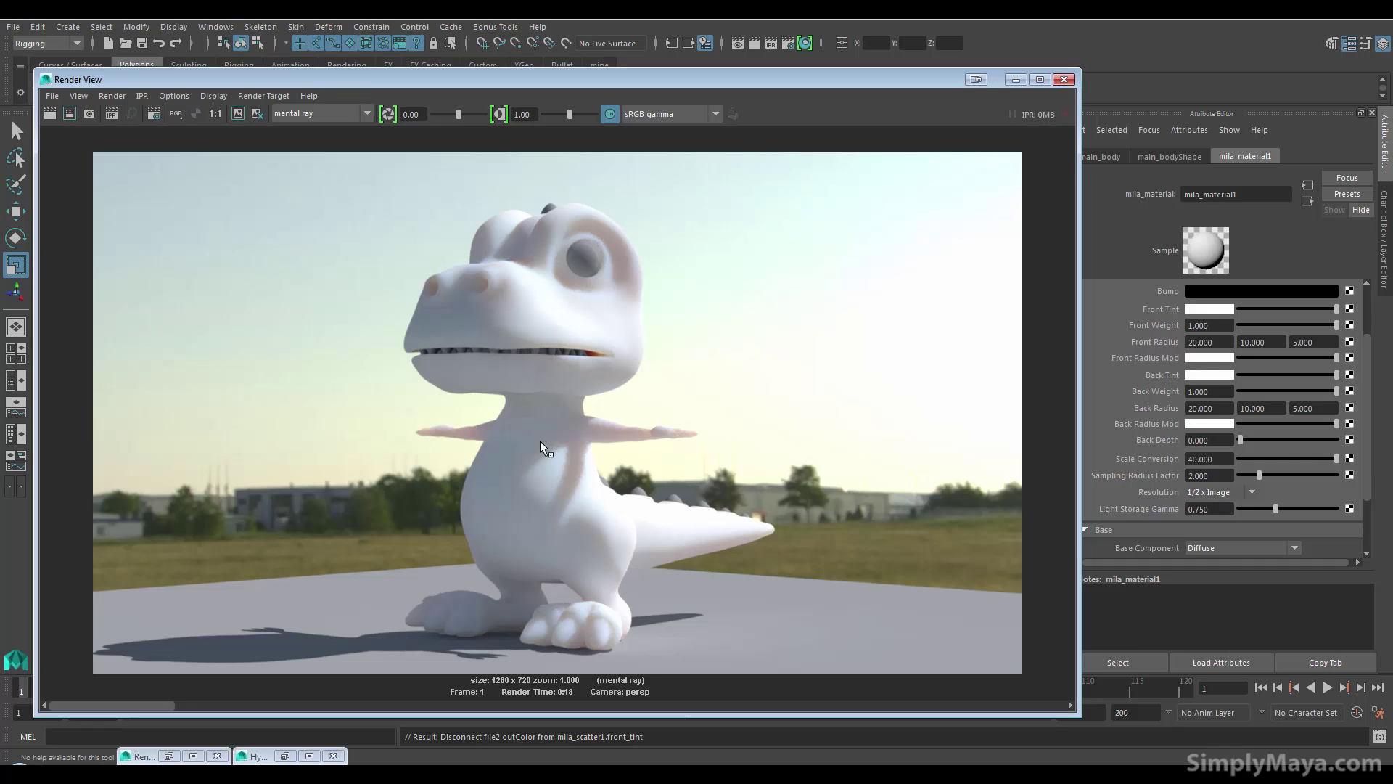
left_click(1226, 458)
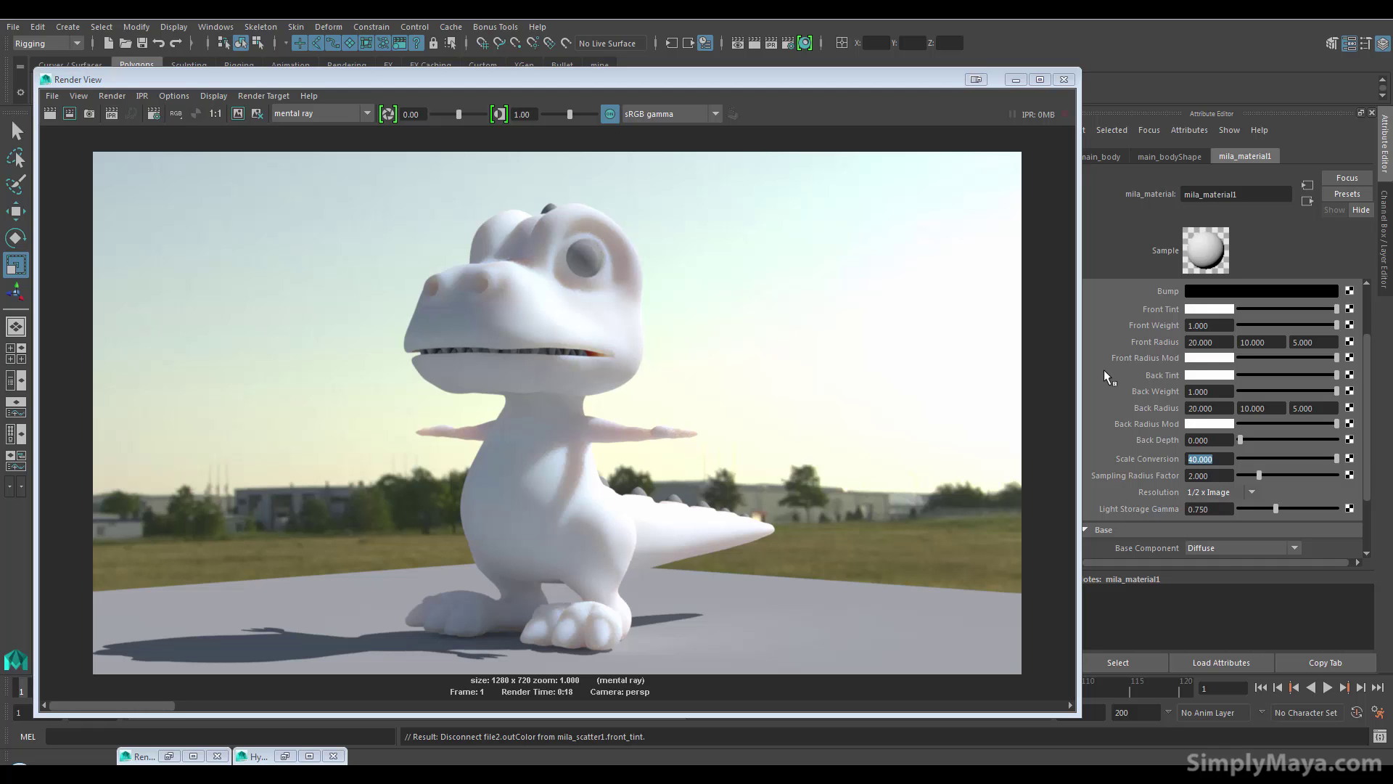
left_click(179, 702)
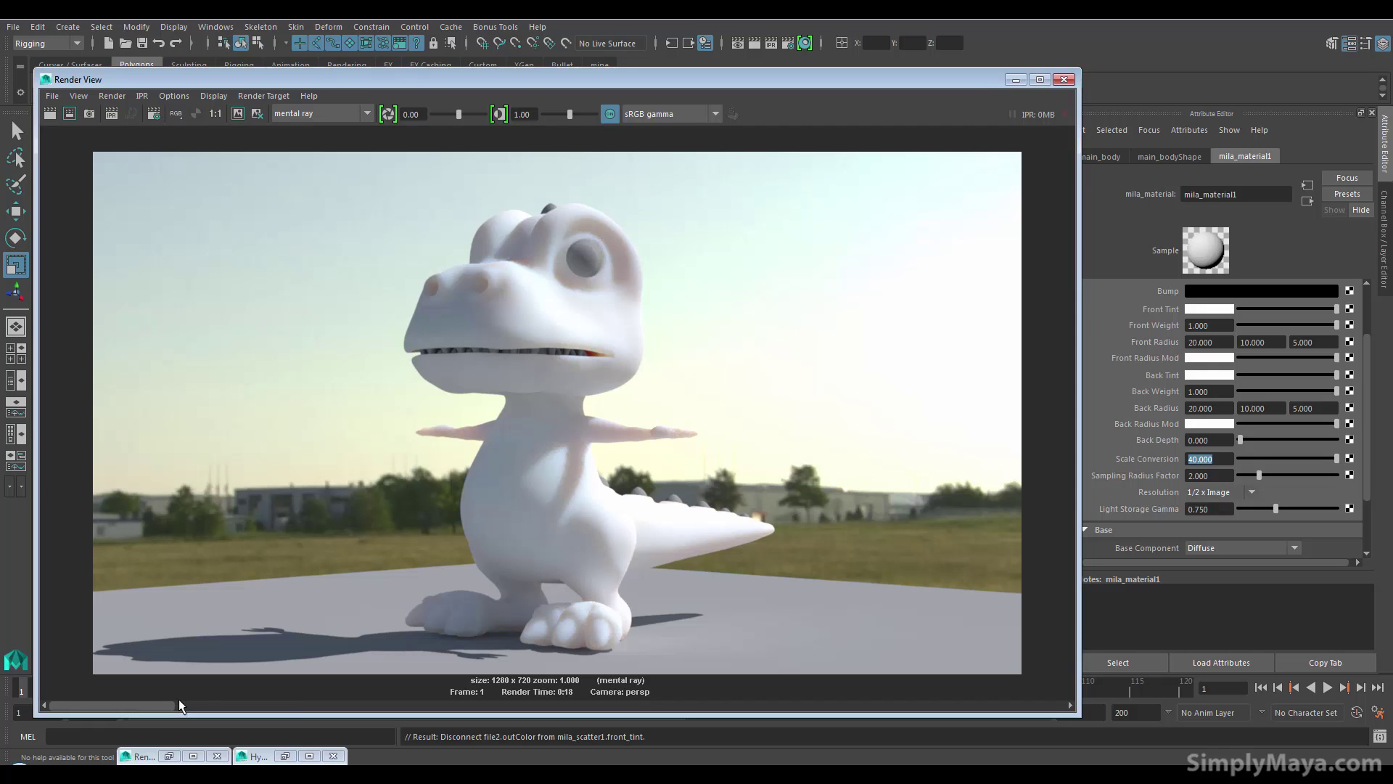
left_click_drag(255, 699, 209, 700)
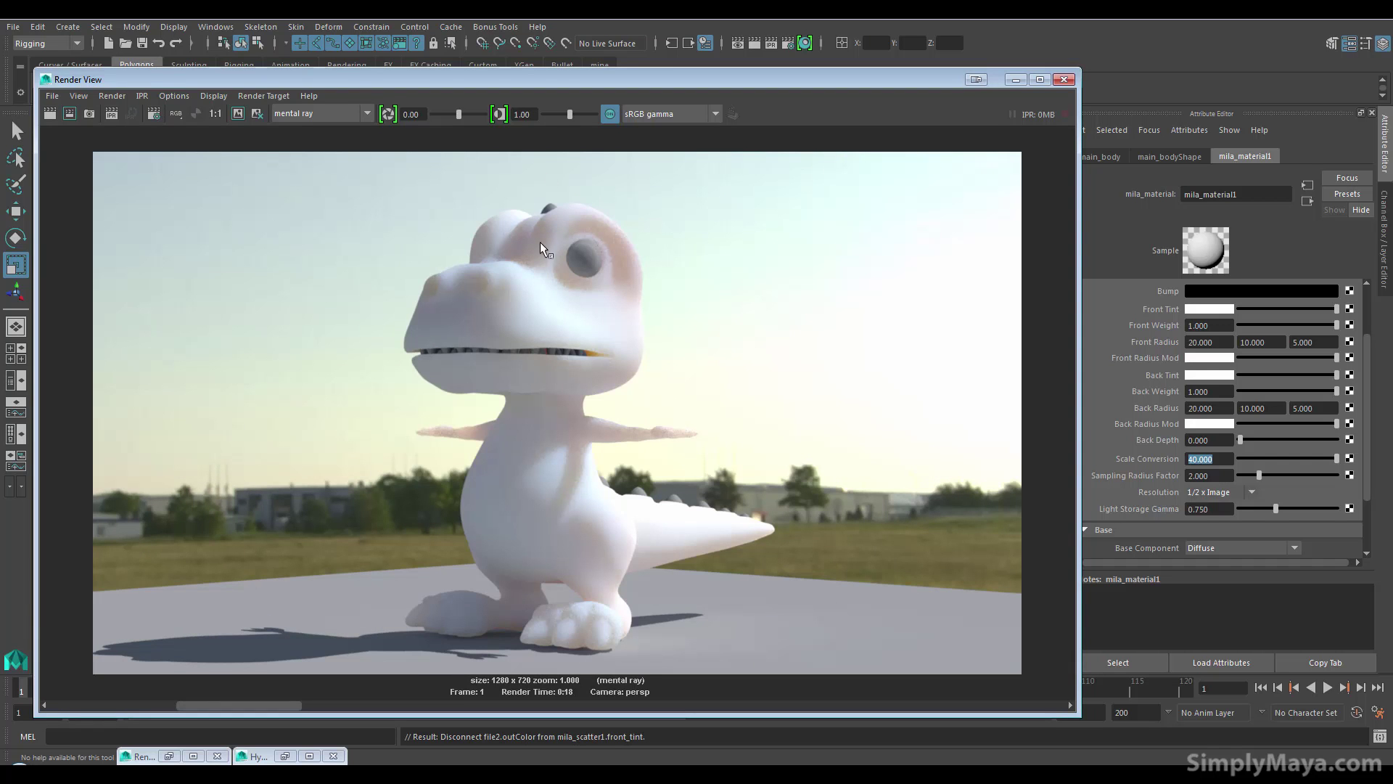
left_click(150, 704)
left_click(181, 705)
left_click_drag(172, 702, 162, 705)
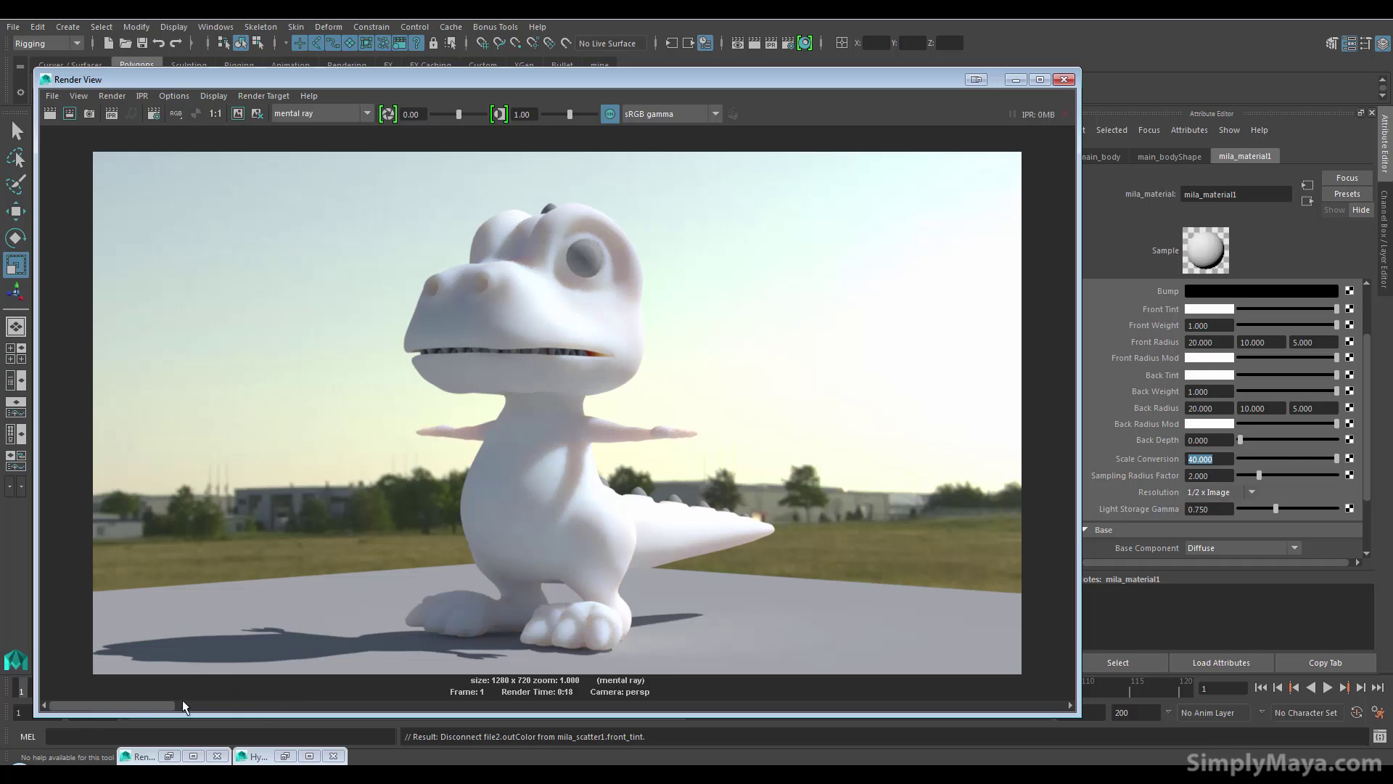
left_click(184, 704)
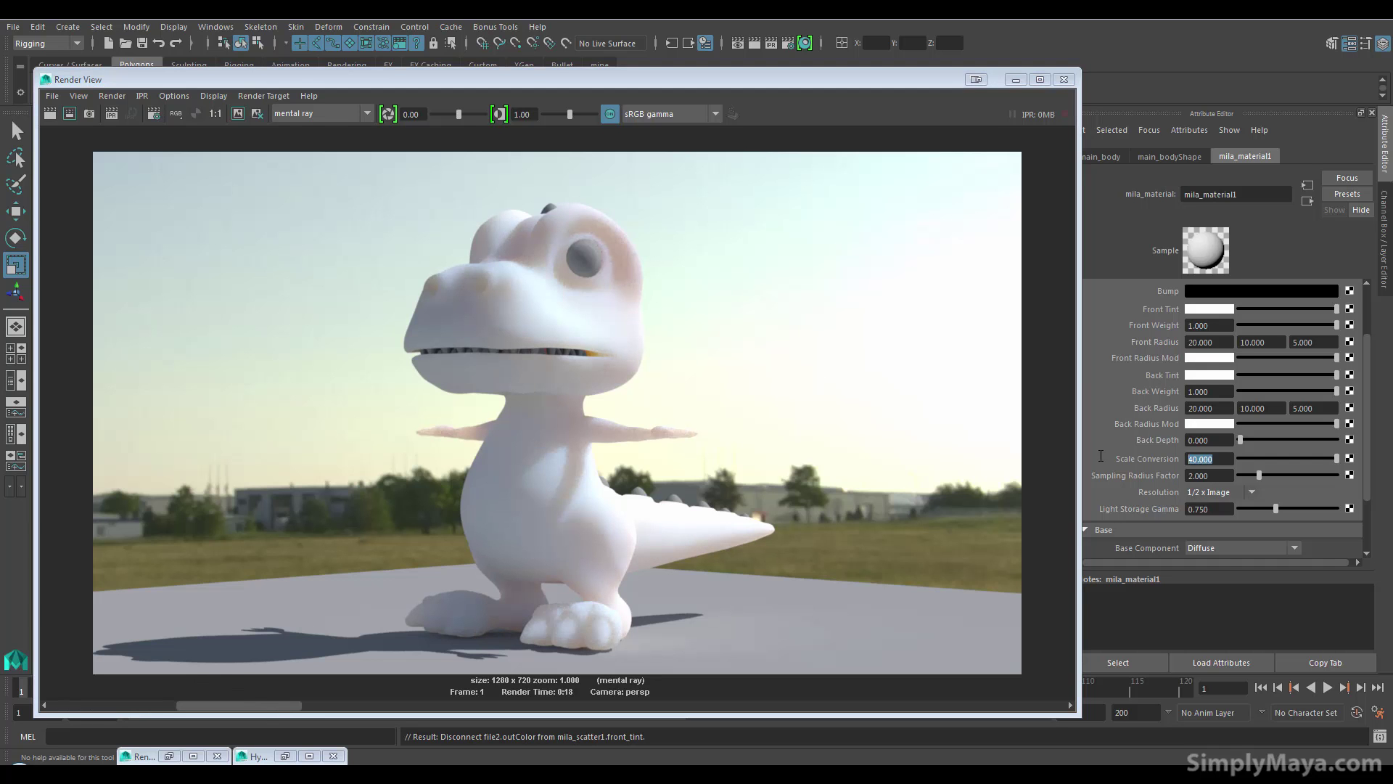
Set the Scale Conversion to 25 and the first two Front Radius values to 10 and 20
type("25")
key("Return")
left_click_drag(1188, 346, 1337, 346)
double_click(1229, 342)
type("10")
key("Tab")
type("20")
key("Return")
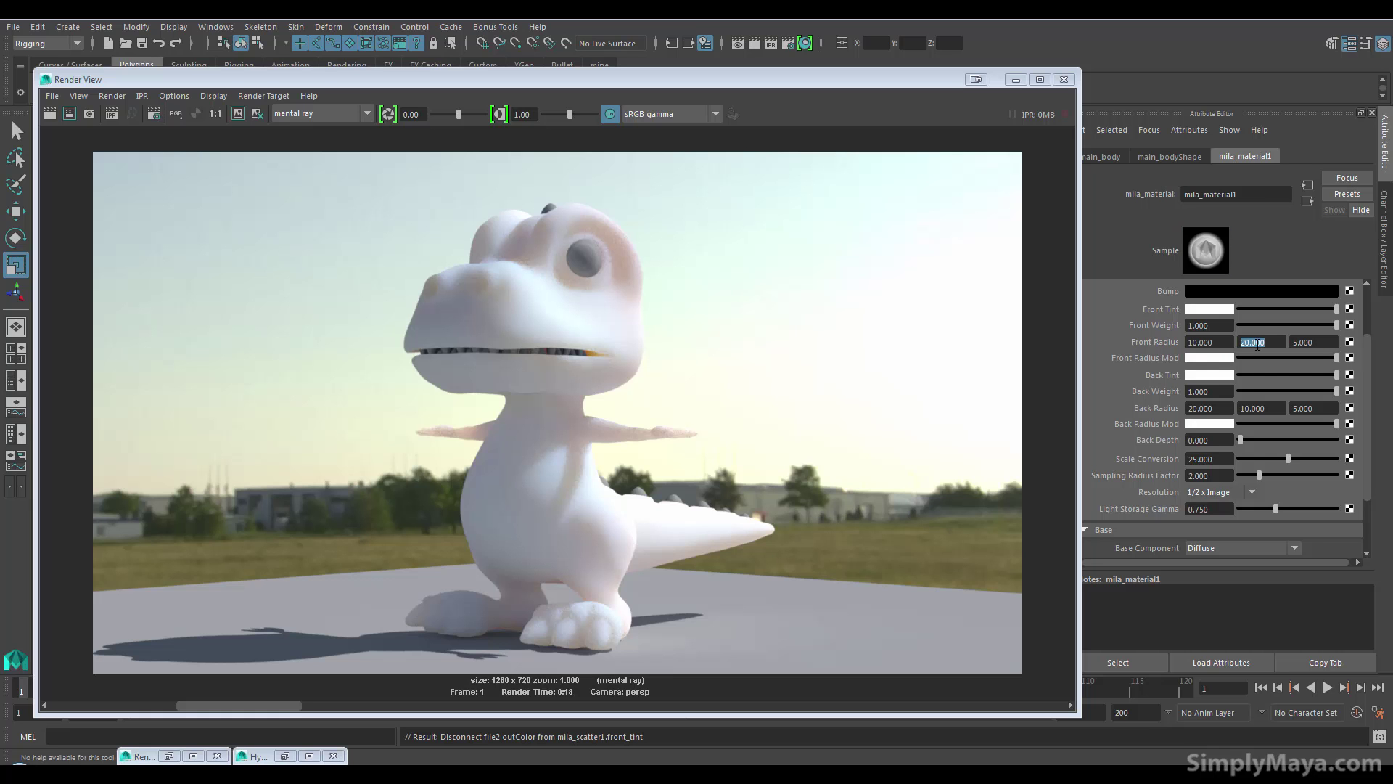
type("20")
Set the first two Back Radius values to 10 and 20 and render the dinosaur again
left_click(1218, 407)
type("10")
key("Tab")
type("20")
key("Return")
left_click(69, 114)
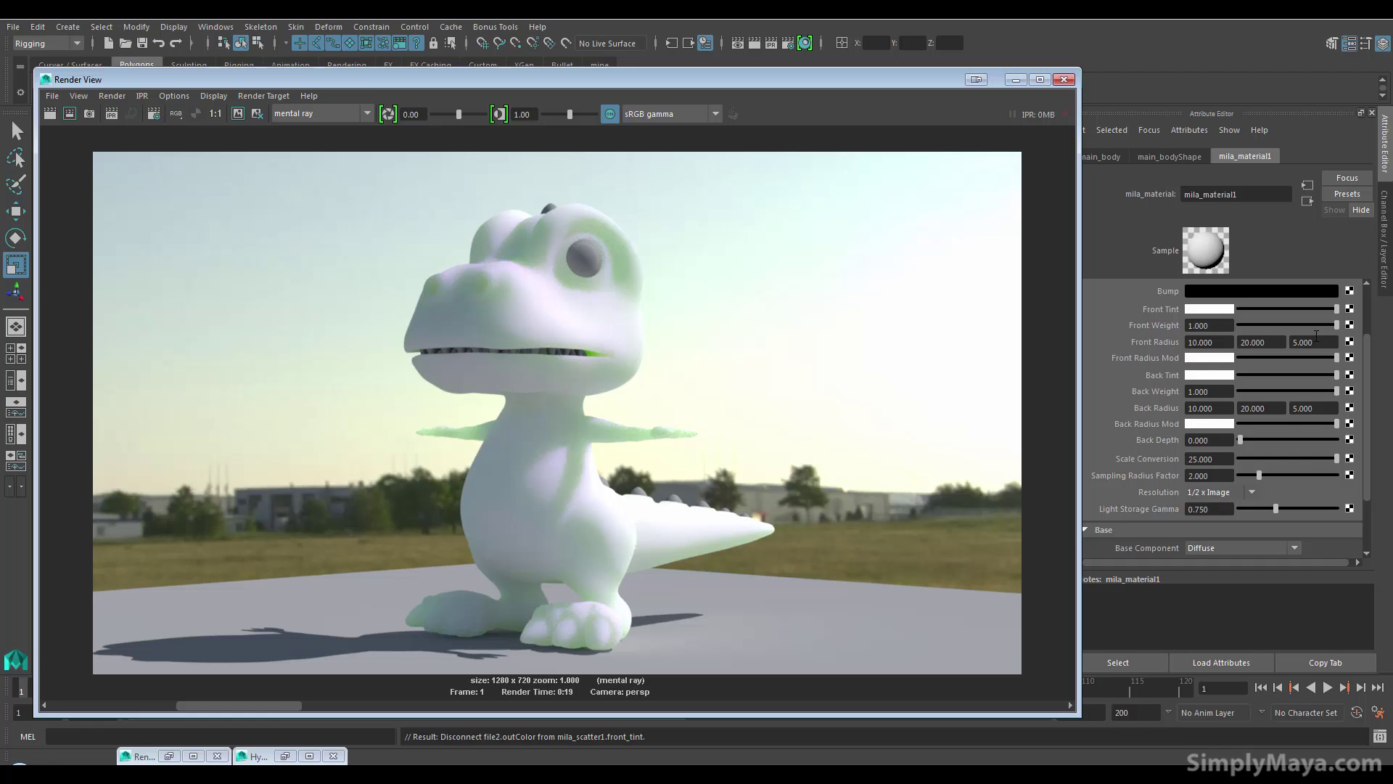
Connect the existing file2 texture from the Hypershade to the Scatter layer's Back Tint, and minimize the Hypershade
left_click(1280, 344)
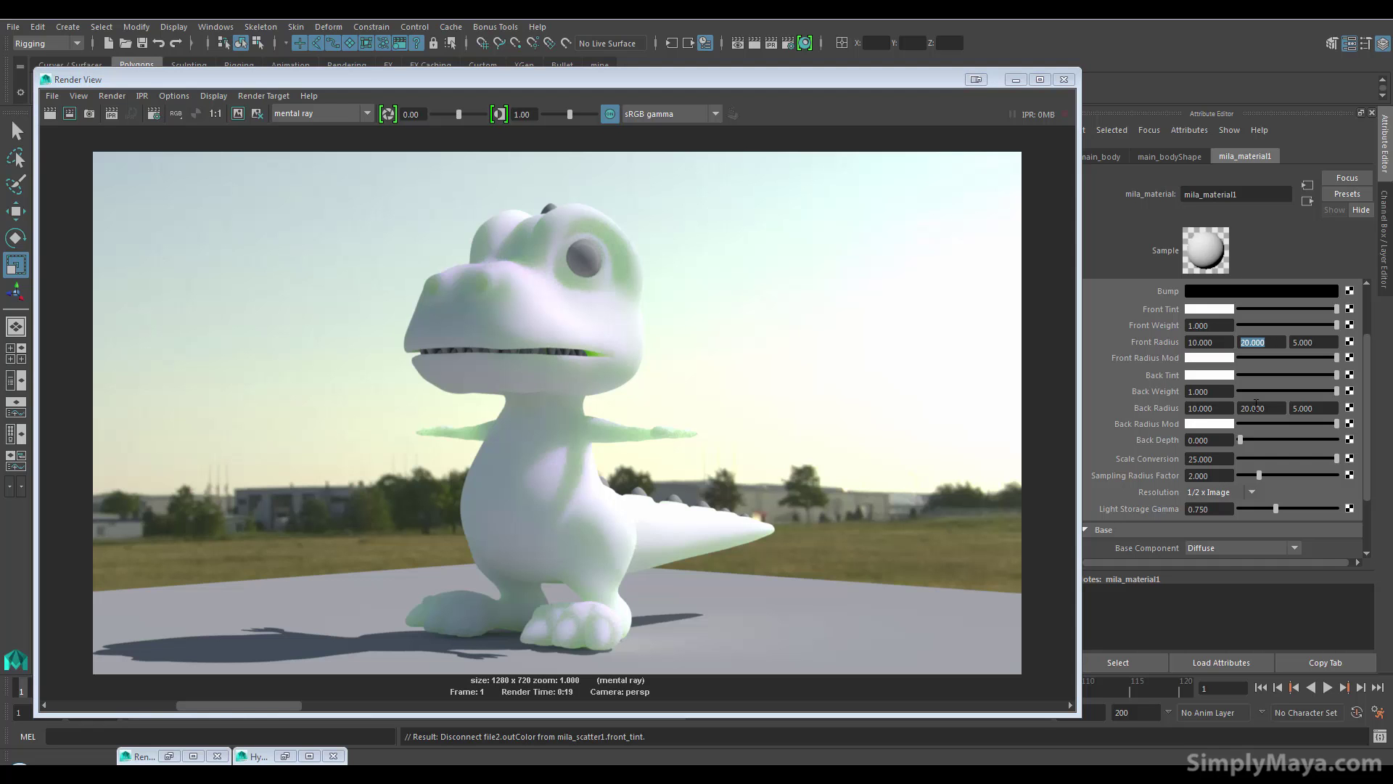
left_click(1243, 407)
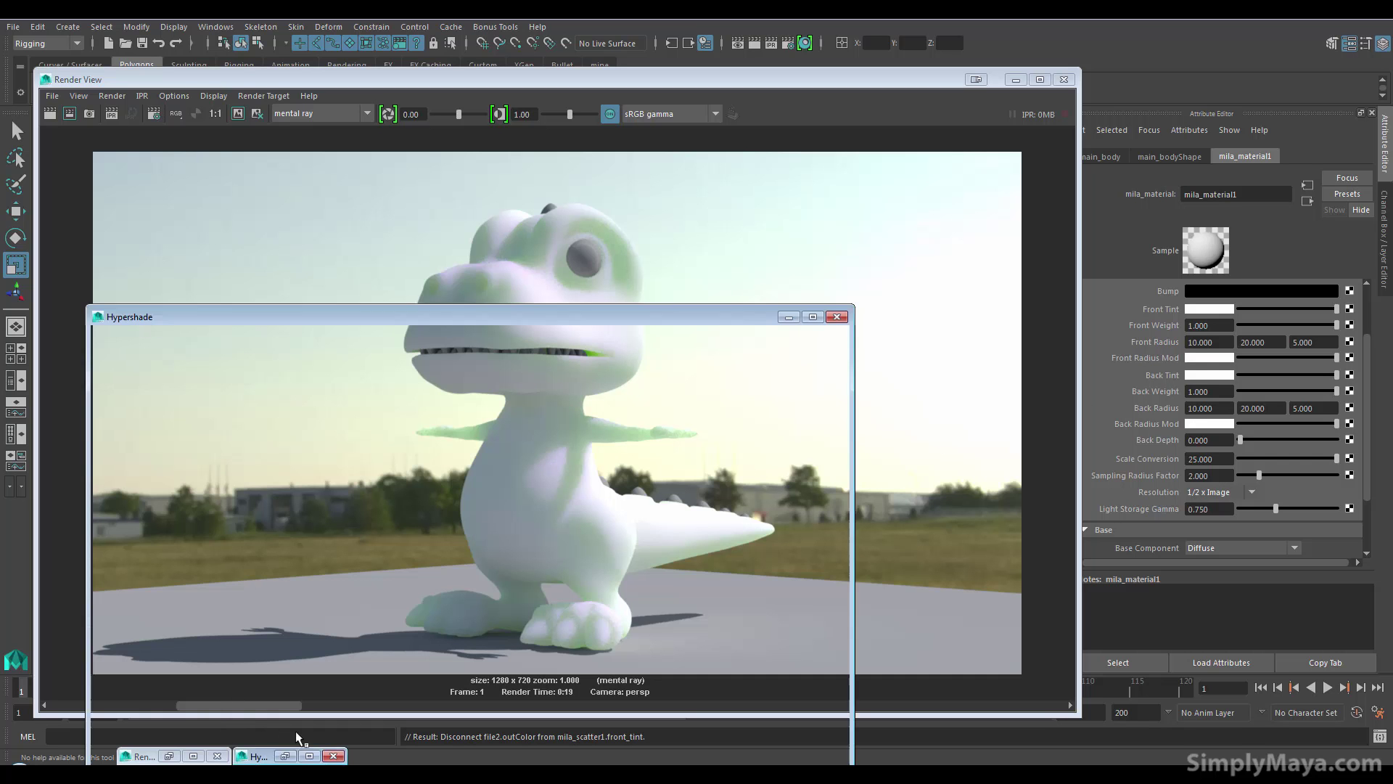
left_click(285, 755)
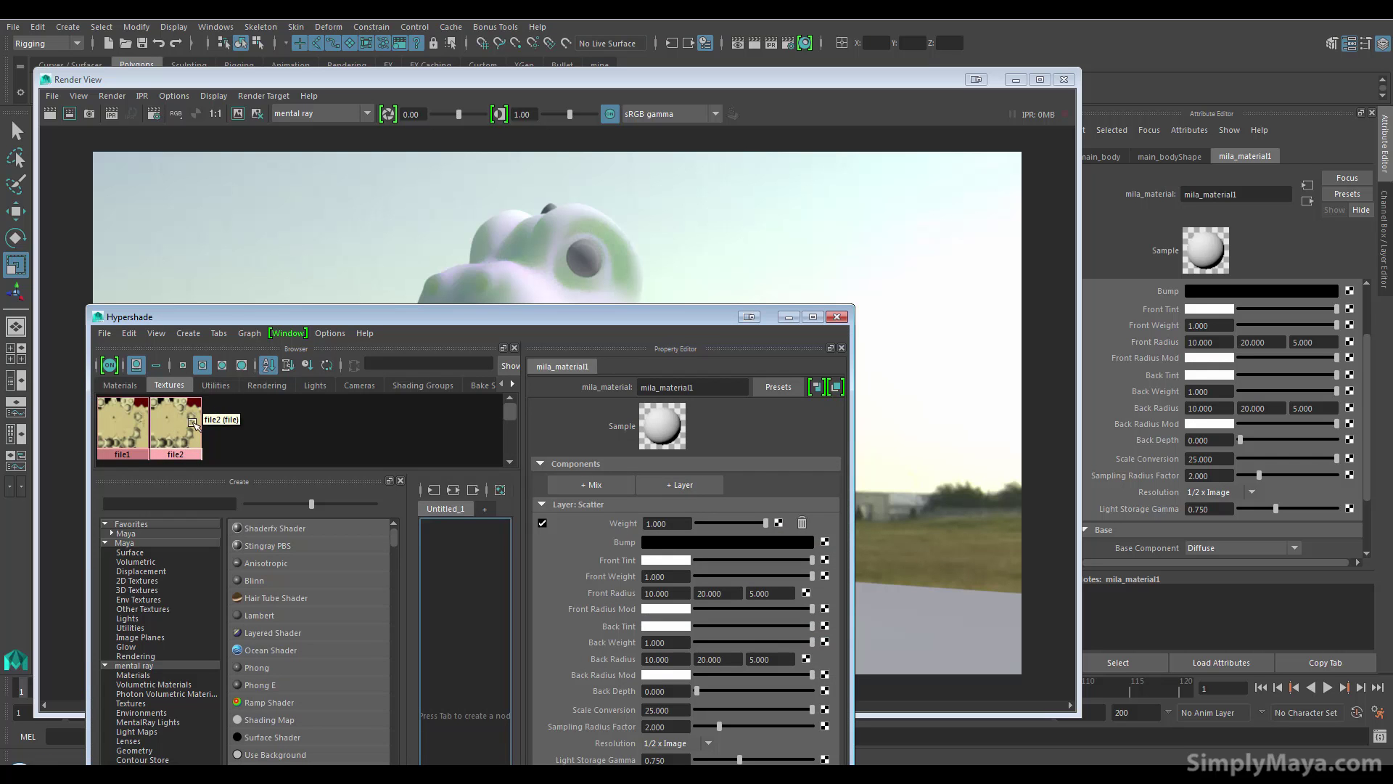
middle_click_drag(183, 418, 1146, 370)
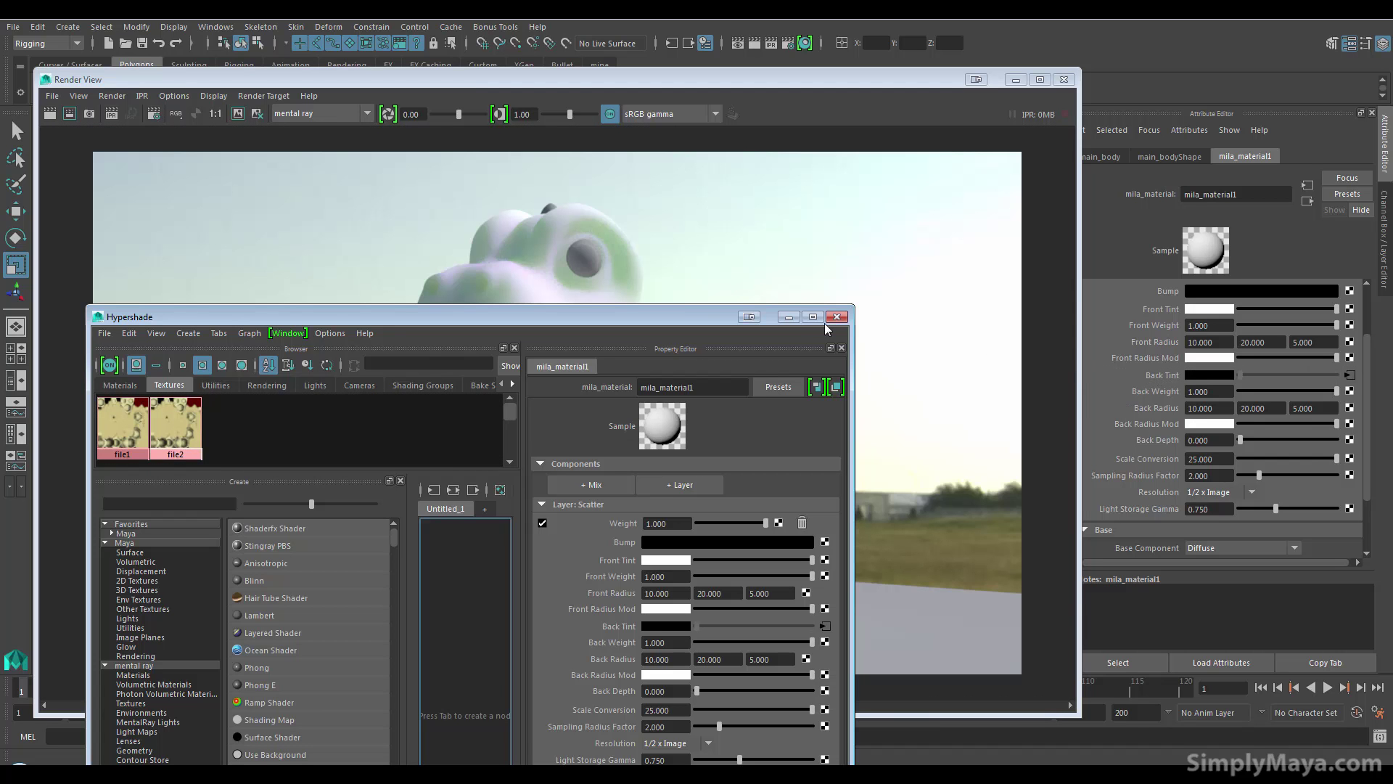
left_click(788, 317)
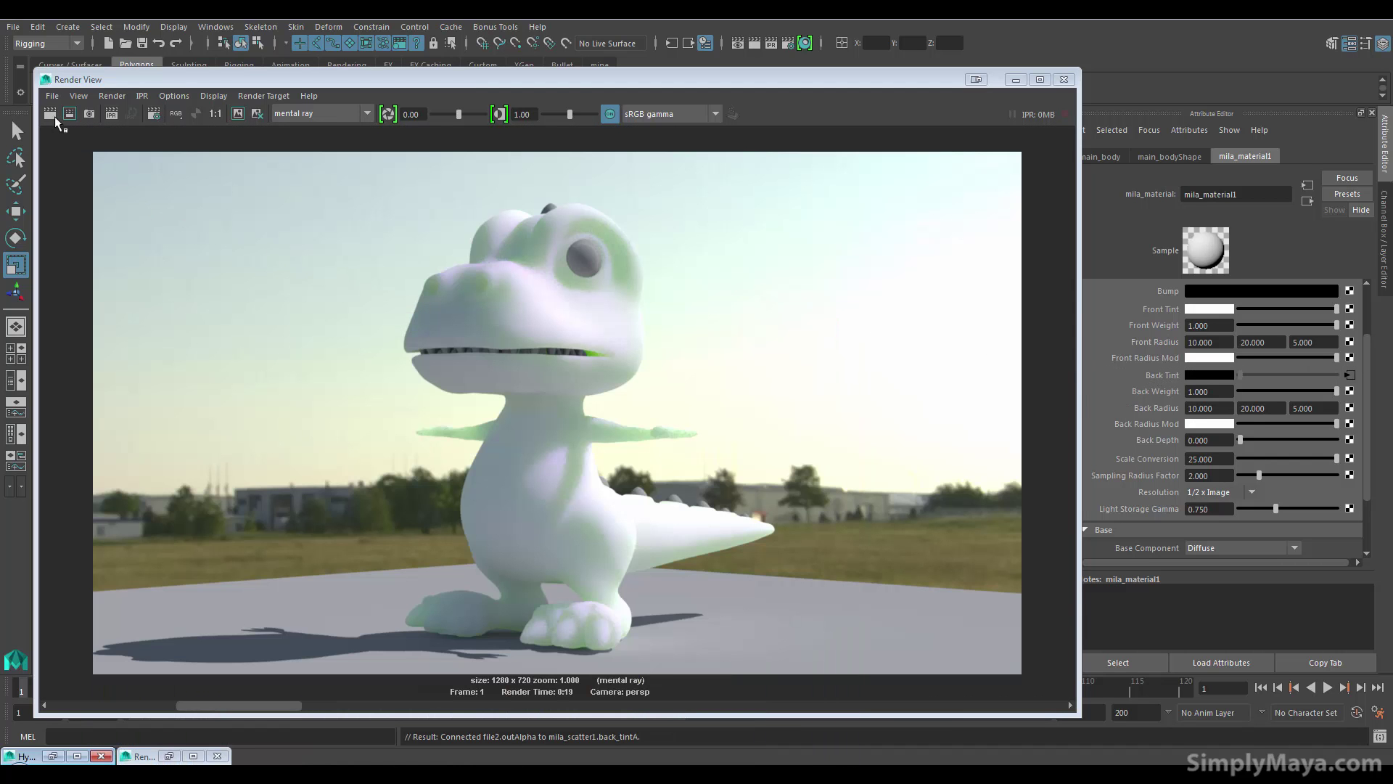
Render the dinosaur, and replace the file2 connection on the Scatter layer's Back Tint with plain white
left_click(50, 114)
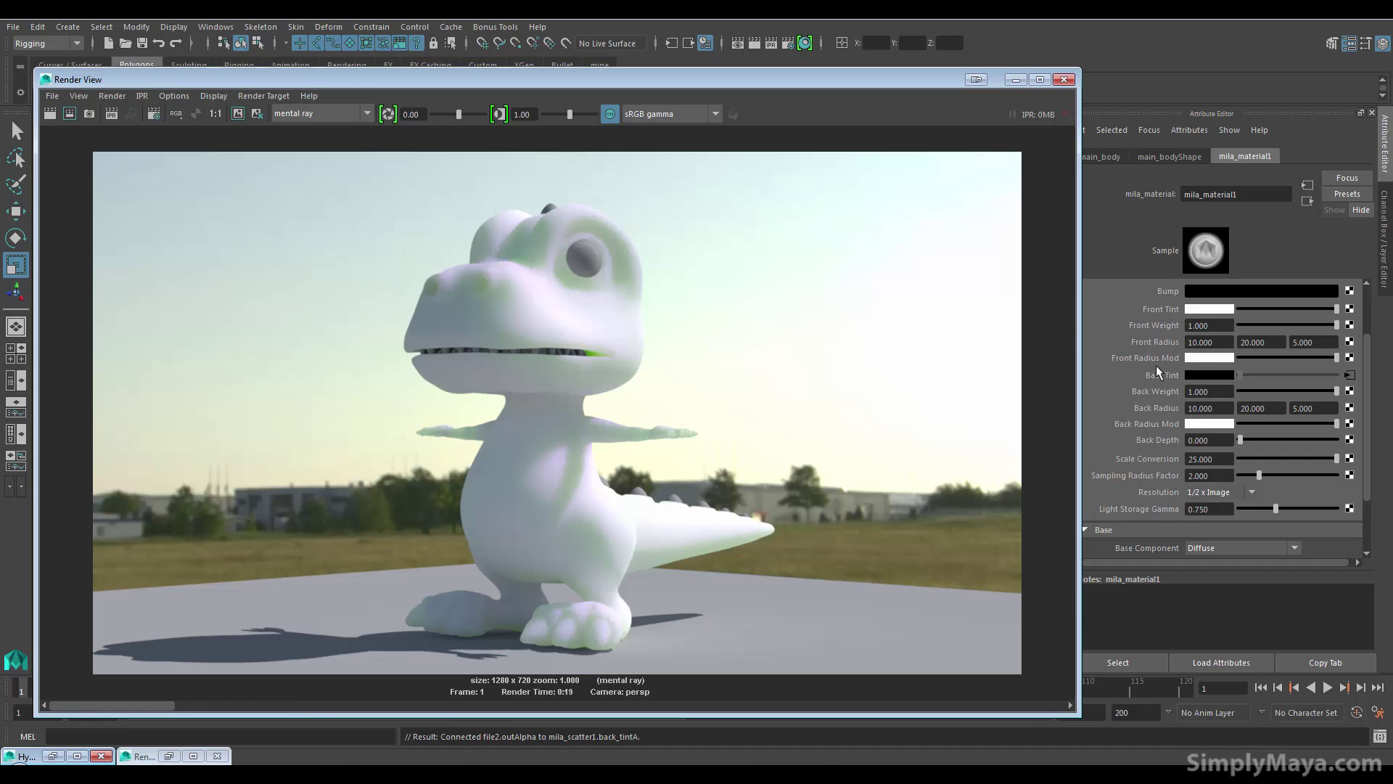
right_click(1156, 372)
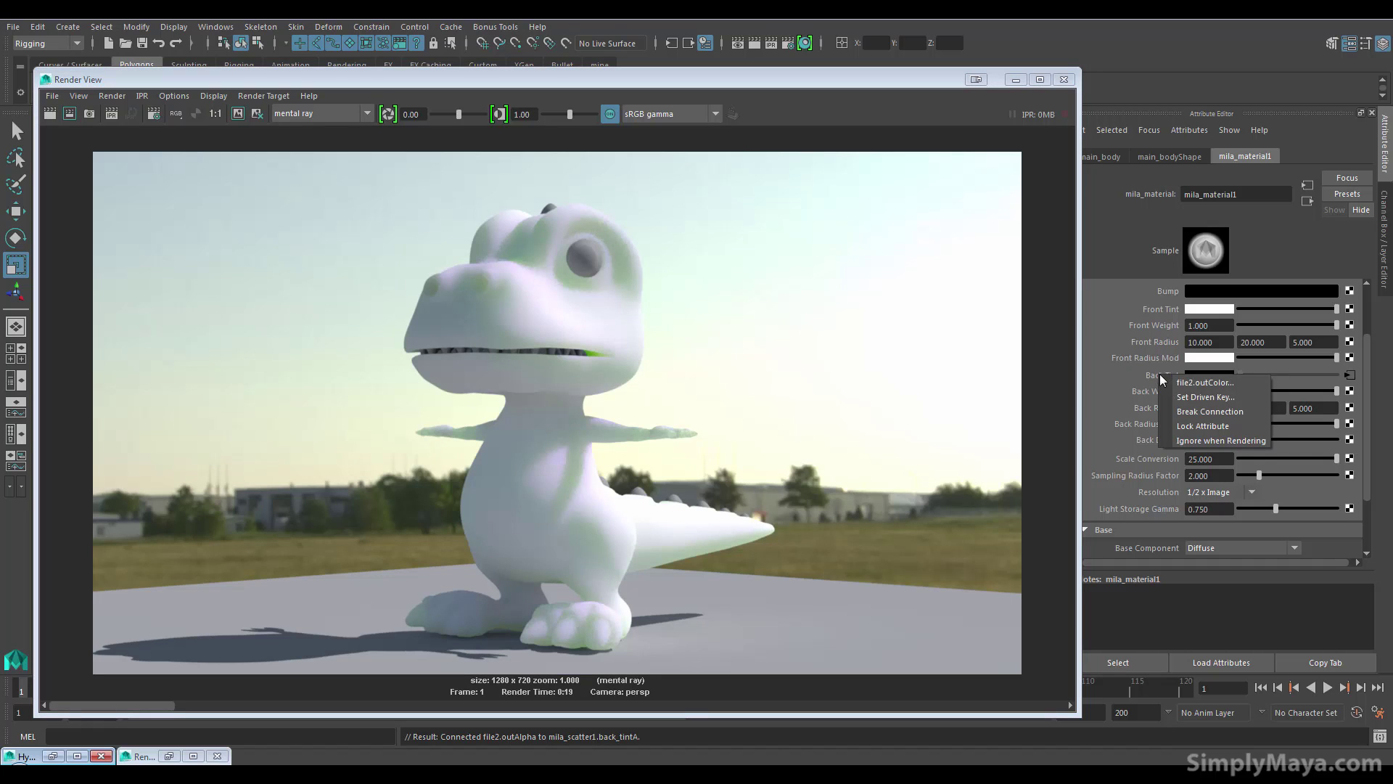
left_click(1183, 412)
left_click_drag(1242, 374, 1387, 396)
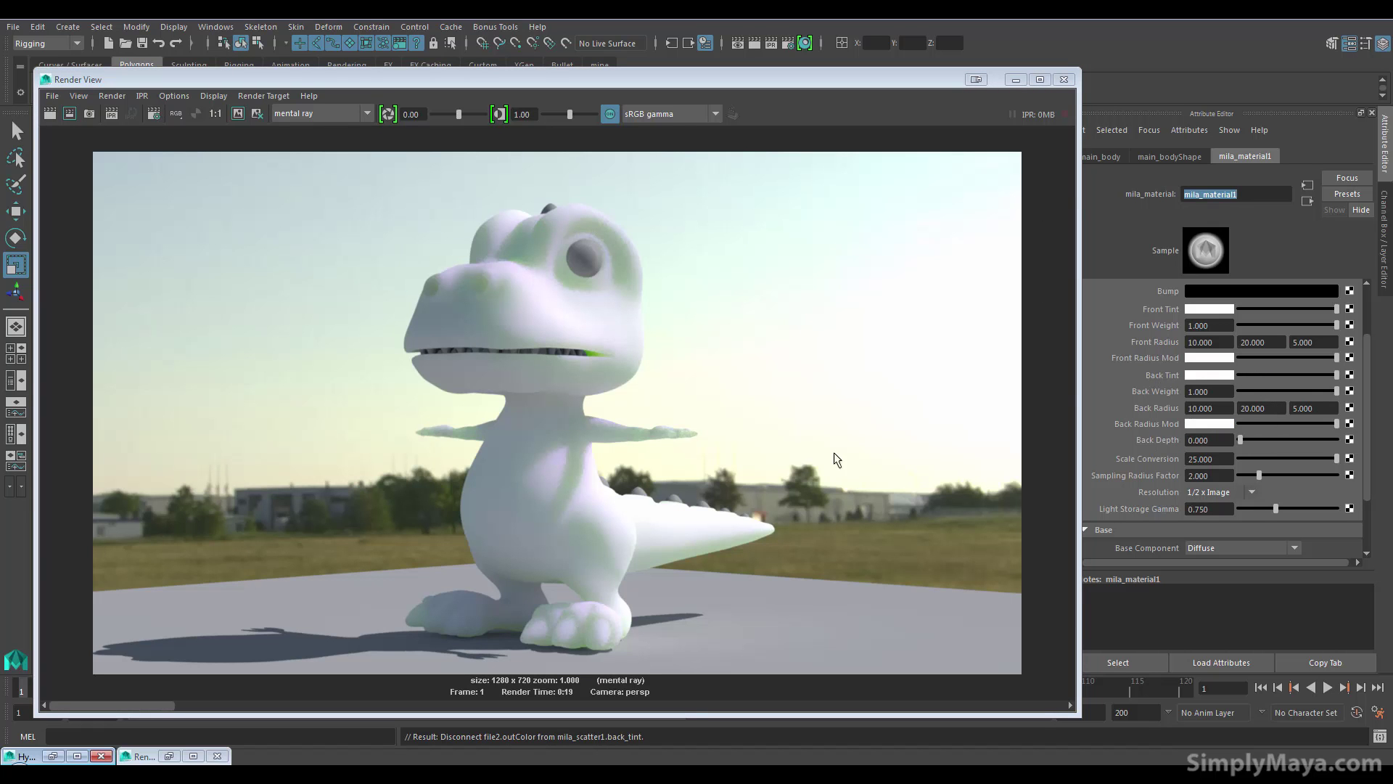
Connect the file2 texture from the Hypershade to the Scatter layer's Front Tint, and minimize the Hypershade
left_click(64, 755)
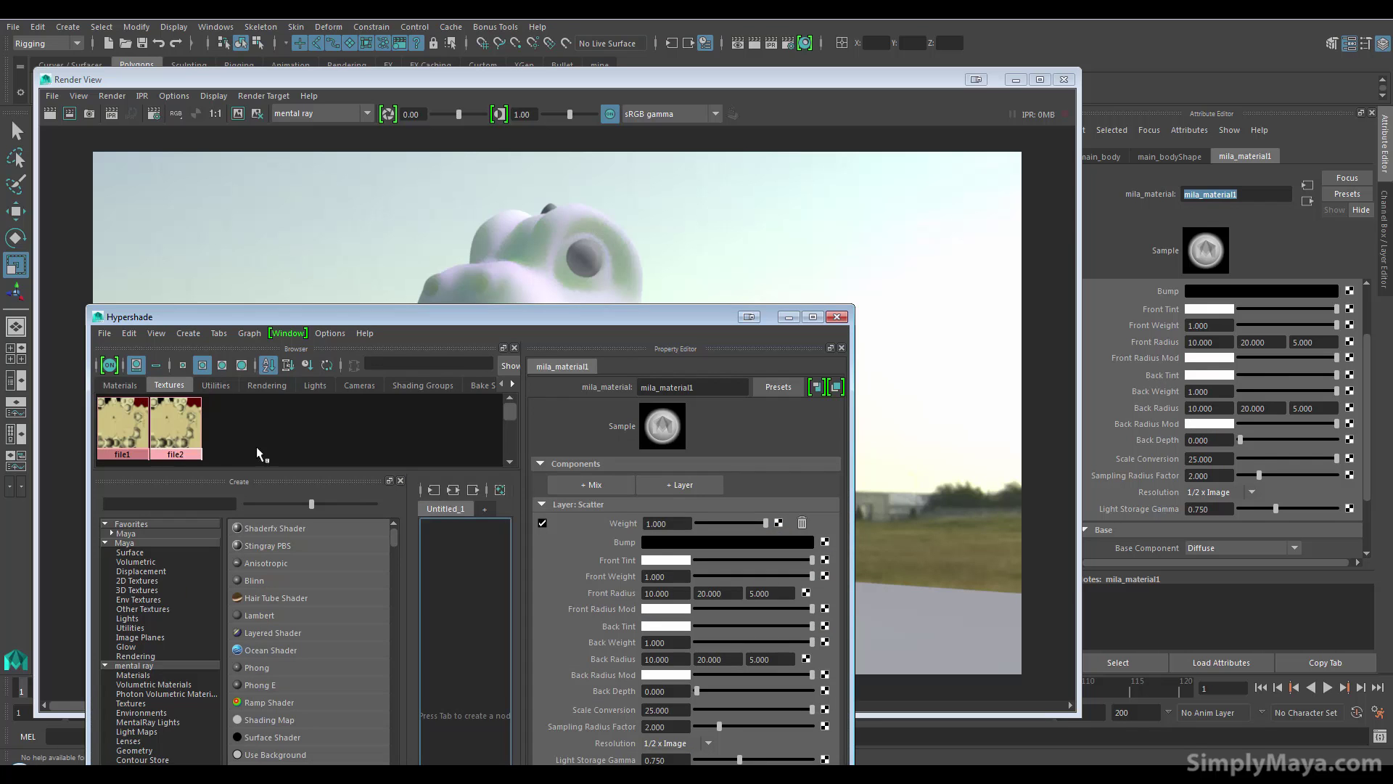
middle_click_drag(840, 432, 1146, 308)
left_click(789, 318)
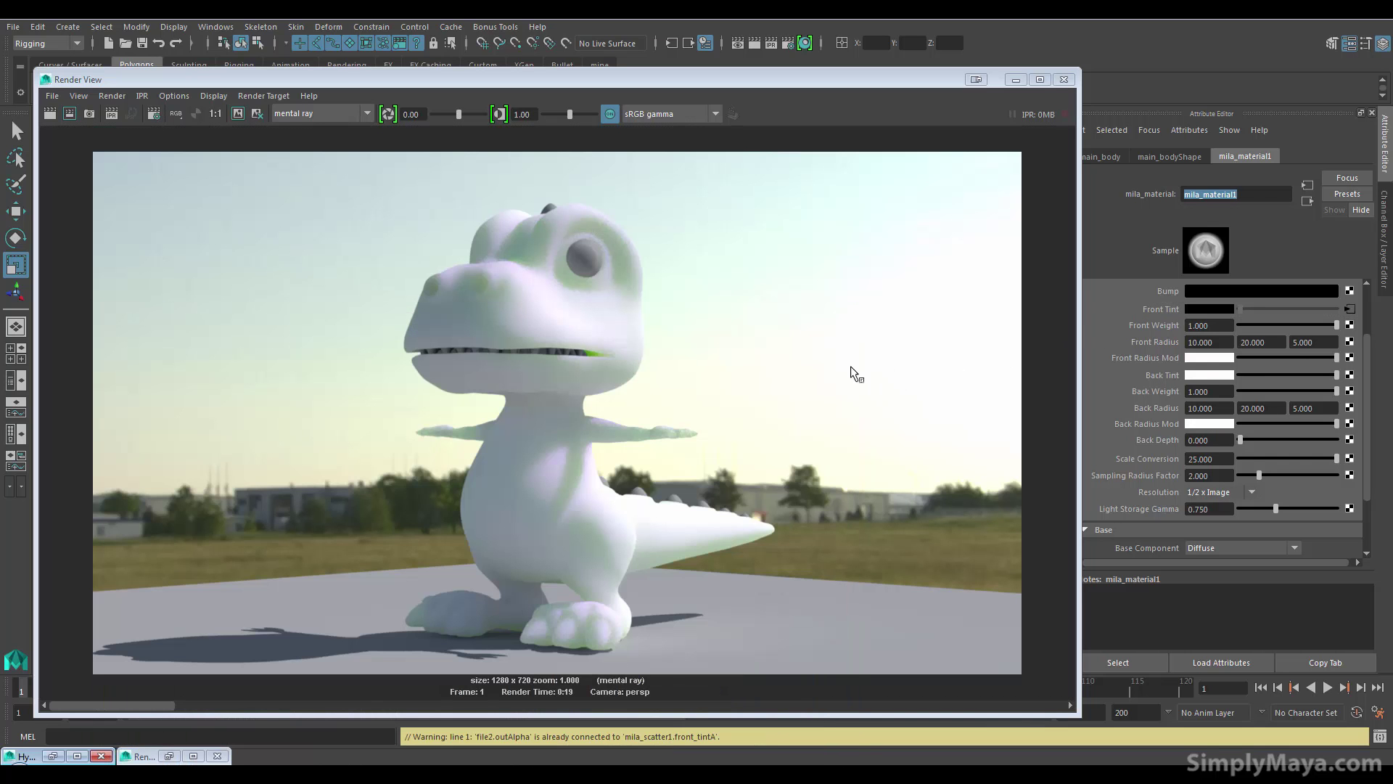
Disconnect the file2 texture from the Scatter layer's Front Tint in mila_material1
left_click(1350, 309)
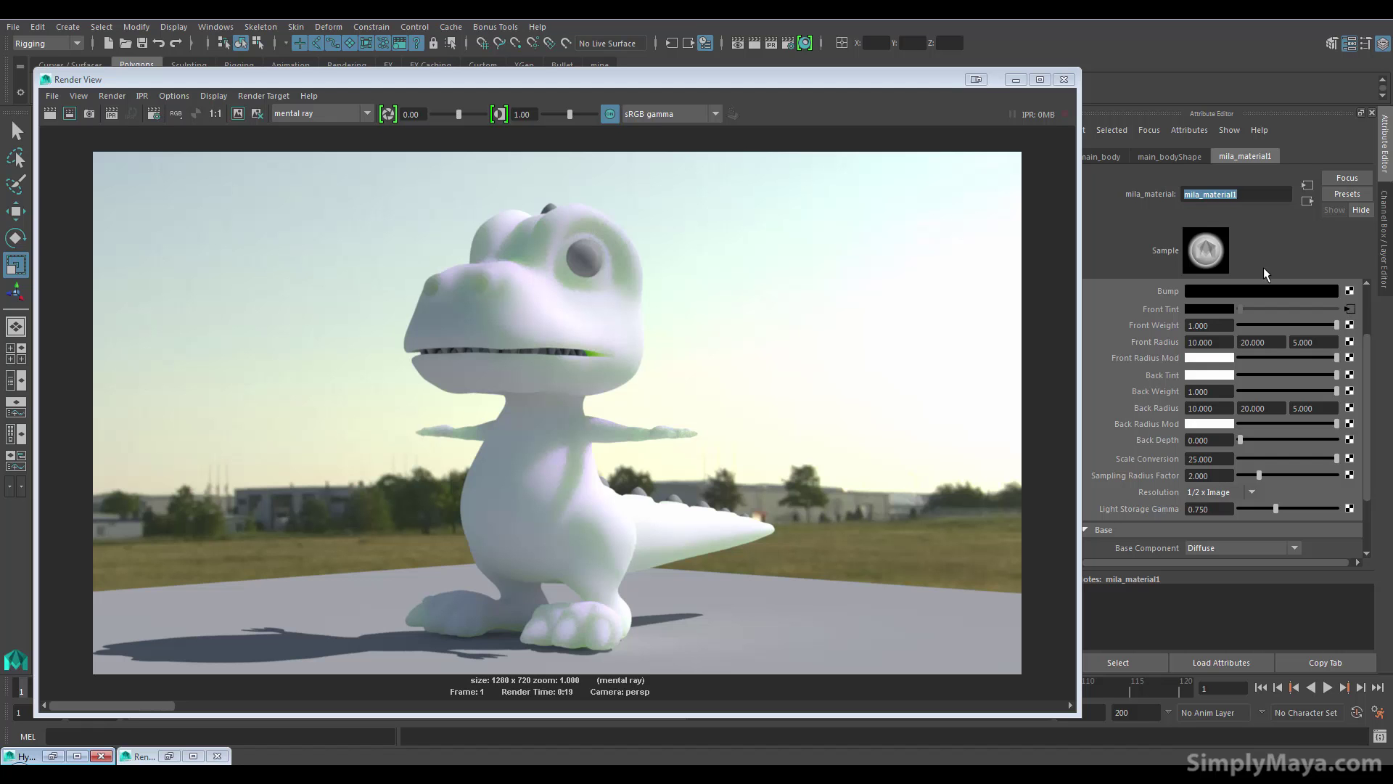
left_click(1171, 158)
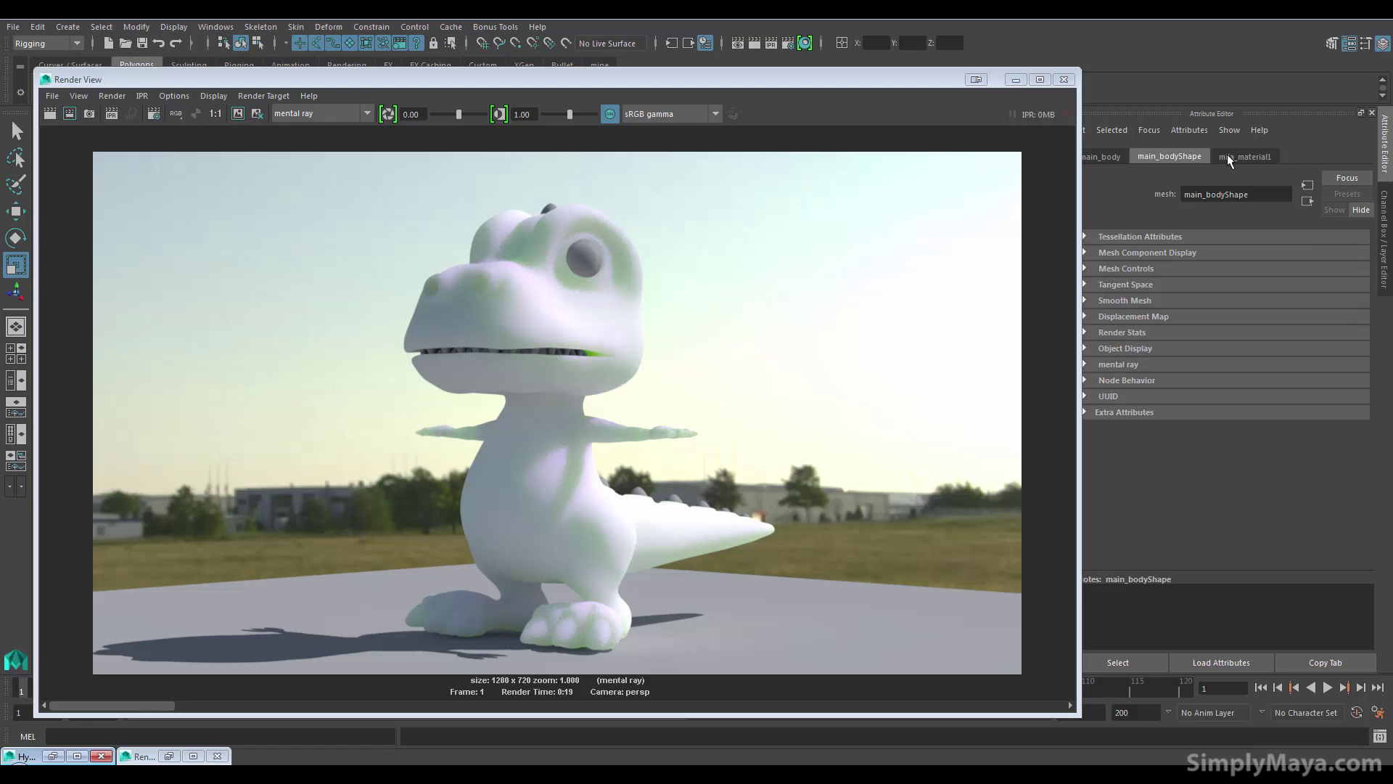
left_click(1226, 158)
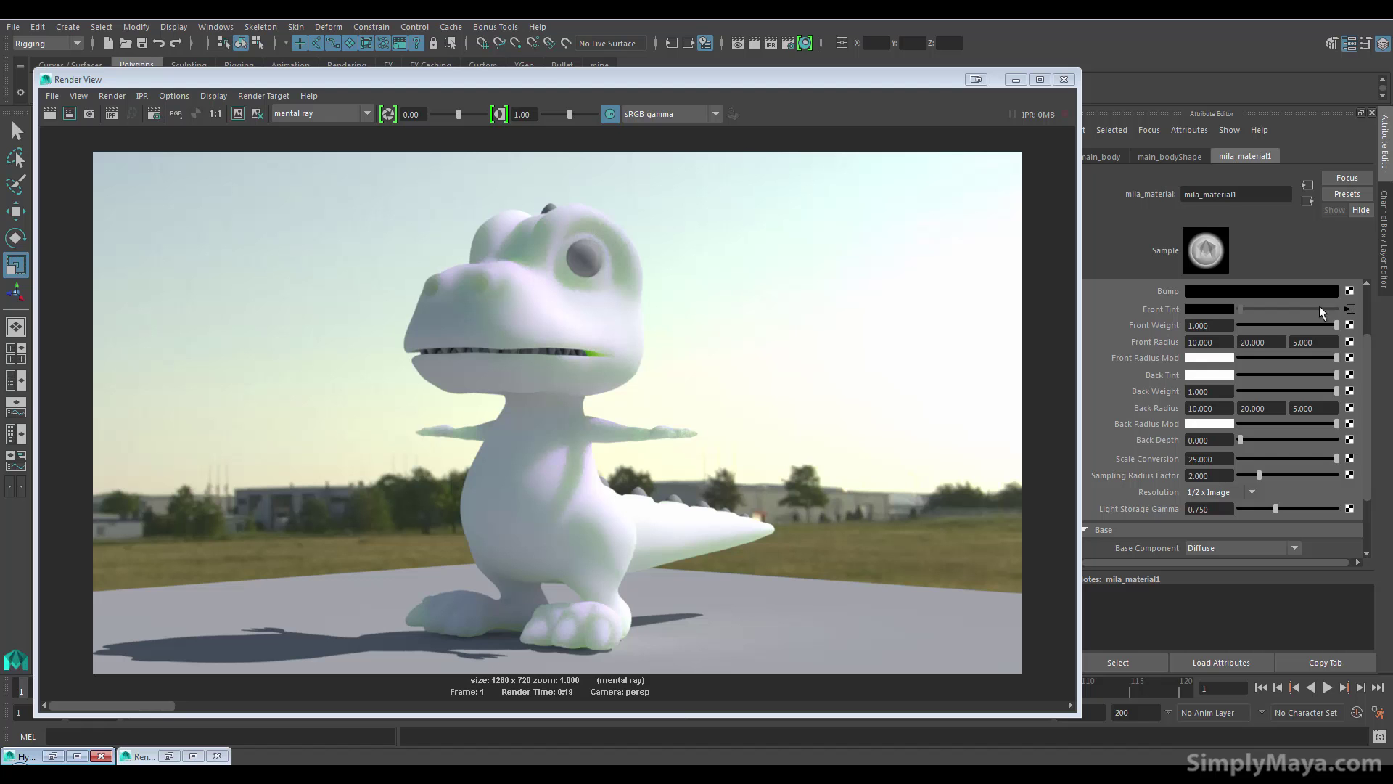
right_click(1171, 307)
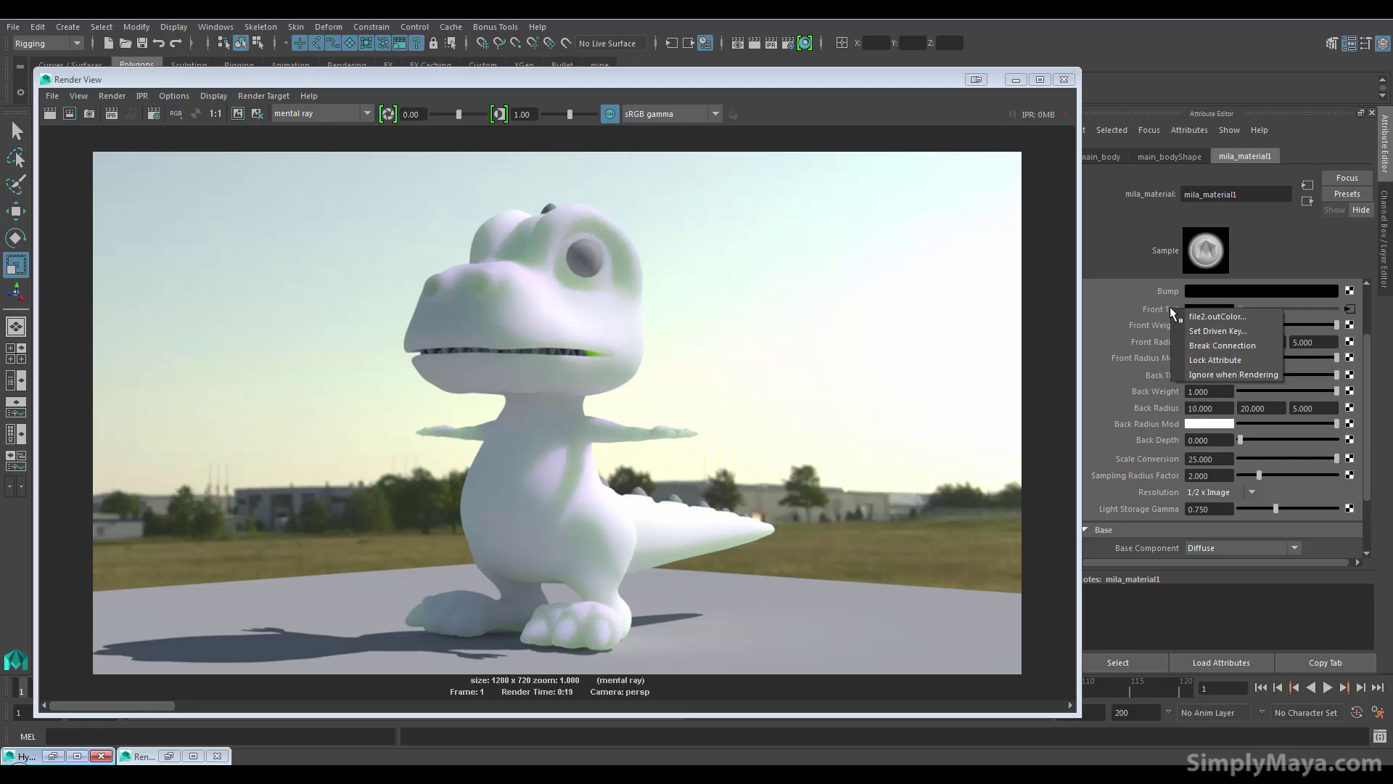
left_click(1204, 345)
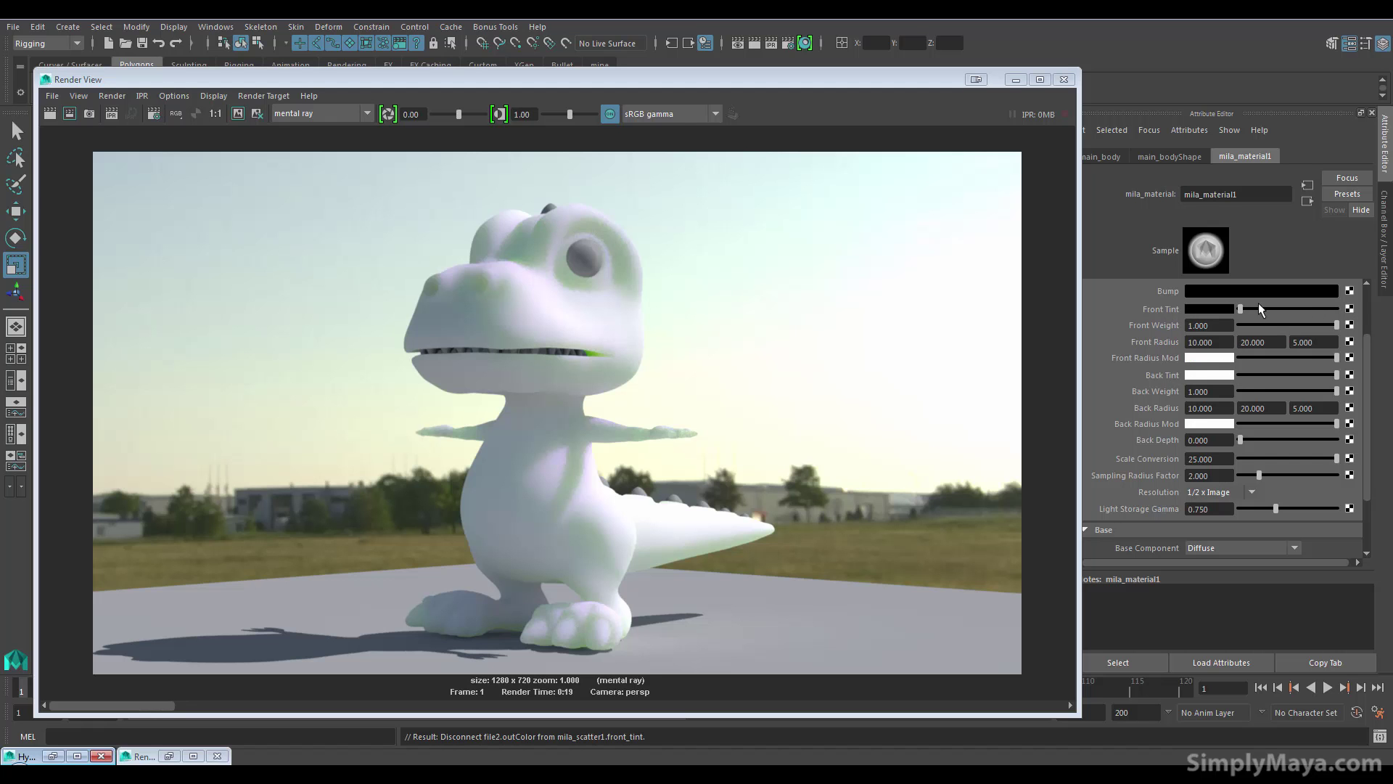
left_click(1349, 308)
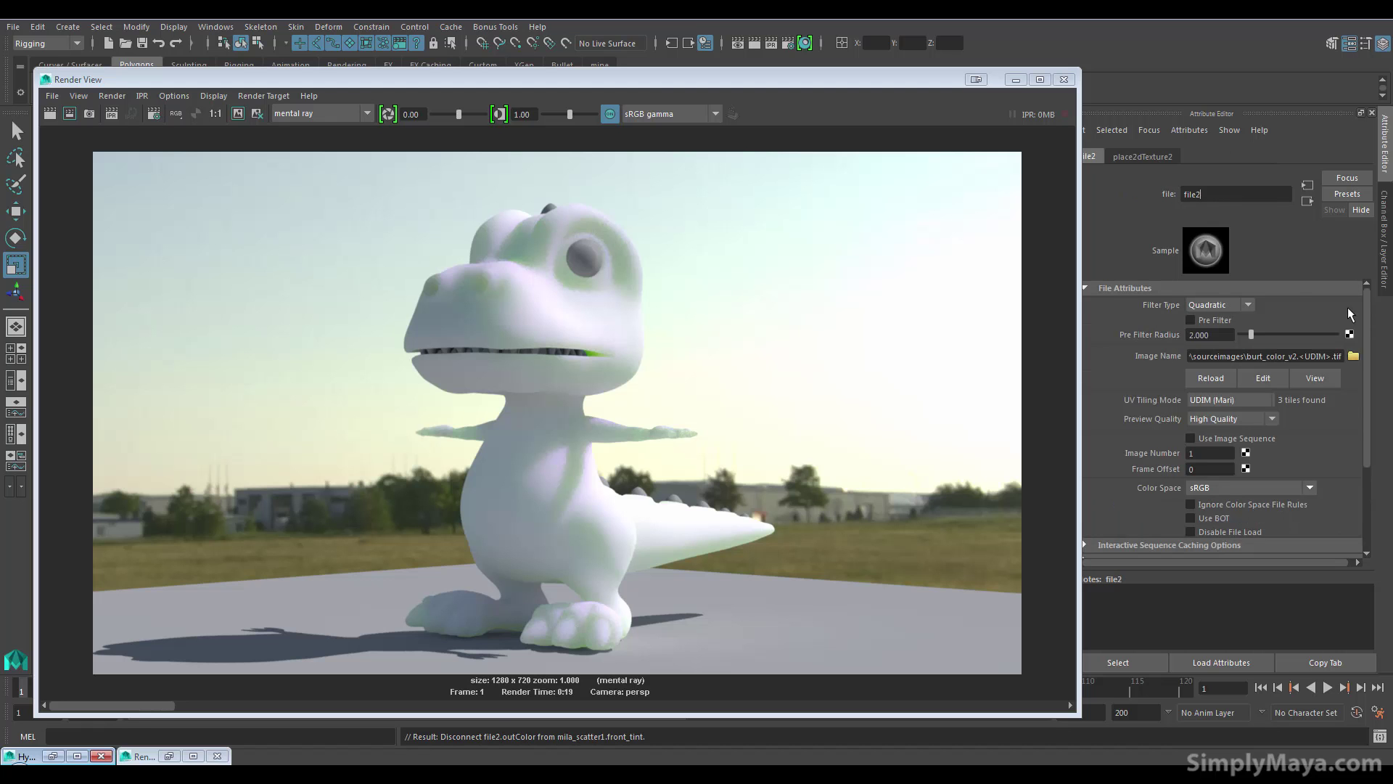
left_click(1305, 202)
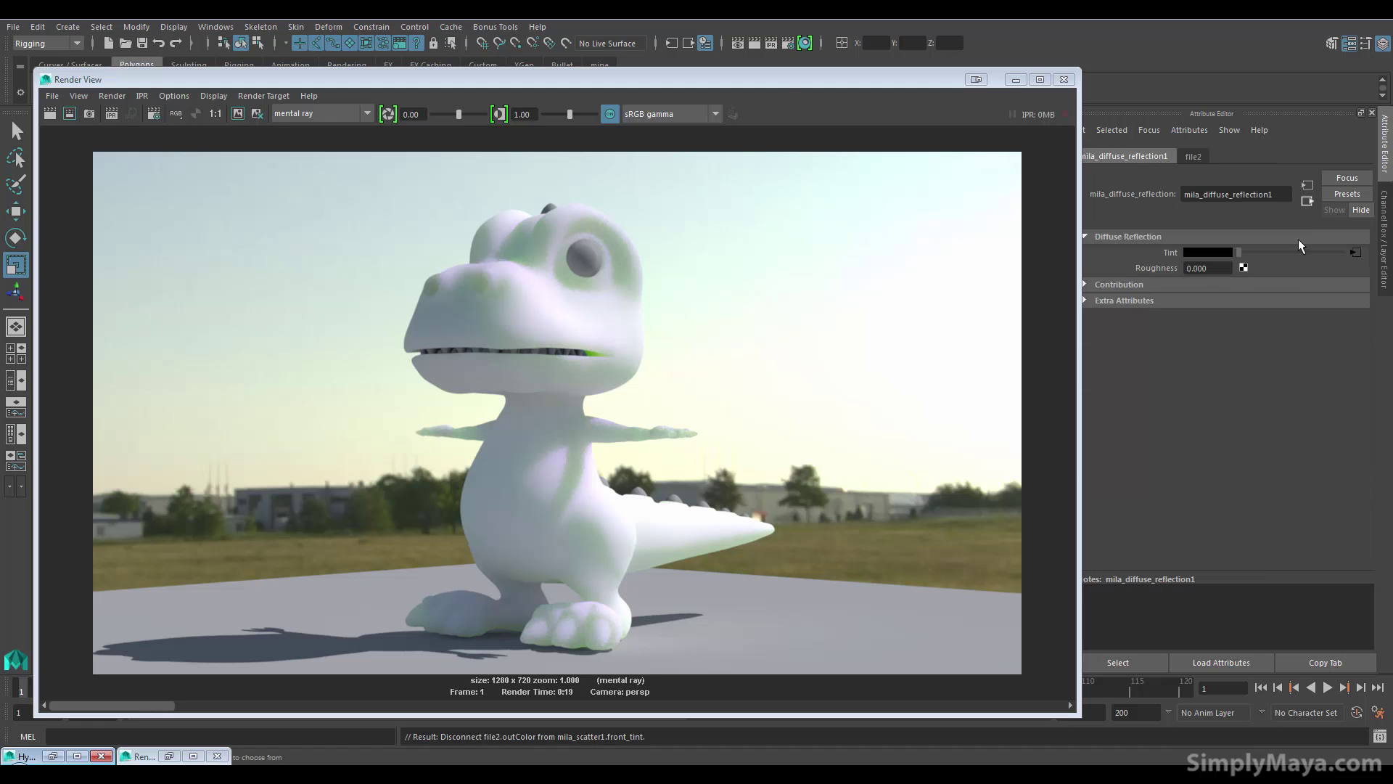
left_click_drag(784, 82, 821, 465)
right_click_drag(655, 304, 639, 646)
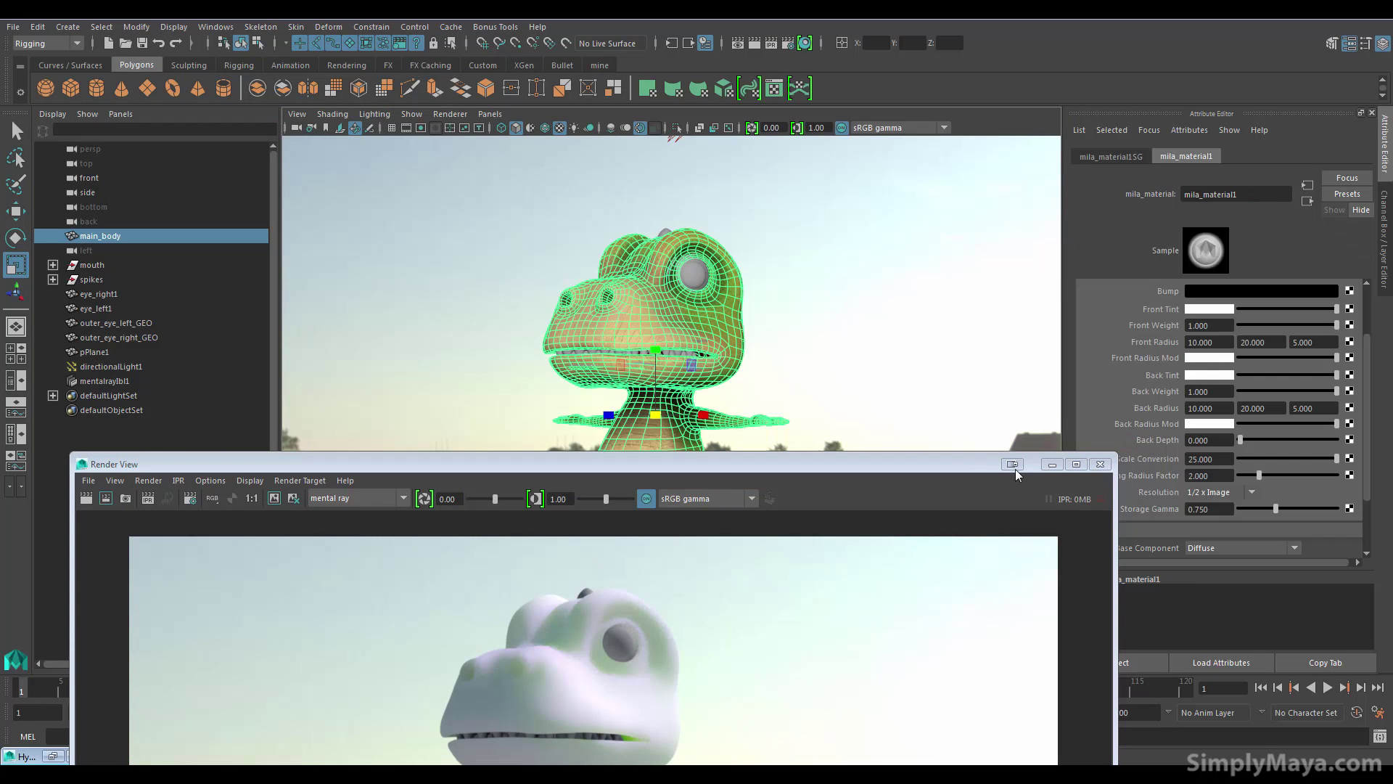
left_click(1349, 309)
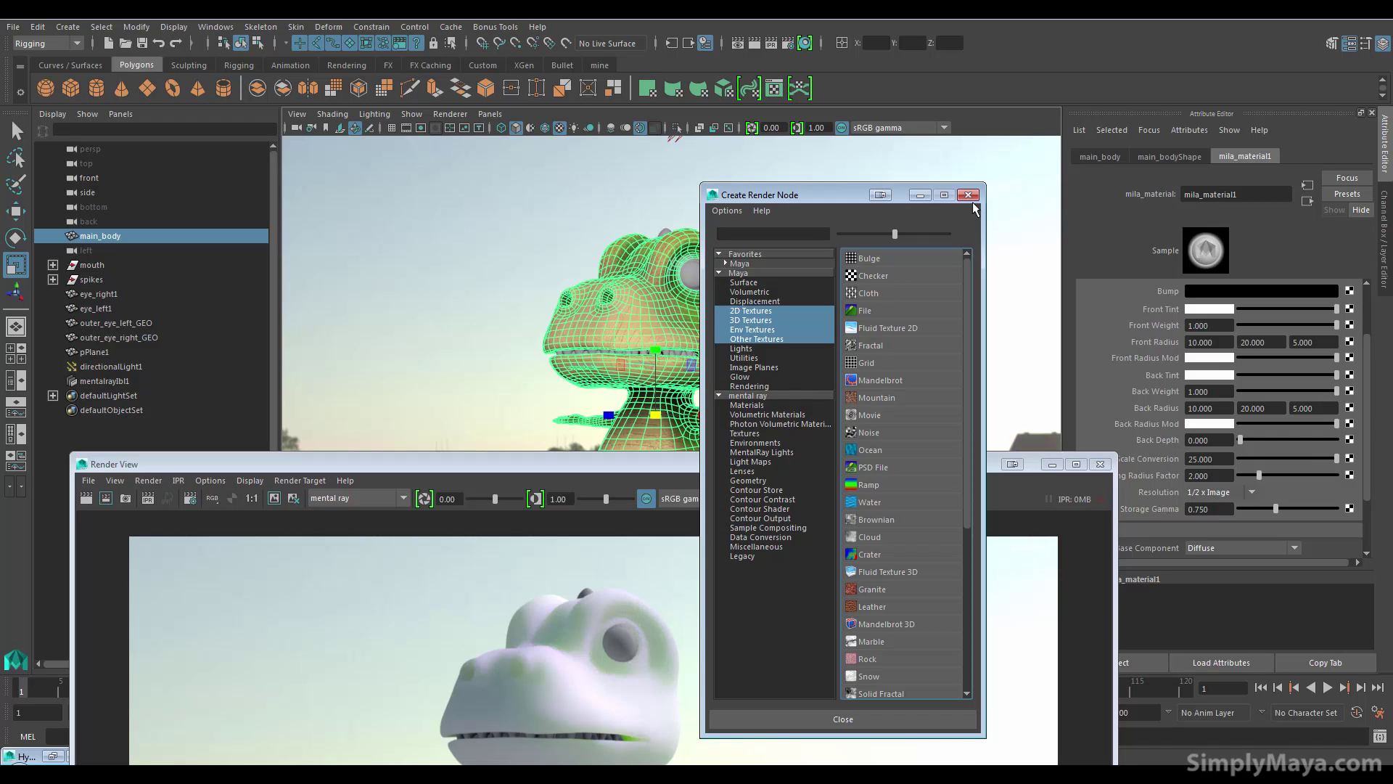
left_click(967, 194)
Connect the existing file2 texture from the Hypershade to the Scatter layer's Front Tint and render the dinosaur
left_click_drag(825, 459, 795, 95)
left_click(55, 756)
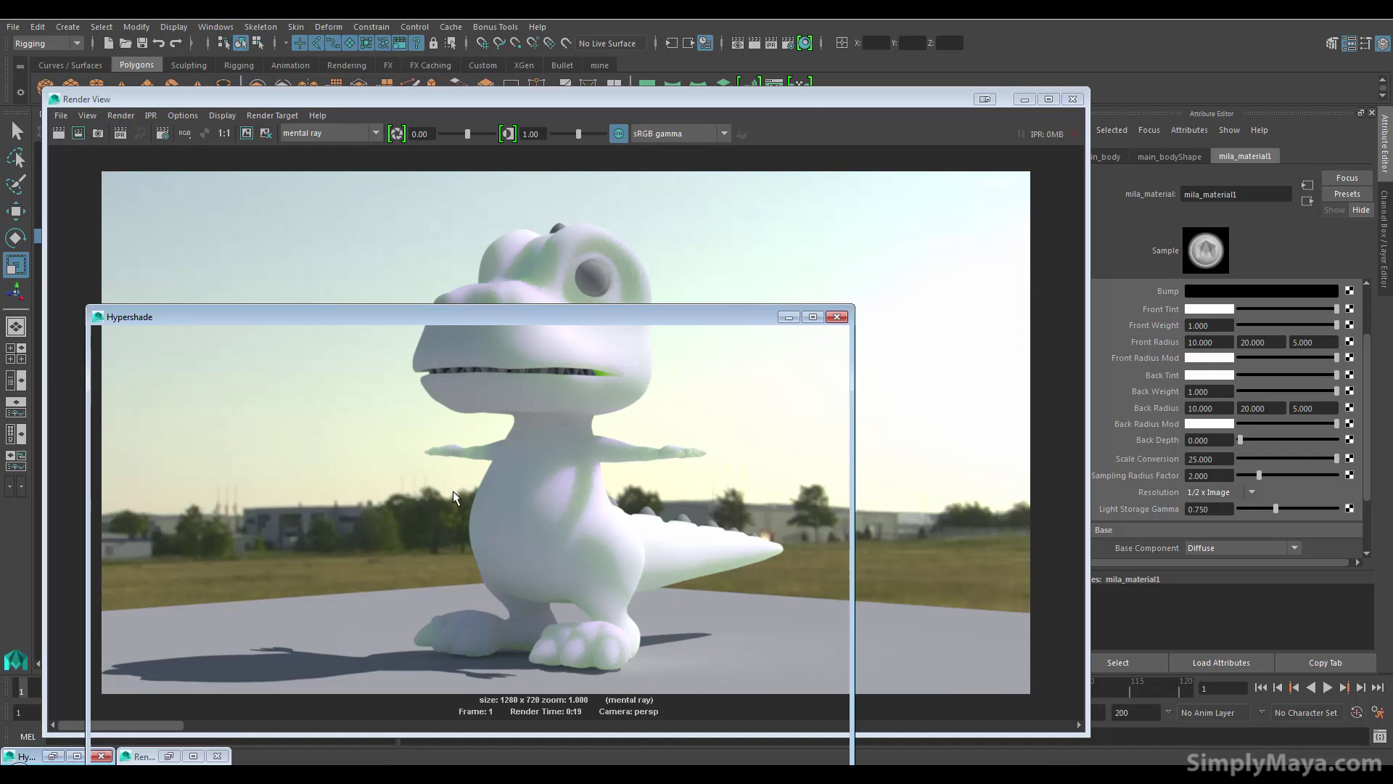
middle_click_drag(1013, 373, 1165, 310)
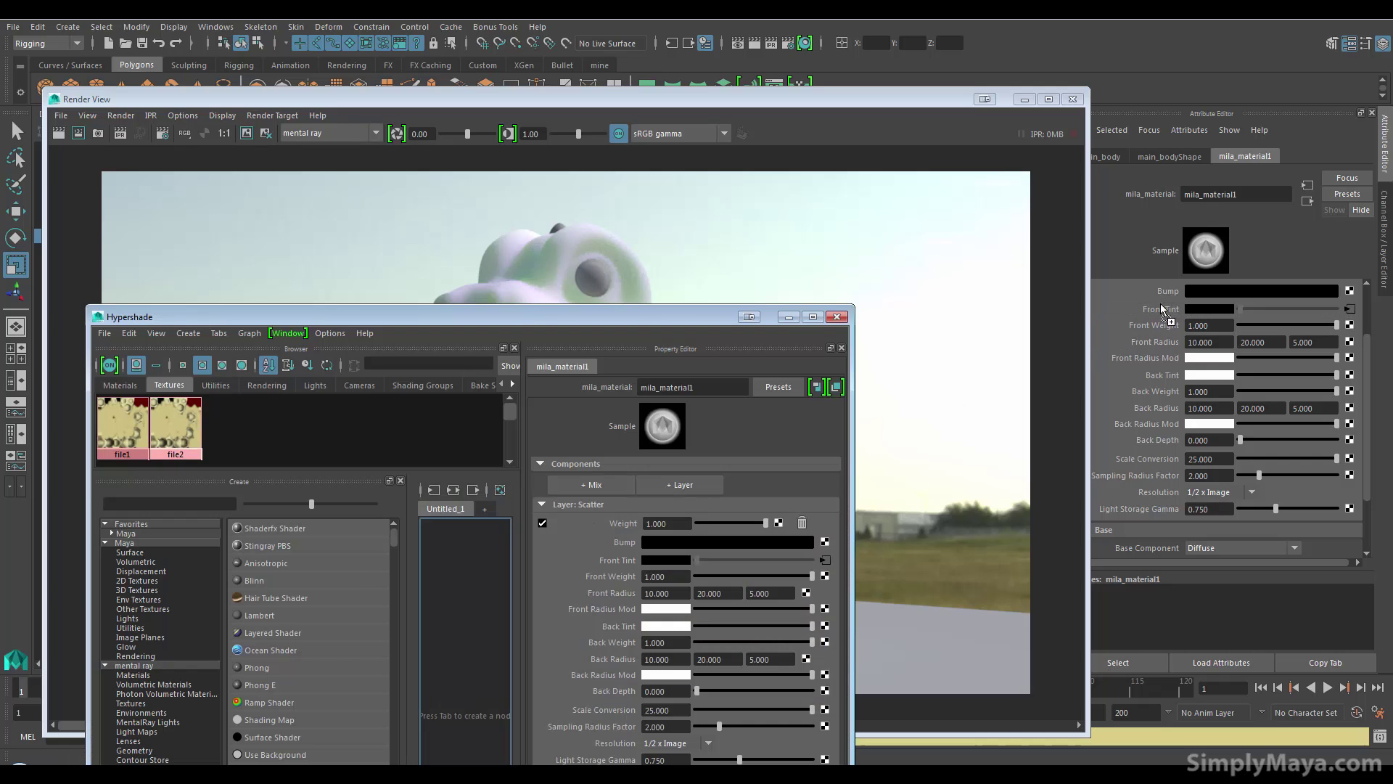
left_click(788, 319)
left_click(59, 134)
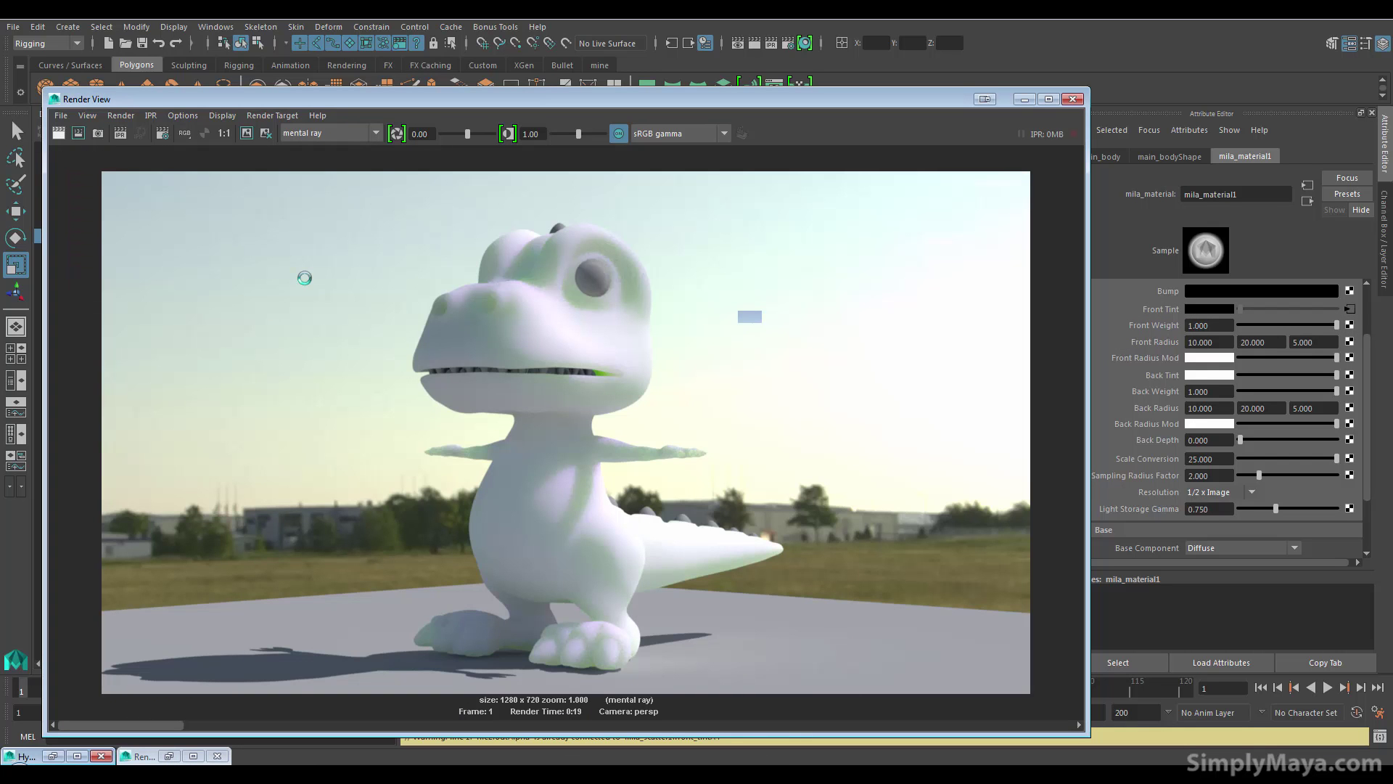
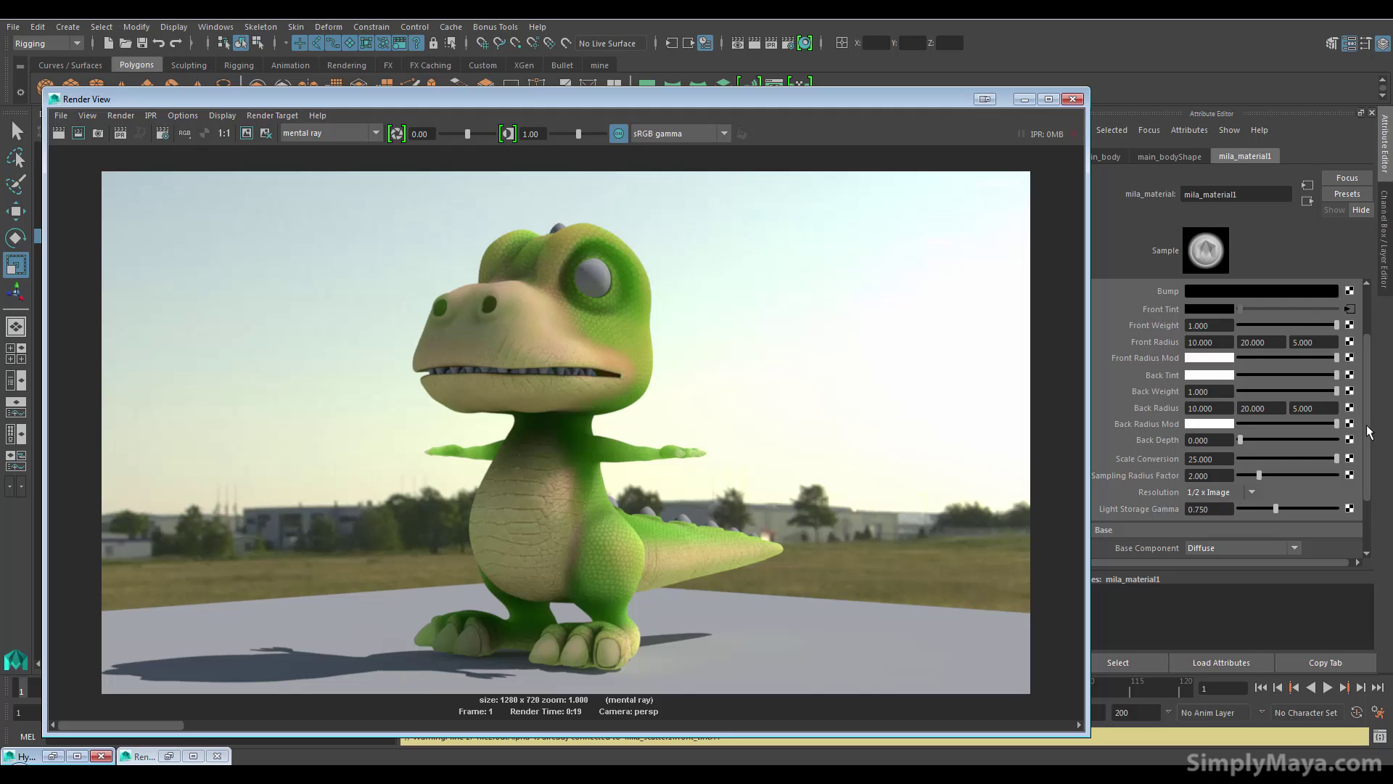
Minimize the Render View and set the Scatter layer's Weight to 0.5
scroll(1349, 373, "up", 2)
left_click(1025, 99)
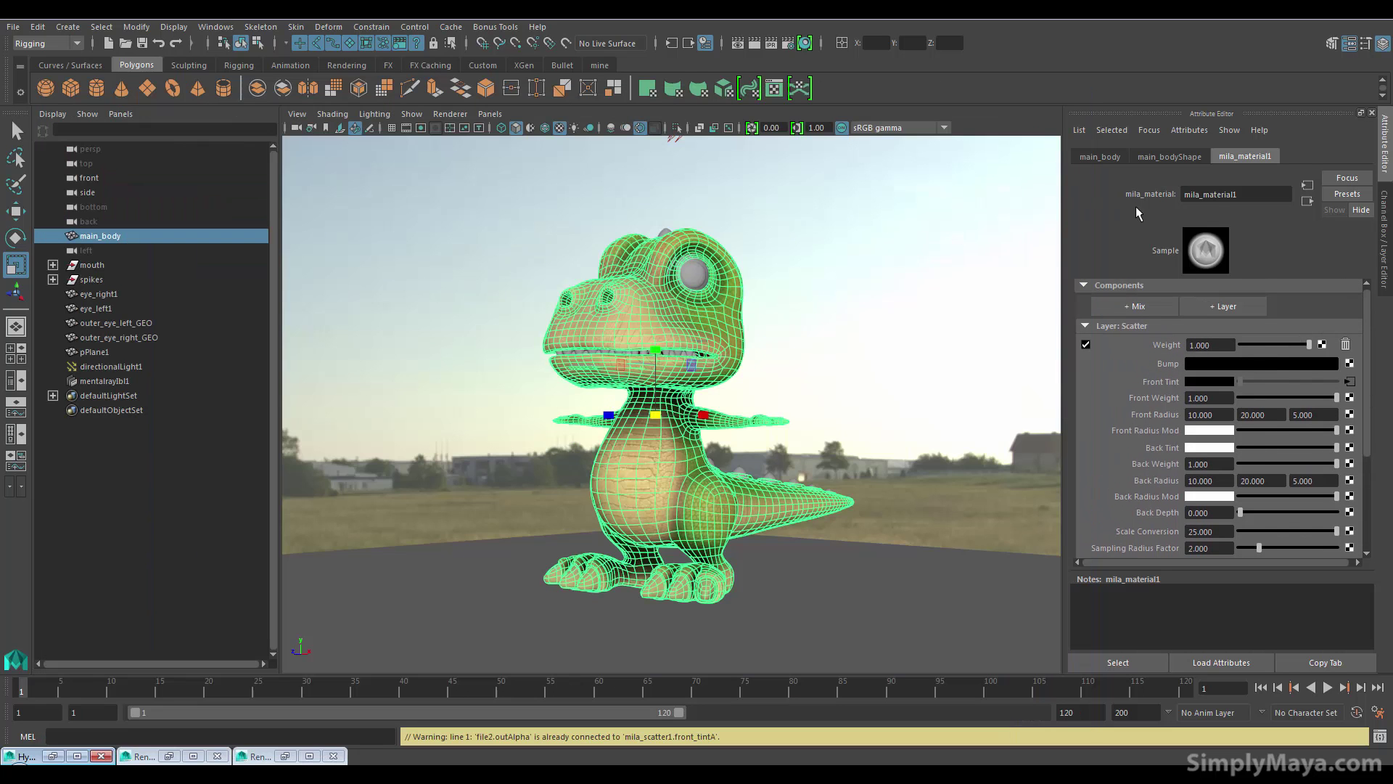
double_click(1218, 345)
type("0.5")
key("Return")
Add a Diffuse Reflection layer to mila_material1 and set its Weight to 0.5
left_click(1203, 312)
left_click(762, 362)
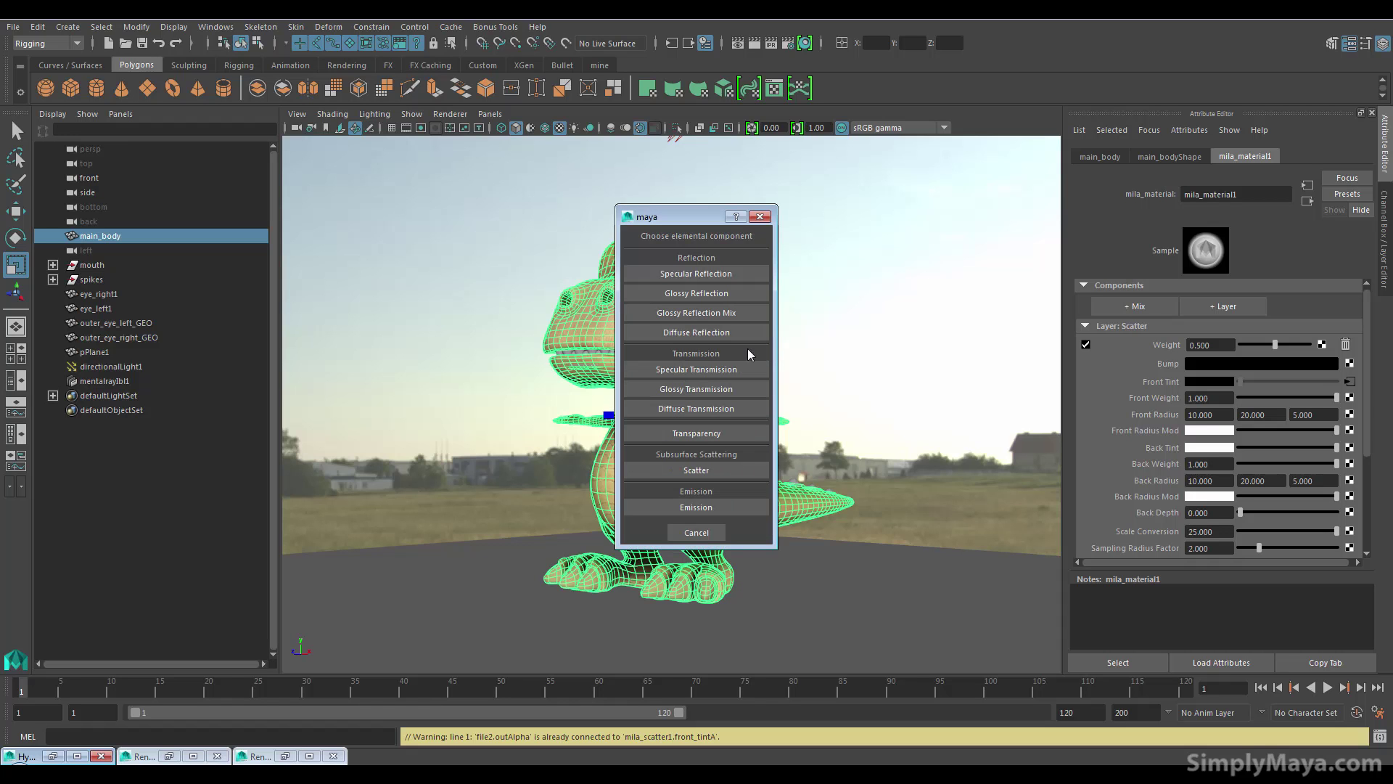
left_click(693, 334)
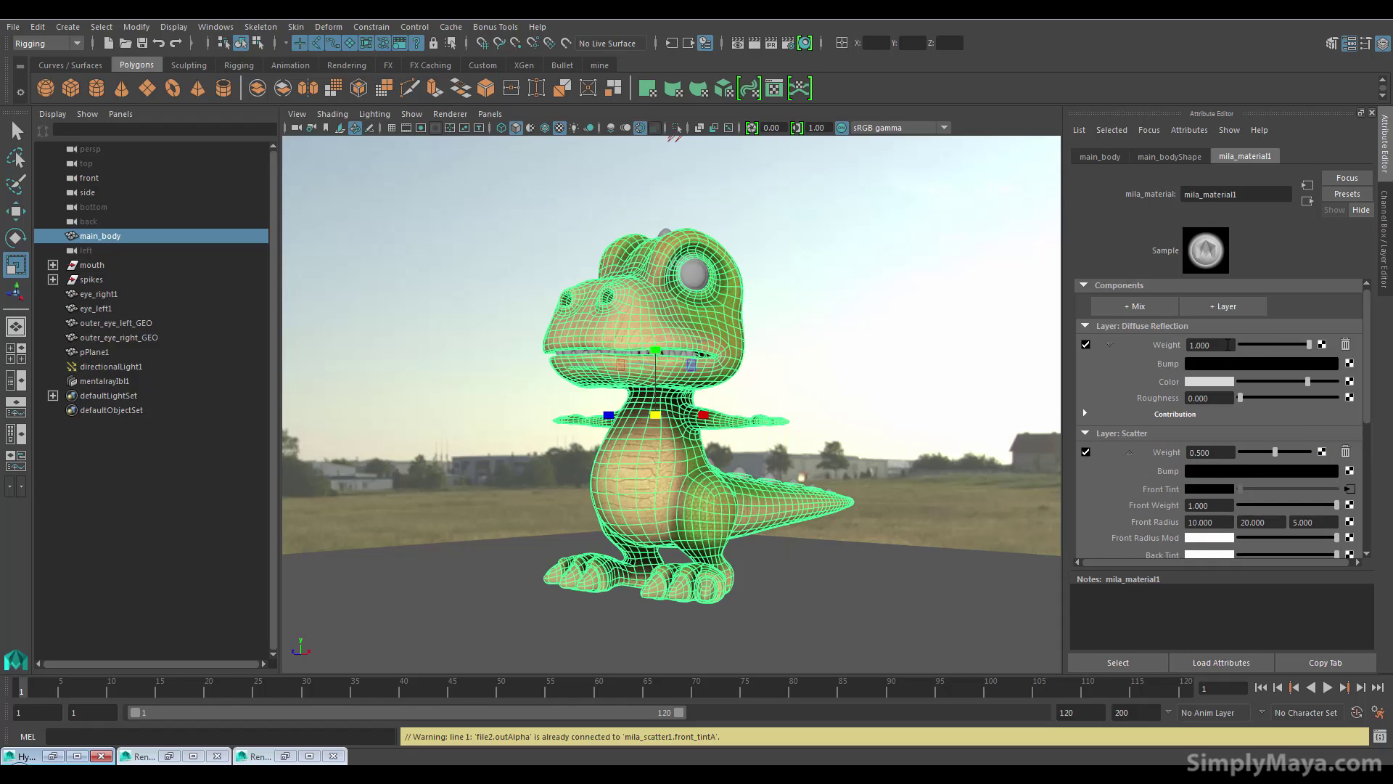
double_click(1209, 346)
type("0.5")
key("Return")
Render the dinosaur with the diffuse and scatter layers combined, and minimize the Render View
left_click(738, 44)
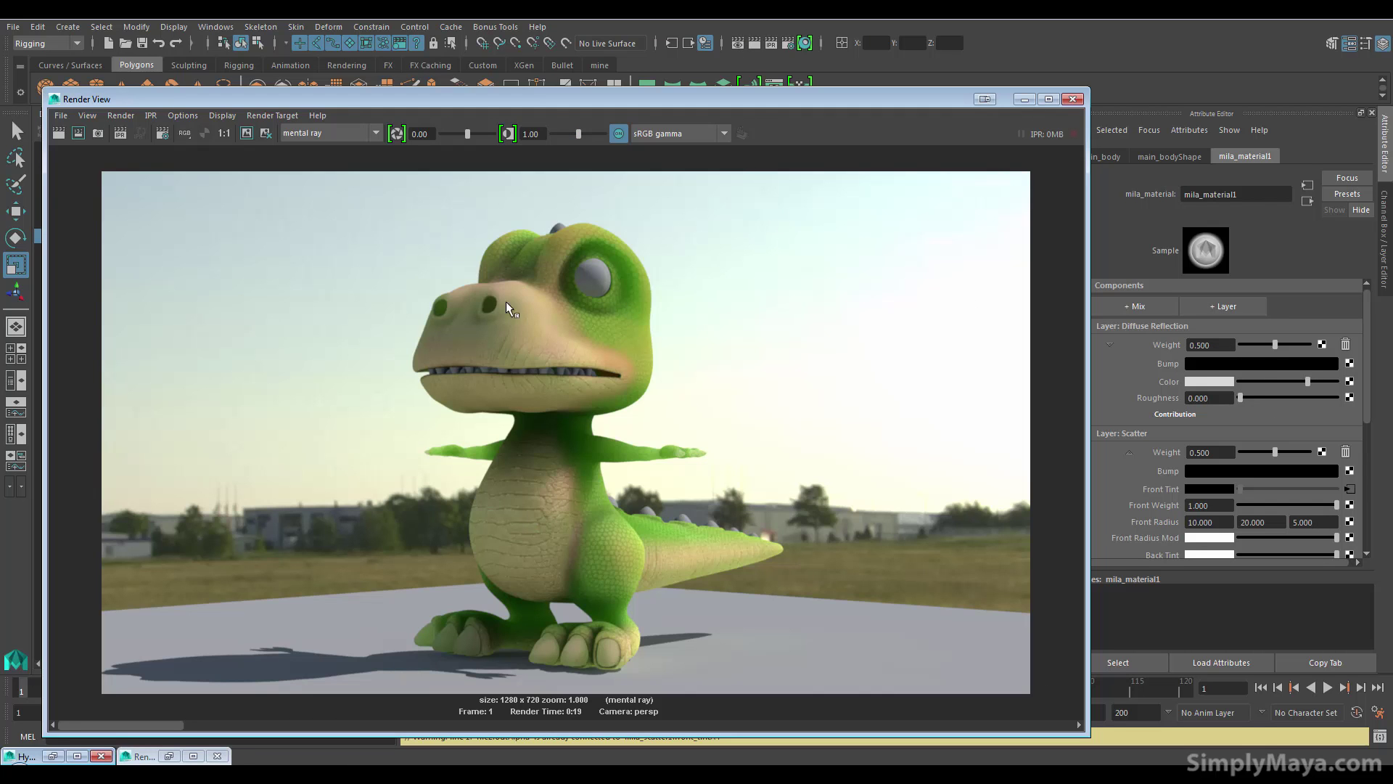
left_click_drag(508, 99, 585, 75)
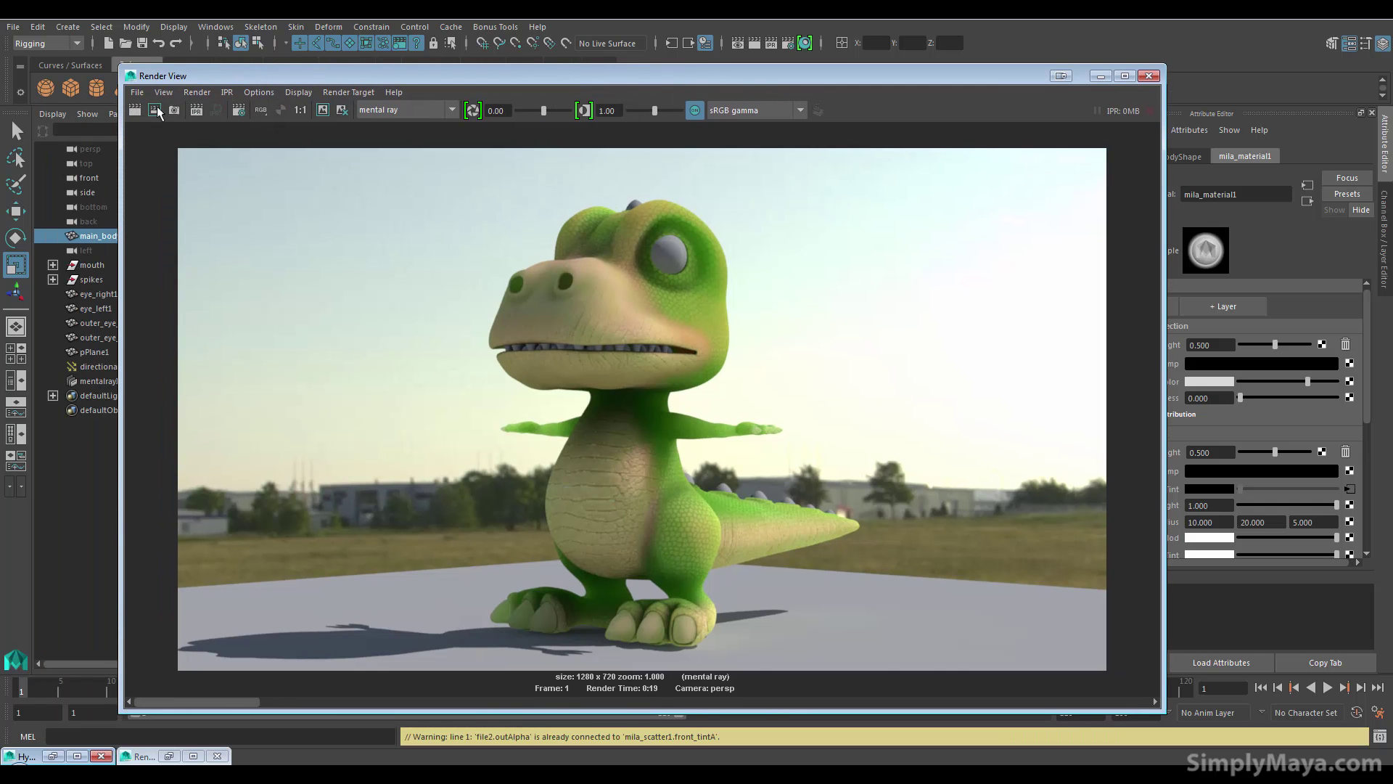
left_click(135, 110)
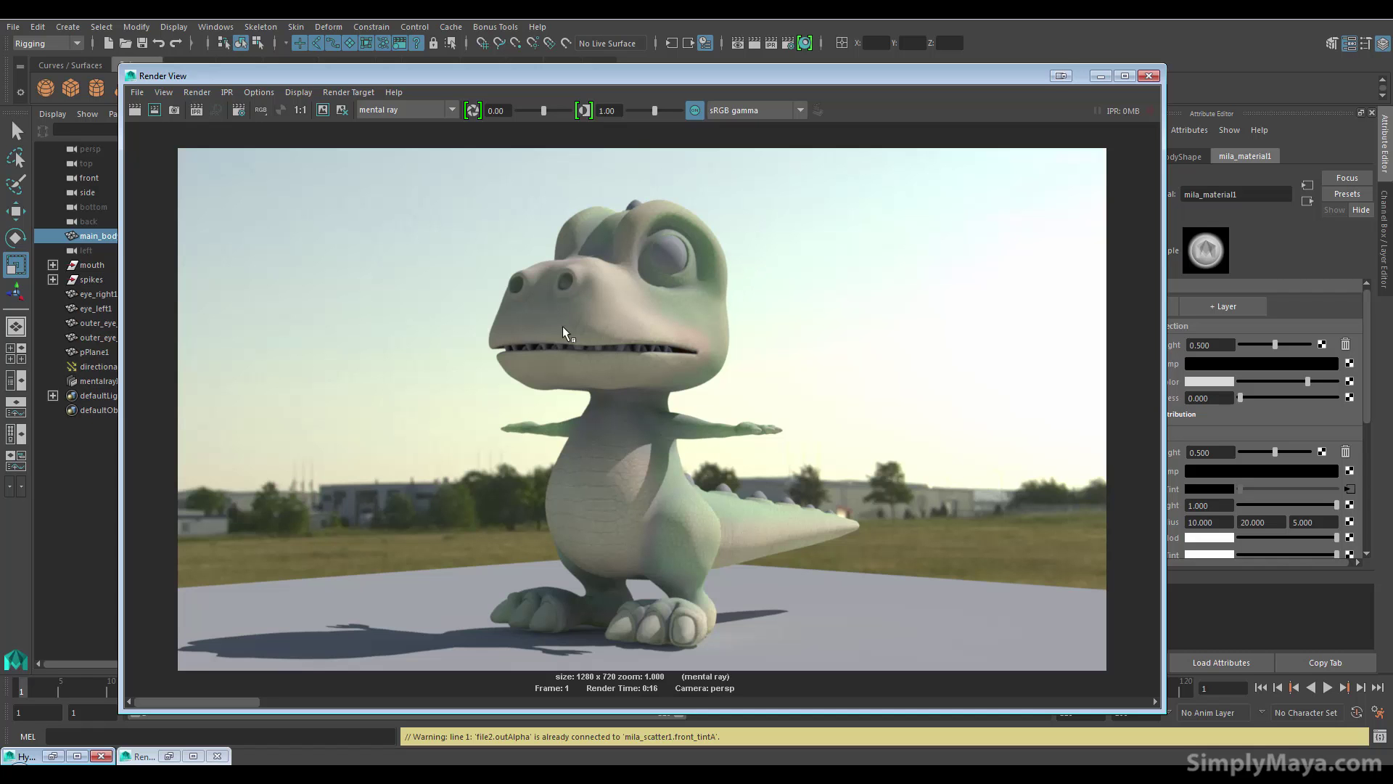
left_click(1100, 76)
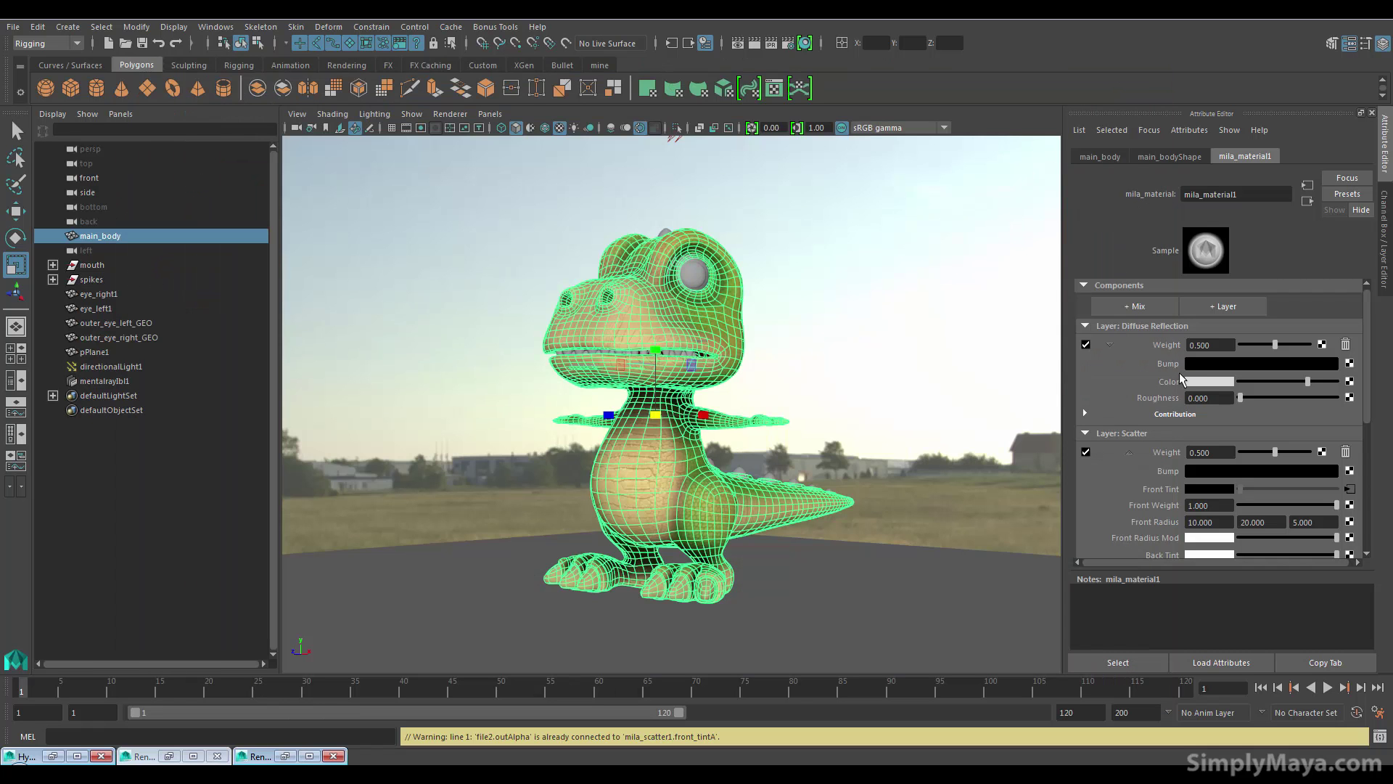
Map the diffuse Color with a File texture using burt_color_v2.1001.tif, set UV tiling to UDIM (Mari), and show textures in the viewport
left_click(1349, 382)
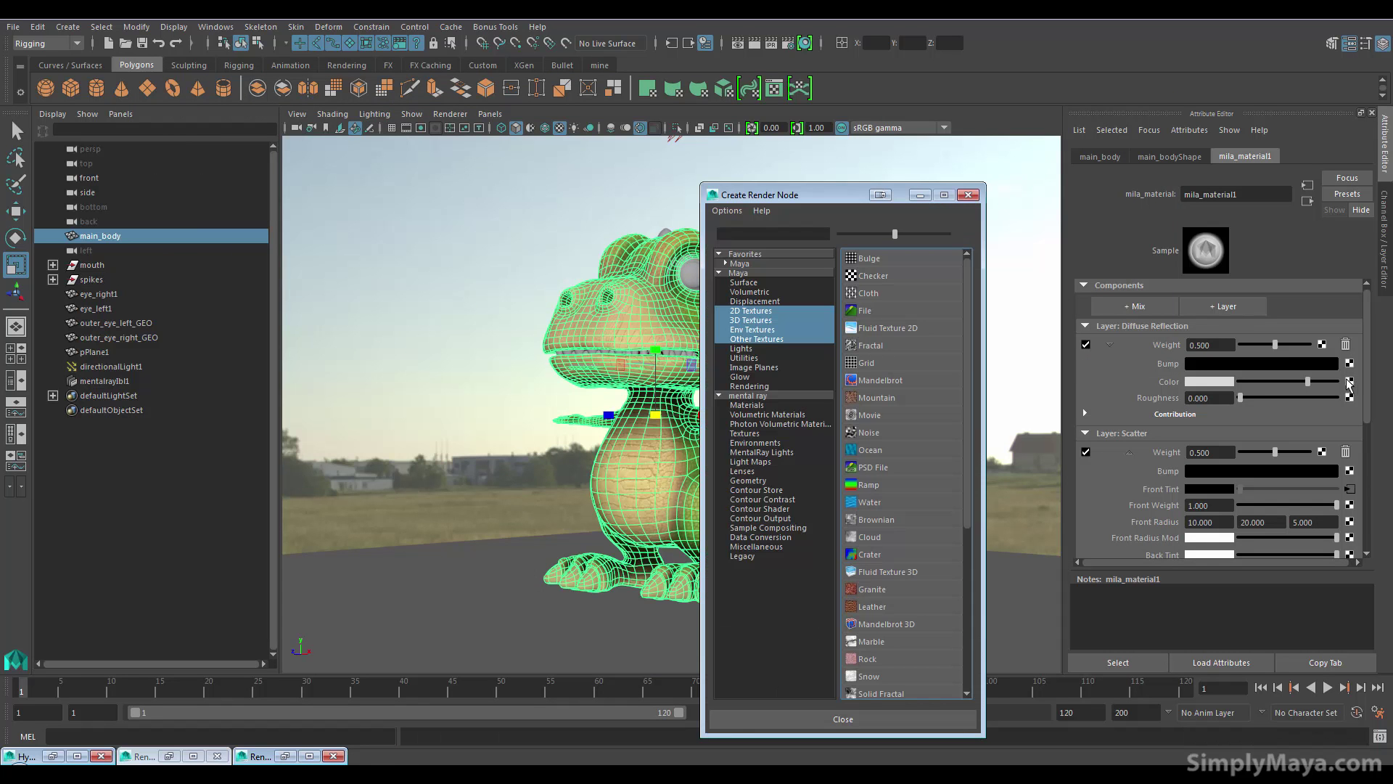
left_click(880, 315)
left_click(1347, 357)
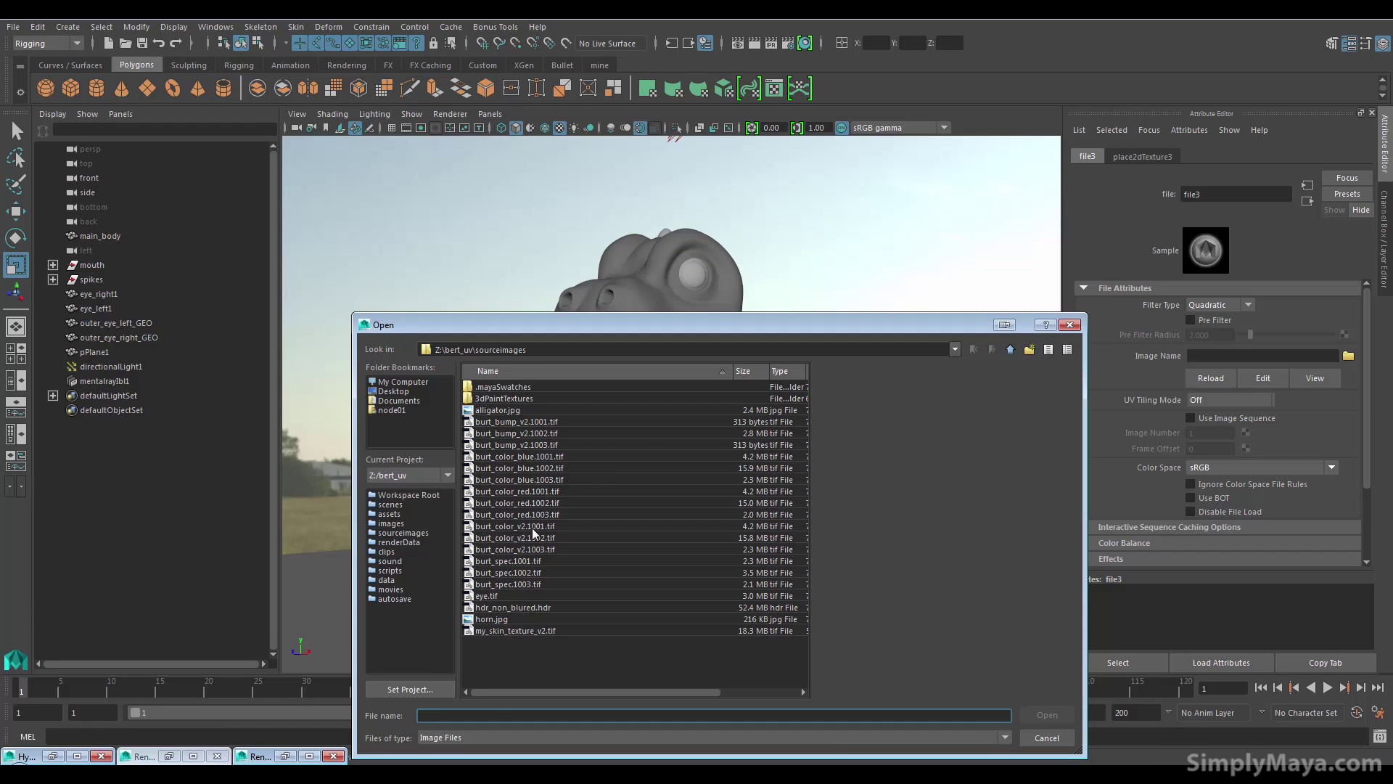
left_click(515, 526)
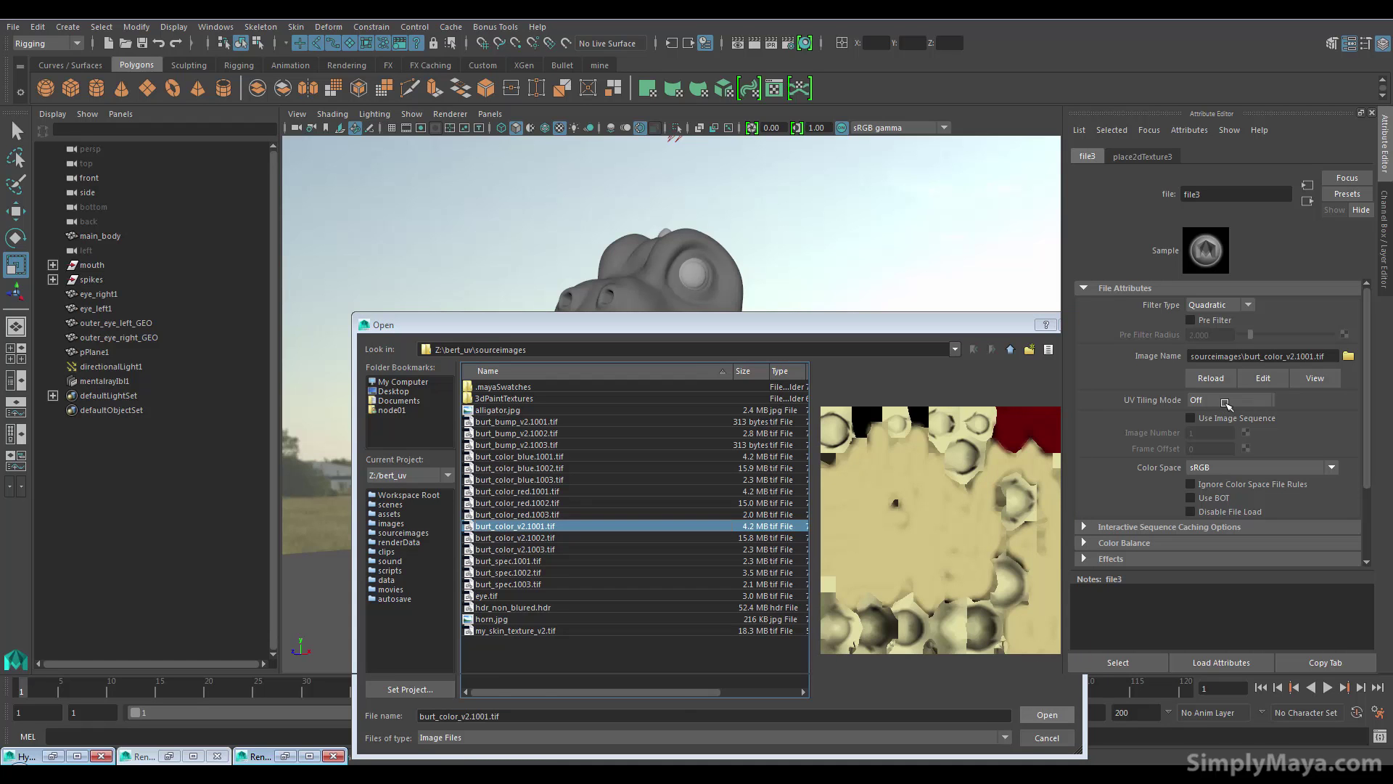
left_click(1226, 400)
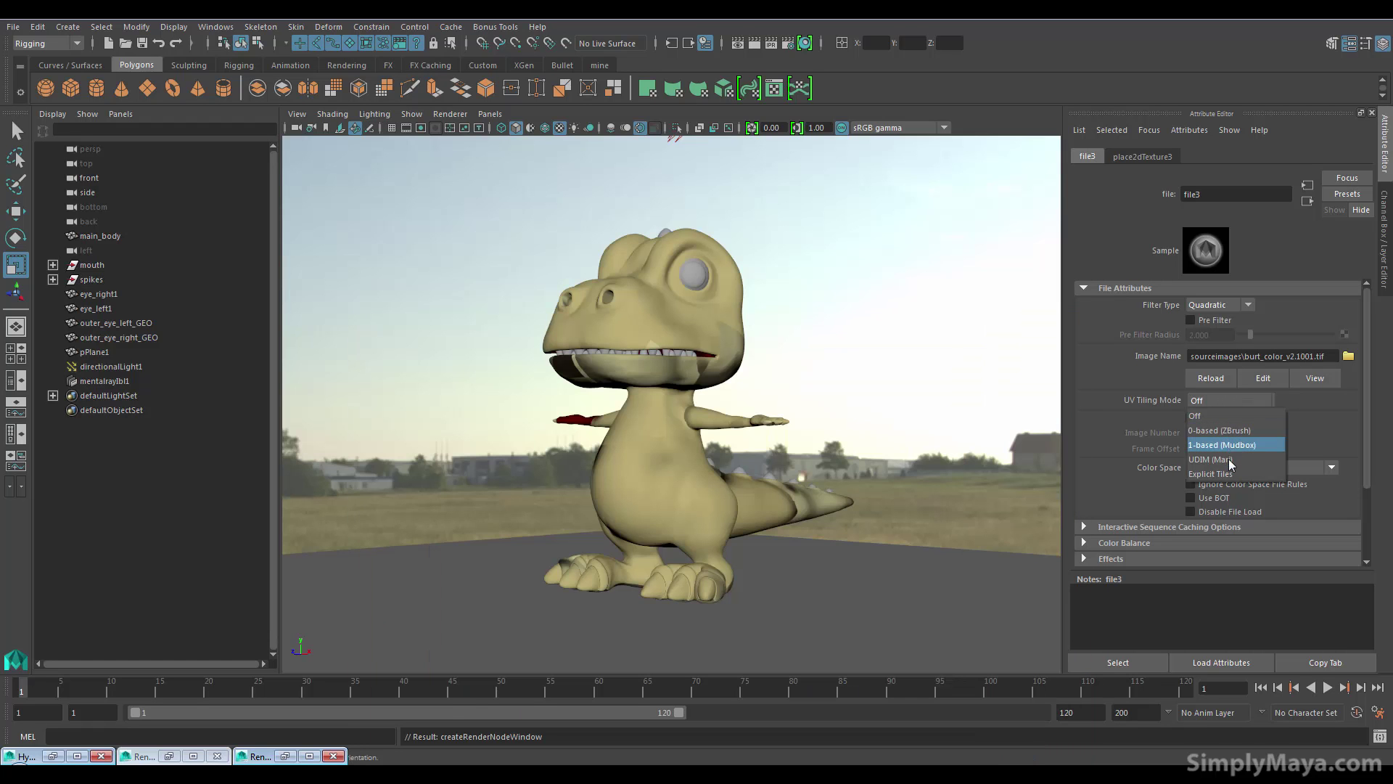
left_click(1231, 460)
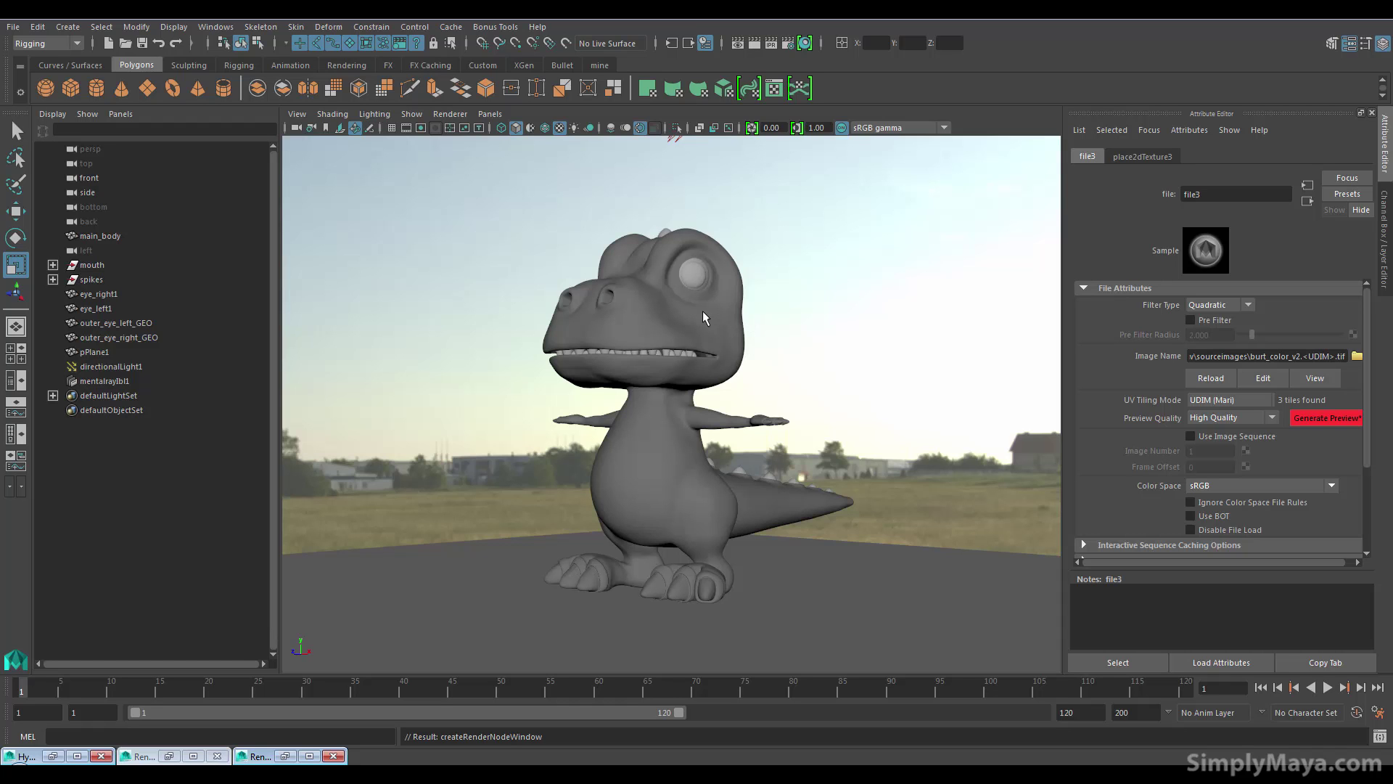
key("6")
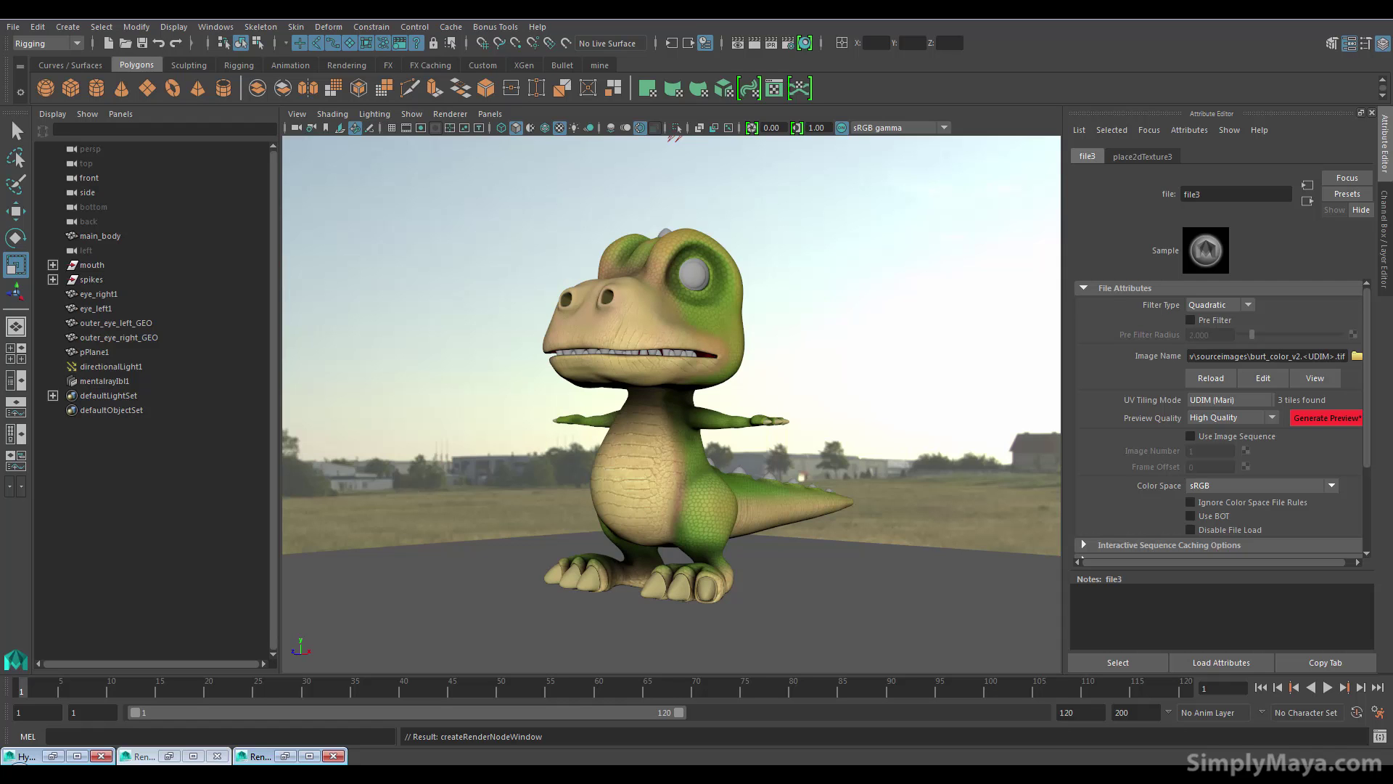
Show mila_material1's attributes for main_body and bring up the Render View
left_click(100, 236)
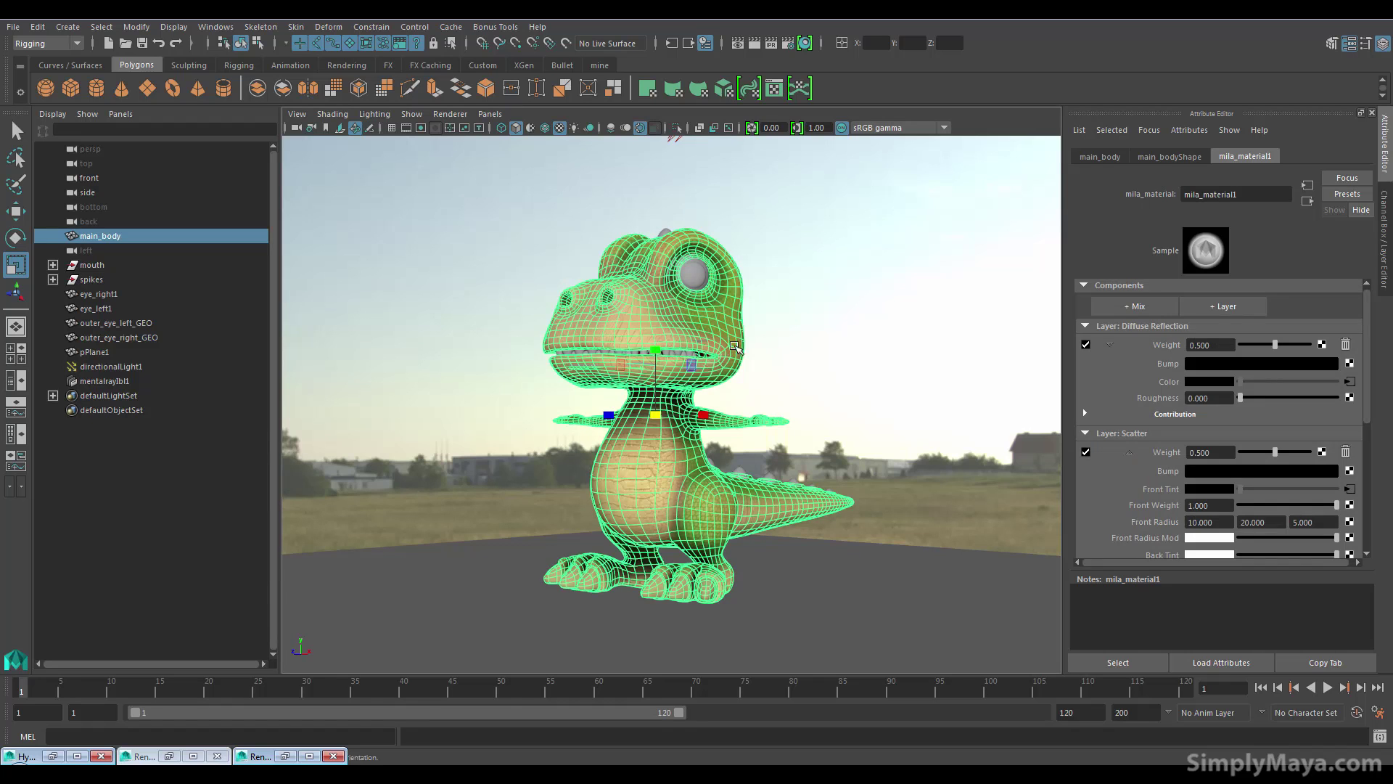
left_click(791, 336)
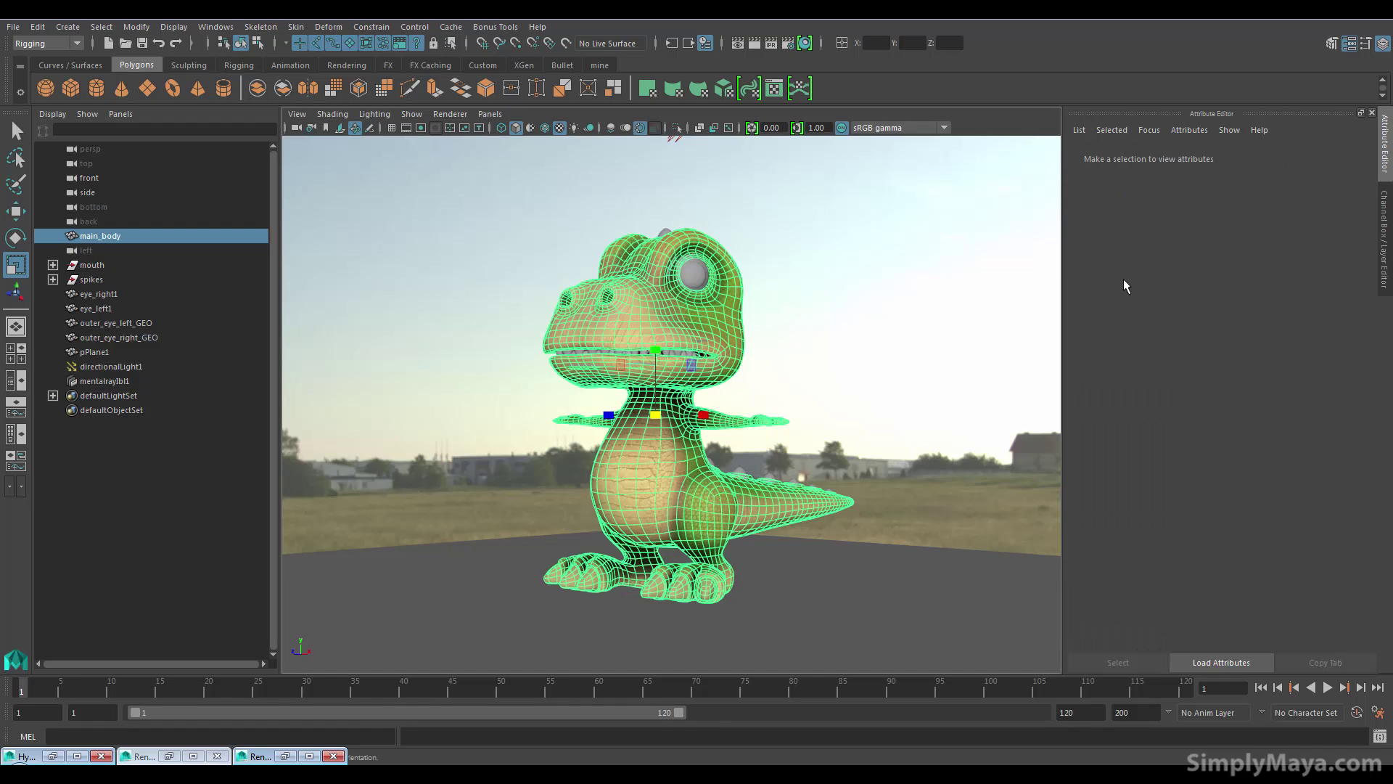
key("ctrl+z")
right_click_drag(719, 312, 741, 658)
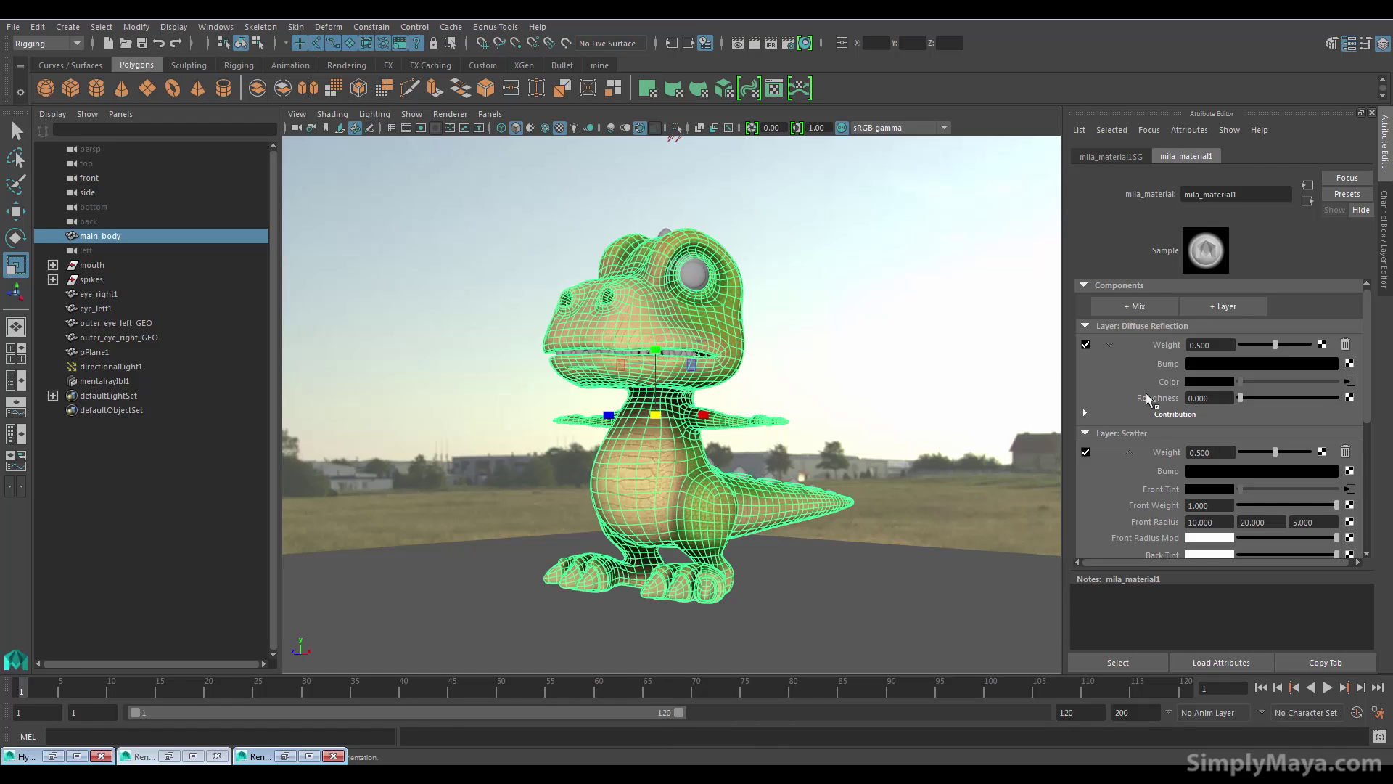
left_click(738, 43)
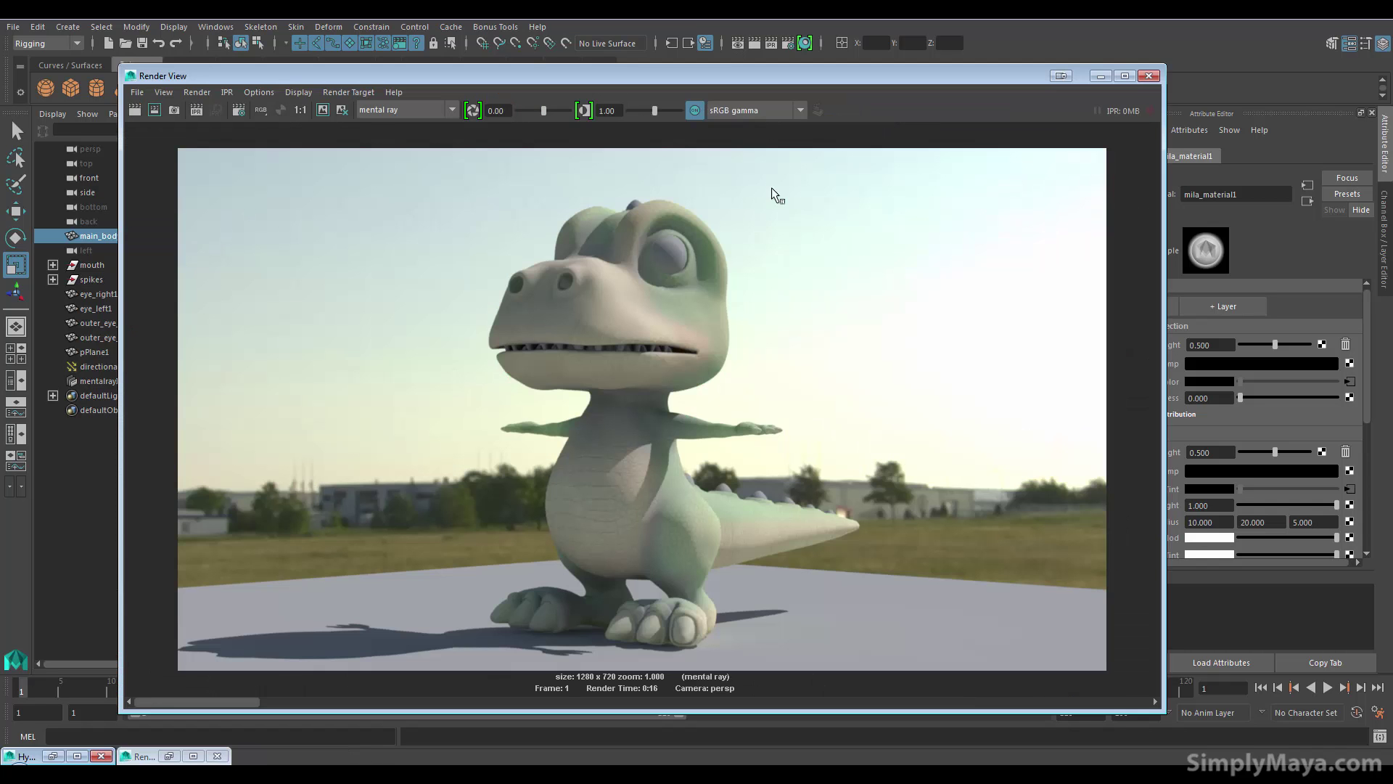
Render the dinosaur with the textured diffuse color and minimize the Render View
left_click(134, 111)
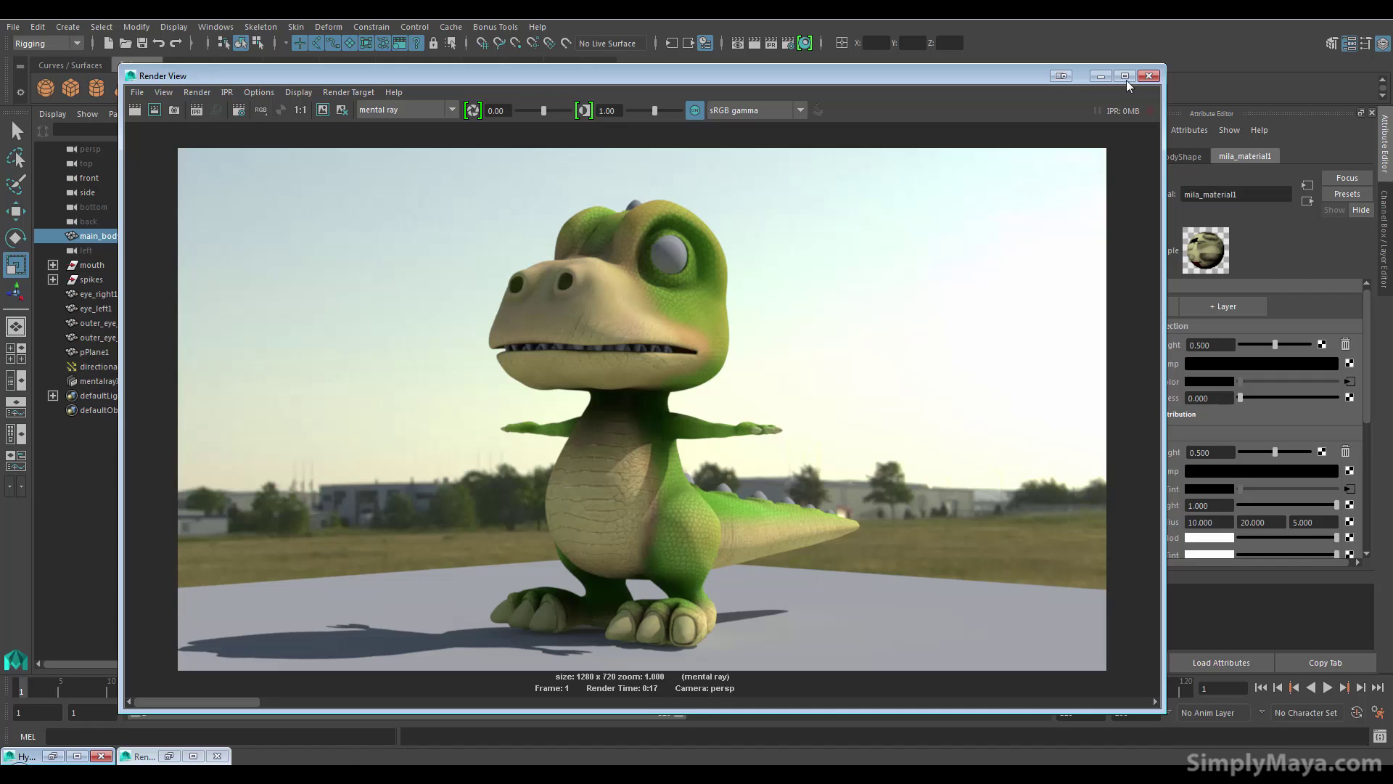
left_click(1101, 76)
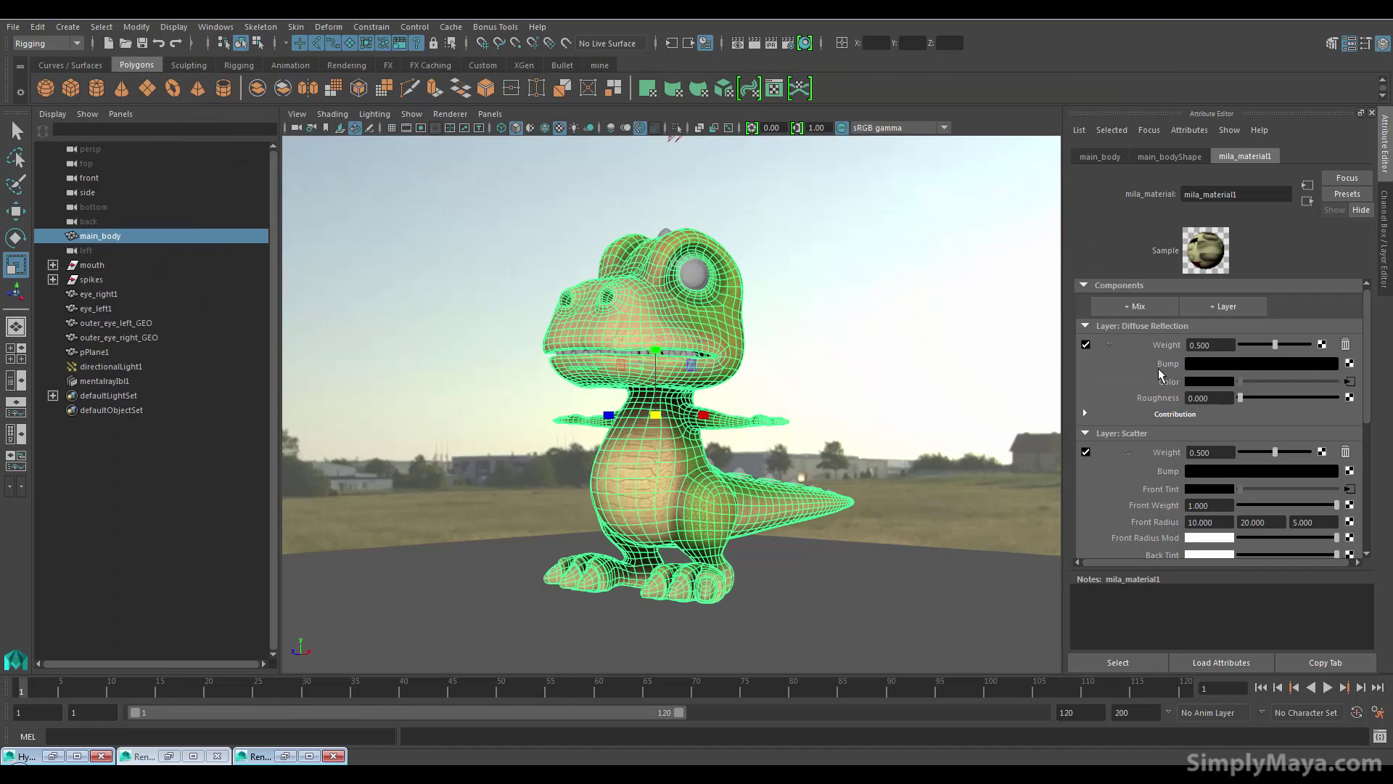
Try raising the Color Offset in the diffuse color texture's Color Balance settings and re-render the dinosaur
left_click(1349, 381)
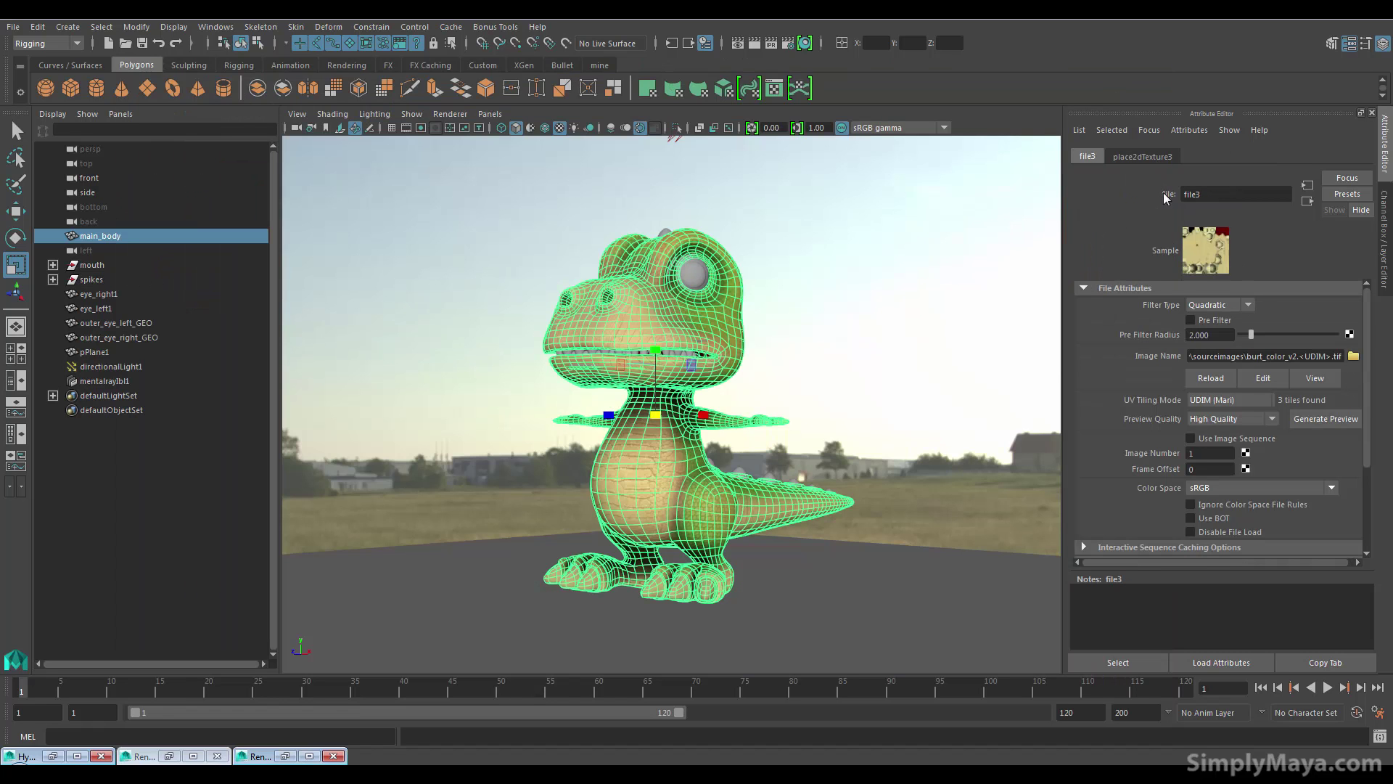
scroll(1125, 428, "down", 3)
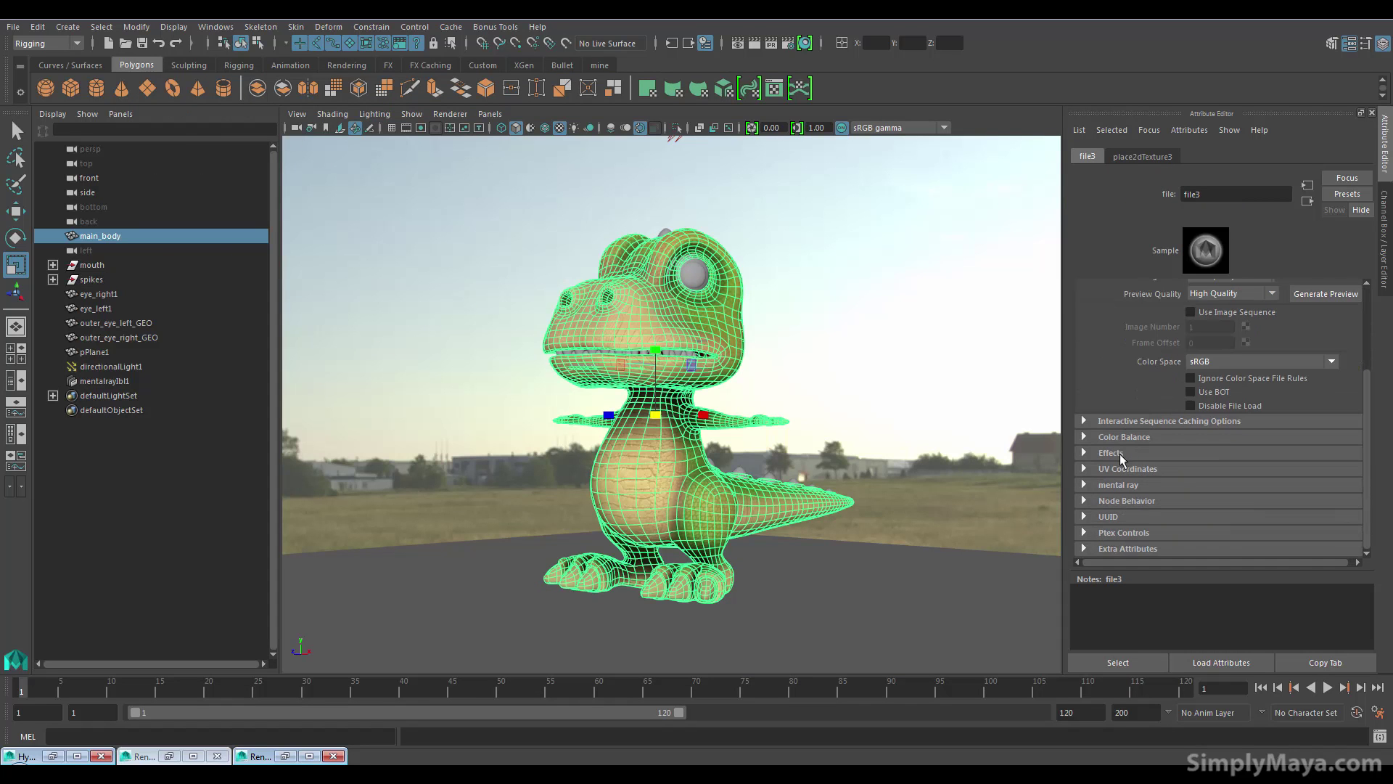
left_click(1141, 440)
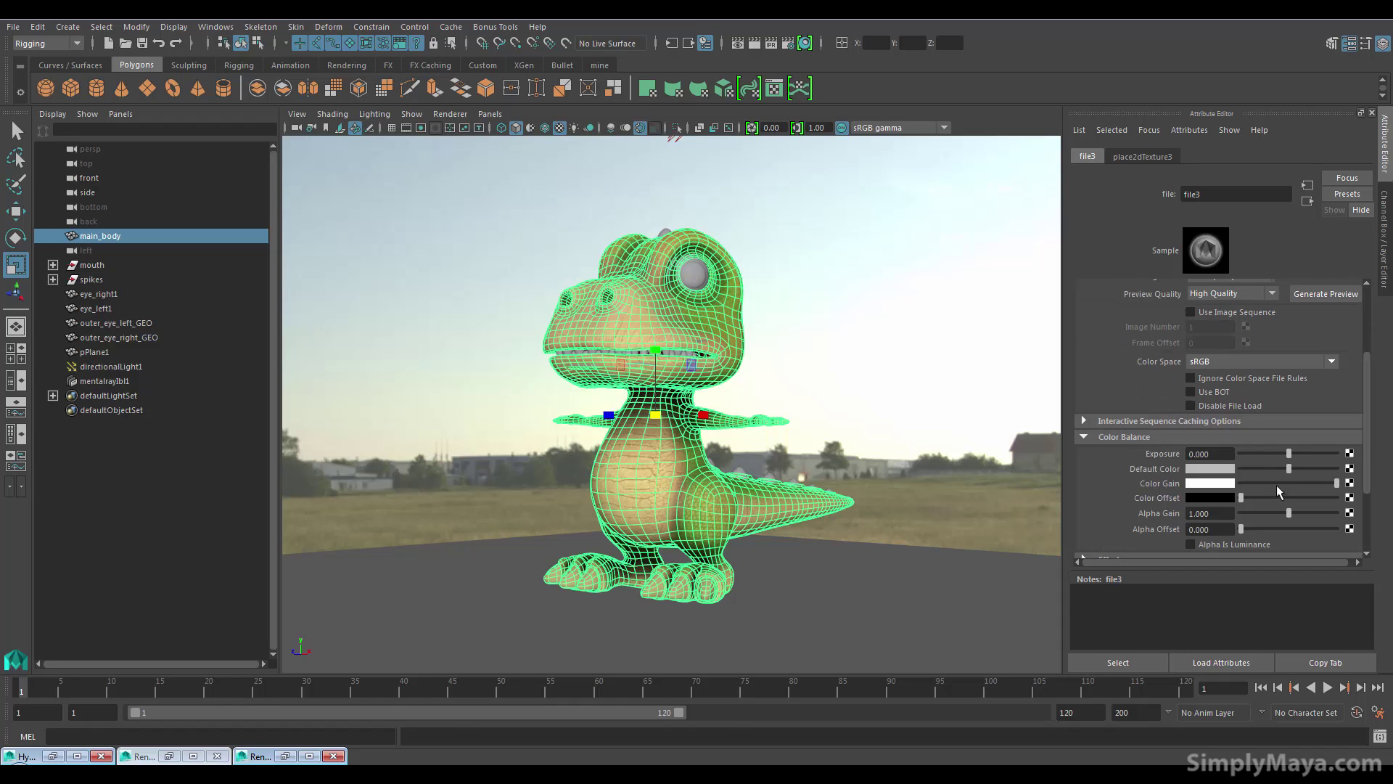
left_click_drag(1333, 485, 1365, 487)
left_click_drag(1241, 498, 1262, 499)
left_click(738, 43)
left_click(323, 112)
left_click(134, 110)
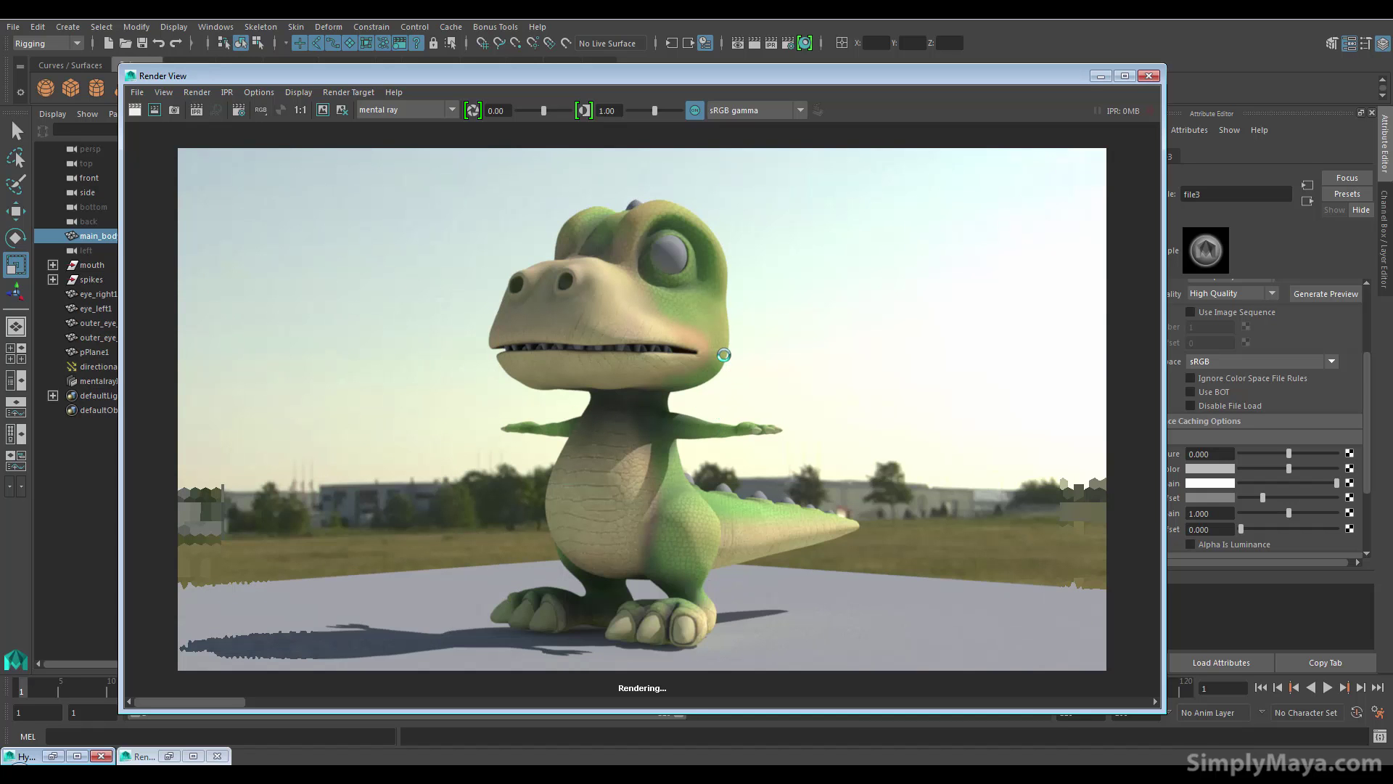
Lower the diffuse color texture's Color Offset to nearly black, re-render the dinosaur, and minimize the Render View
left_click_drag(891, 84, 713, 402)
right_click(674, 333)
right_click_drag(675, 414, 689, 676)
right_click_drag(687, 326, 685, 664)
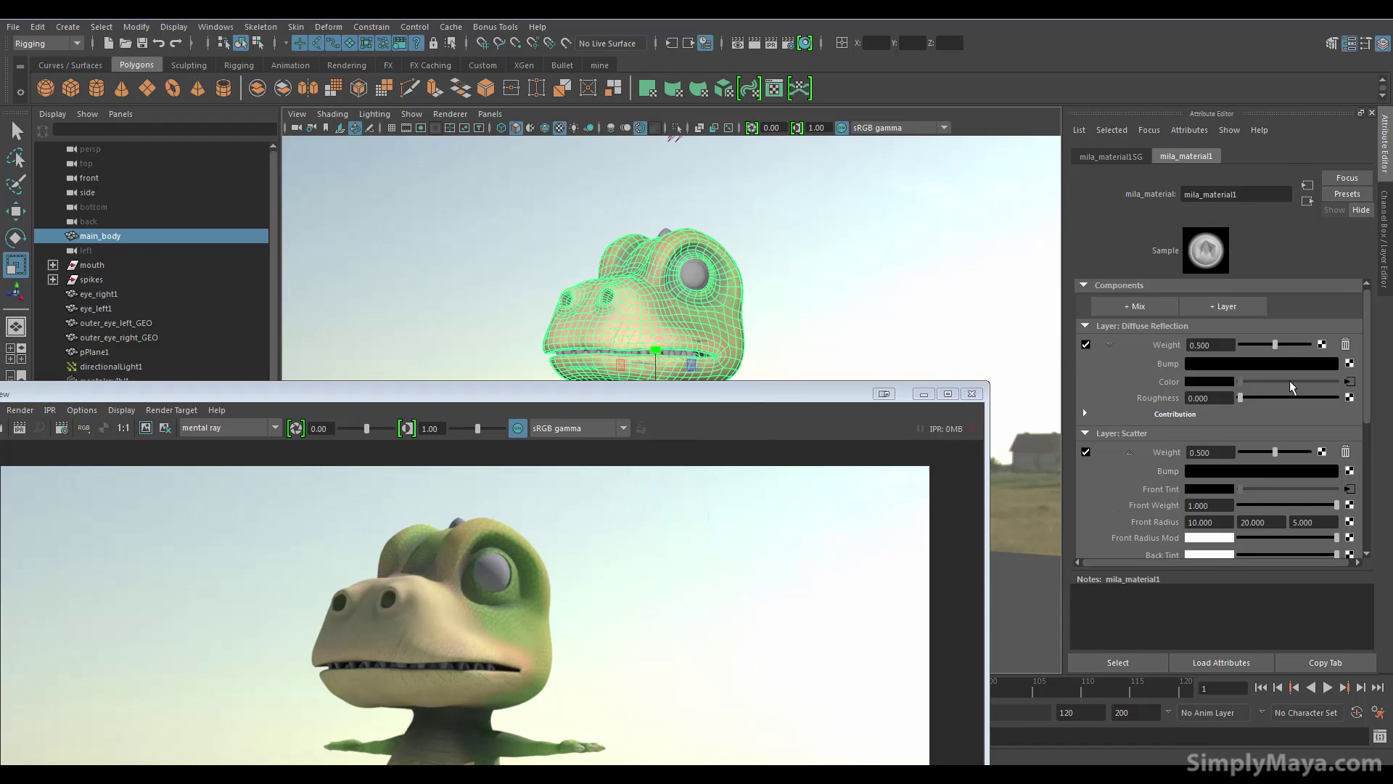
left_click(1349, 382)
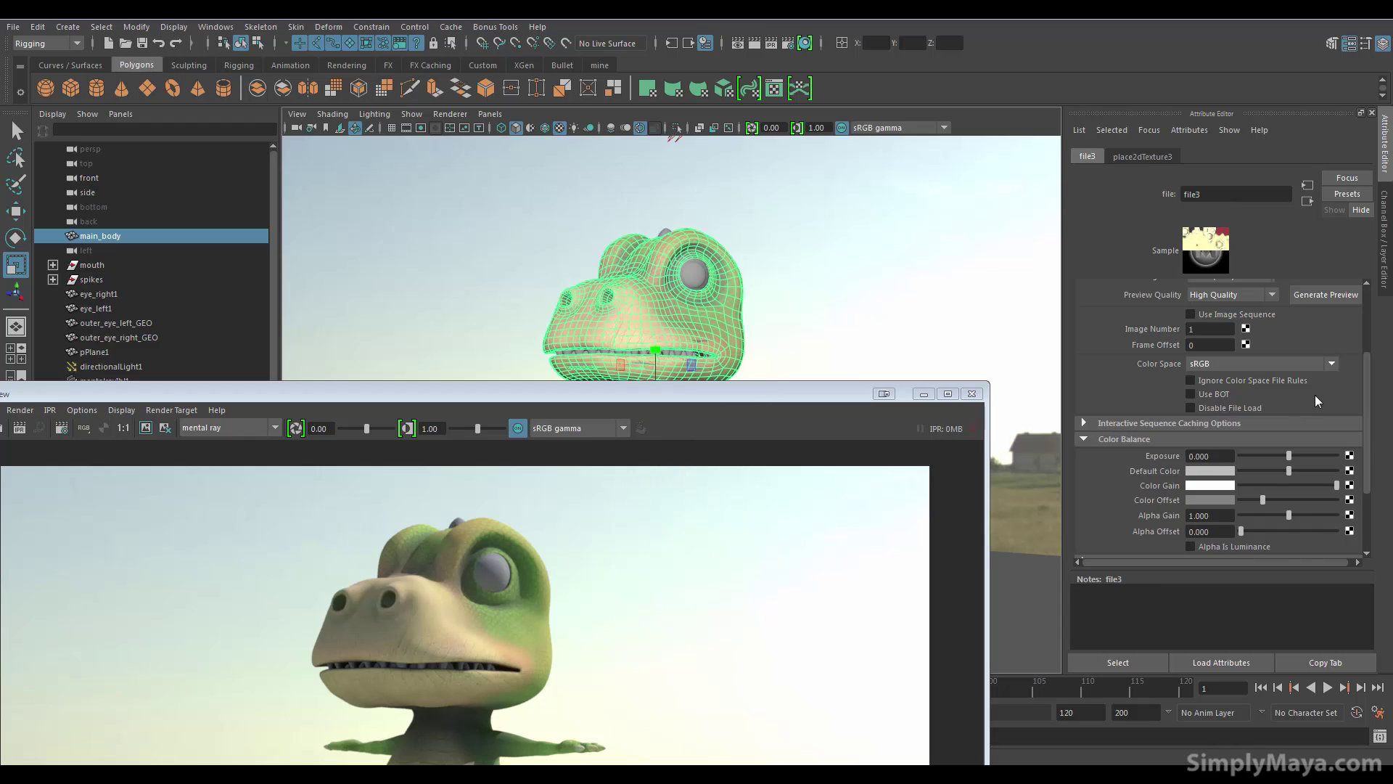
left_click_drag(1263, 498, 1244, 502)
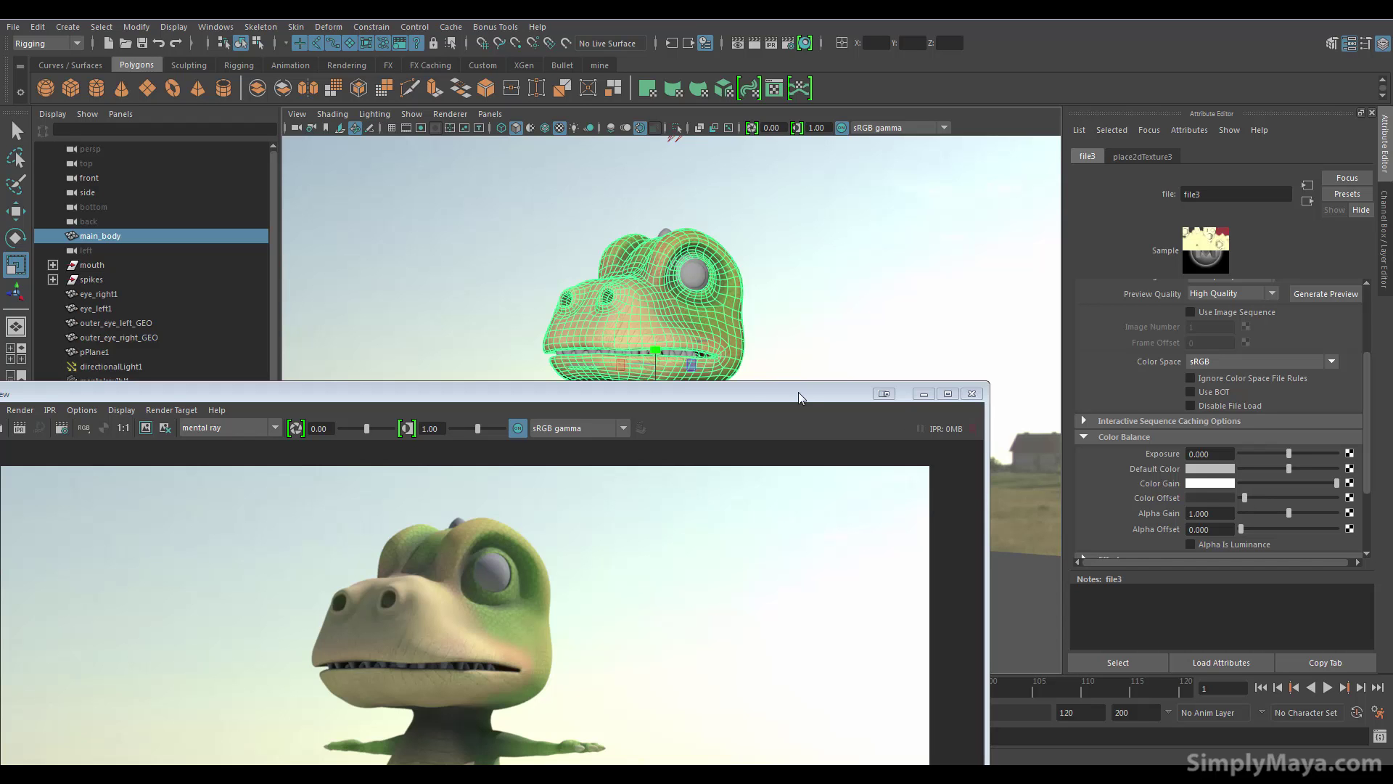
left_click_drag(739, 398, 843, 140)
left_click(122, 164)
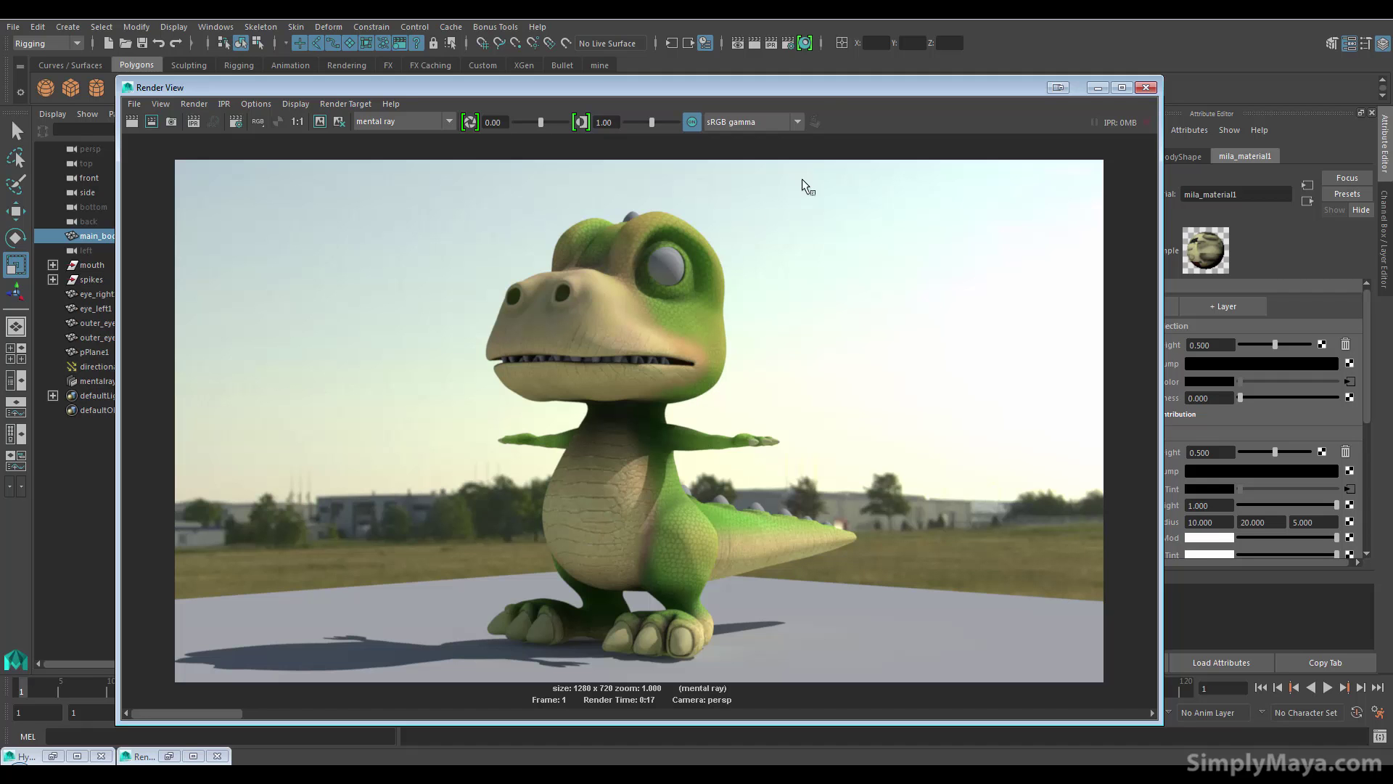
left_click_drag(806, 90, 771, 89)
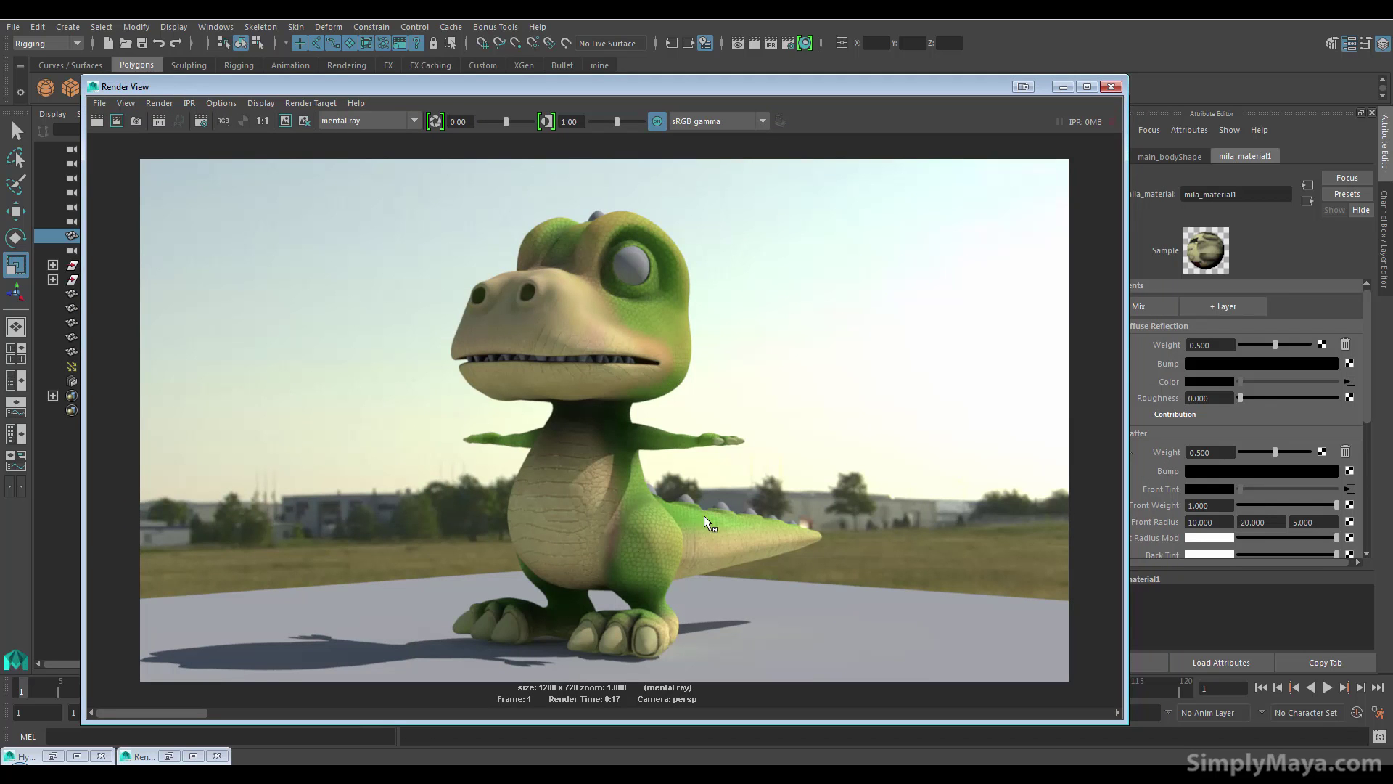
left_click(1063, 87)
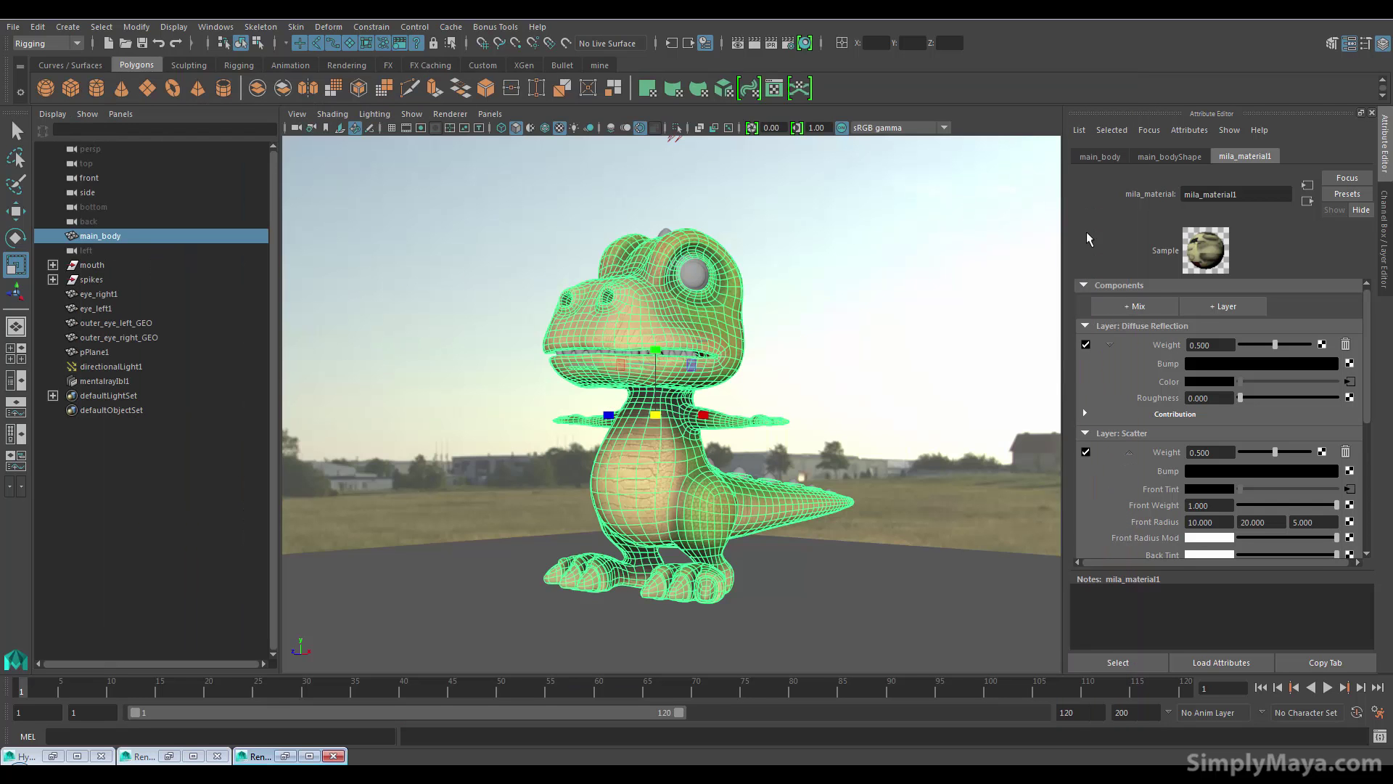
Add a Glossy Reflection component to mila_material1 as a Weighted Layer
left_click_drag(1367, 343, 1366, 339)
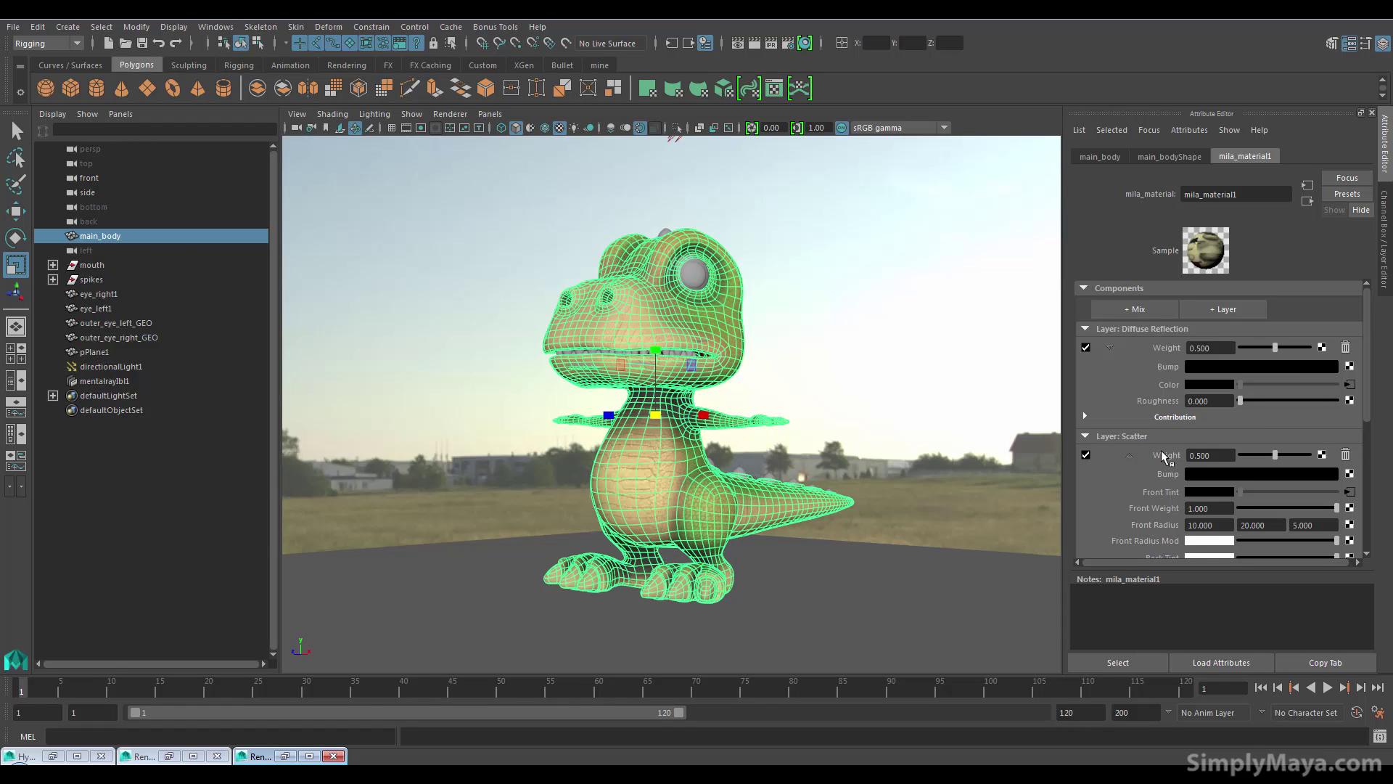
left_click(1228, 309)
left_click(732, 361)
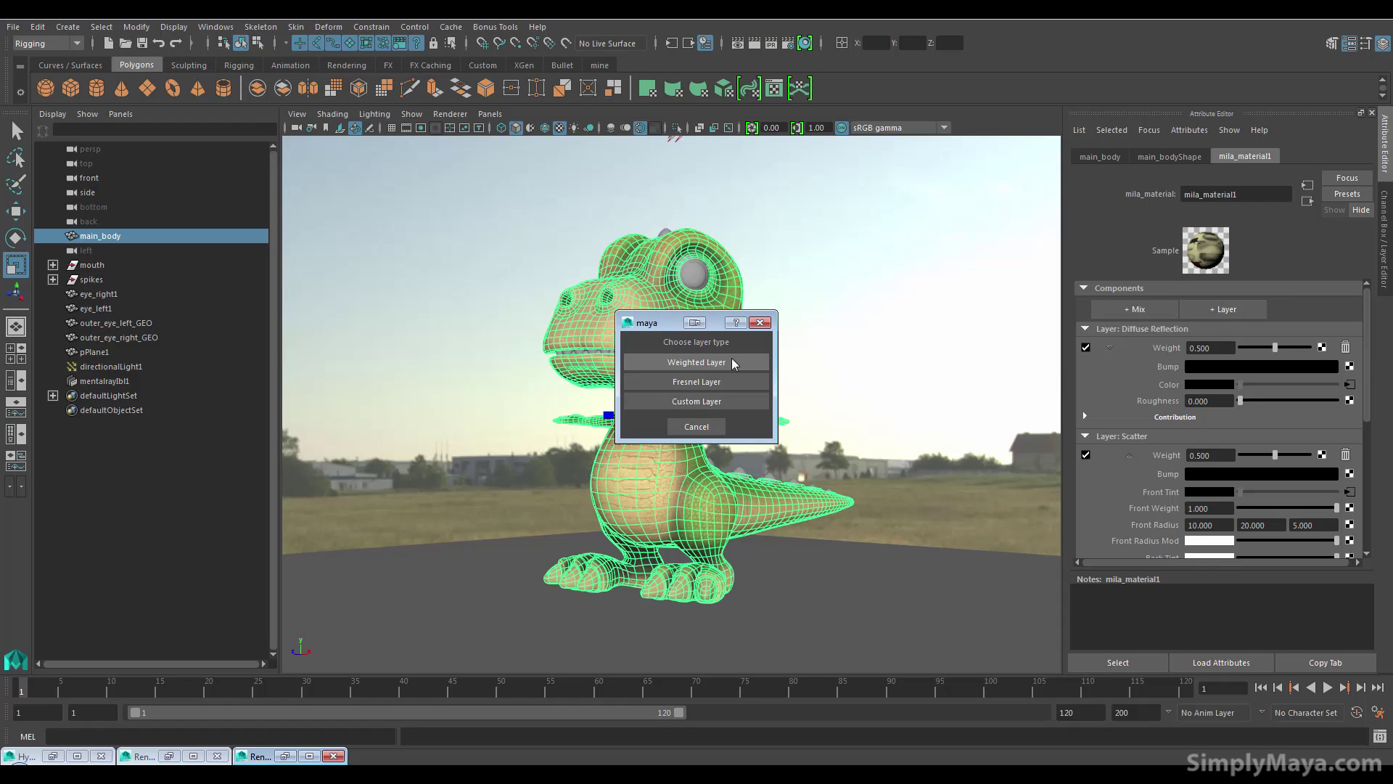
left_click_drag(673, 216, 920, 224)
left_click(941, 302)
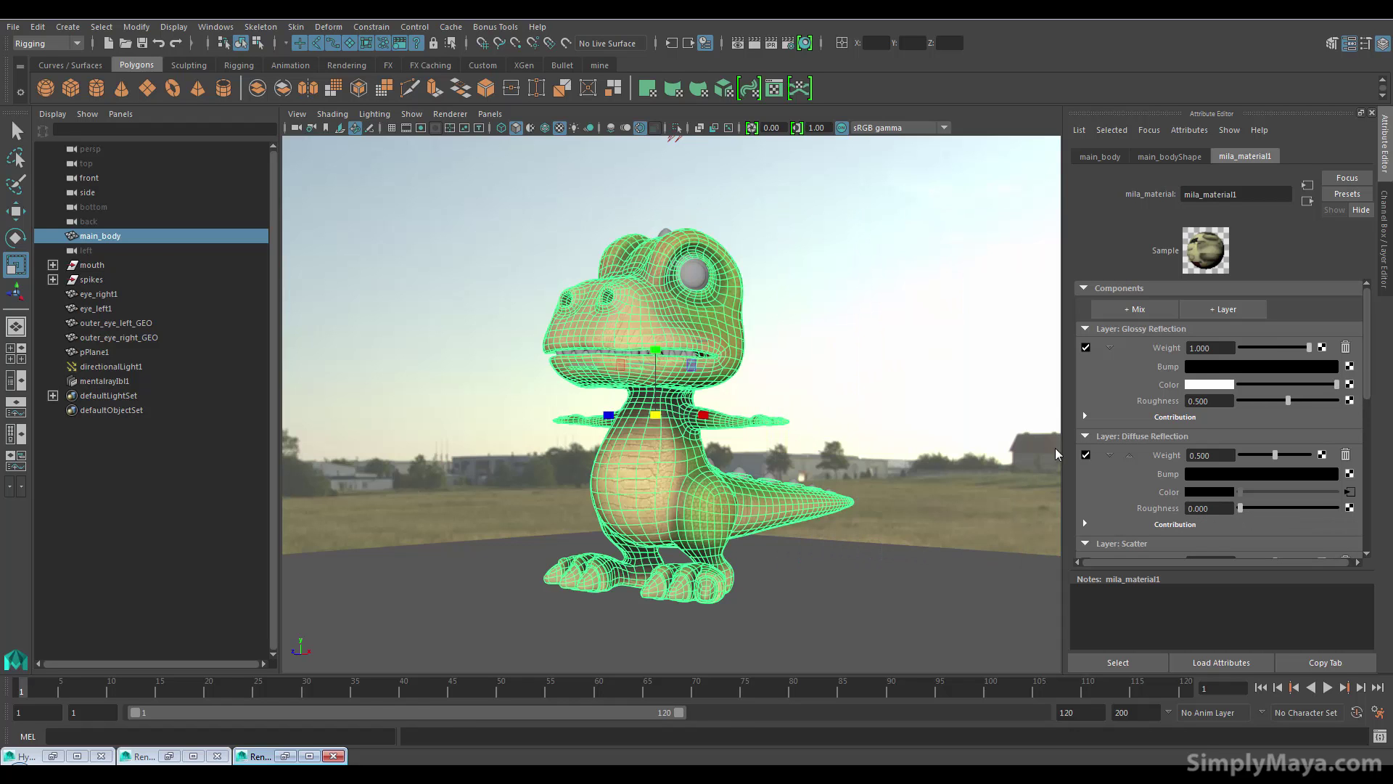
Set the Glossy Reflection layer's Roughness to 0.3
double_click(1216, 404)
type("0.3")
key("Return")
left_click_drag(1268, 402, 1219, 408)
left_click_drag(1239, 400, 1362, 420)
double_click(1224, 401)
type(".3")
key("Return")
Map the Glossy Reflection layer's Color with a File texture using burt_spec.1001.tif
left_click(1349, 385)
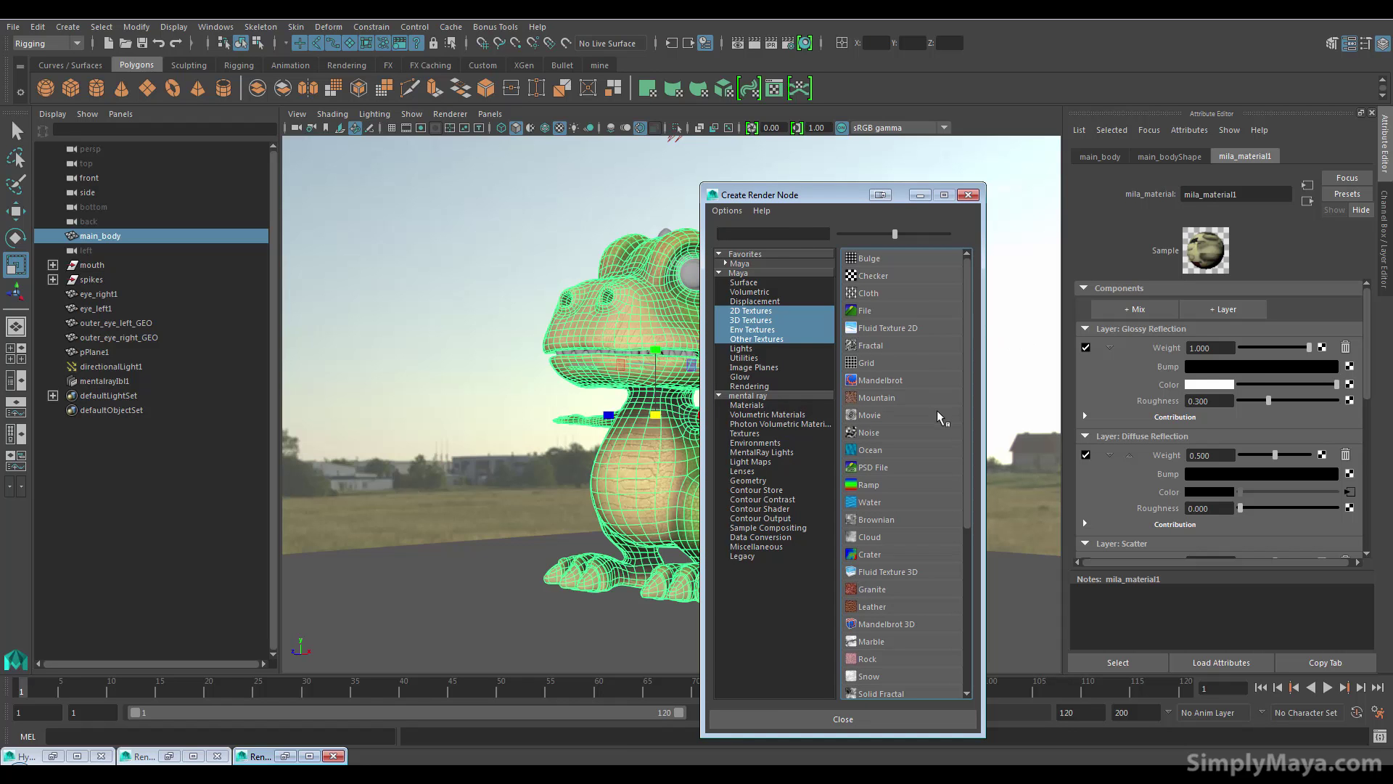
left_click(875, 317)
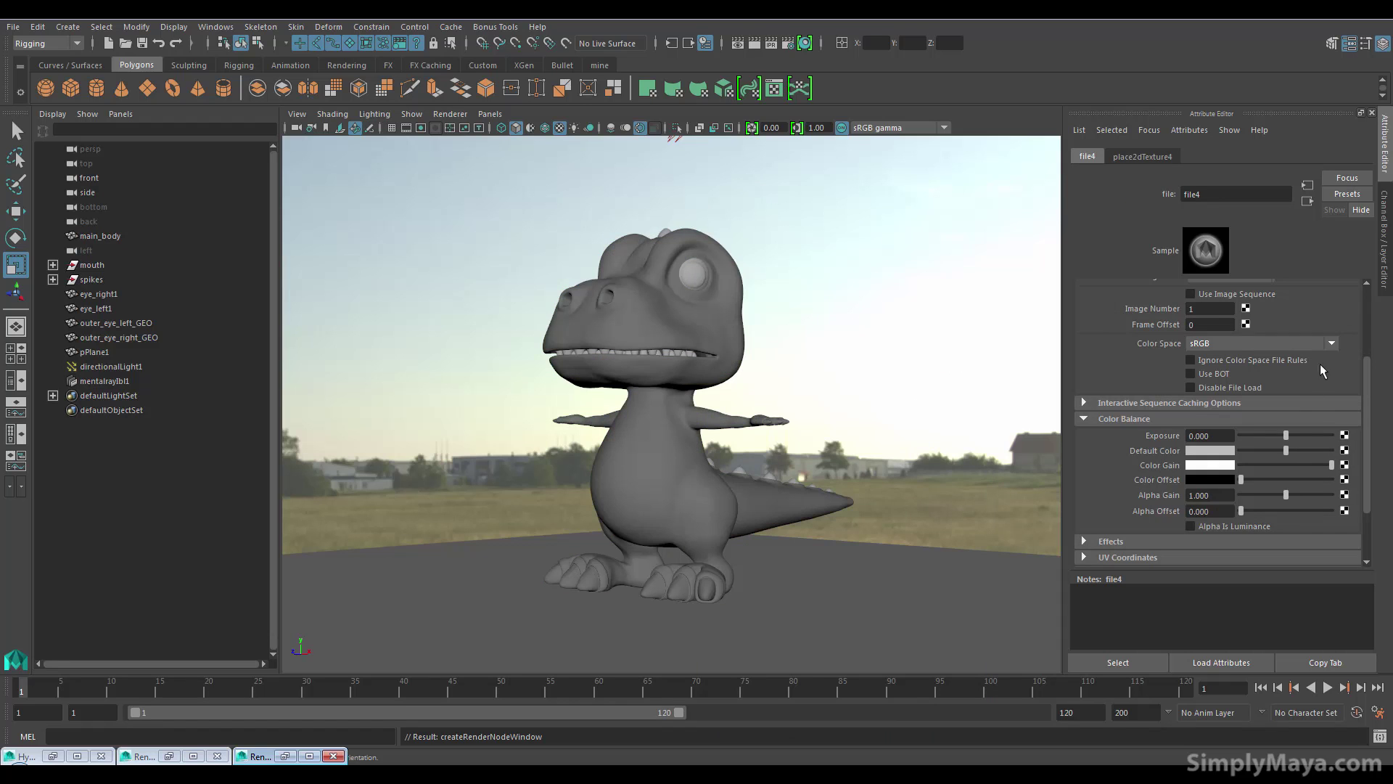
scroll(1310, 362, "up", 3)
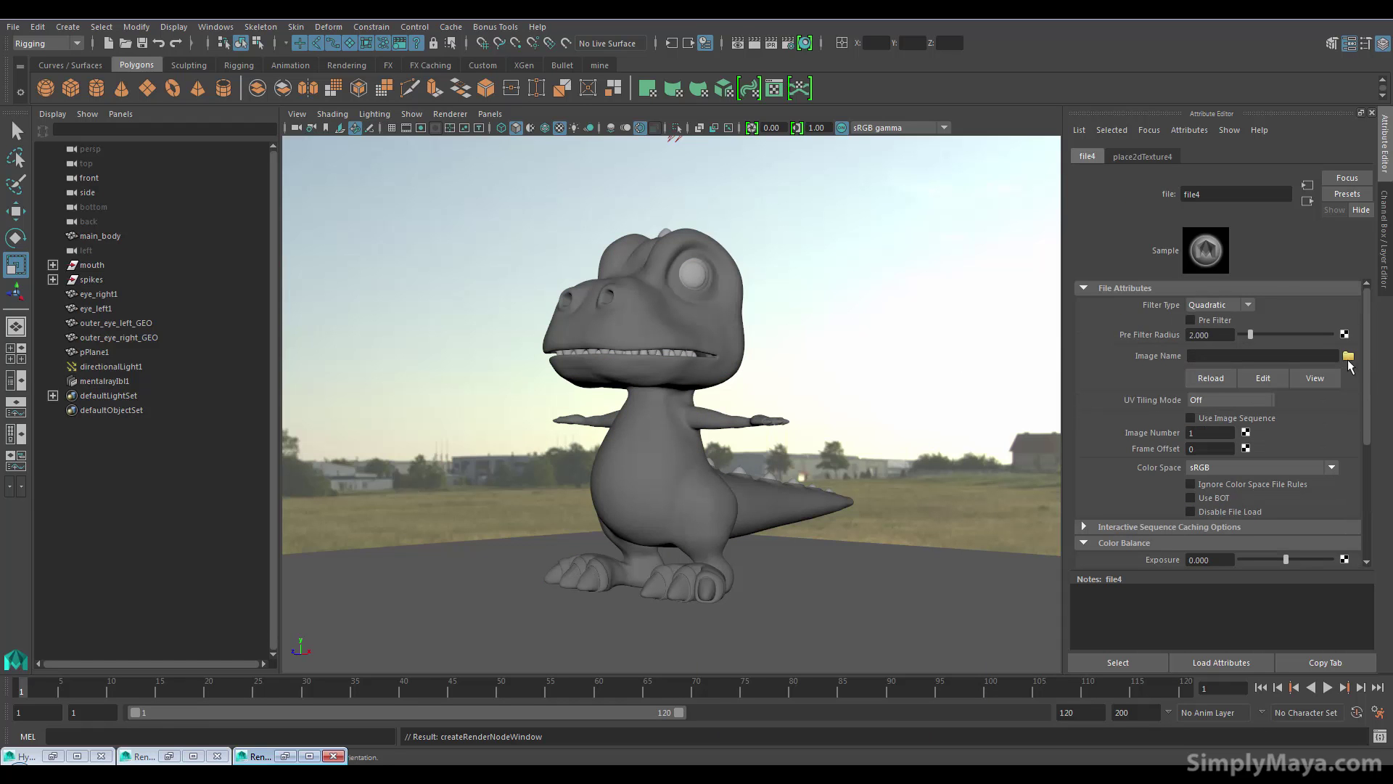
left_click(1348, 356)
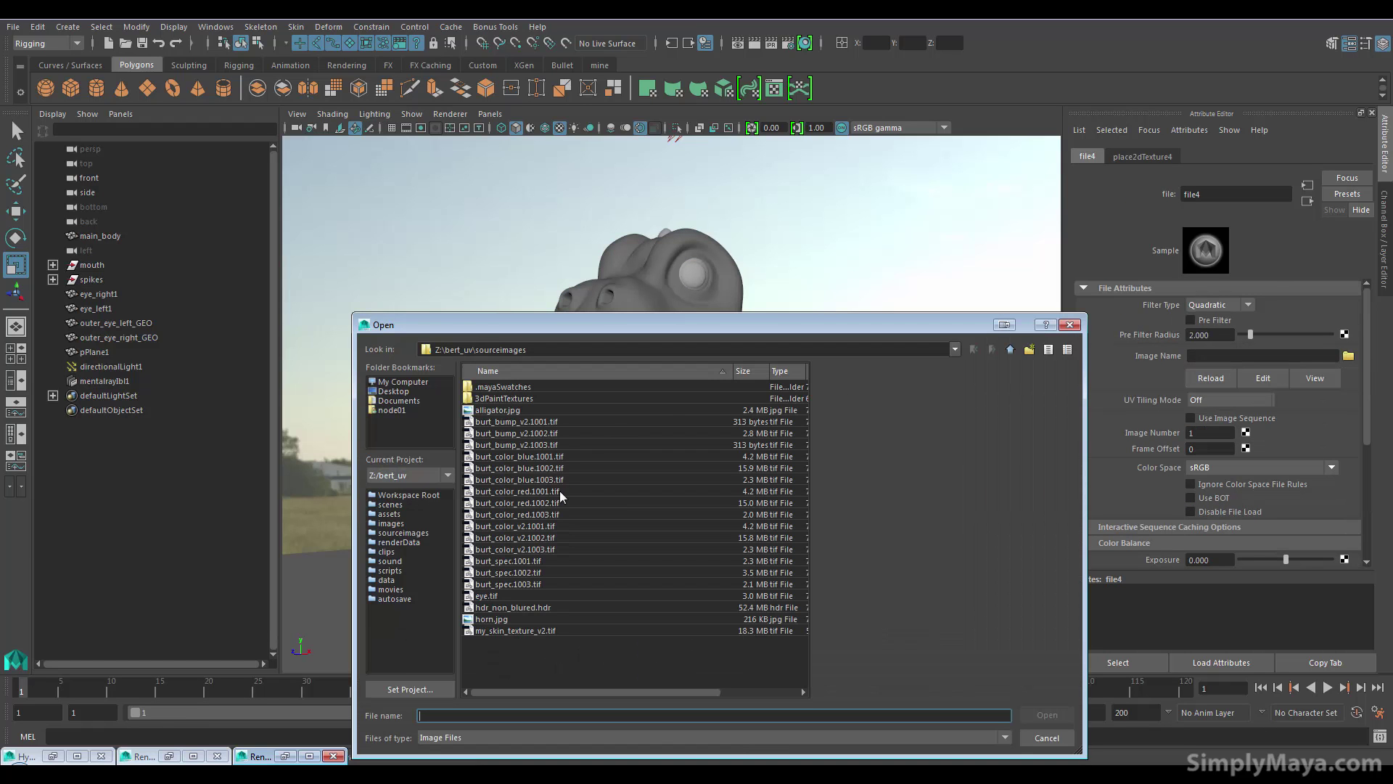
double_click(535, 562)
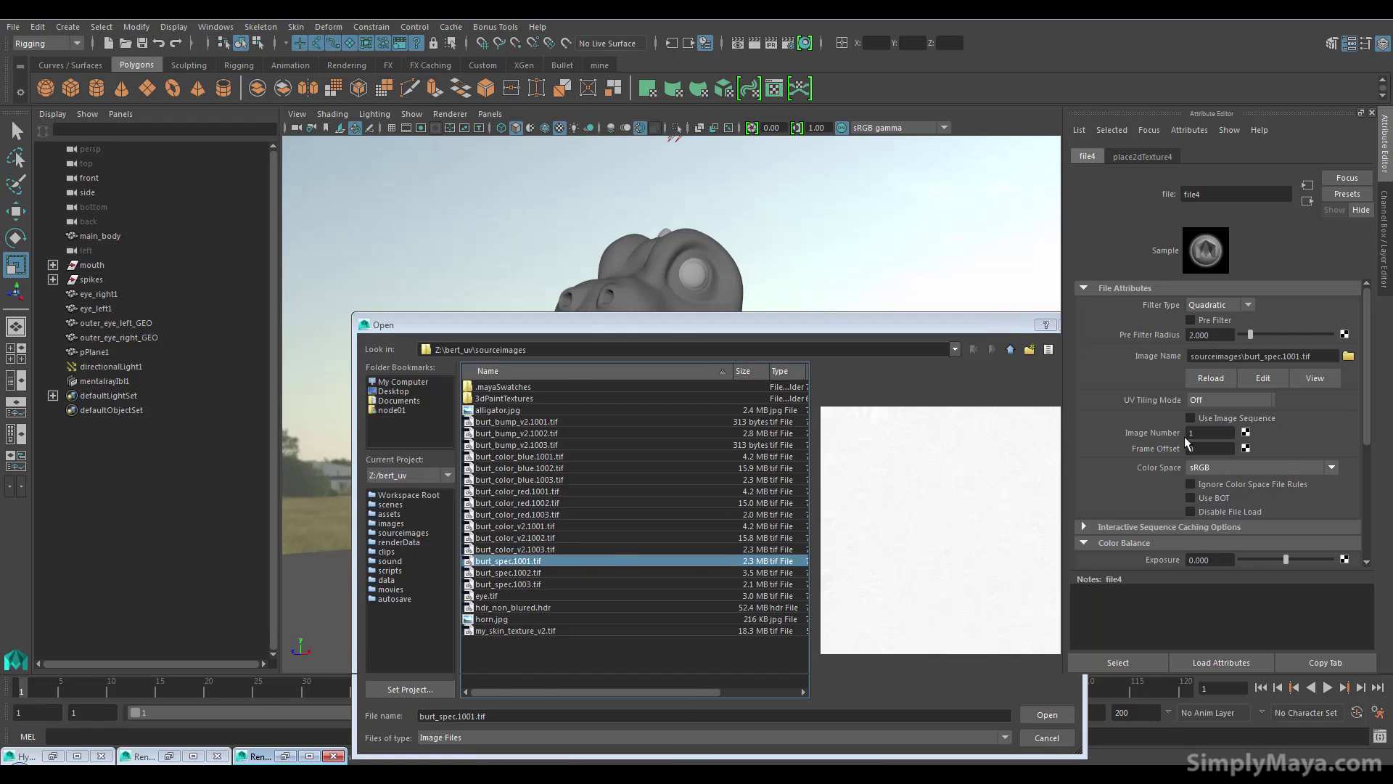
Set the specular texture's UV Tiling Mode to UDIM (Mari)
left_click(1236, 397)
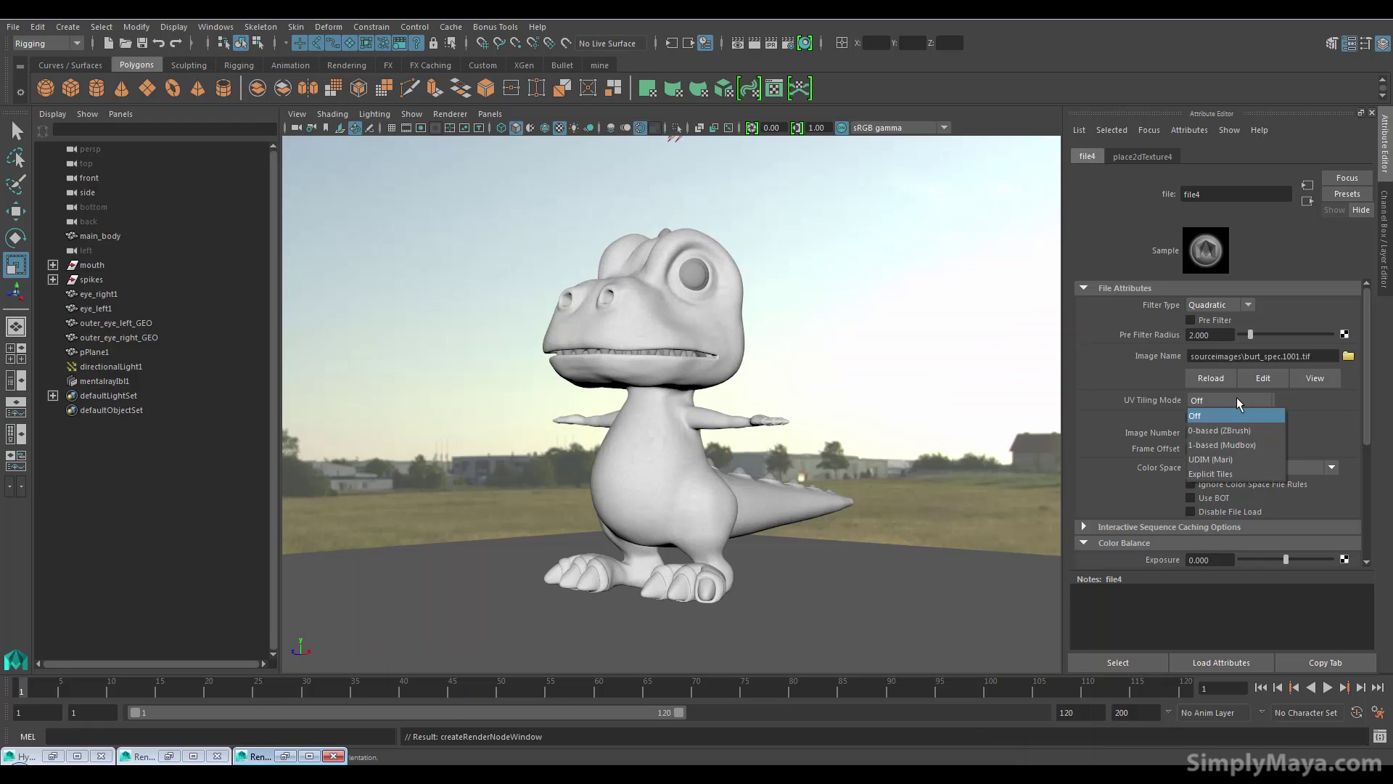
left_click(1229, 460)
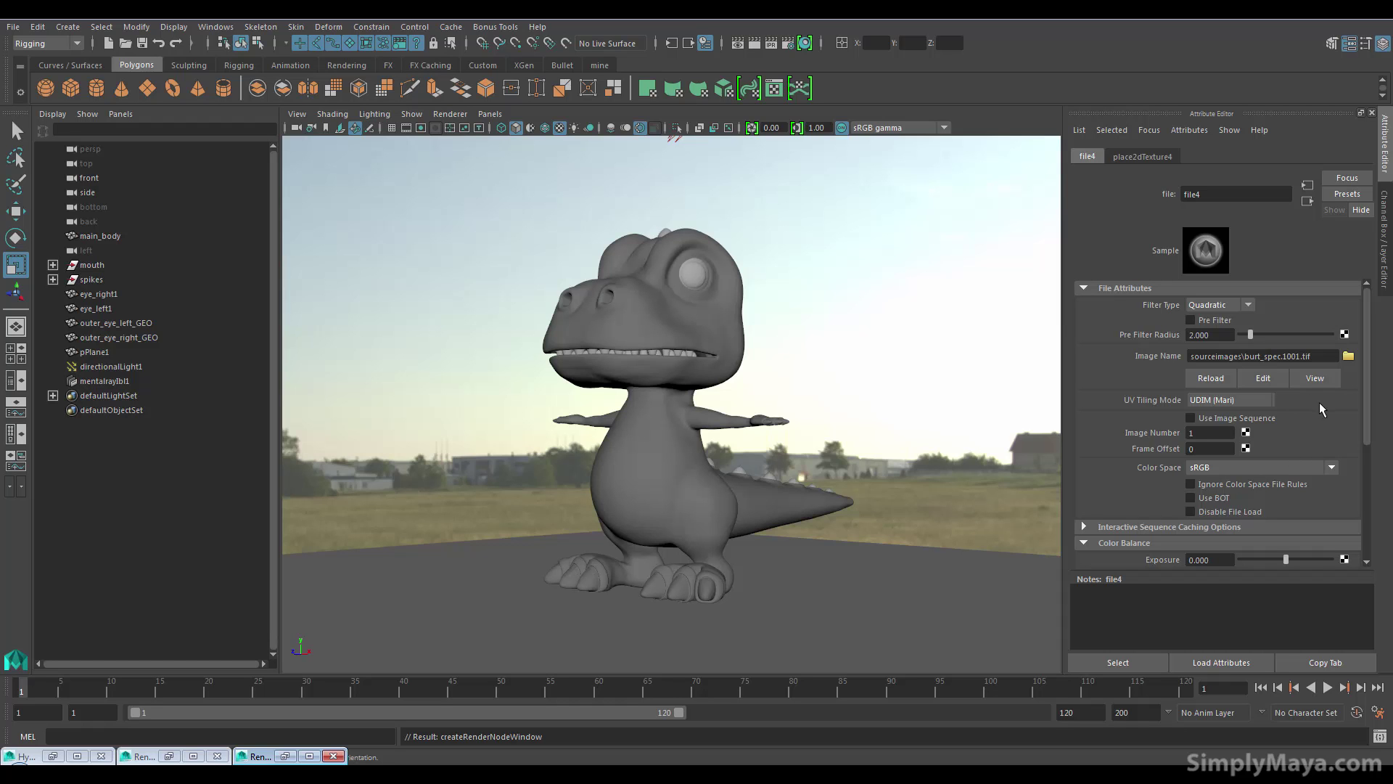
left_click(1255, 396)
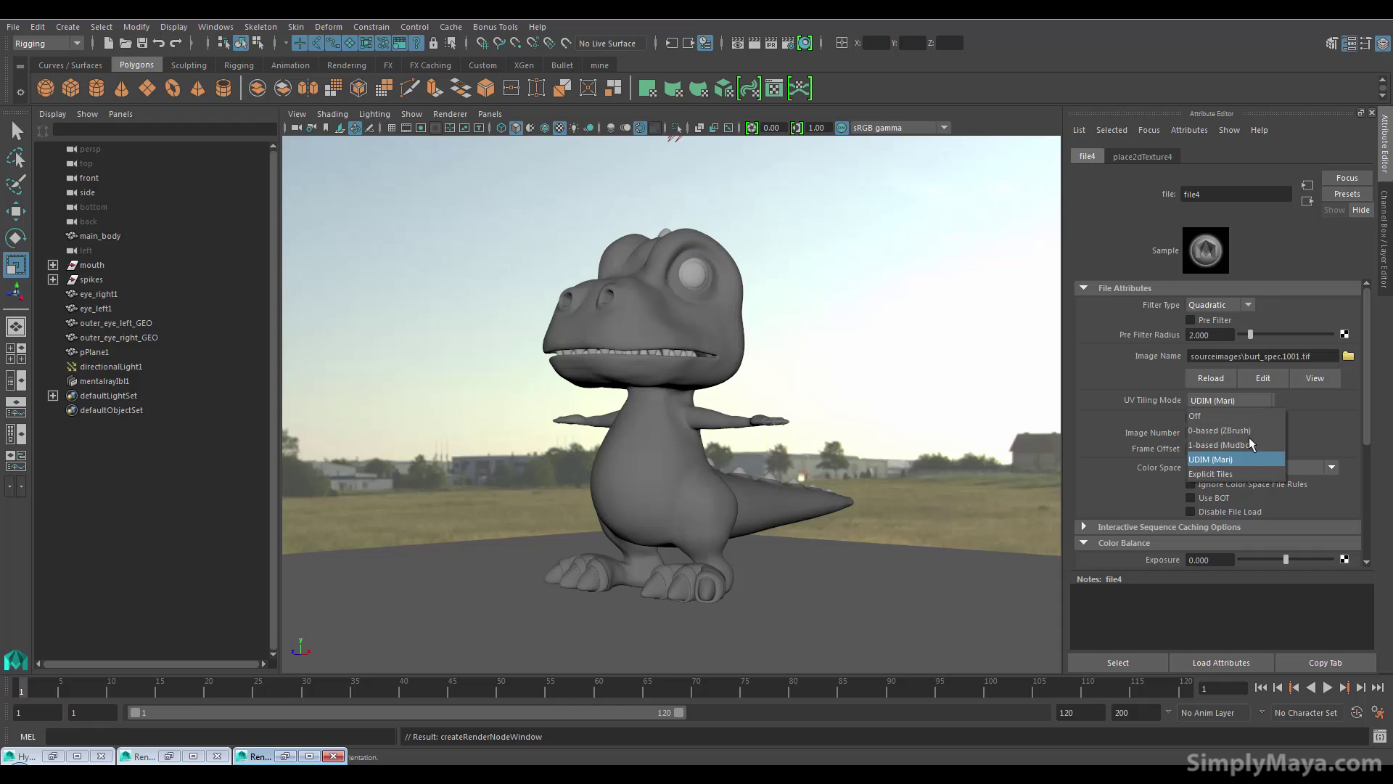
left_click(1239, 416)
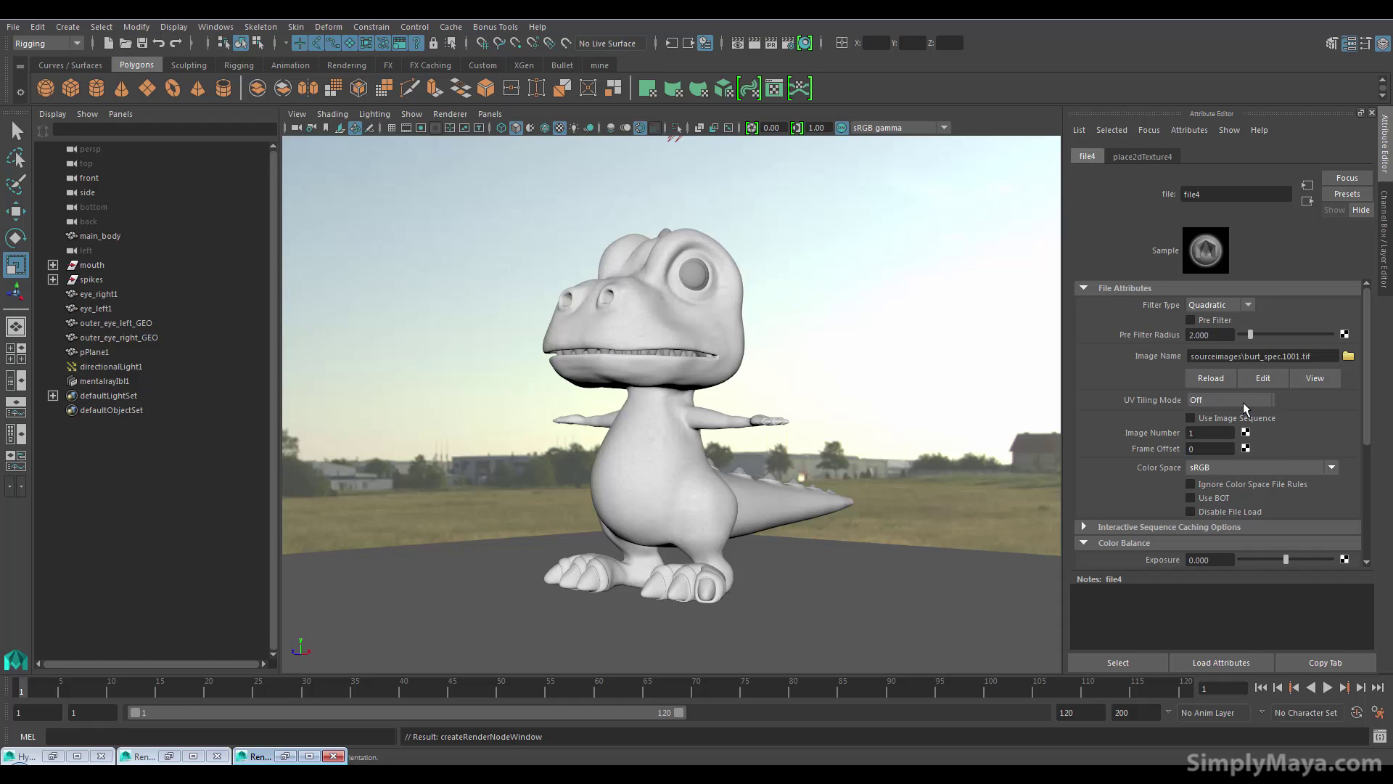
left_click(1243, 402)
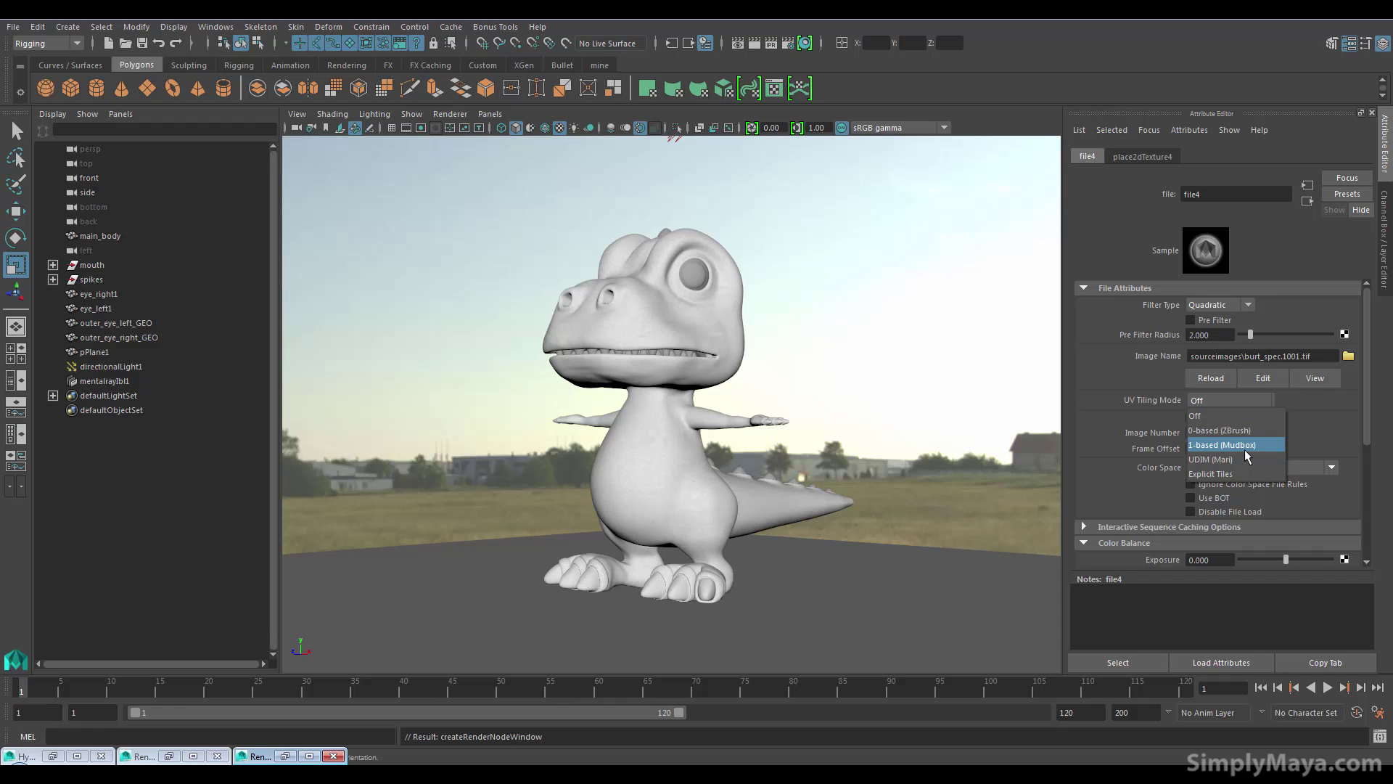
left_click(1222, 460)
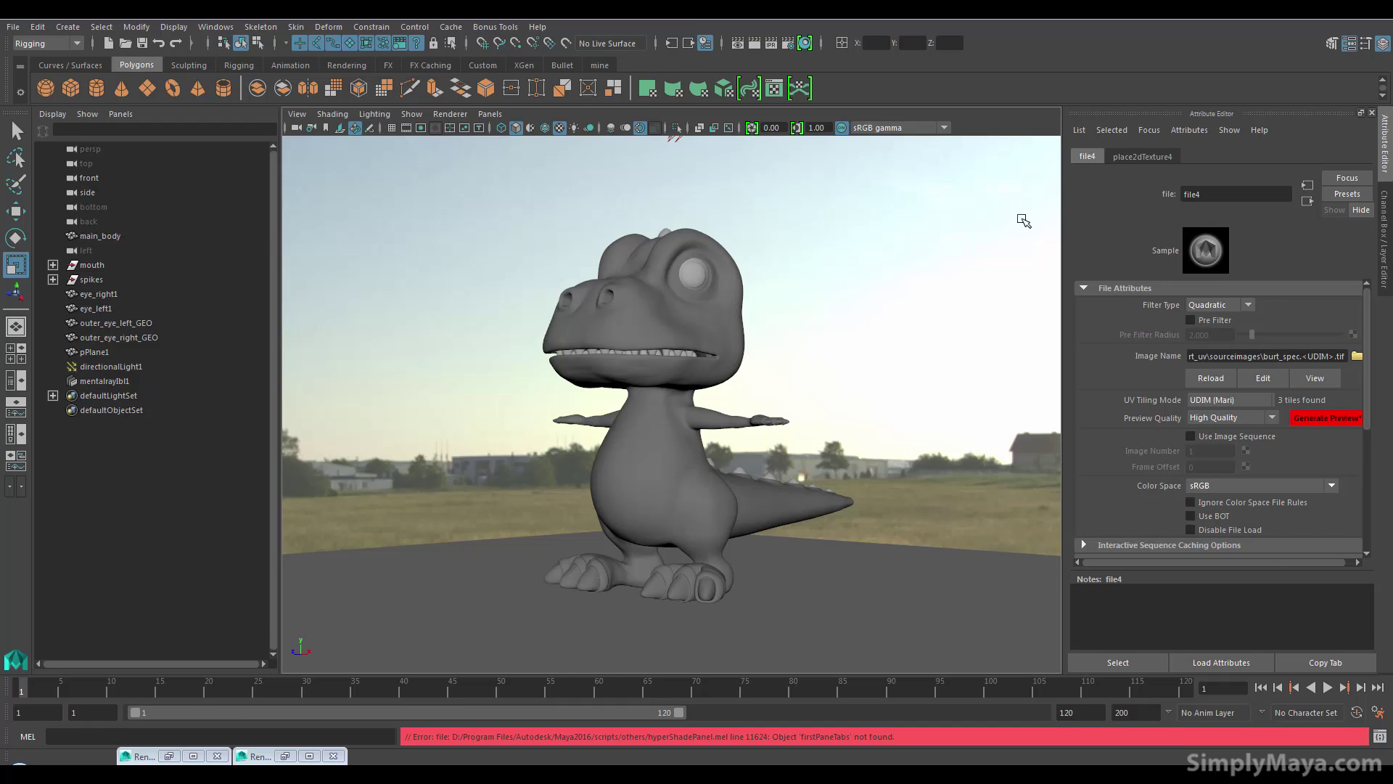
Regenerate the viewport preview of main_body's diffuse color texture from its material attributes, and deselect the mesh
left_click(704, 308)
right_click(703, 305)
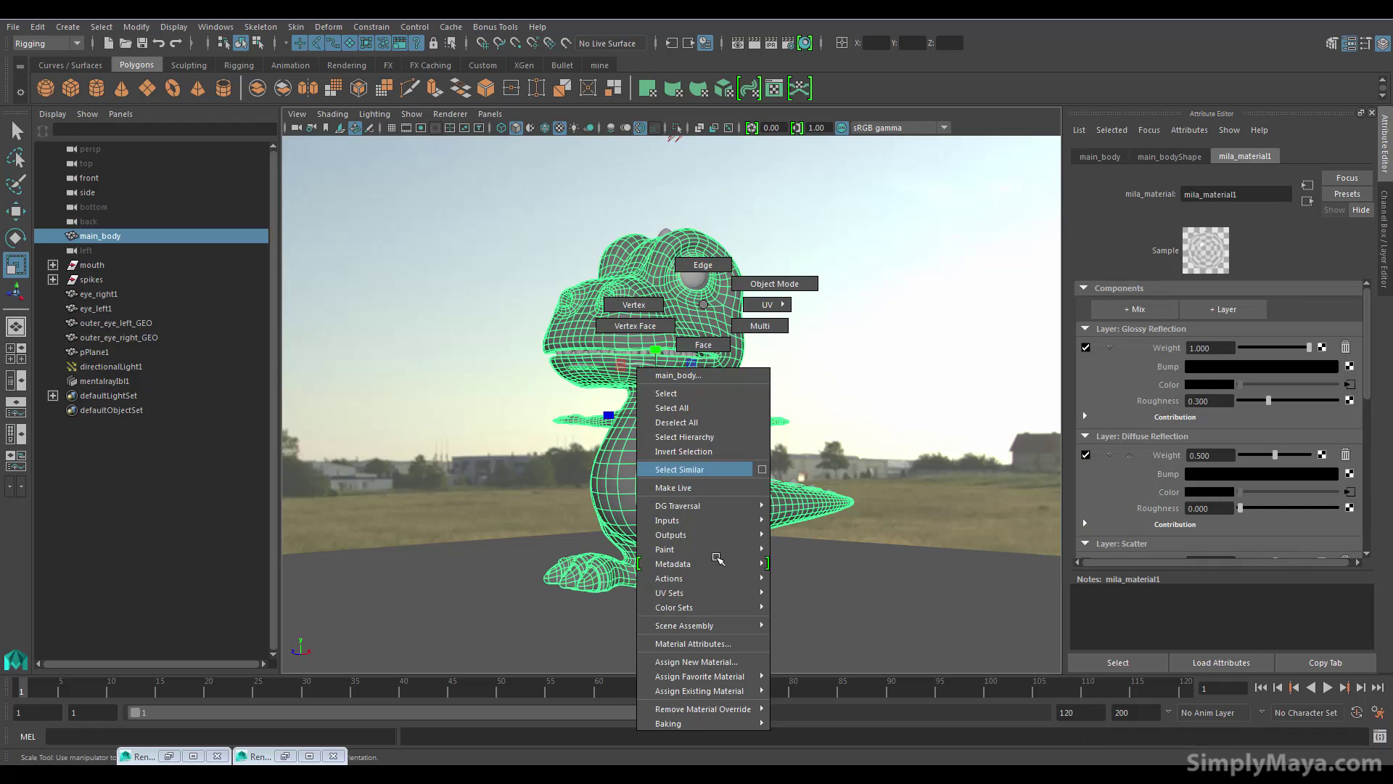
left_click(693, 644)
scroll(1104, 451, "down", 1)
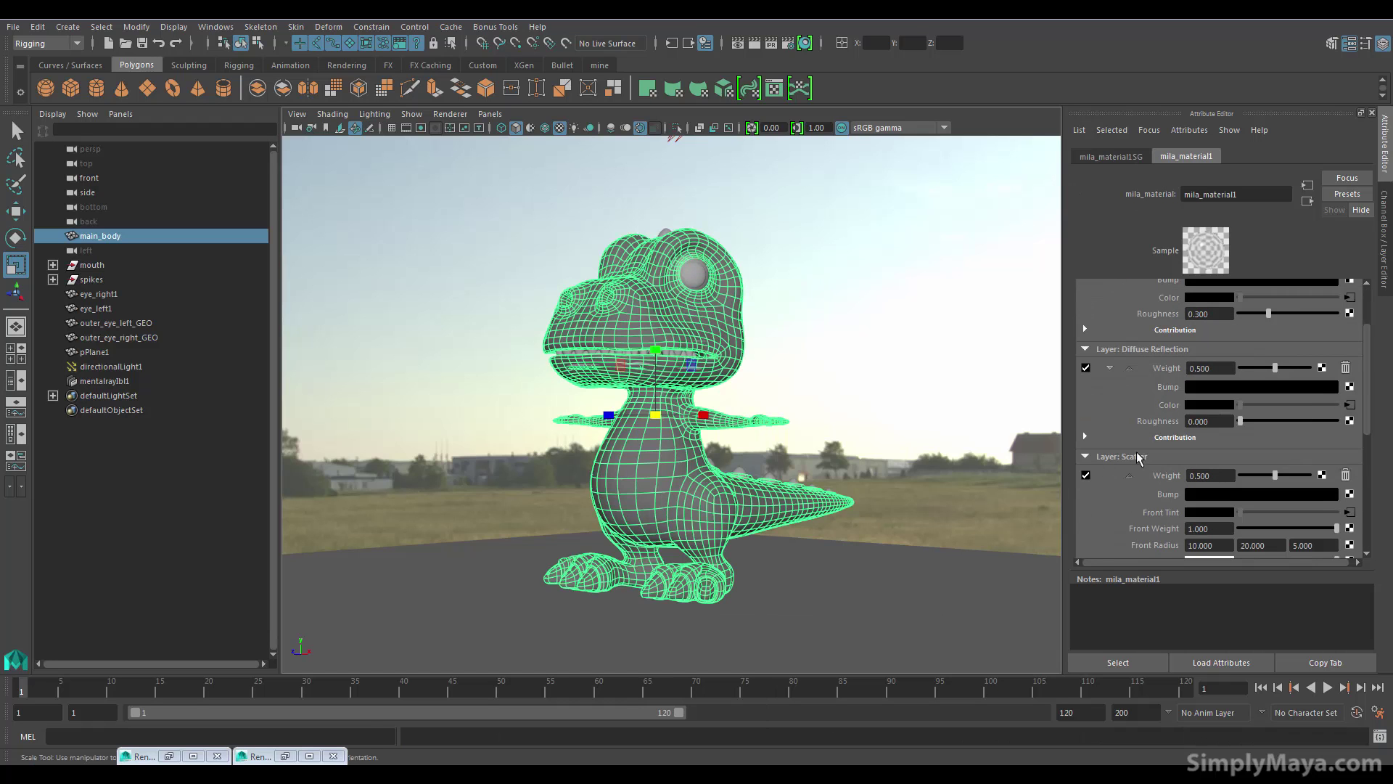
left_click(1349, 413)
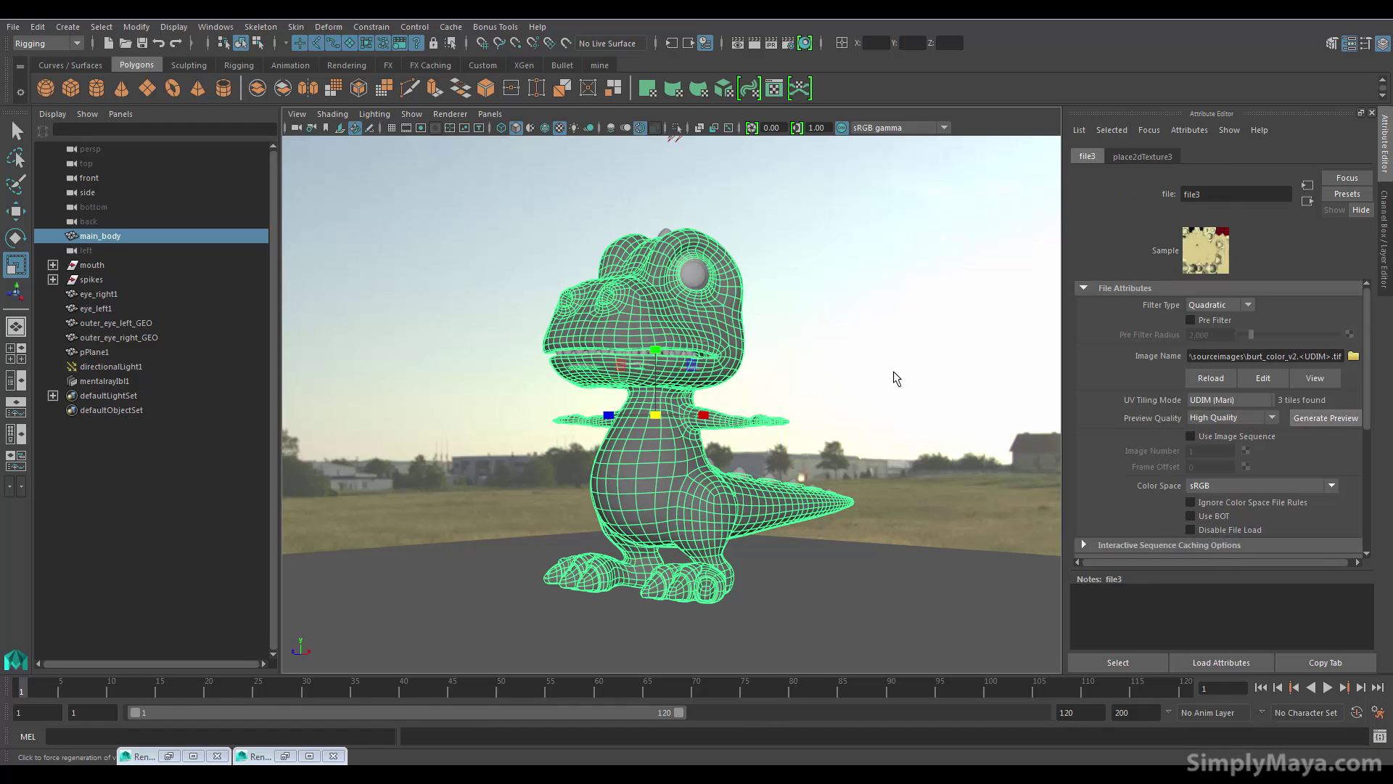
left_click(770, 338)
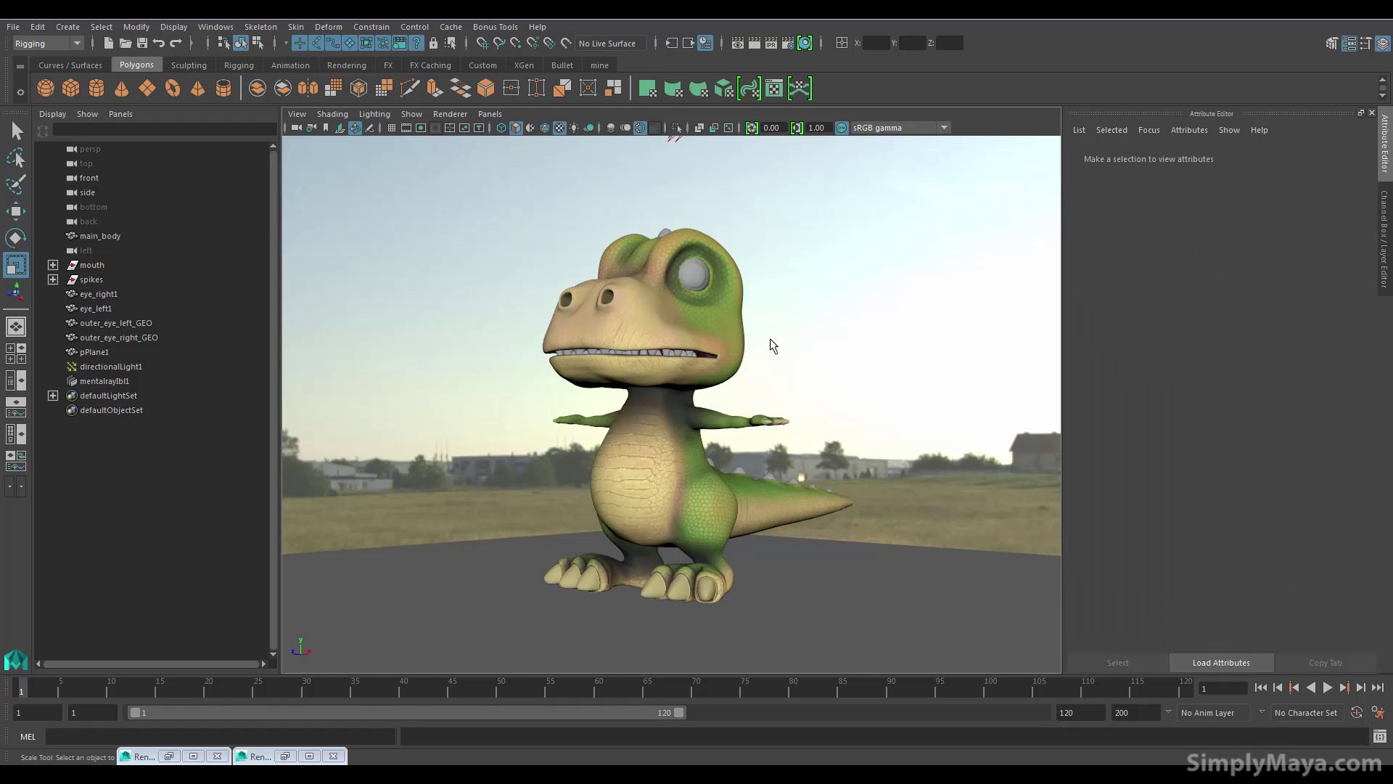
Show main_body's material attributes and set the Glossy Reflection layer's Weight to 0.1
left_click(731, 316)
right_click_drag(727, 313, 760, 653)
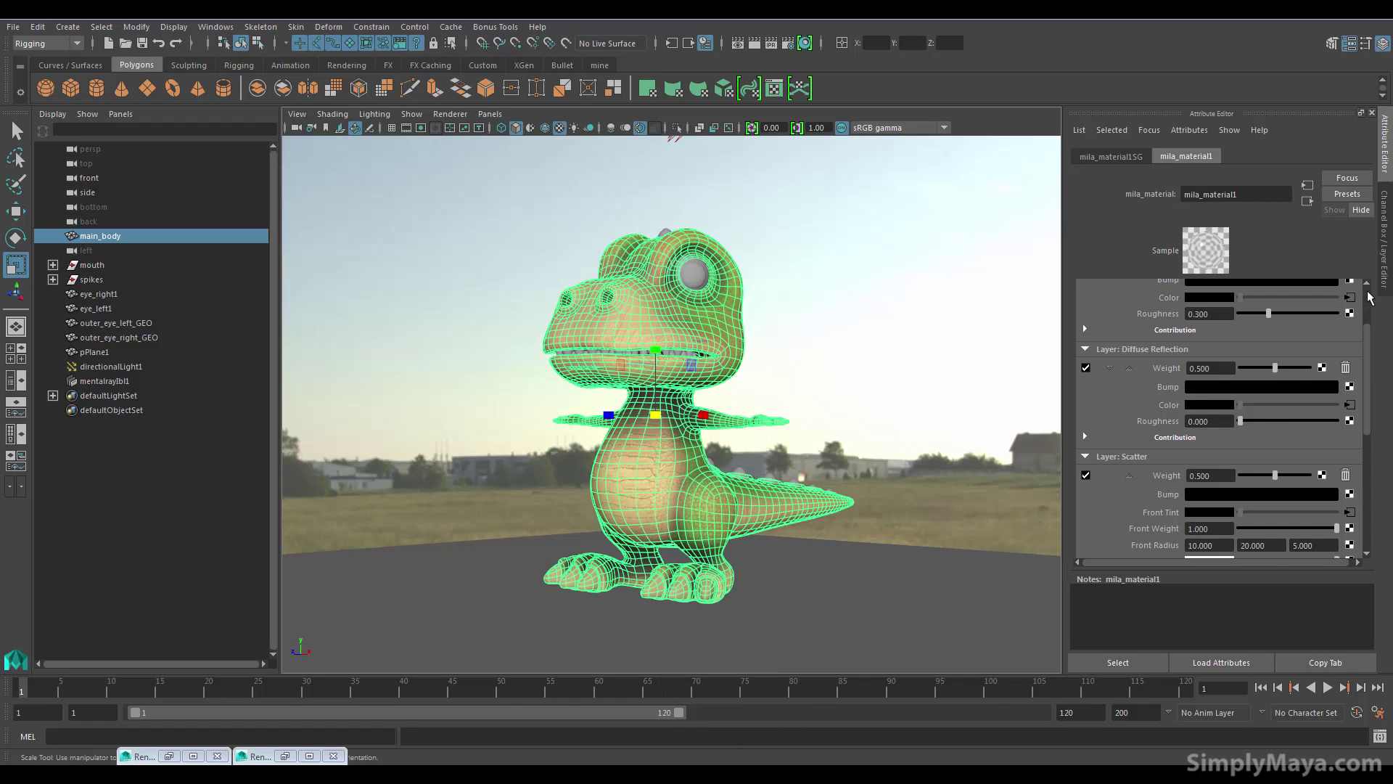
scroll(1364, 298, "up", 3)
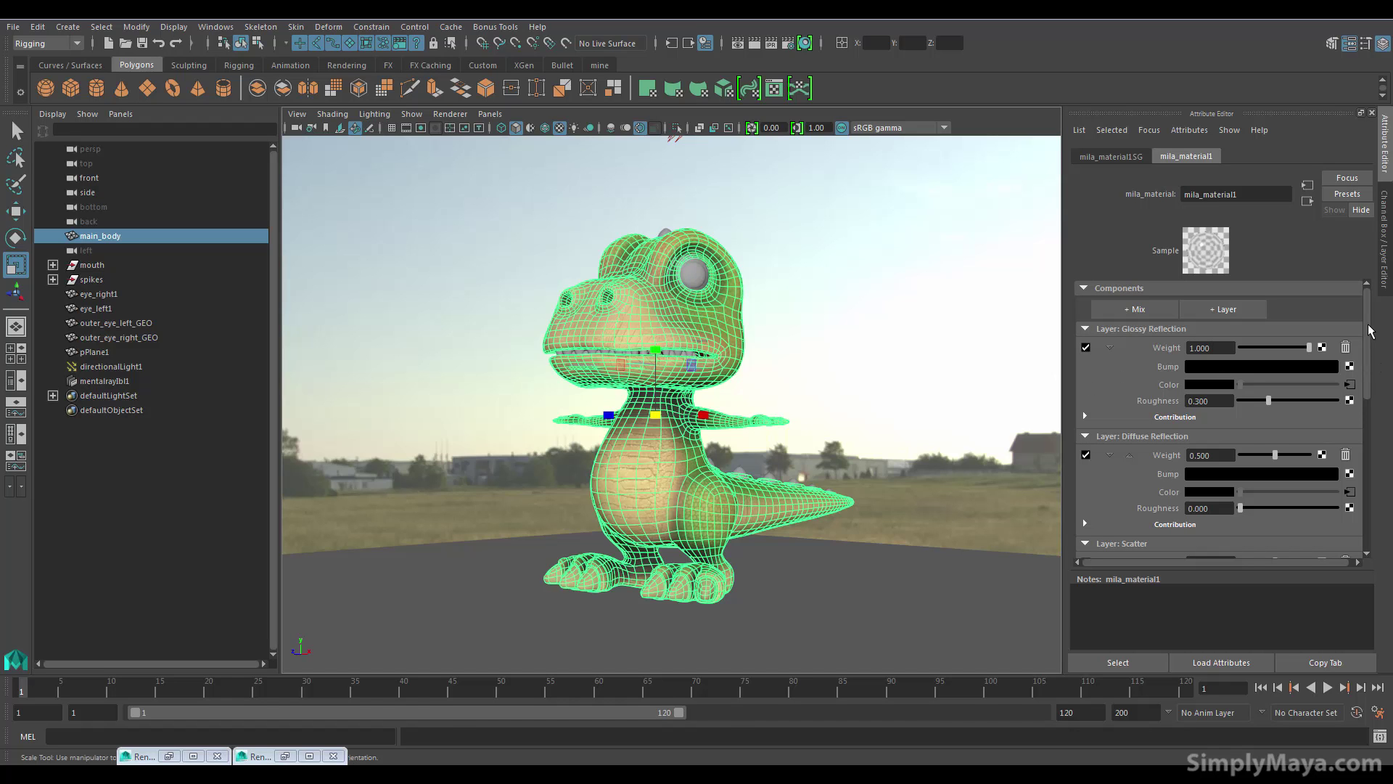
left_click(1200, 348)
type("0.1")
key("Return")
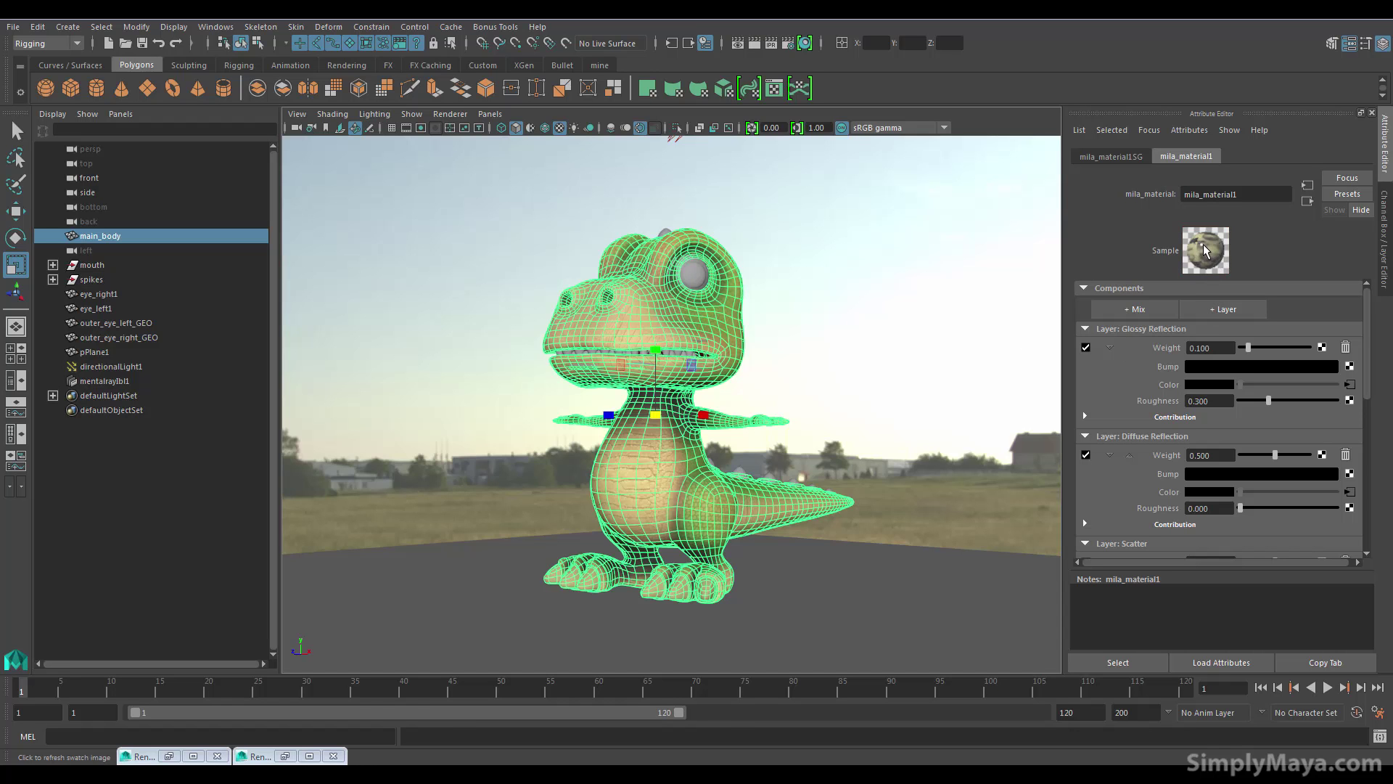
Render the dinosaur with the glossy reflection layer added
left_click(739, 44)
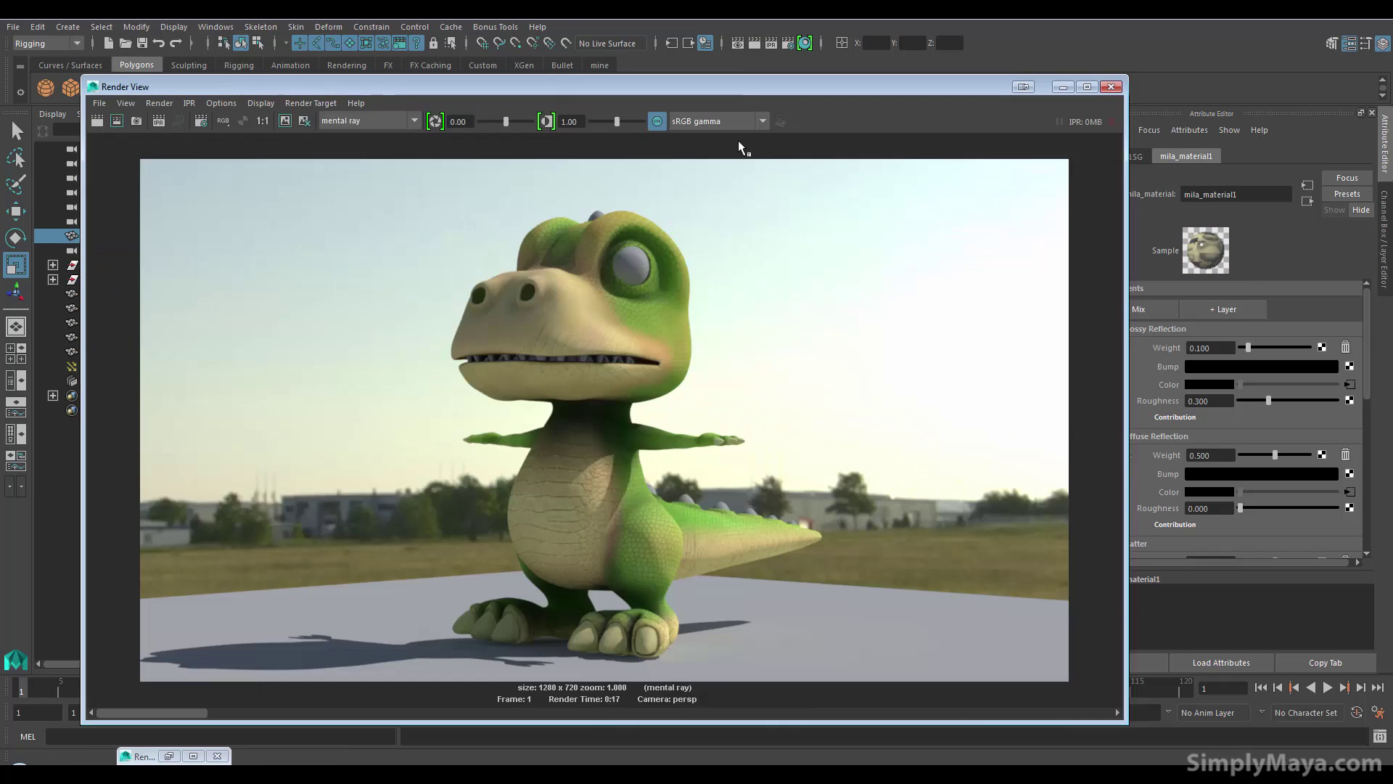
left_click(98, 121)
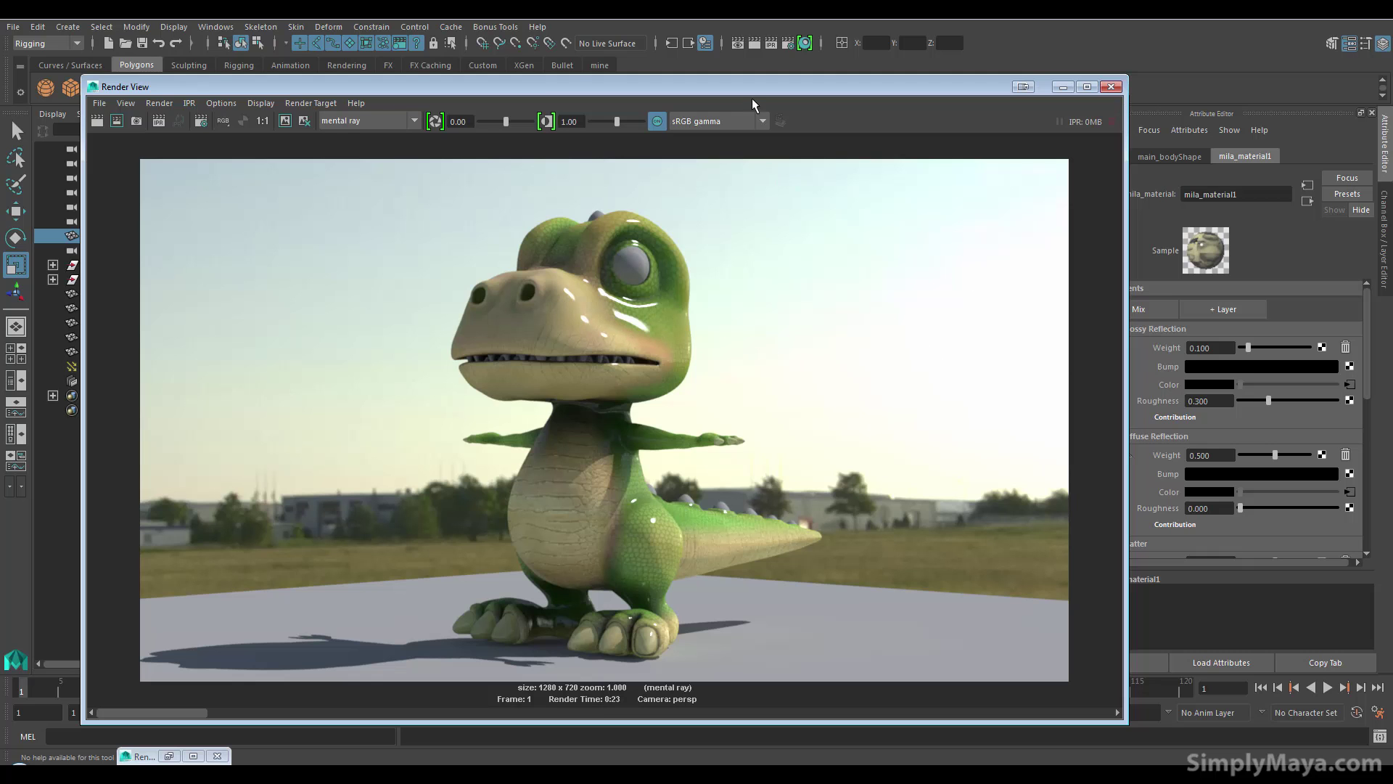
Put the render away and open the Hypershade, widening its window and giving the node graph more room
left_click_drag(751, 94, 755, 82)
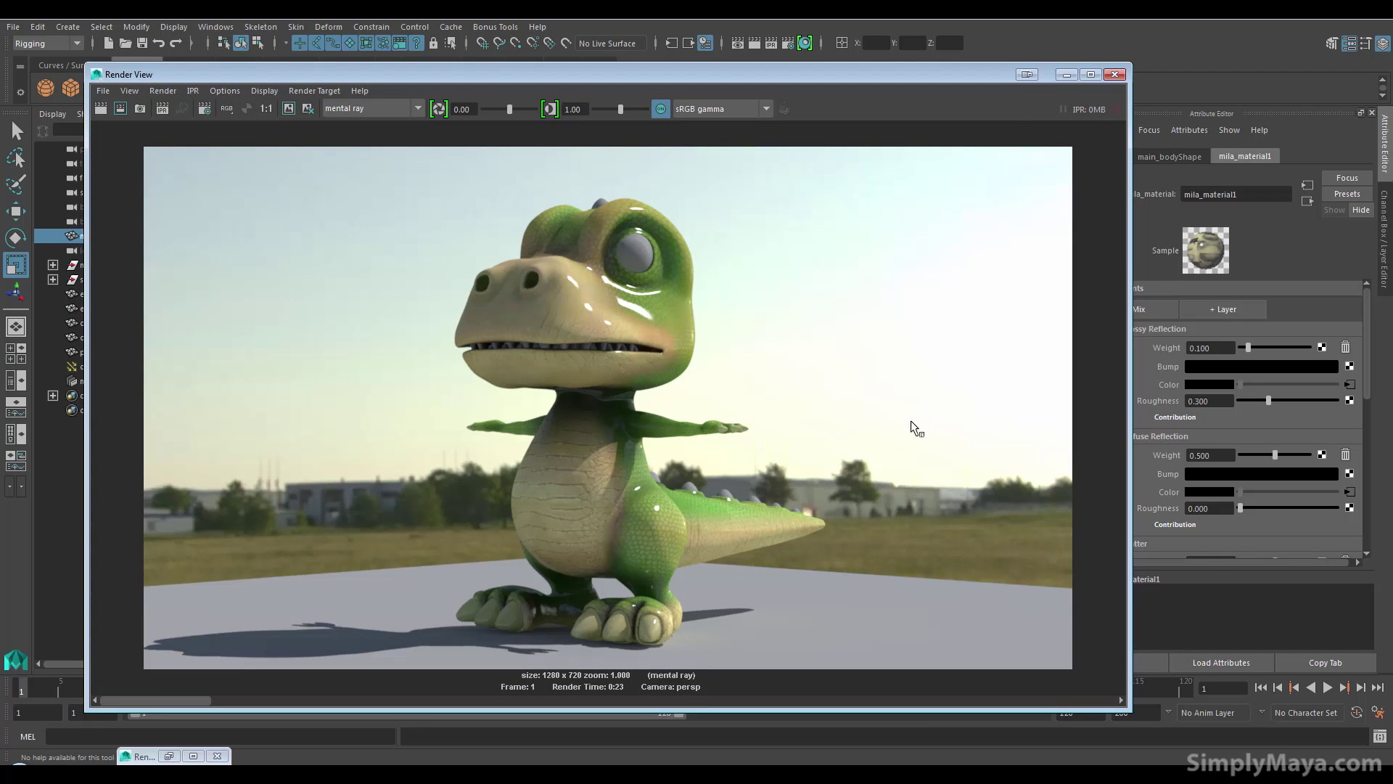
left_click(1065, 74)
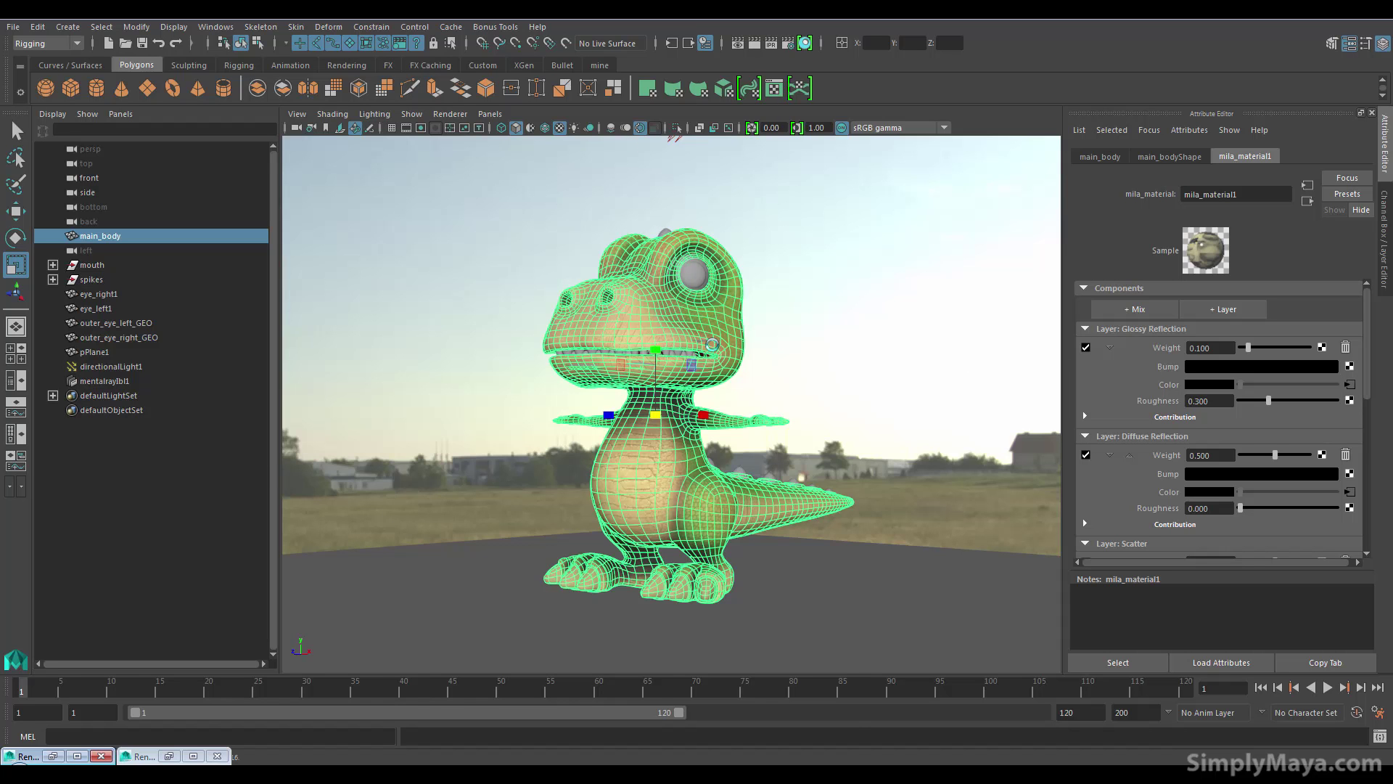
left_click(805, 43)
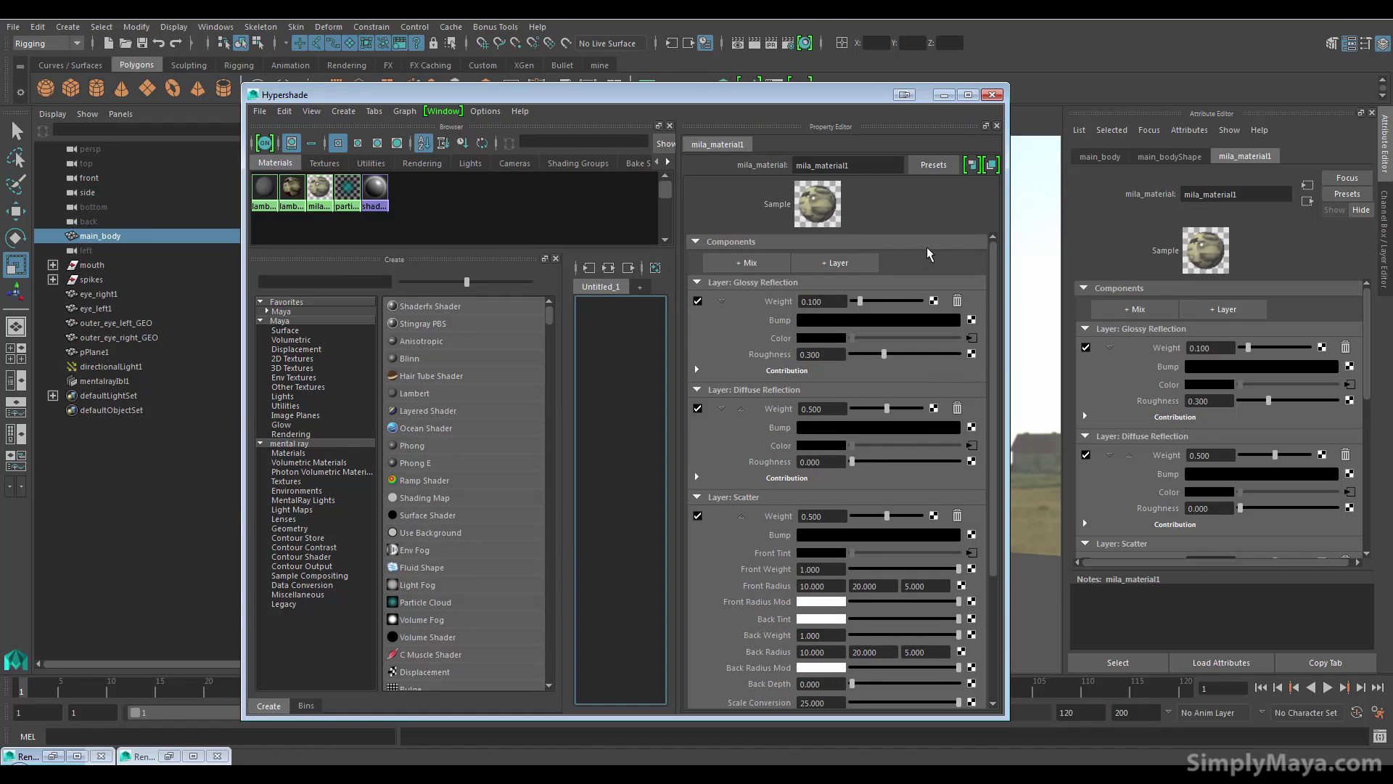
left_click_drag(1008, 227, 1182, 240)
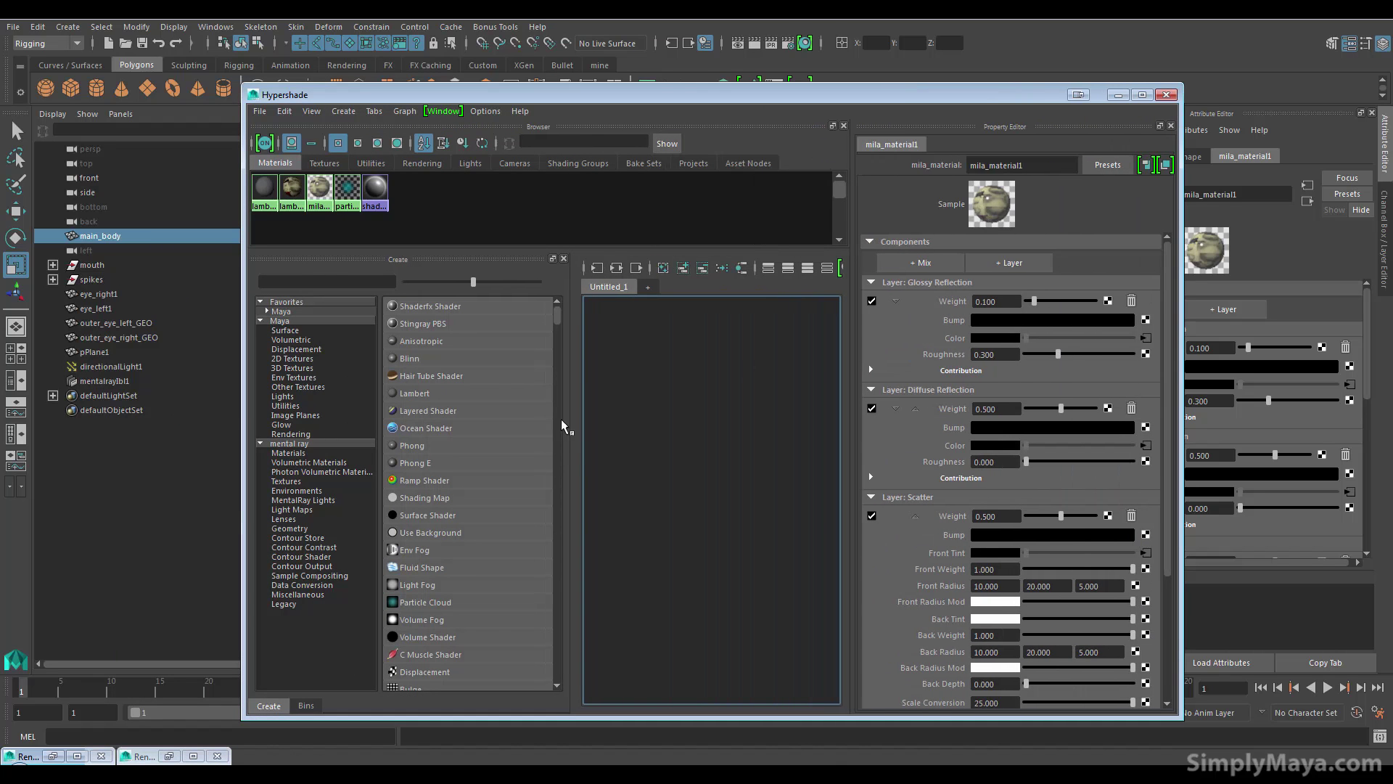
left_click_drag(572, 433, 515, 428)
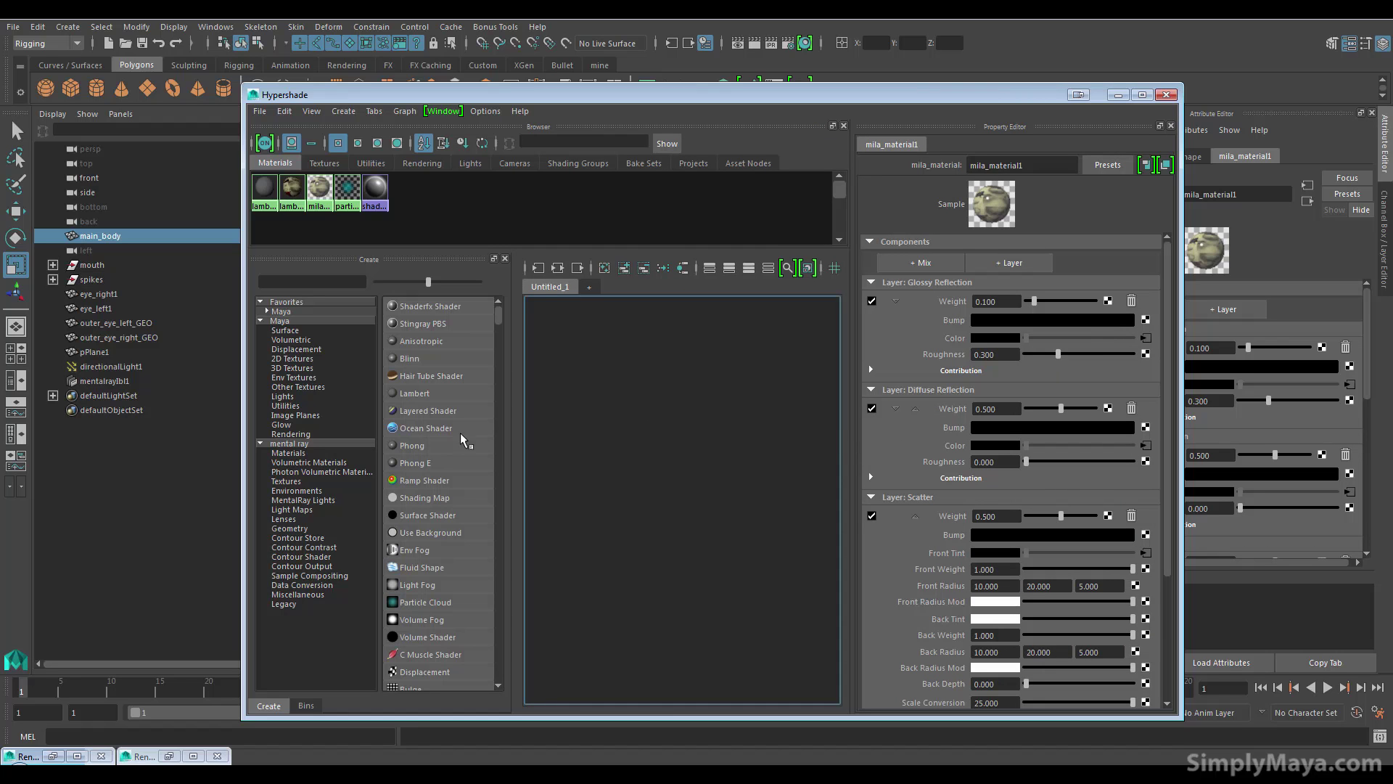
Create a Bump 2d utility node, inspect the overlapping nodes in the graph, and clear the graph
left_click(293, 407)
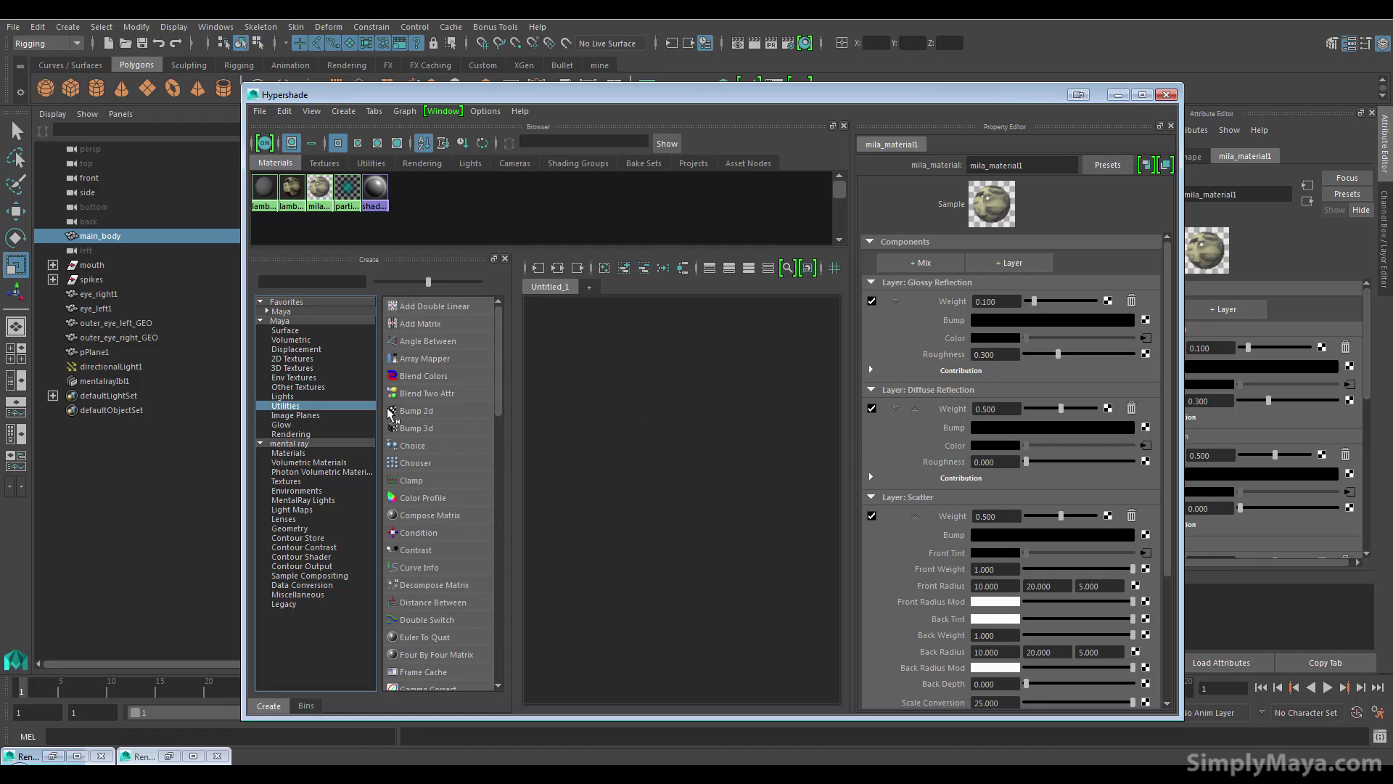
left_click(428, 411)
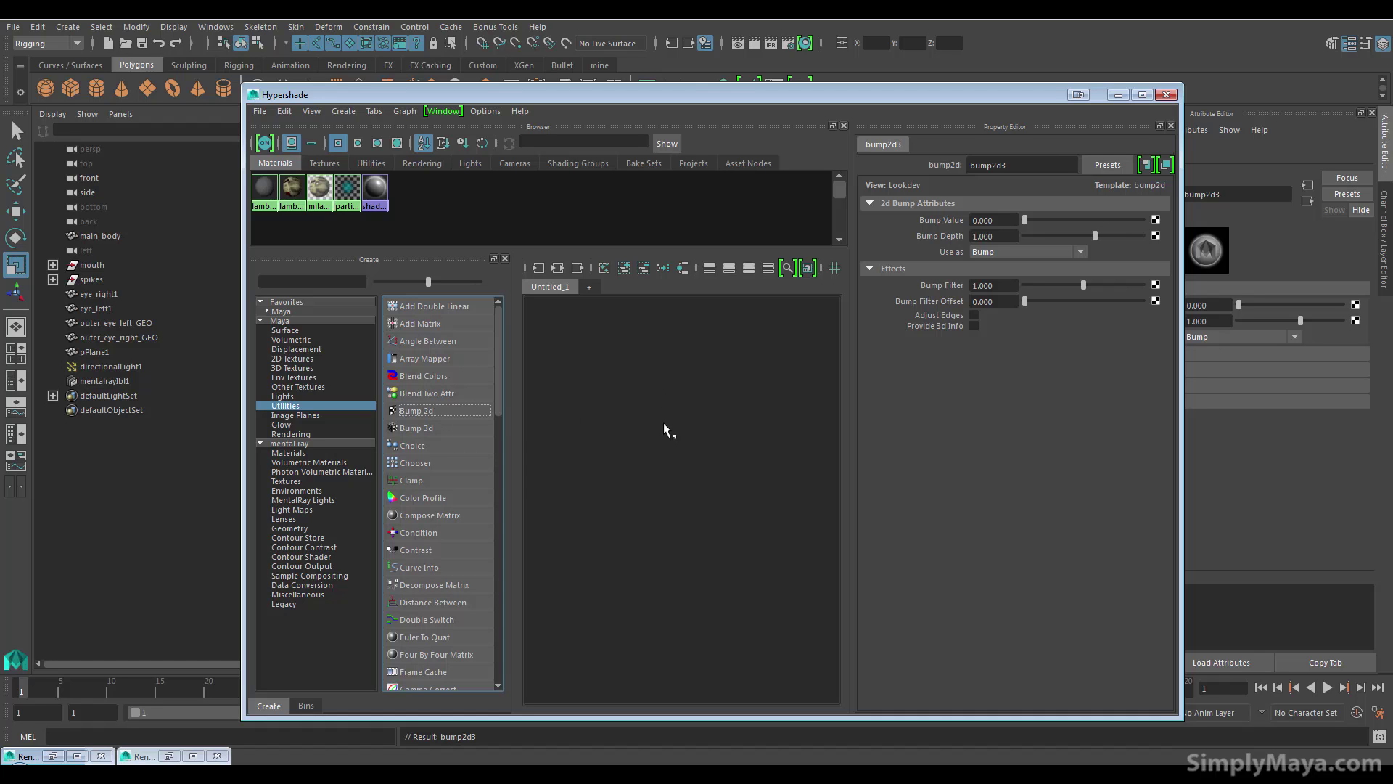
middle_click_drag(607, 451, 687, 454, "alt")
right_click_drag(555, 501, 814, 524, "alt")
middle_click_drag(696, 552, 596, 679, "alt")
right_click_drag(602, 620, 774, 638, "alt")
middle_click_drag(739, 562, 739, 692, "alt")
left_click(709, 421)
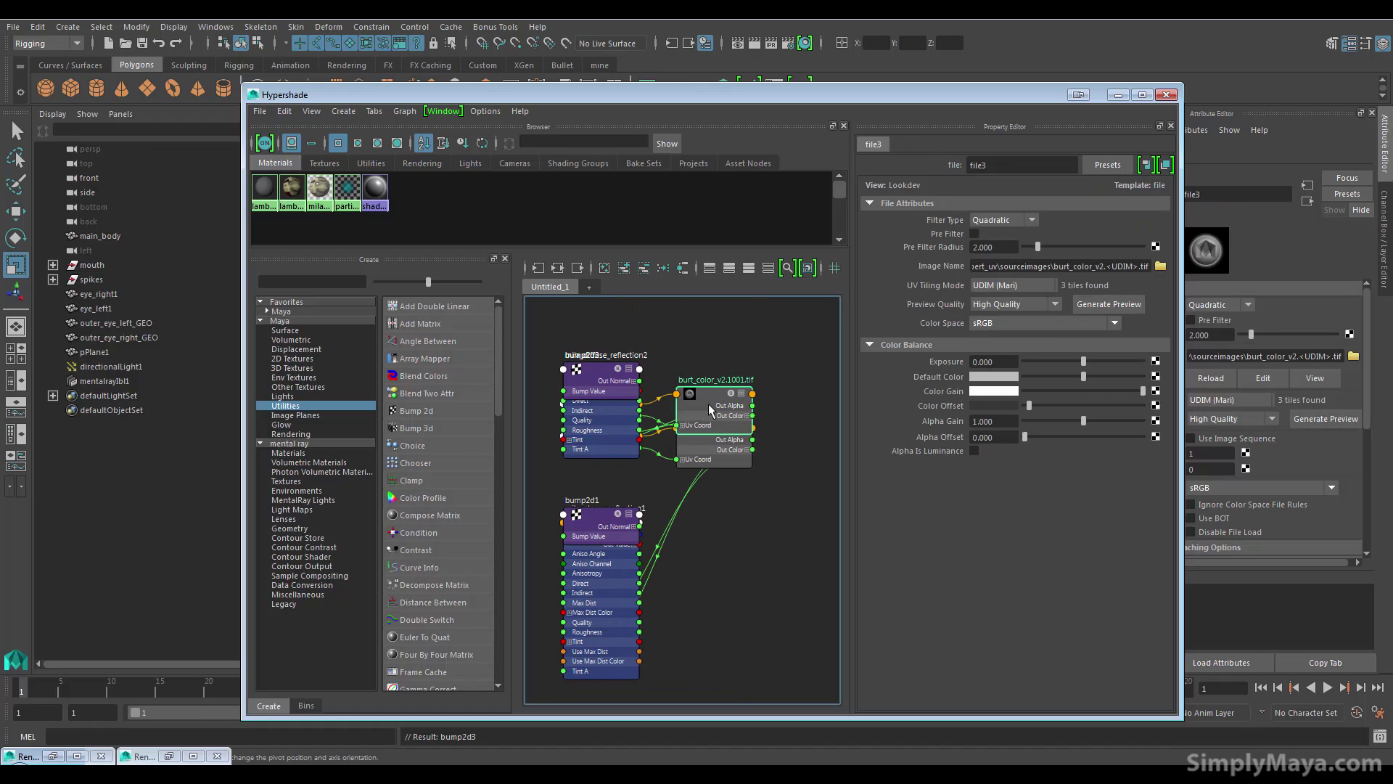
left_click(603, 386)
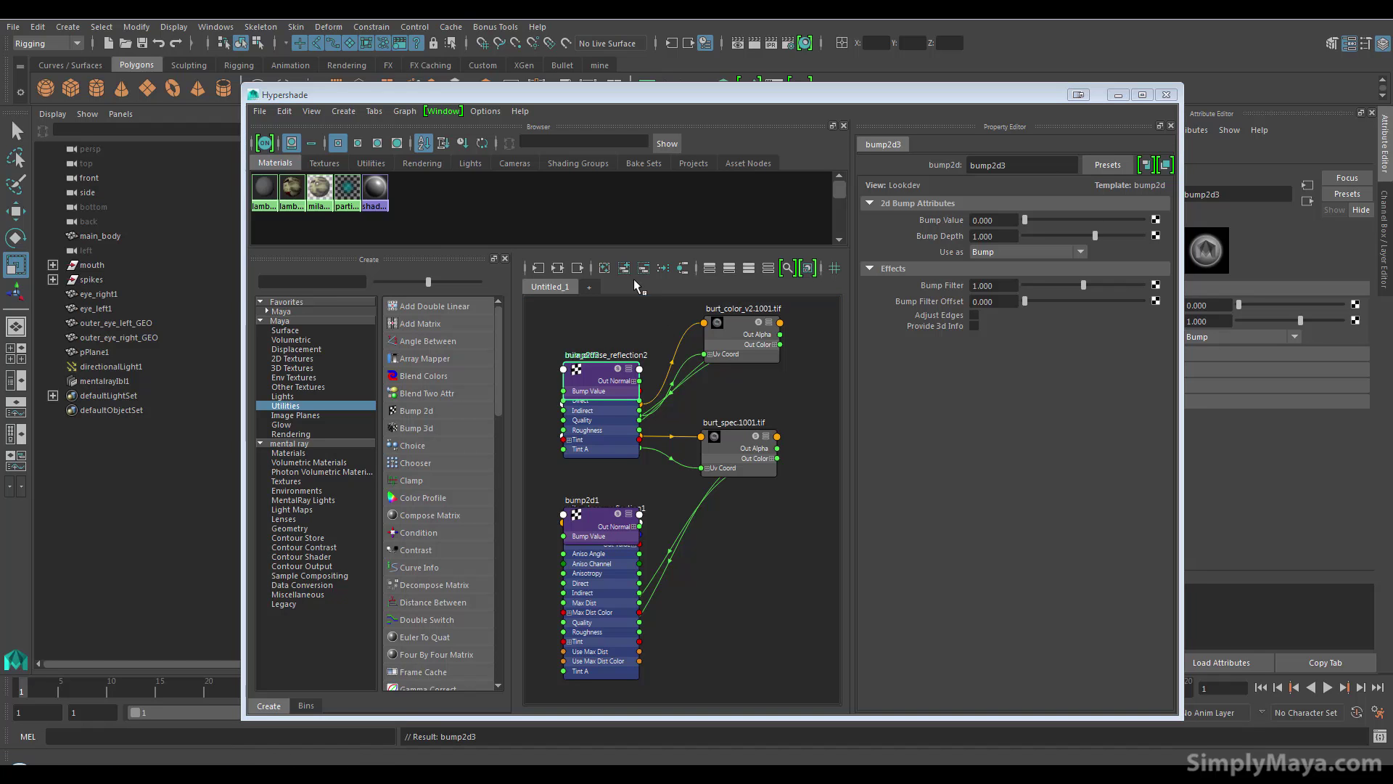
left_click(605, 269)
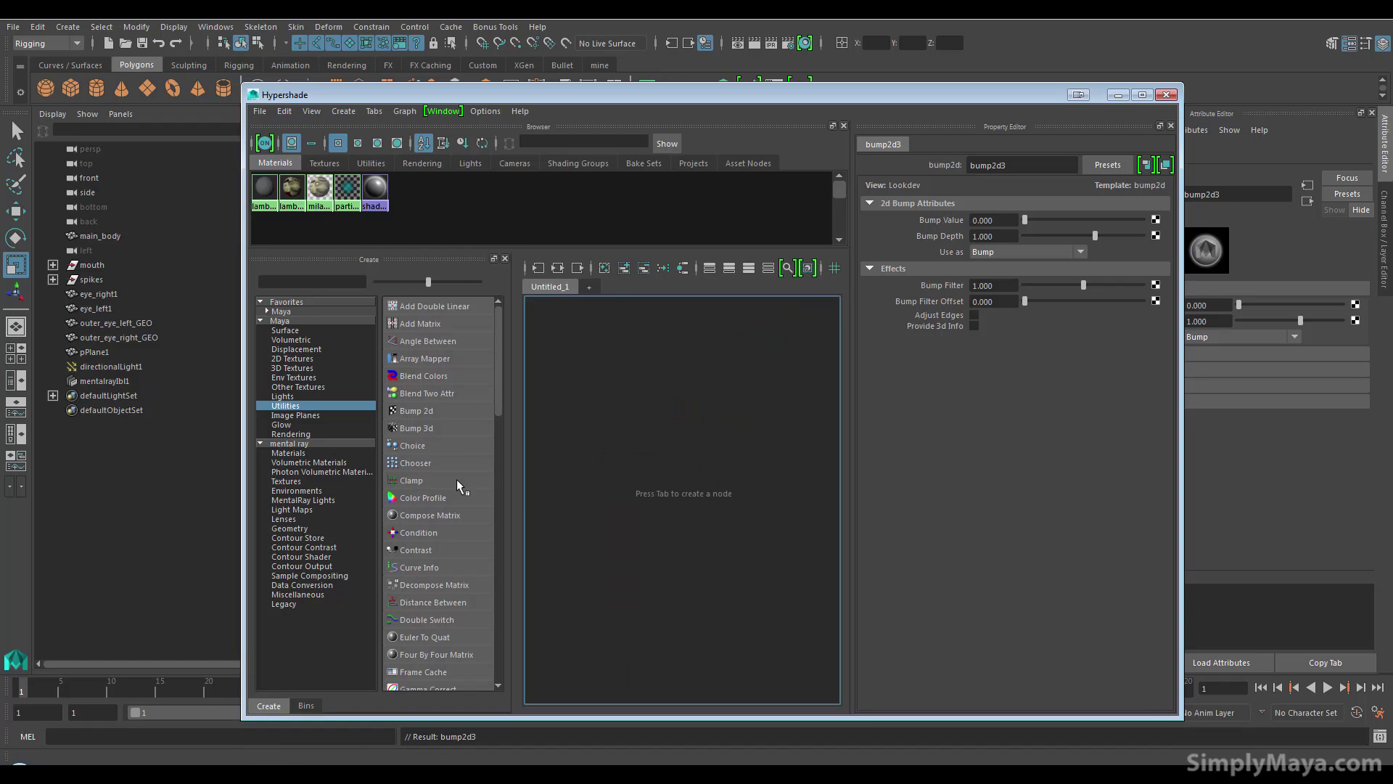
left_click(421, 428)
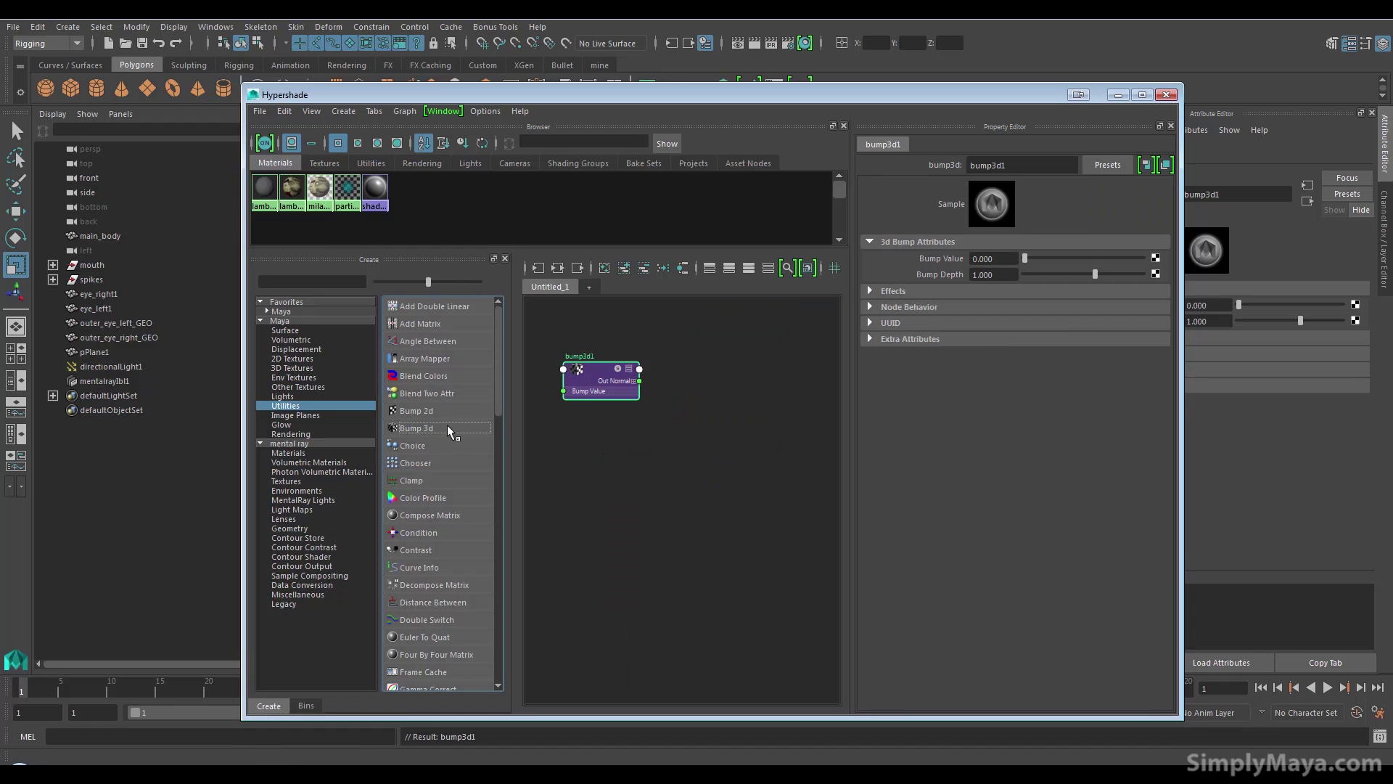
left_click(600, 383)
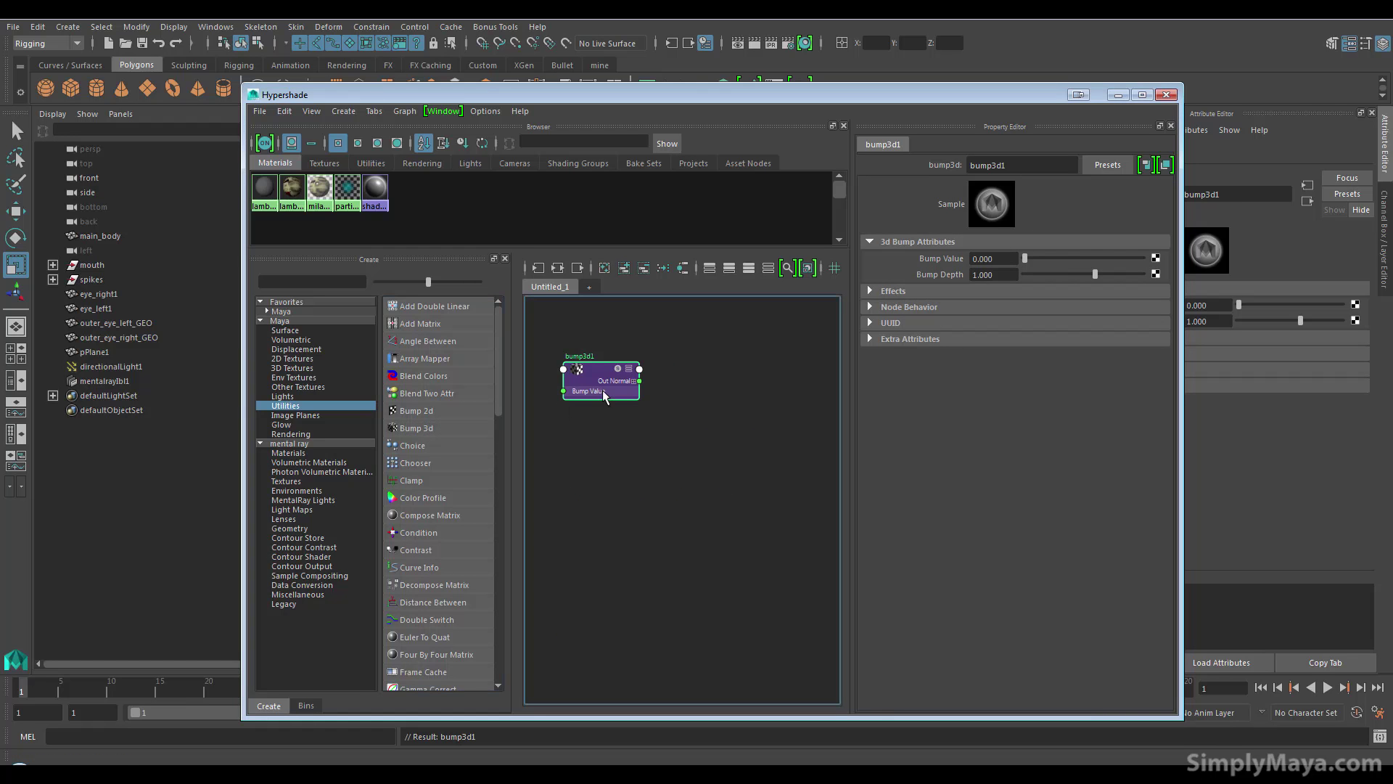
key("Delete")
Create a Bump 2d node in the cleared graph and place it near the middle
left_click(420, 411)
left_click_drag(602, 394, 687, 445)
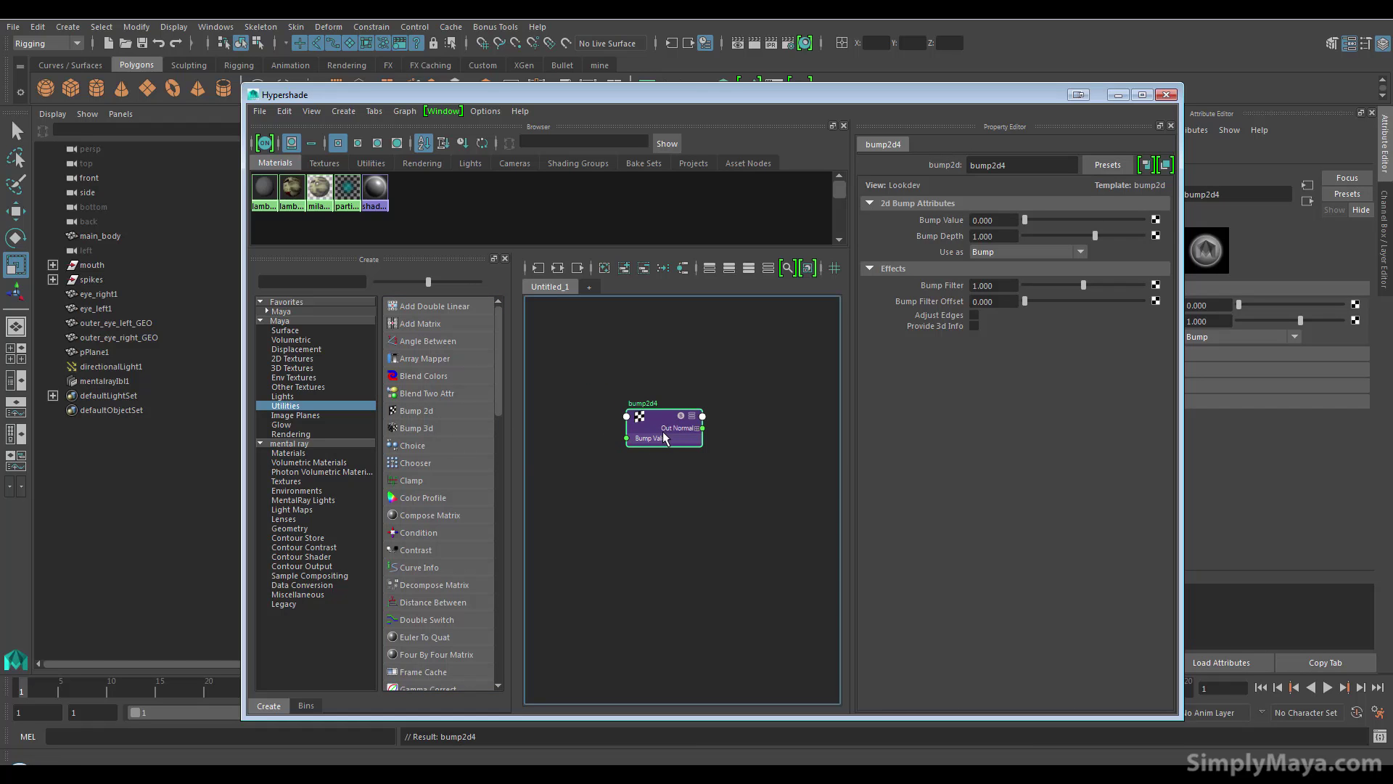
left_click_drag(669, 437, 637, 473)
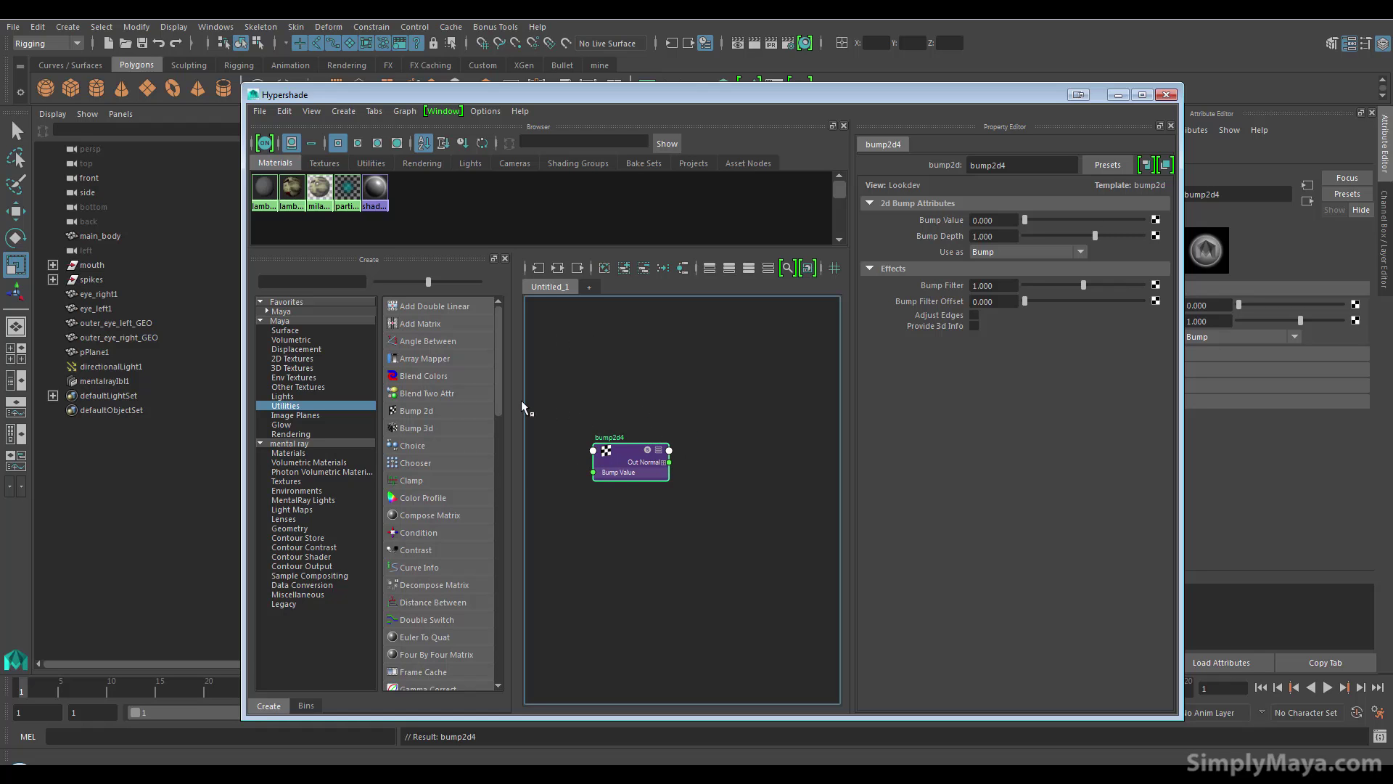
Create a 2D File texture node and arrange it and its place2dTexture node below the bump node
left_click(308, 360)
left_click(415, 362)
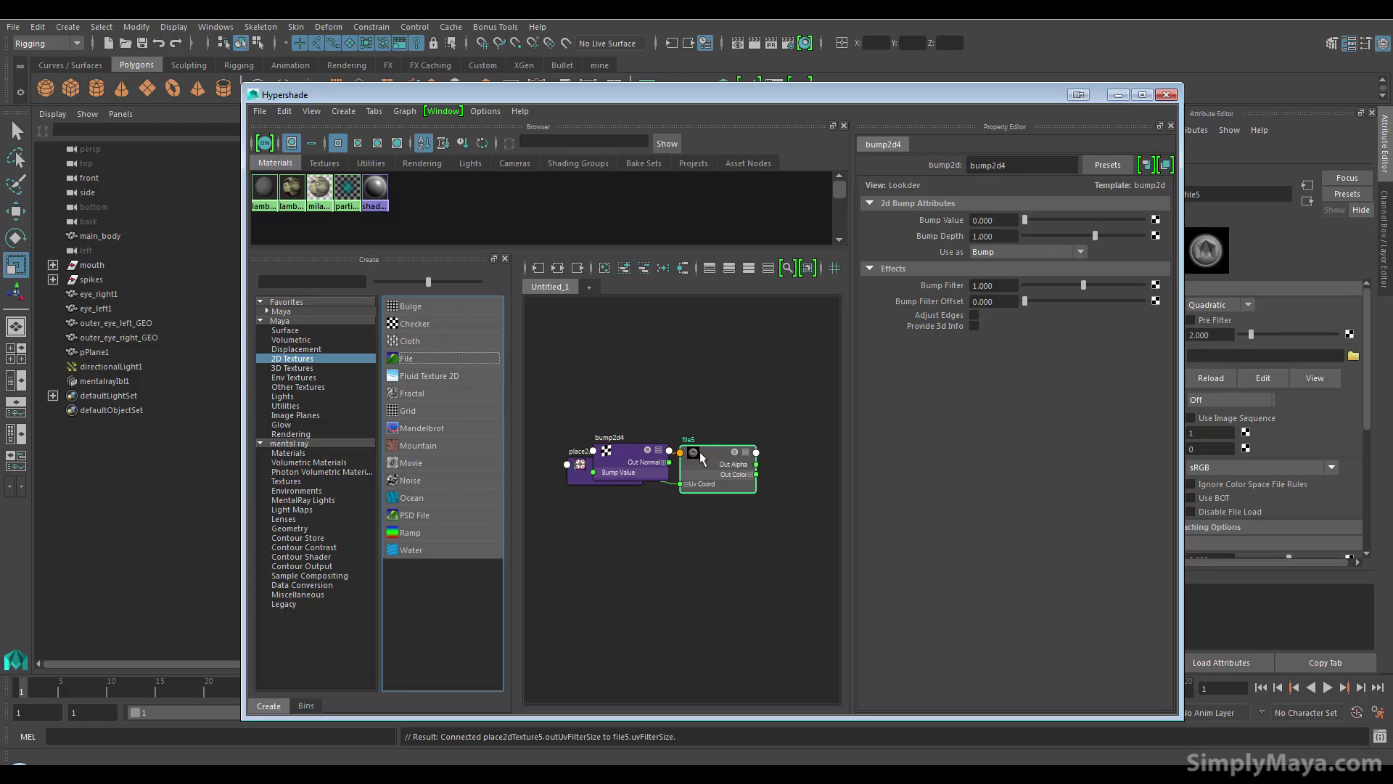
left_click_drag(707, 459, 659, 580)
left_click_drag(582, 476, 553, 579)
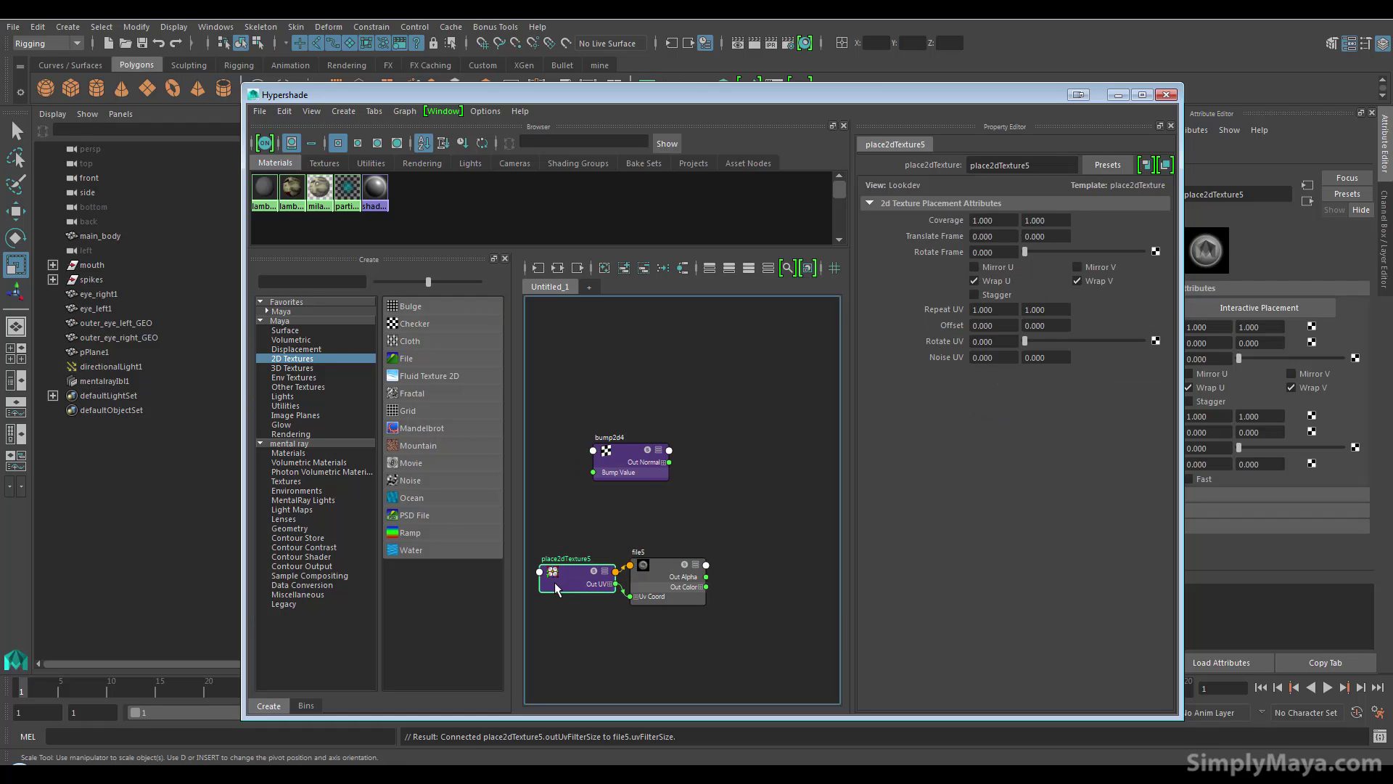
left_click_drag(650, 582, 660, 560)
left_click_drag(568, 578, 558, 575)
Load burt_bump_v2.1001.tif into the new file texture and set its UV Tiling Mode to UDIM (Mari)
left_click(661, 555)
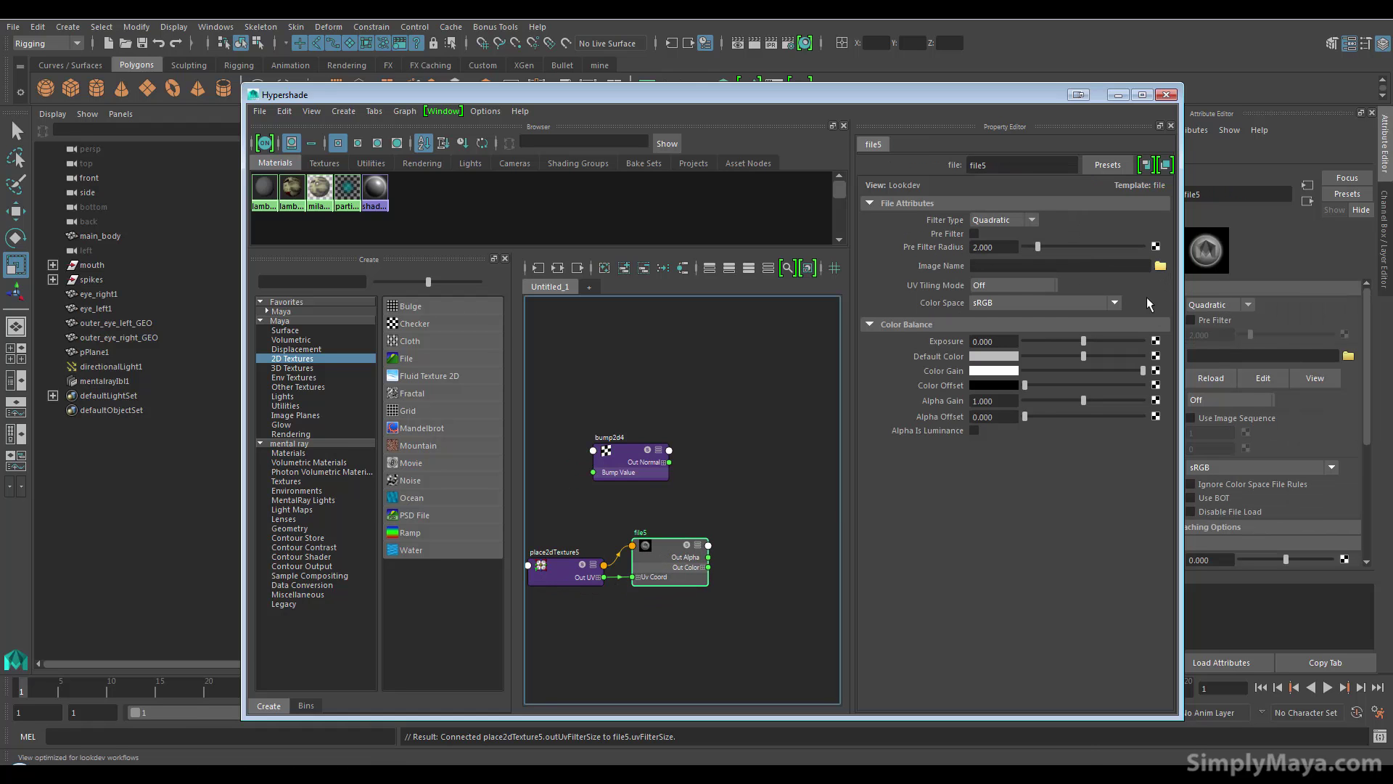
left_click(1161, 265)
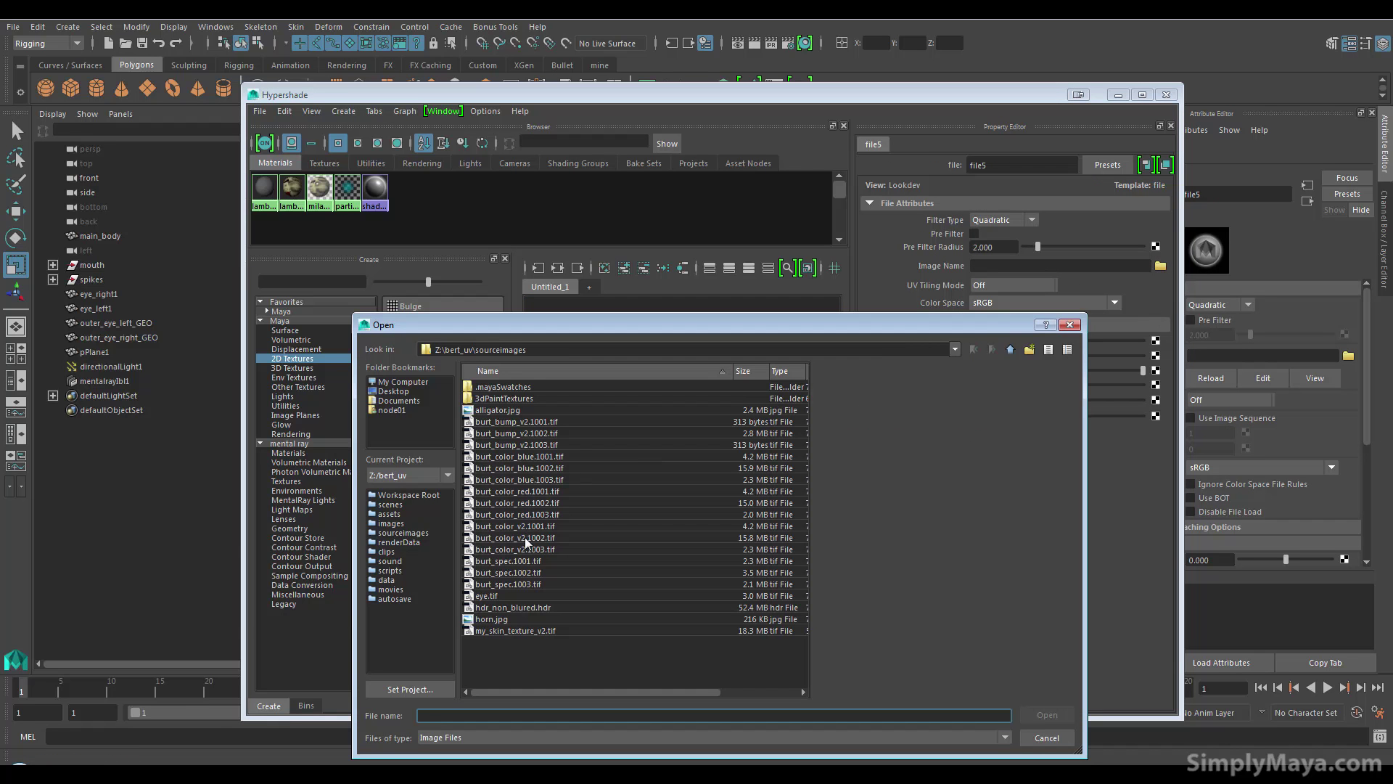
double_click(544, 423)
left_click(1007, 285)
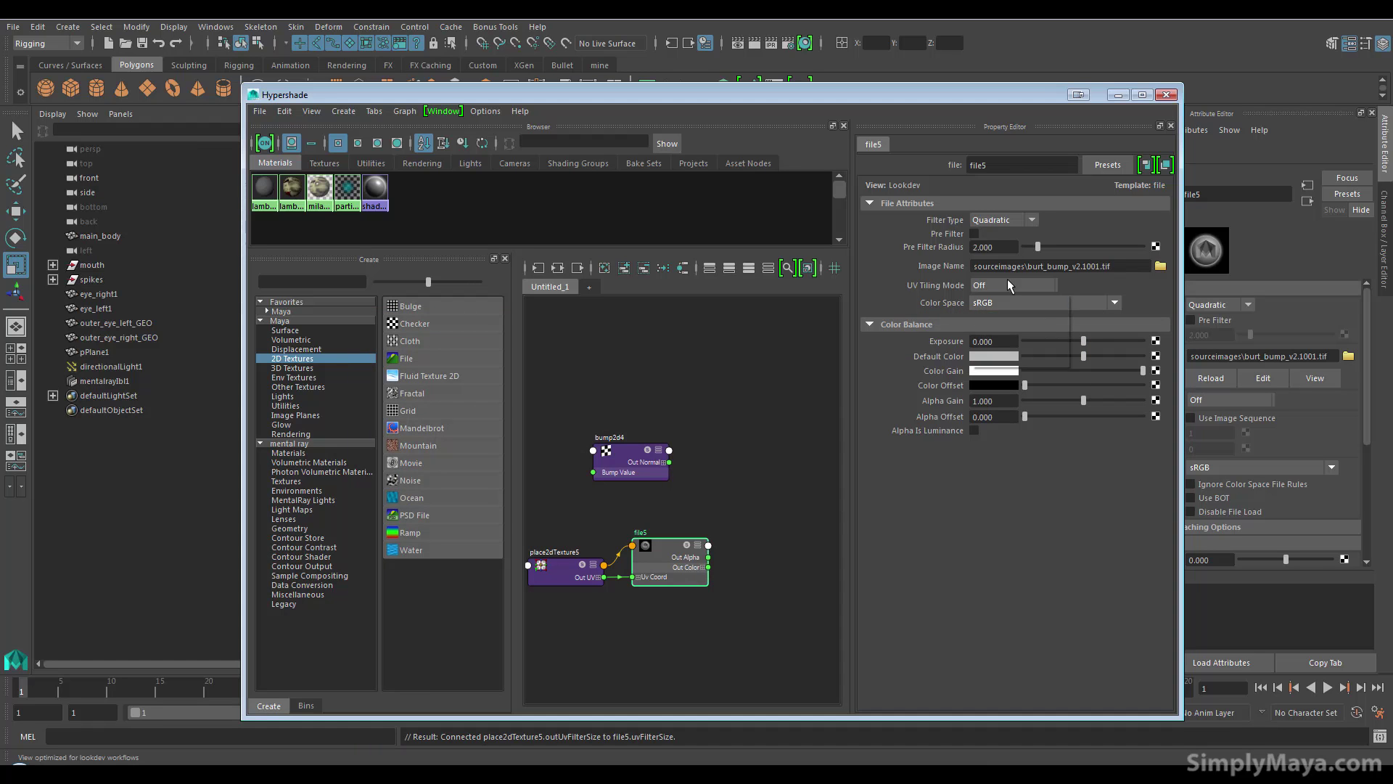
left_click(1020, 341)
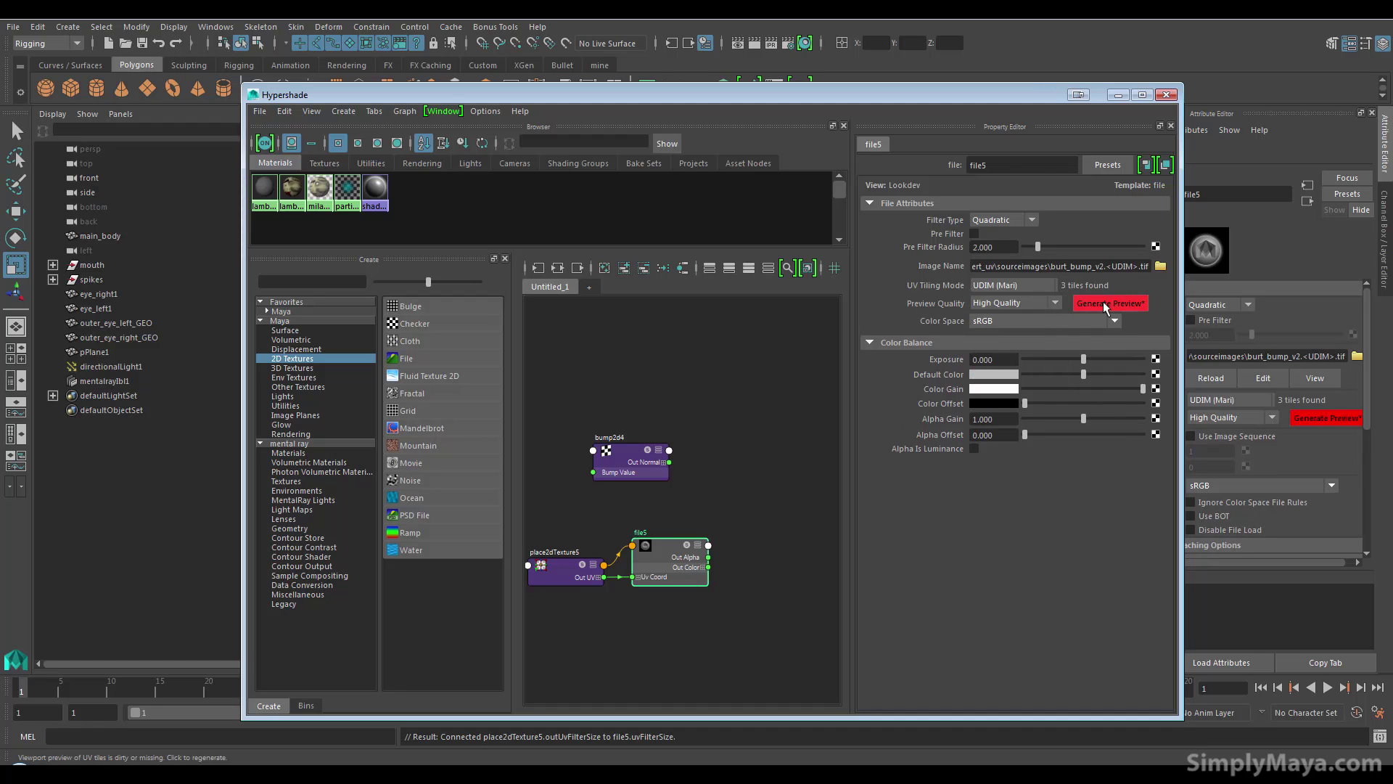
Connect the bump file texture's Out Alpha to the bump node's Bump Value, and move the Hypershade clear of the Attribute Editor
left_click_drag(675, 560, 659, 565)
left_click_drag(626, 470, 725, 470)
left_click_drag(834, 95, 630, 154)
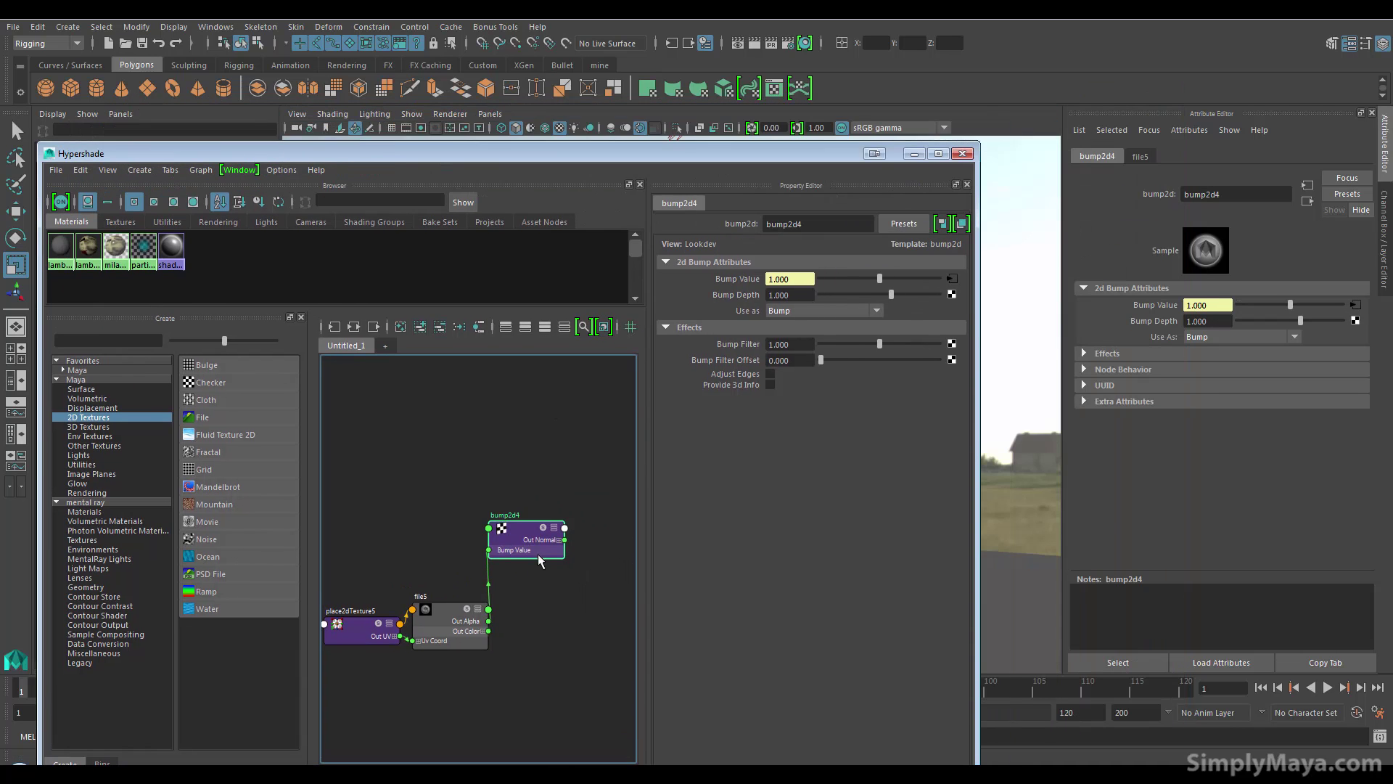
Connect bump2d4 to the Bump inputs of mila_material1's Glossy Reflection and Diffuse Reflection layers
left_click(116, 255)
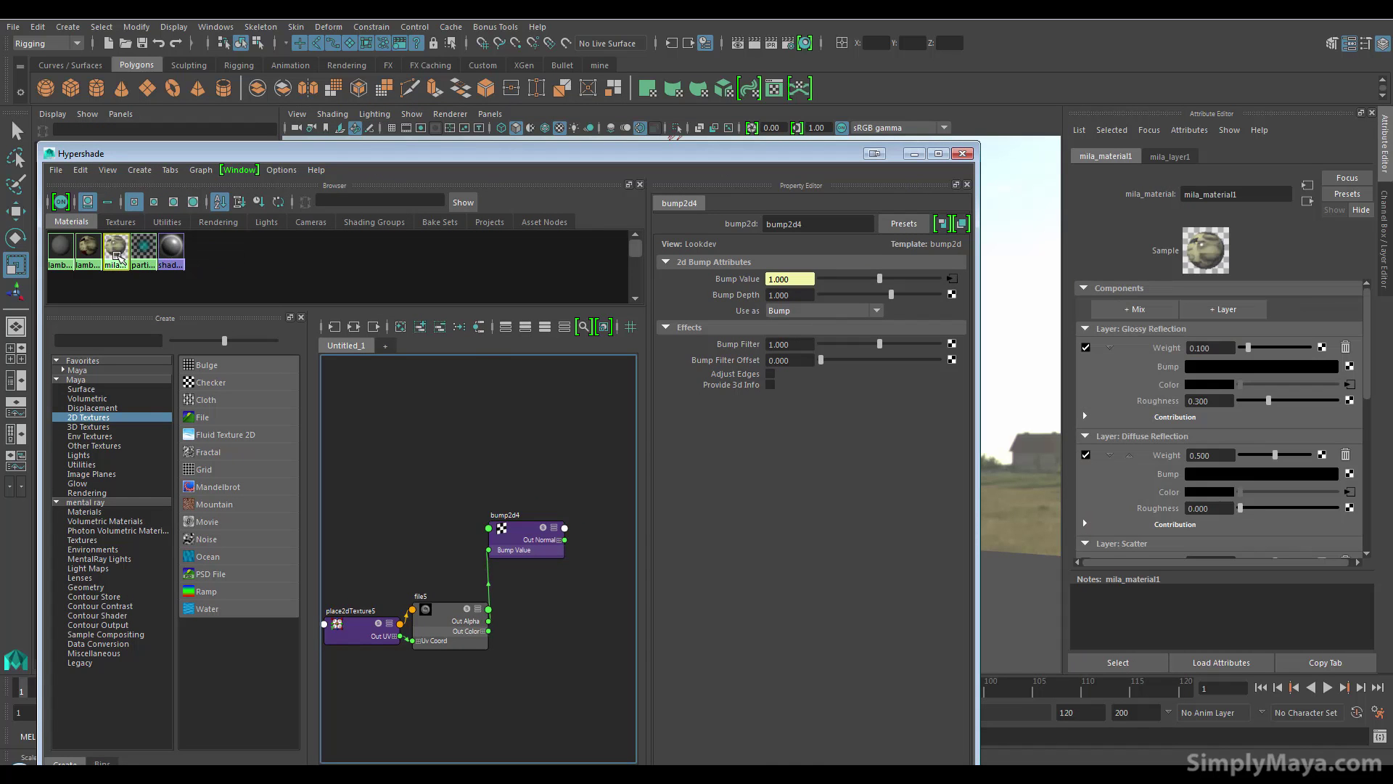
middle_click_drag(512, 538, 1168, 375)
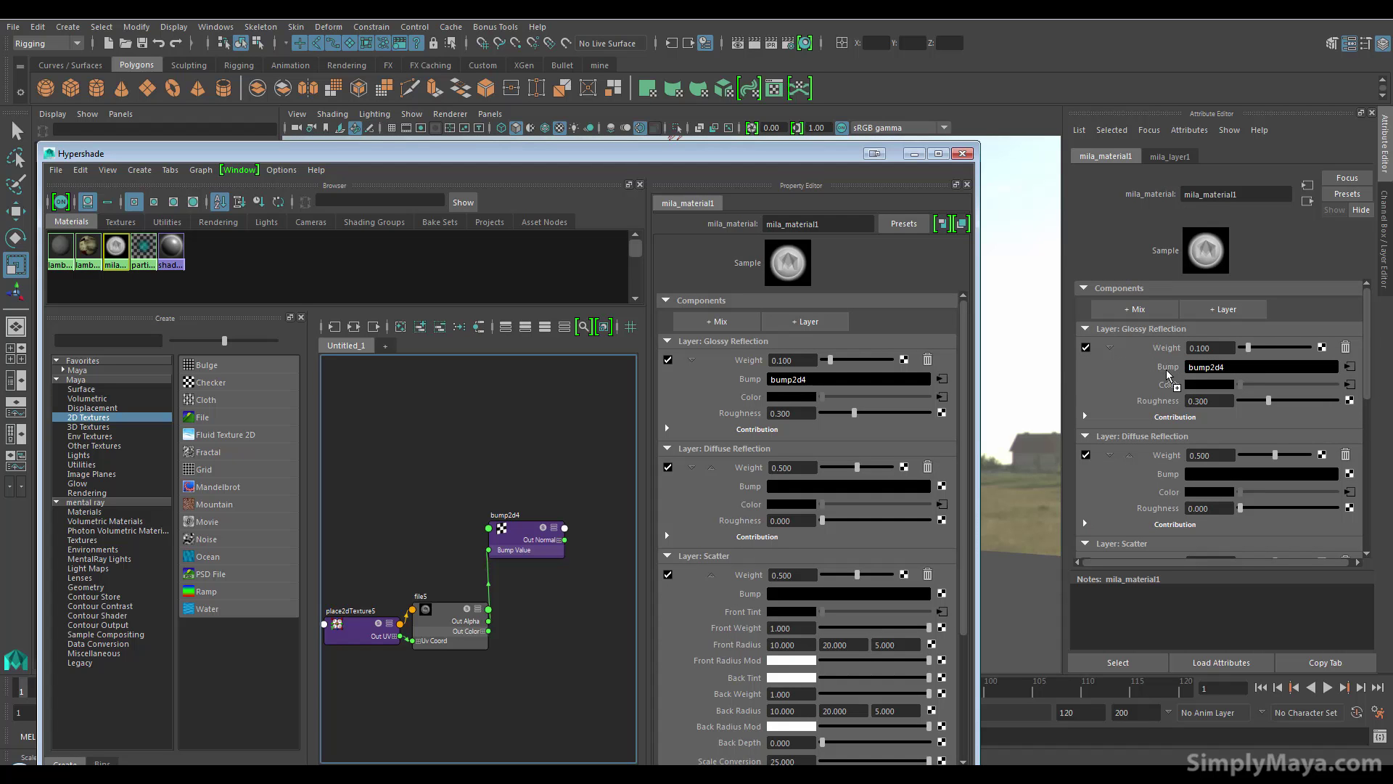
middle_click_drag(514, 536, 1166, 480)
Put the Hypershade away and render the dinosaur with the bump map connected
left_click(914, 154)
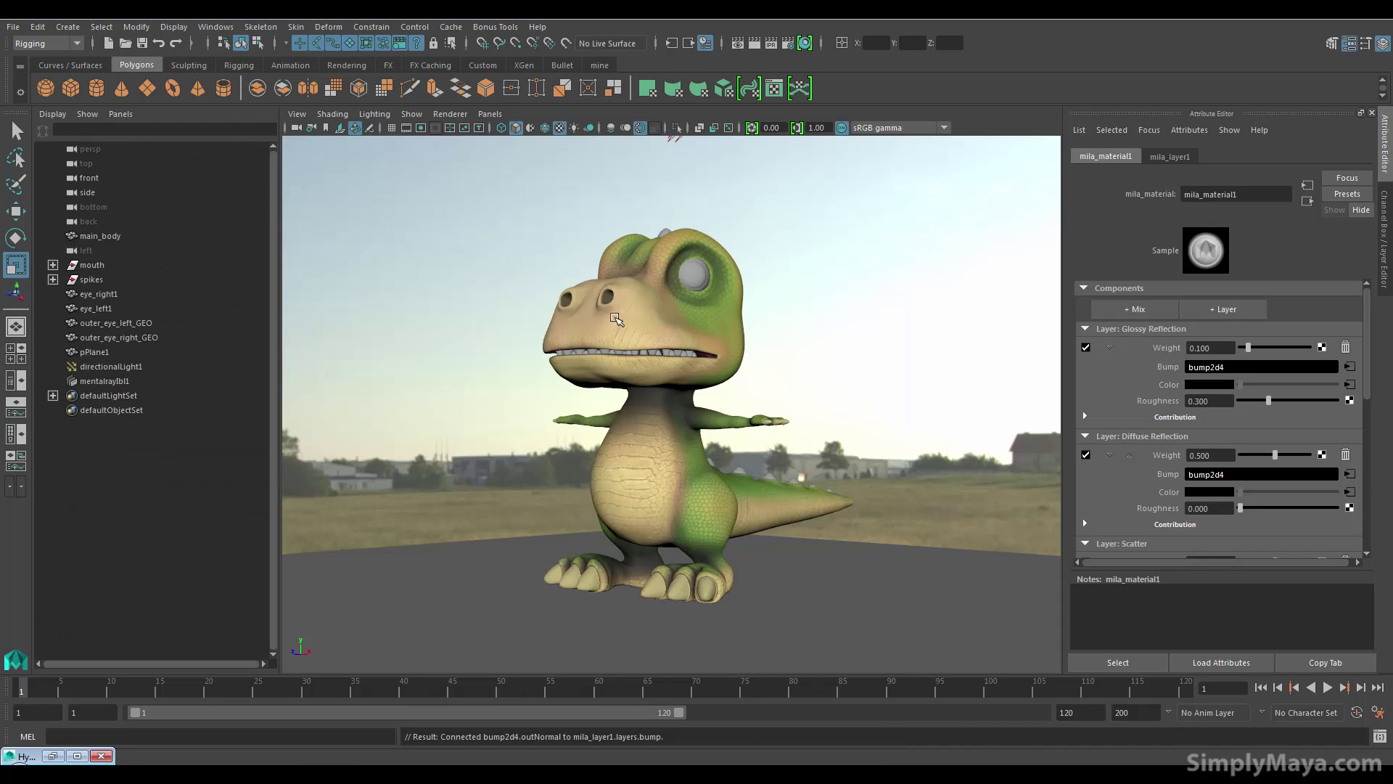
left_click(738, 42)
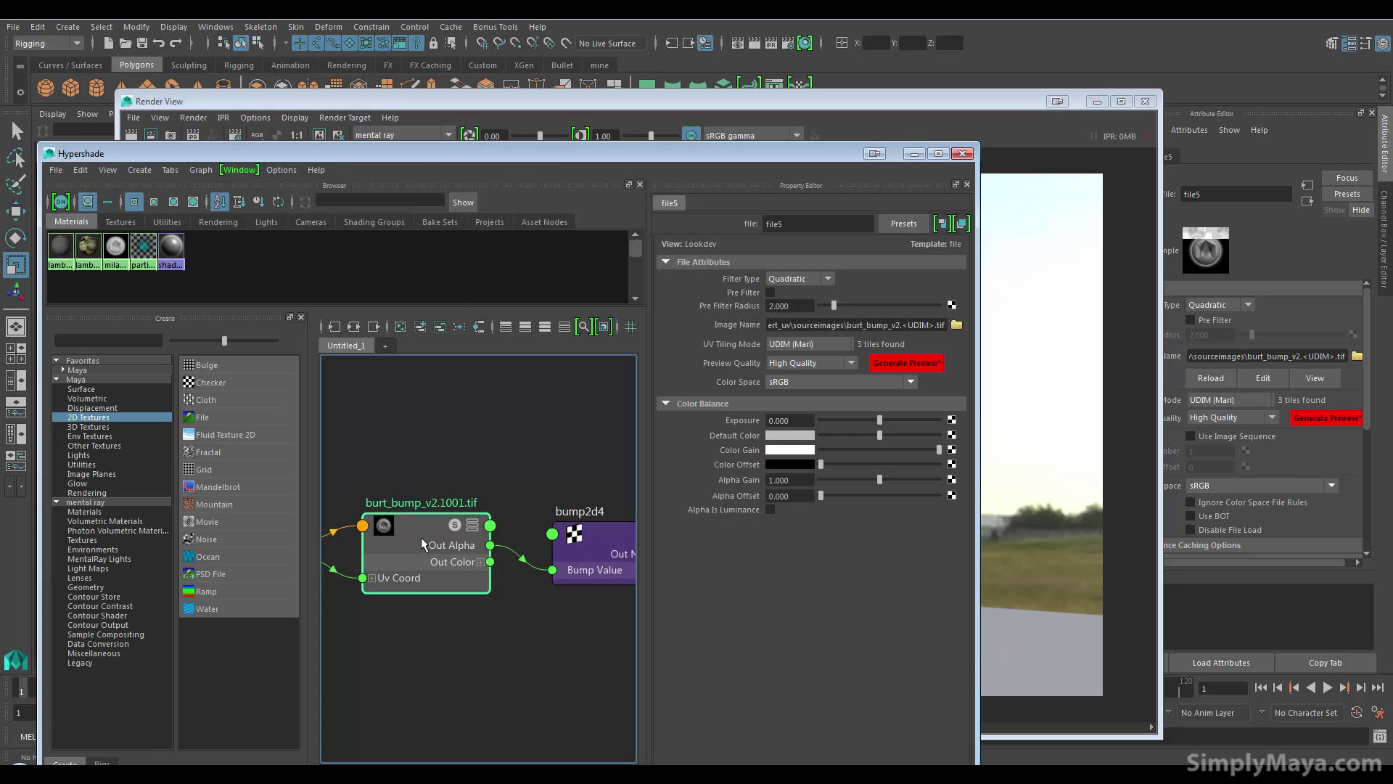
Turn on Alpha Is Luminance for the burt_bump_v2 file texture and bring the dinosaur's render back into view
left_click_drag(425, 558, 419, 576)
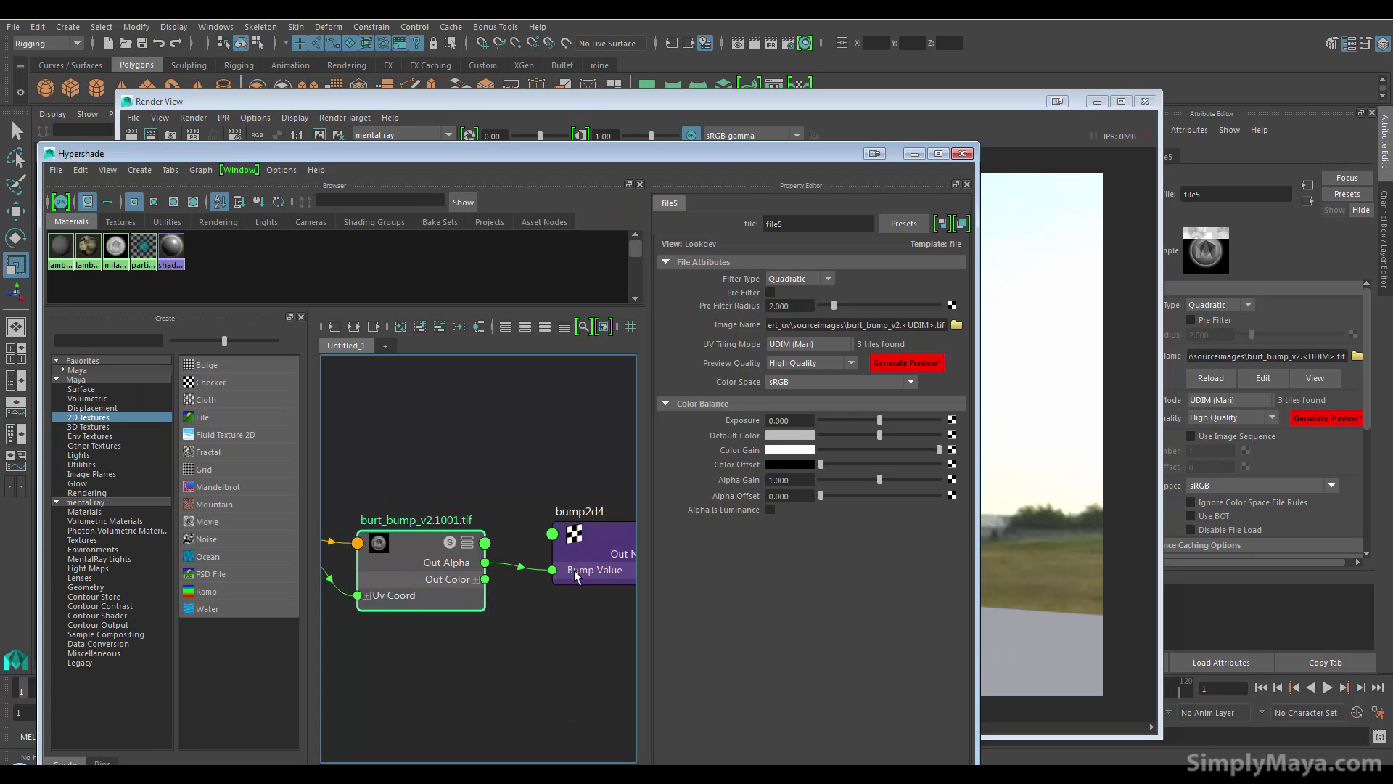
scroll(405, 598, "down", 3)
scroll(454, 600, "up", 2)
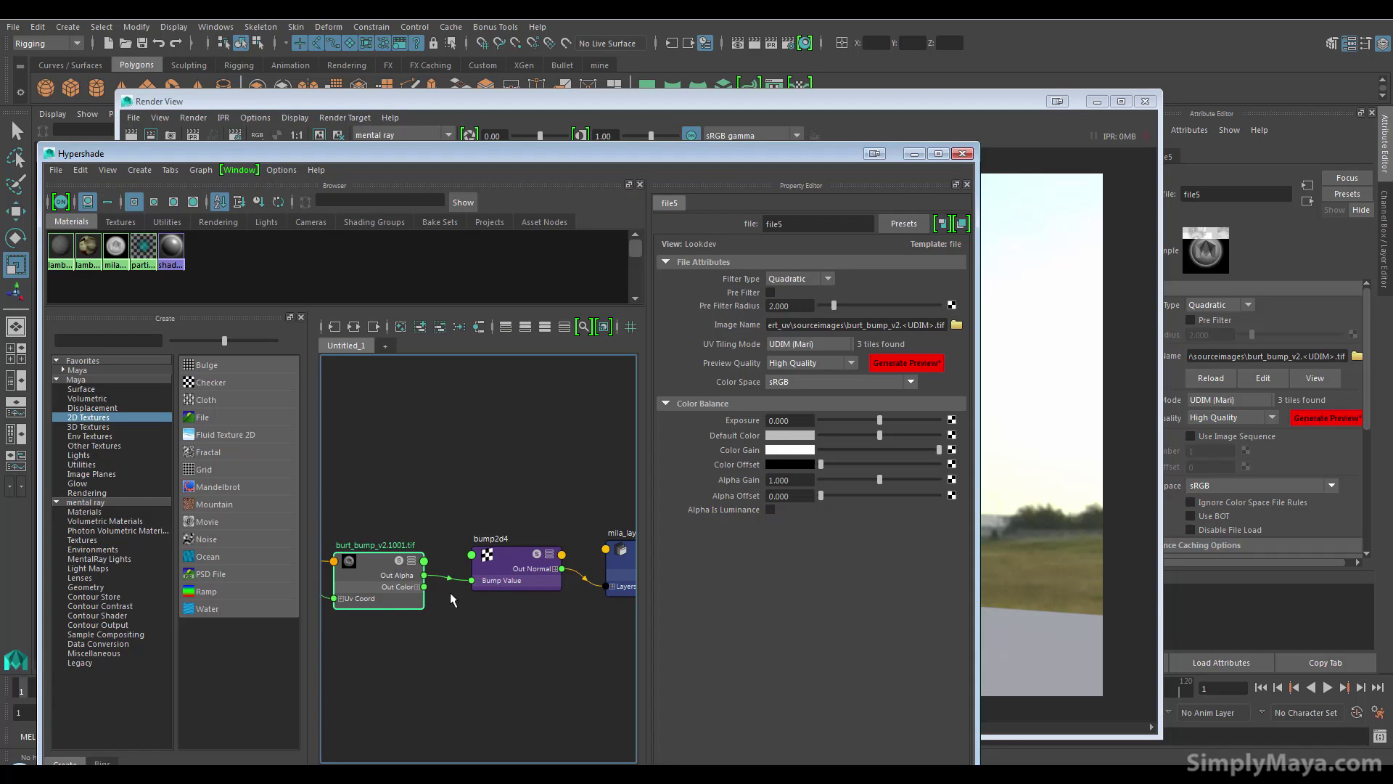
key("f")
middle_click_drag(413, 600, 498, 607, "alt")
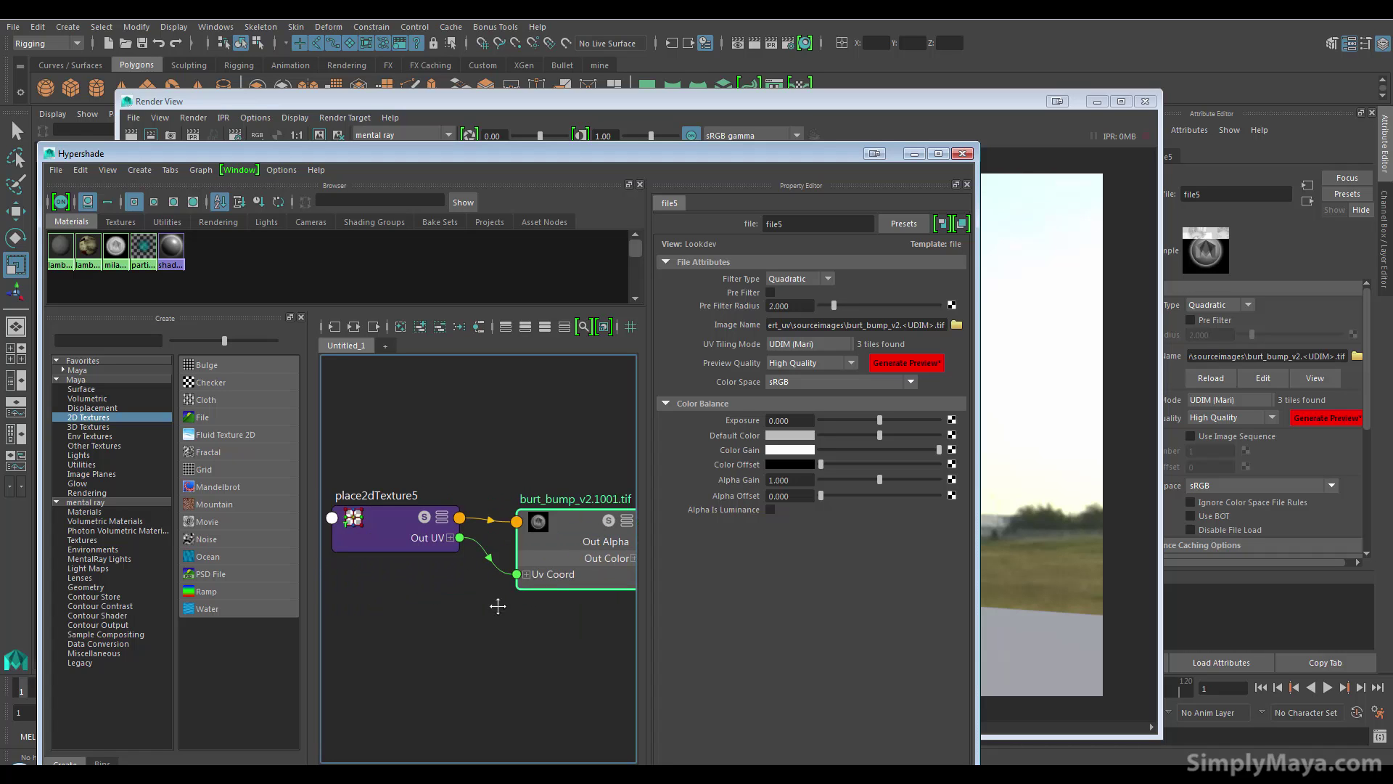
middle_click_drag(413, 600, 376, 597, "alt")
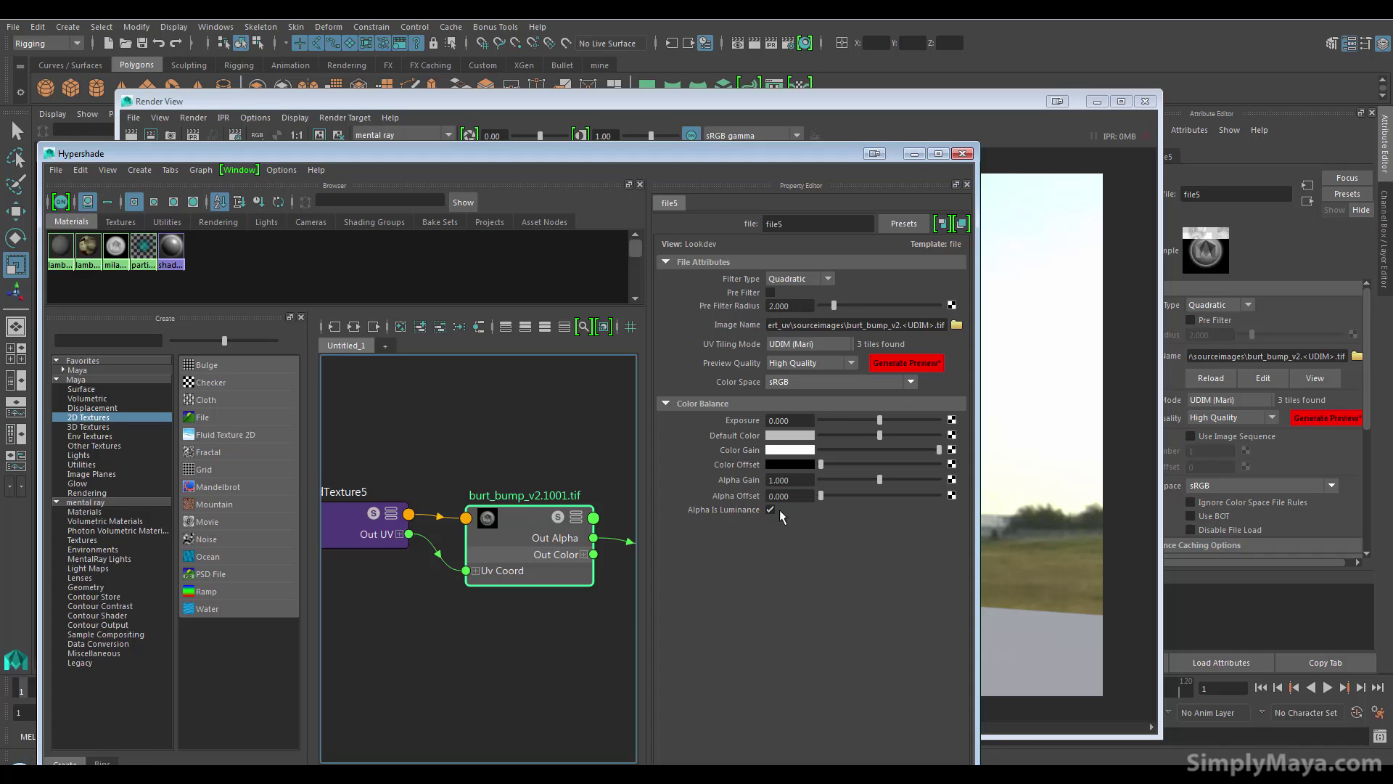
left_click(914, 154)
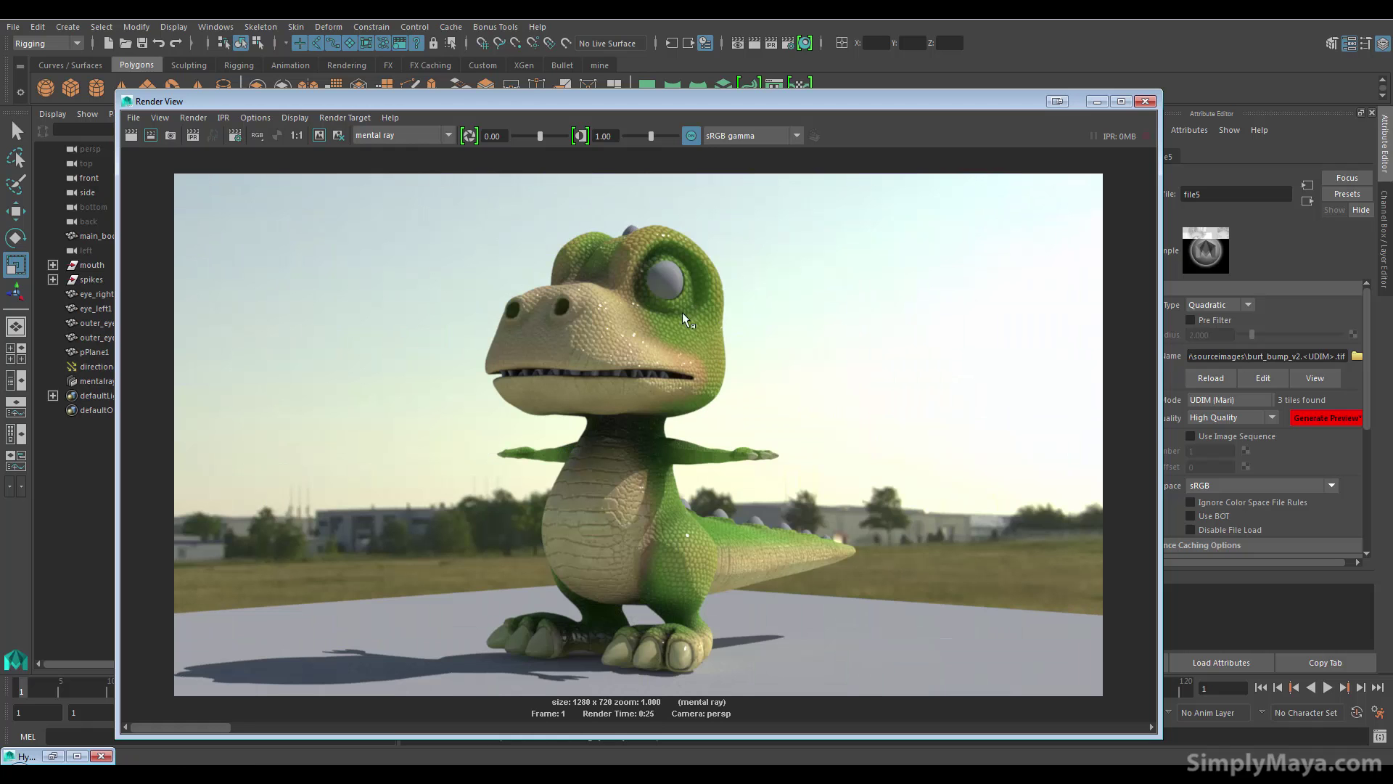
Bring the Hypershade back and set the Bump Filter of the bump2d4 node to 0.1
left_click(53, 755)
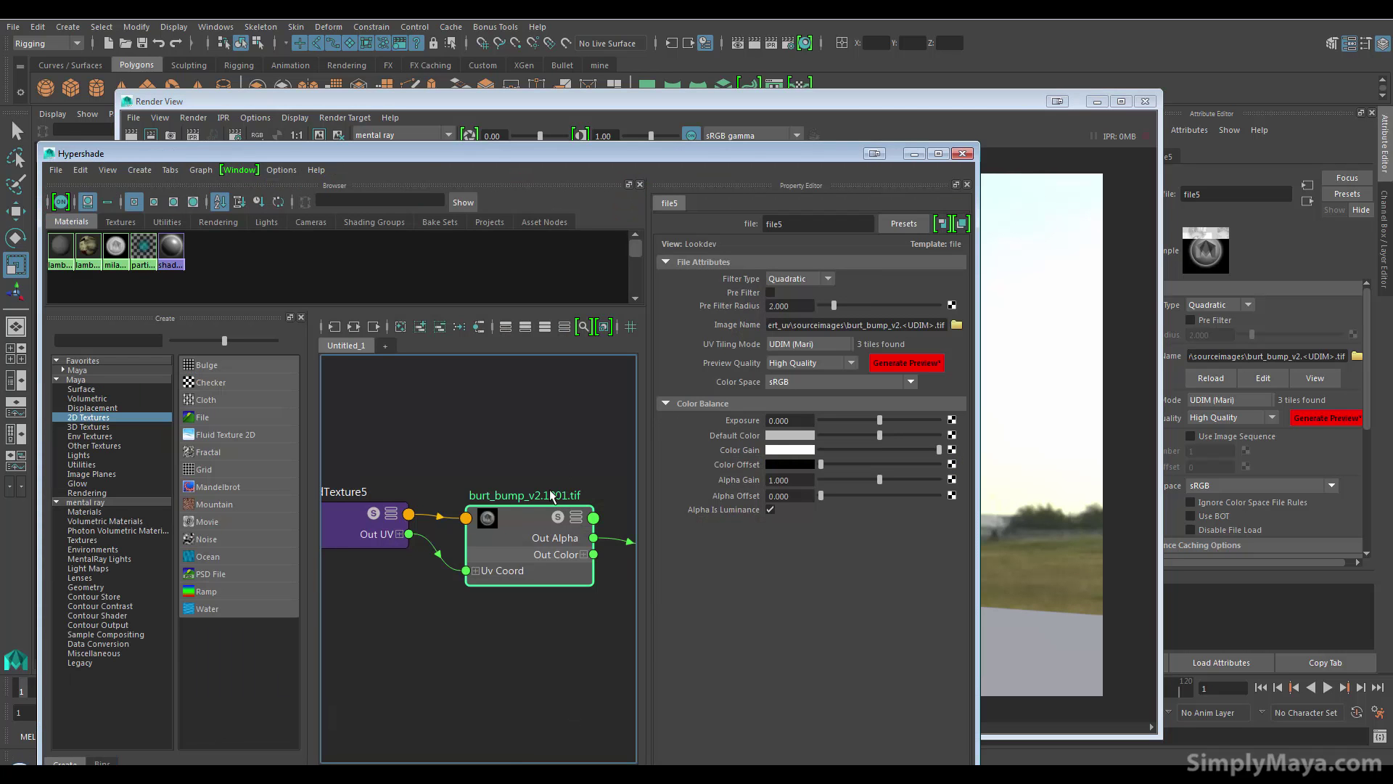
scroll(532, 459, "down", 5)
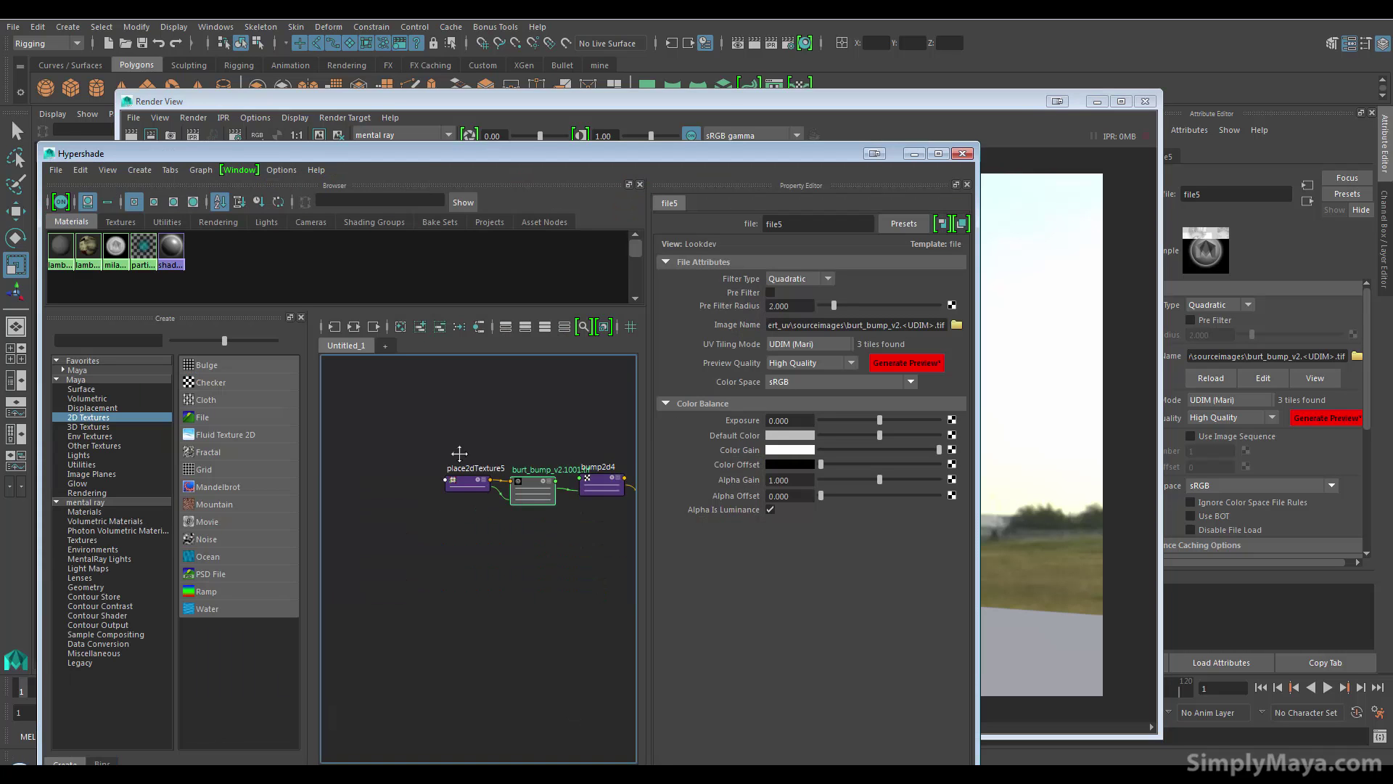
middle_click_drag(518, 456, 451, 453, "alt")
scroll(459, 476, "up", 5)
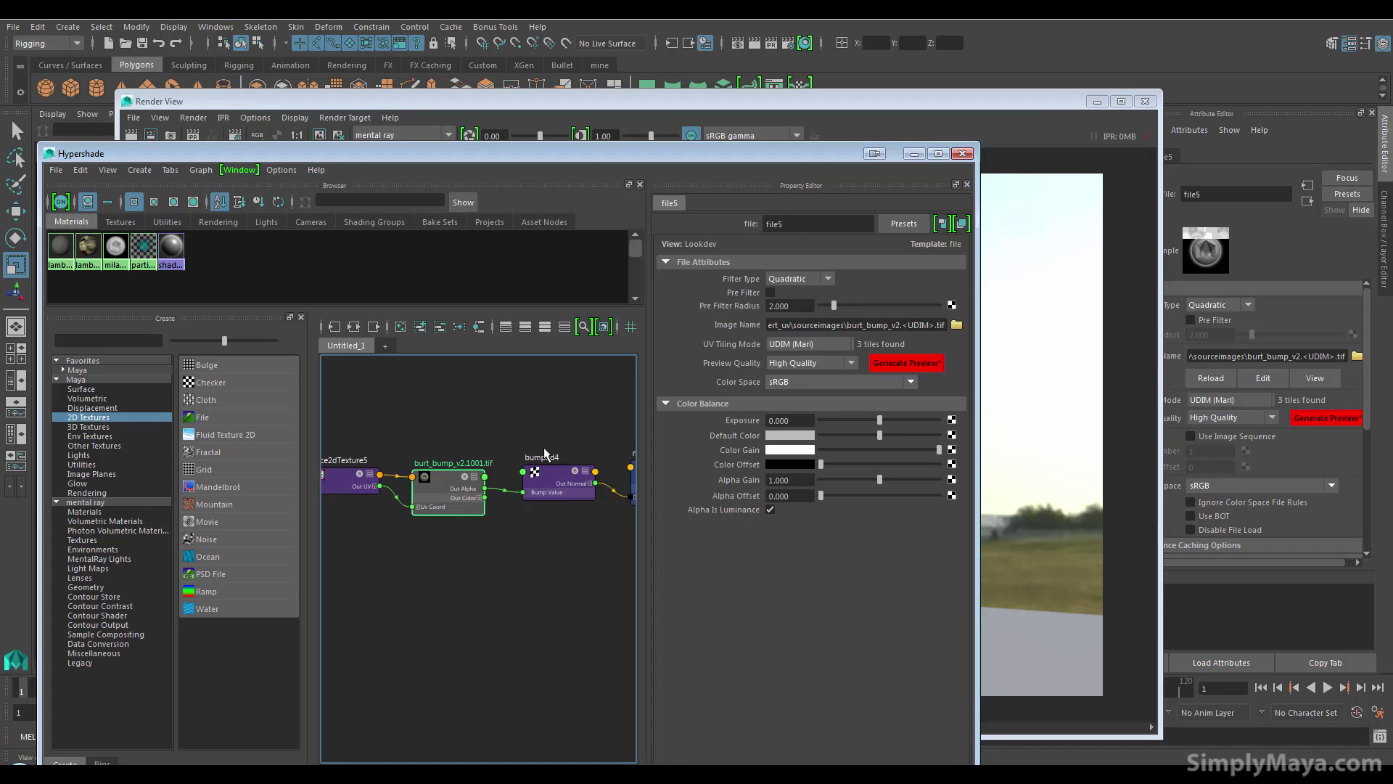
middle_click_drag(512, 444, 472, 445, "alt")
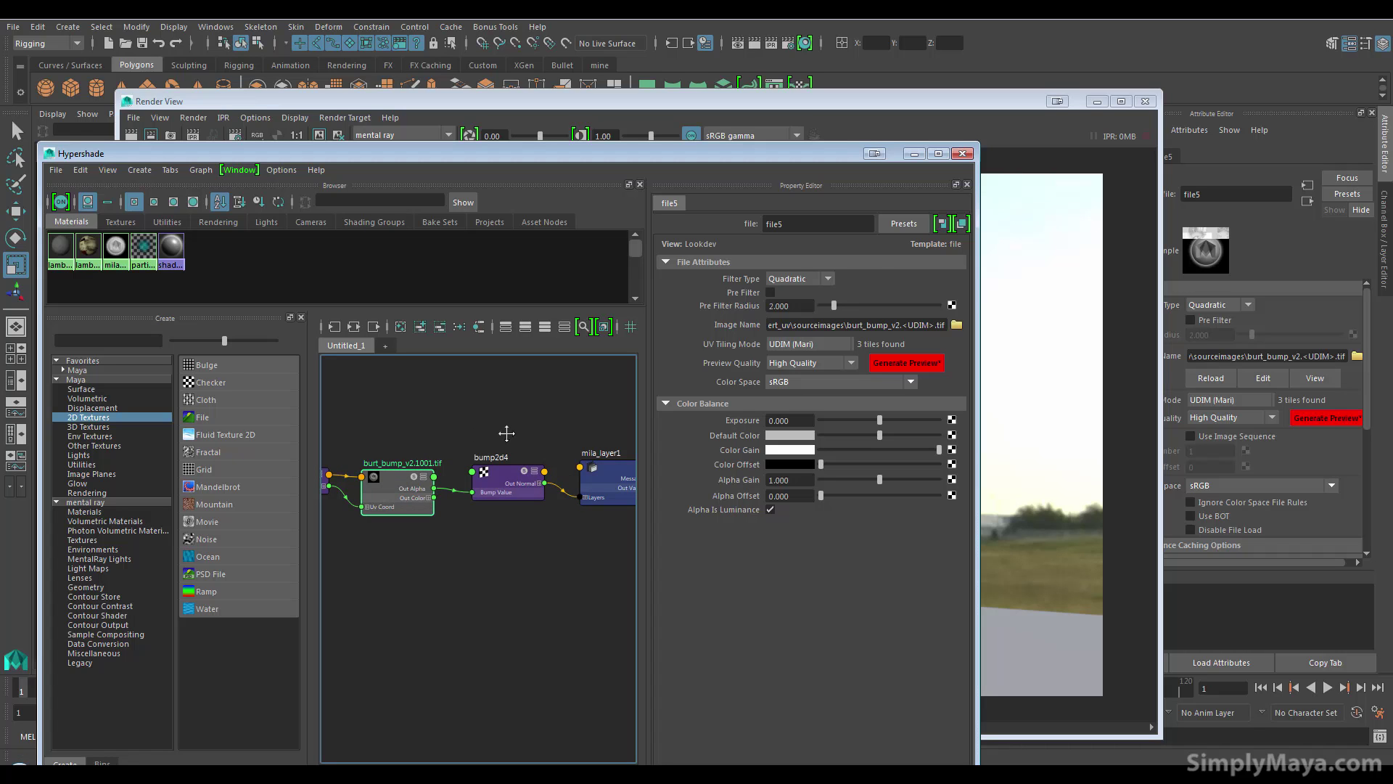
left_click(496, 471)
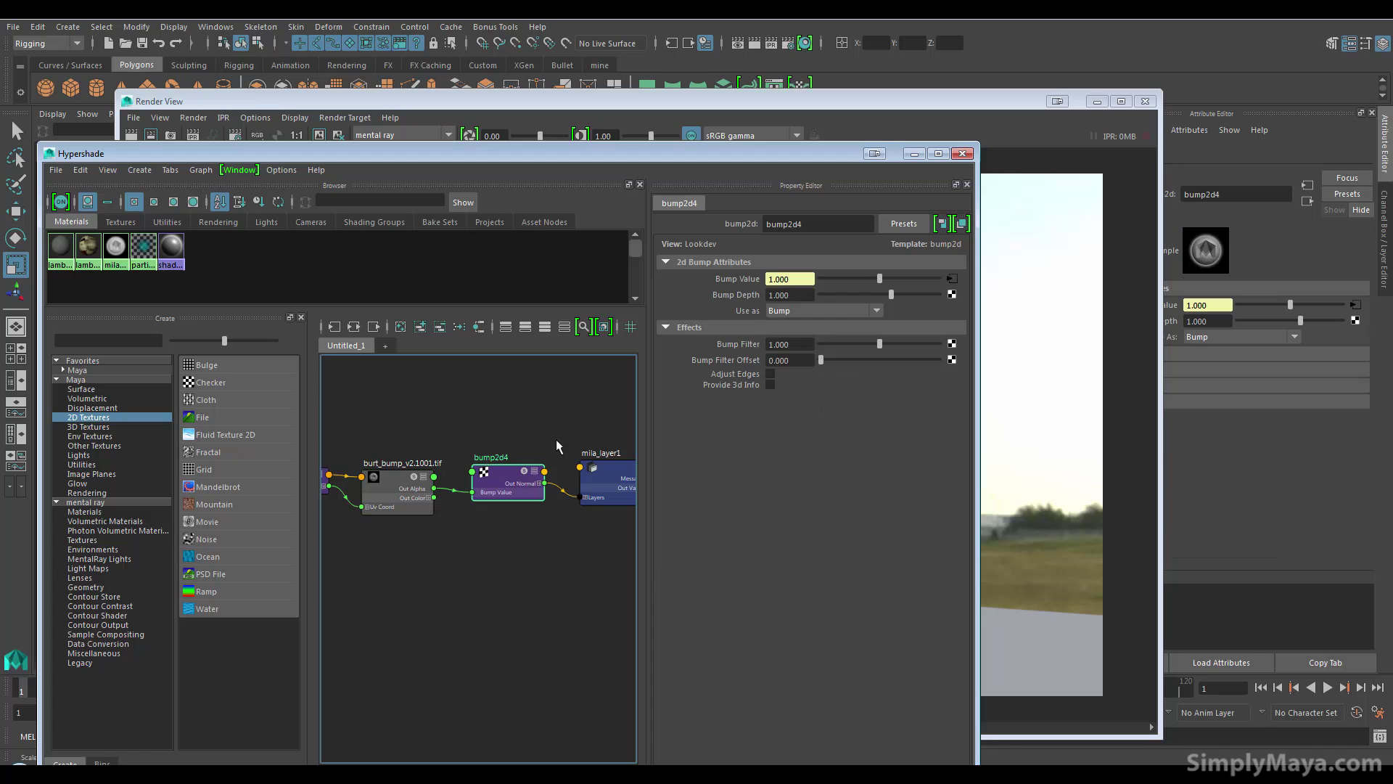
left_click(795, 345)
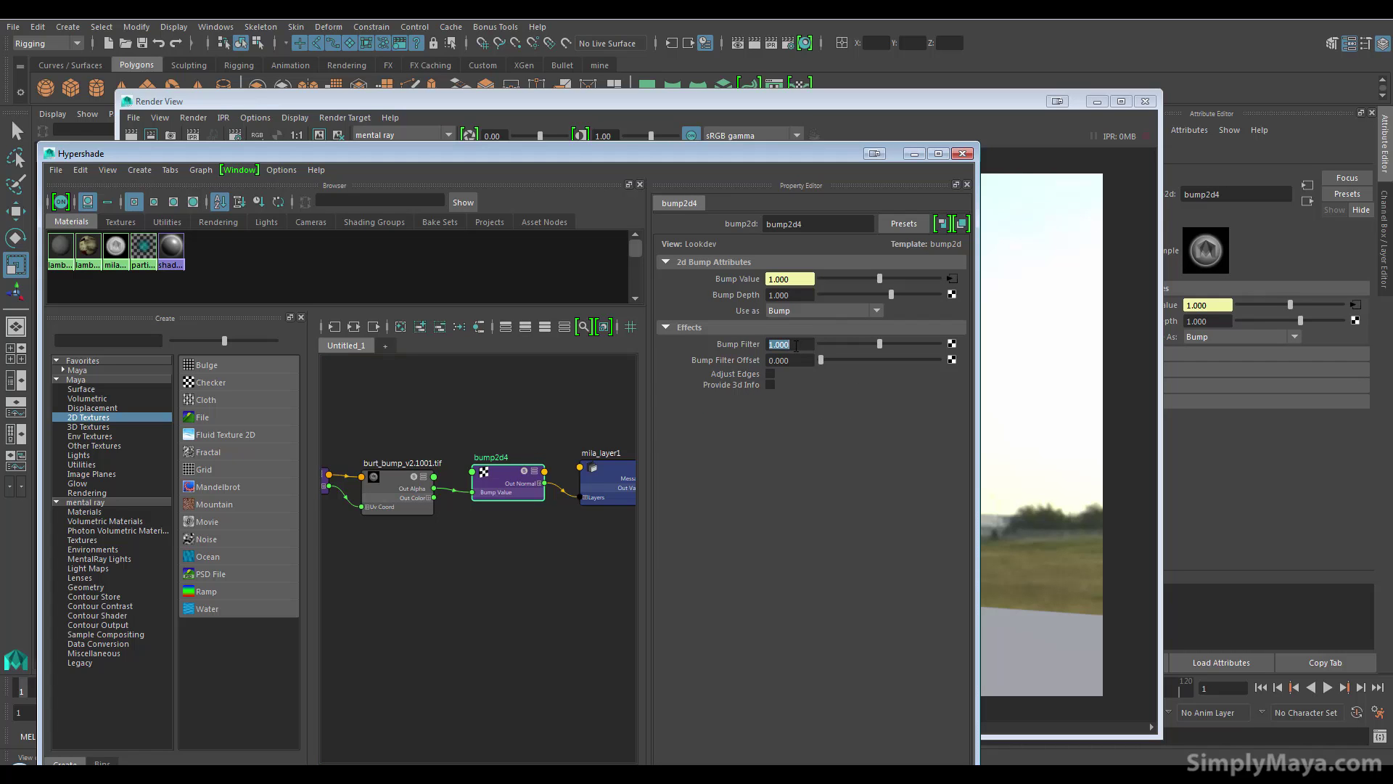
type("0.1")
key("Return")
Open bump2d4 from the Glossy Reflection layer of the dinosaur's mila_material1 and set its Bump Depth to 0.1
left_click(993, 99)
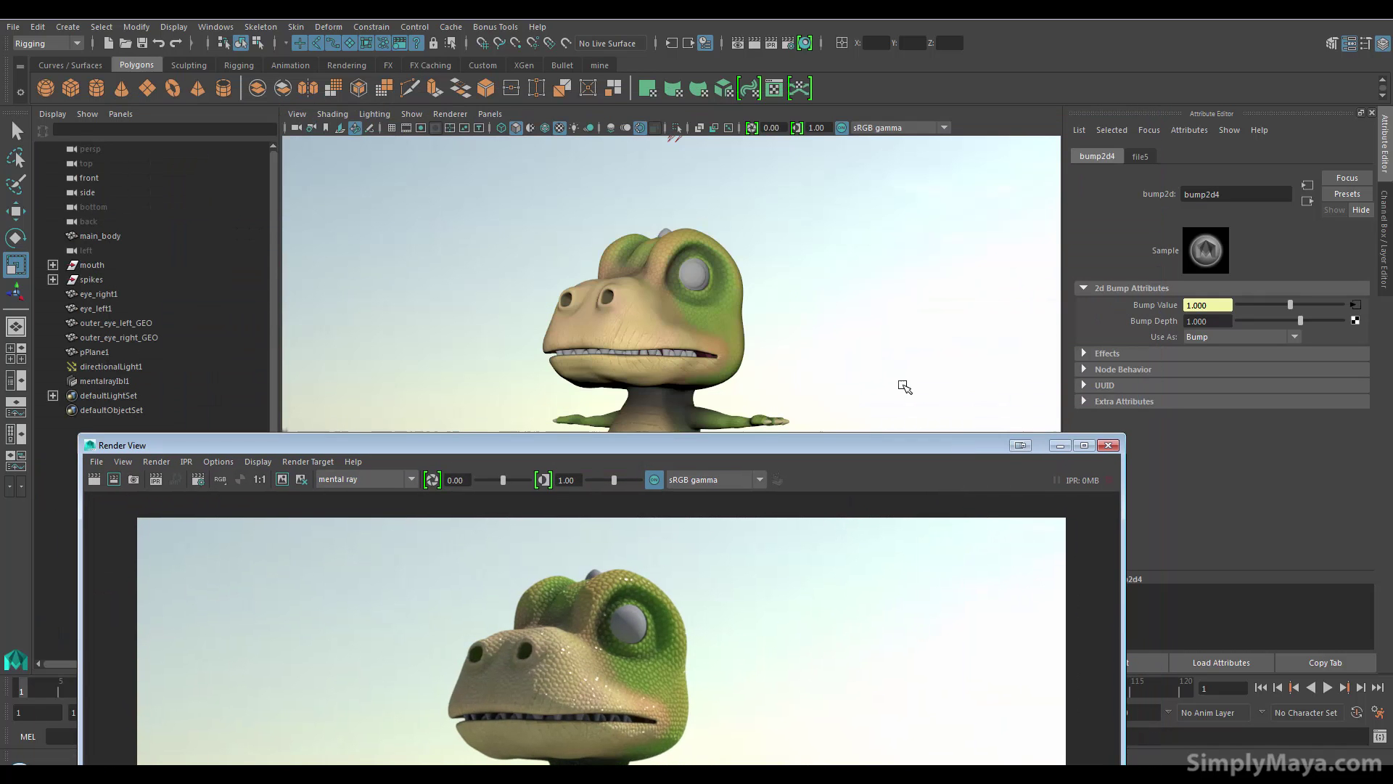
right_click_drag(701, 325, 718, 665)
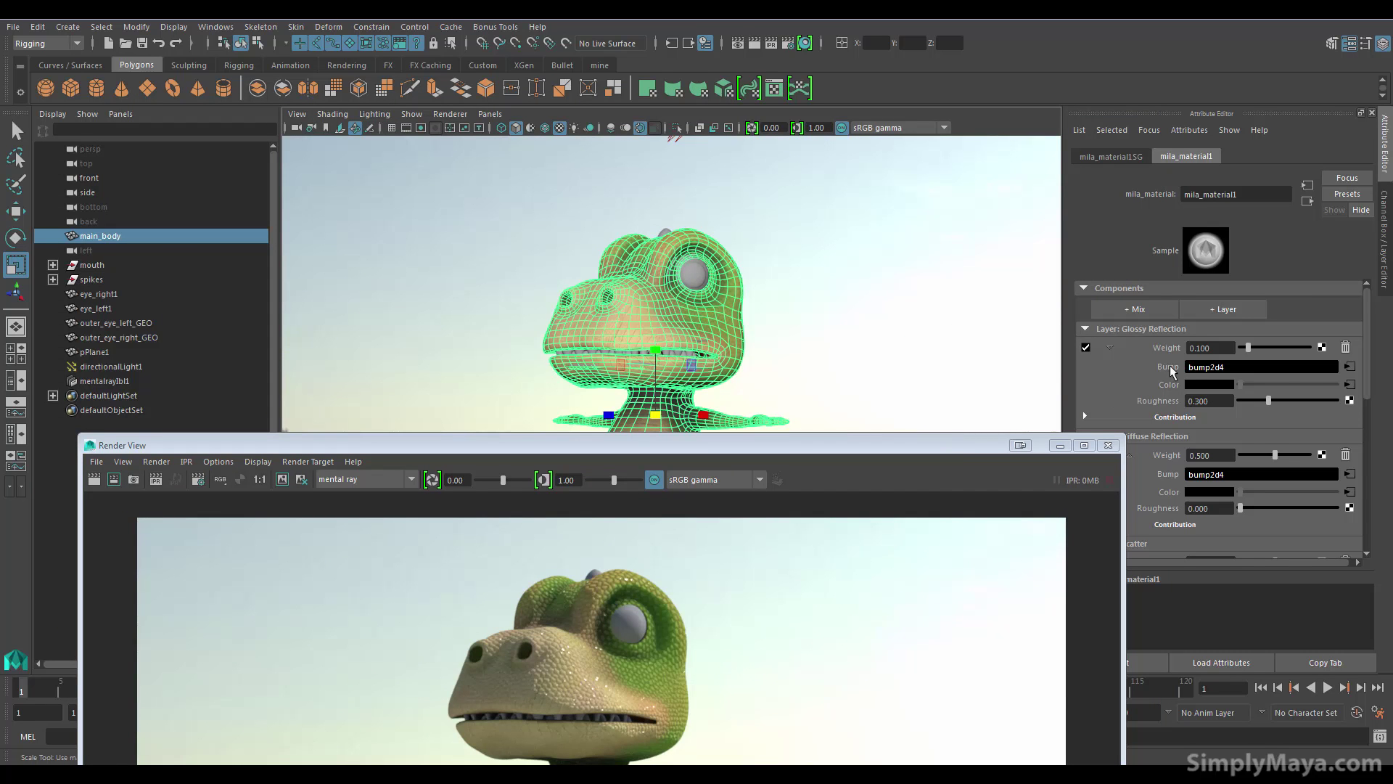
left_click(1349, 368)
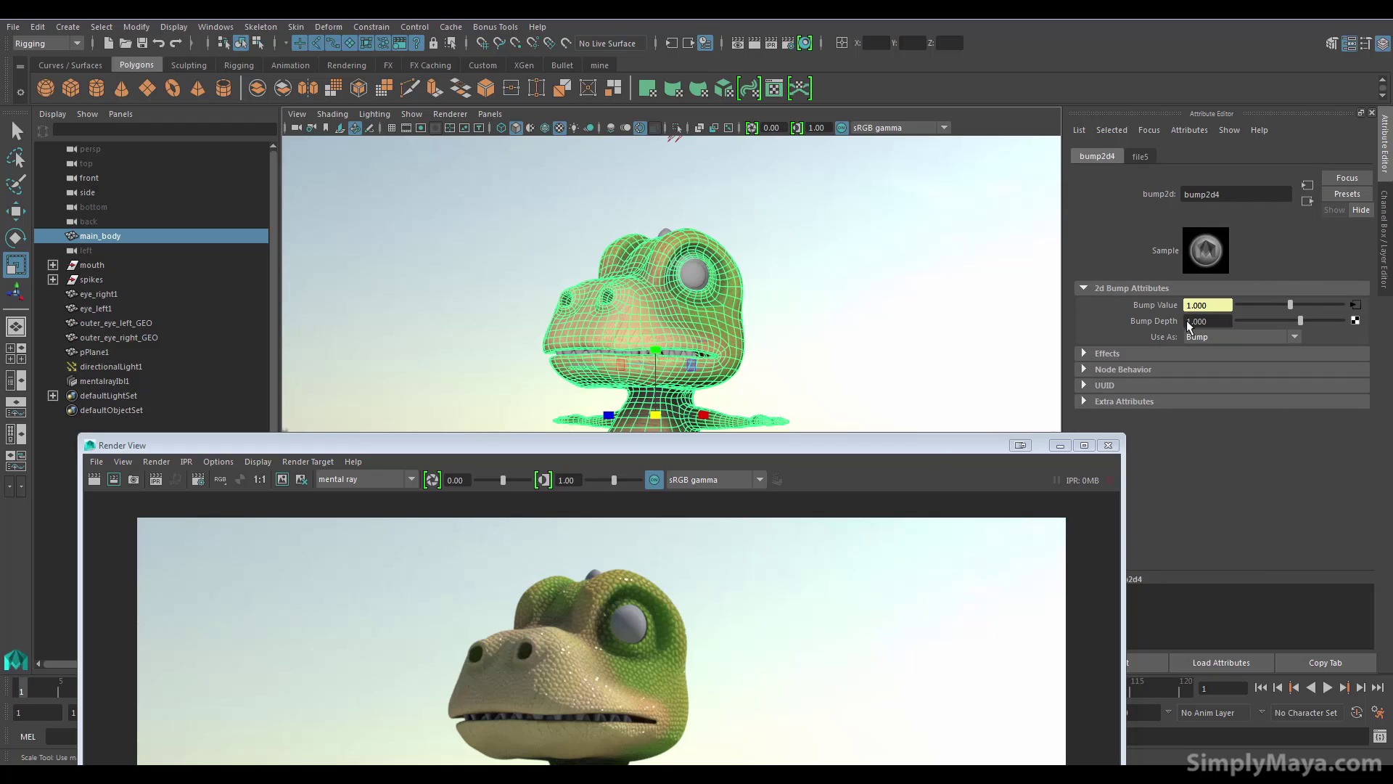
double_click(1210, 320)
type(".1")
key("Return")
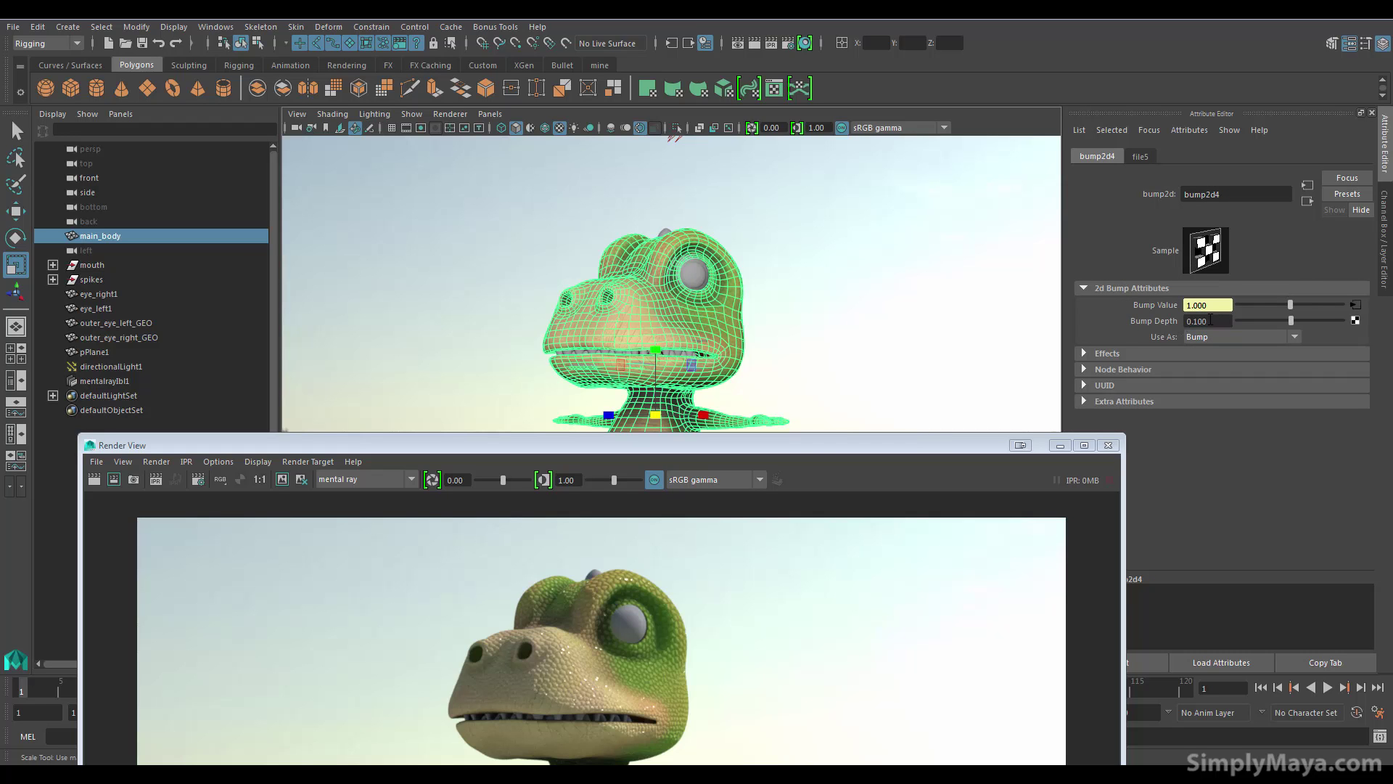
Check the bump node feeding mila_material1's Diffuse Reflection layer and re-render the dinosaur with the reduced bump depth
right_click(697, 322)
left_click(701, 655)
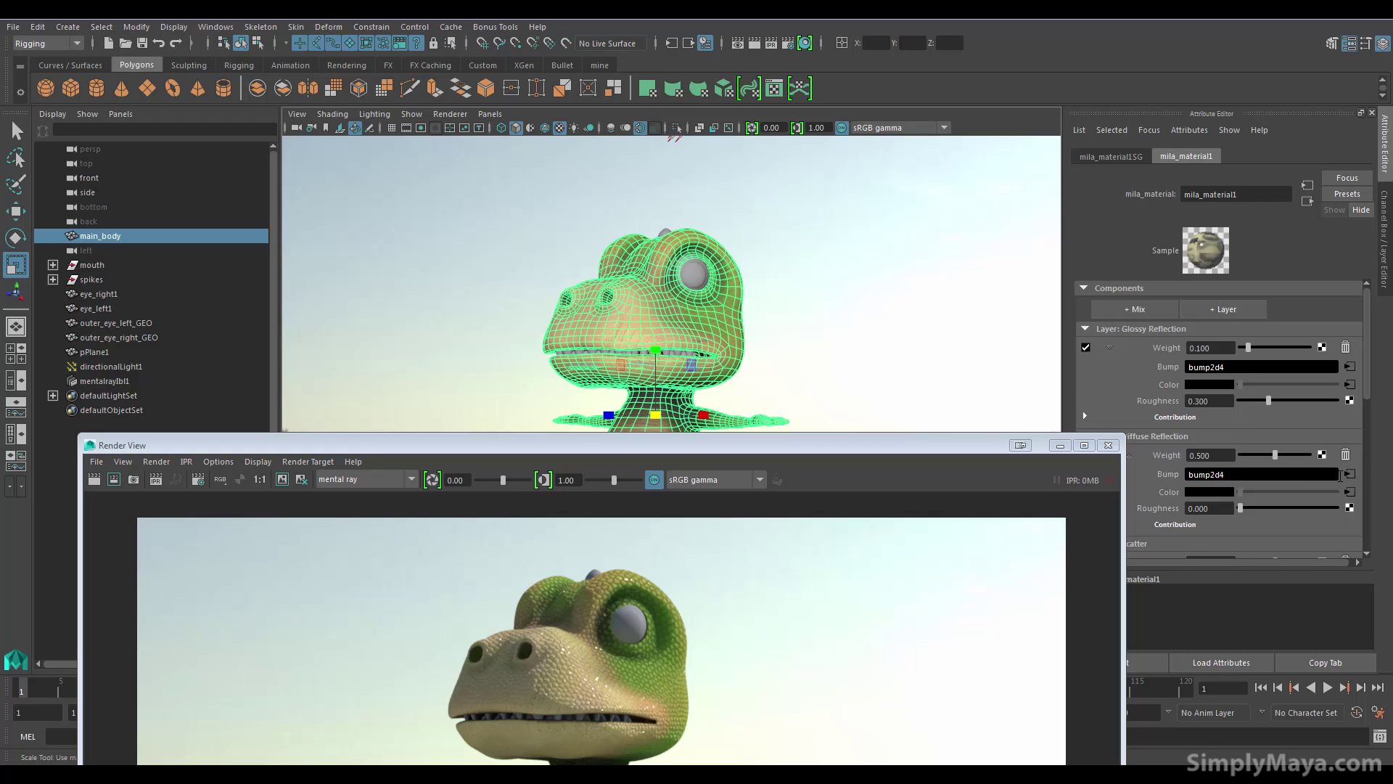
left_click(1350, 474)
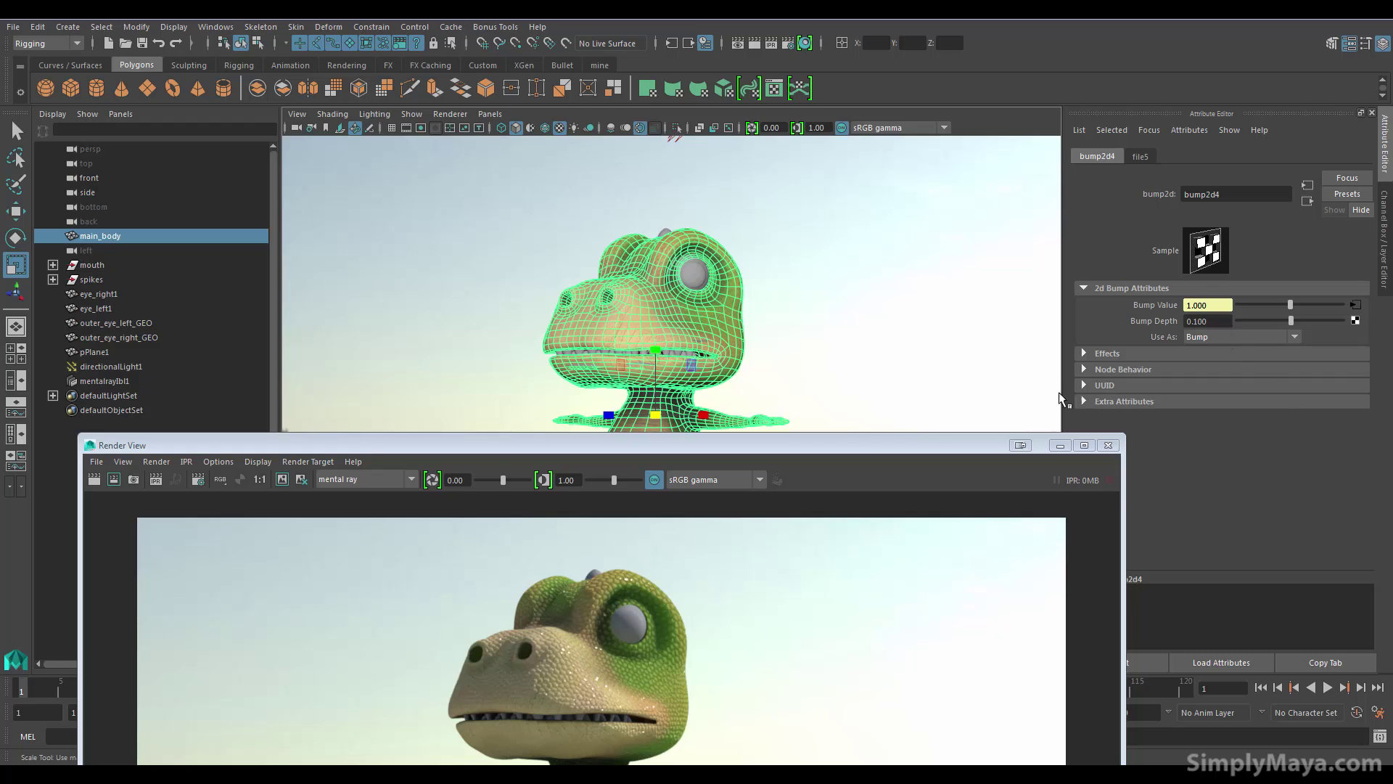
left_click_drag(854, 444, 884, 101)
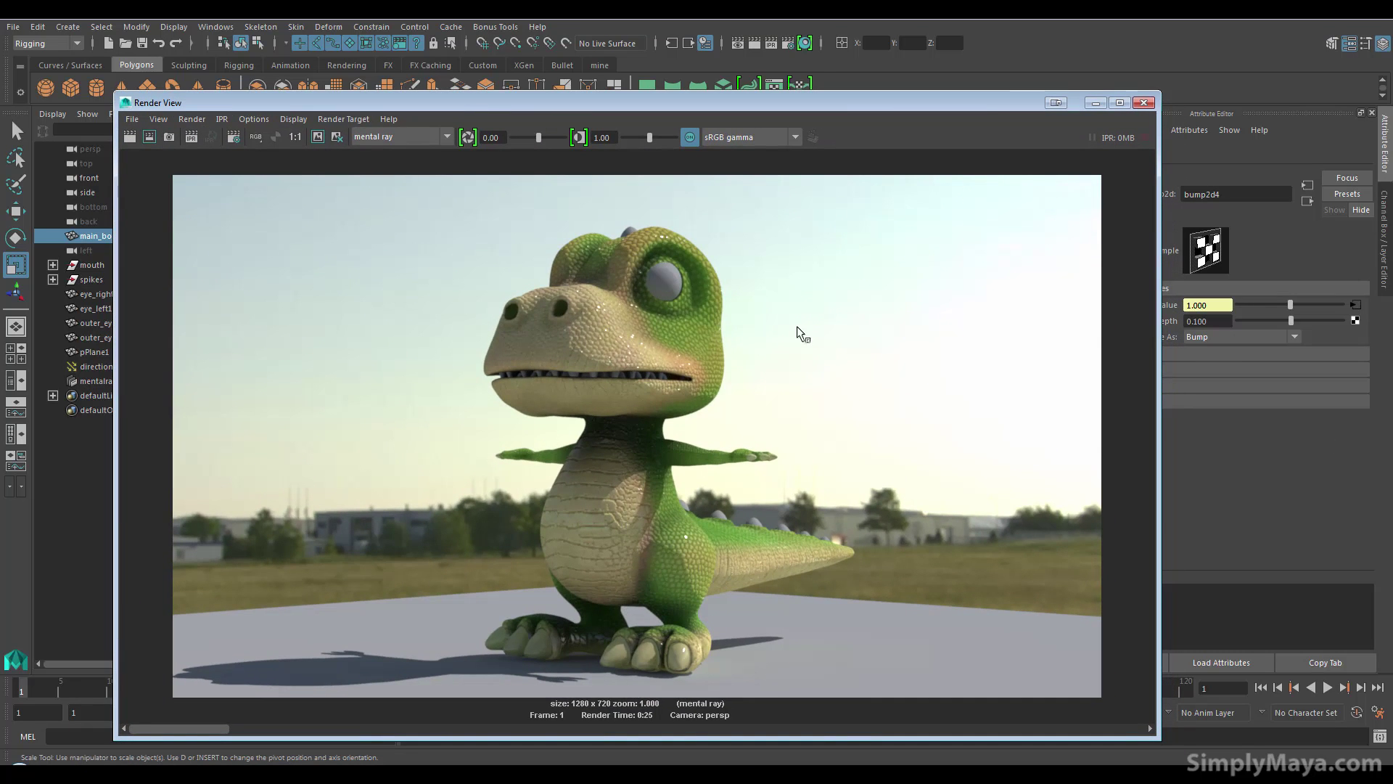
left_click(130, 137)
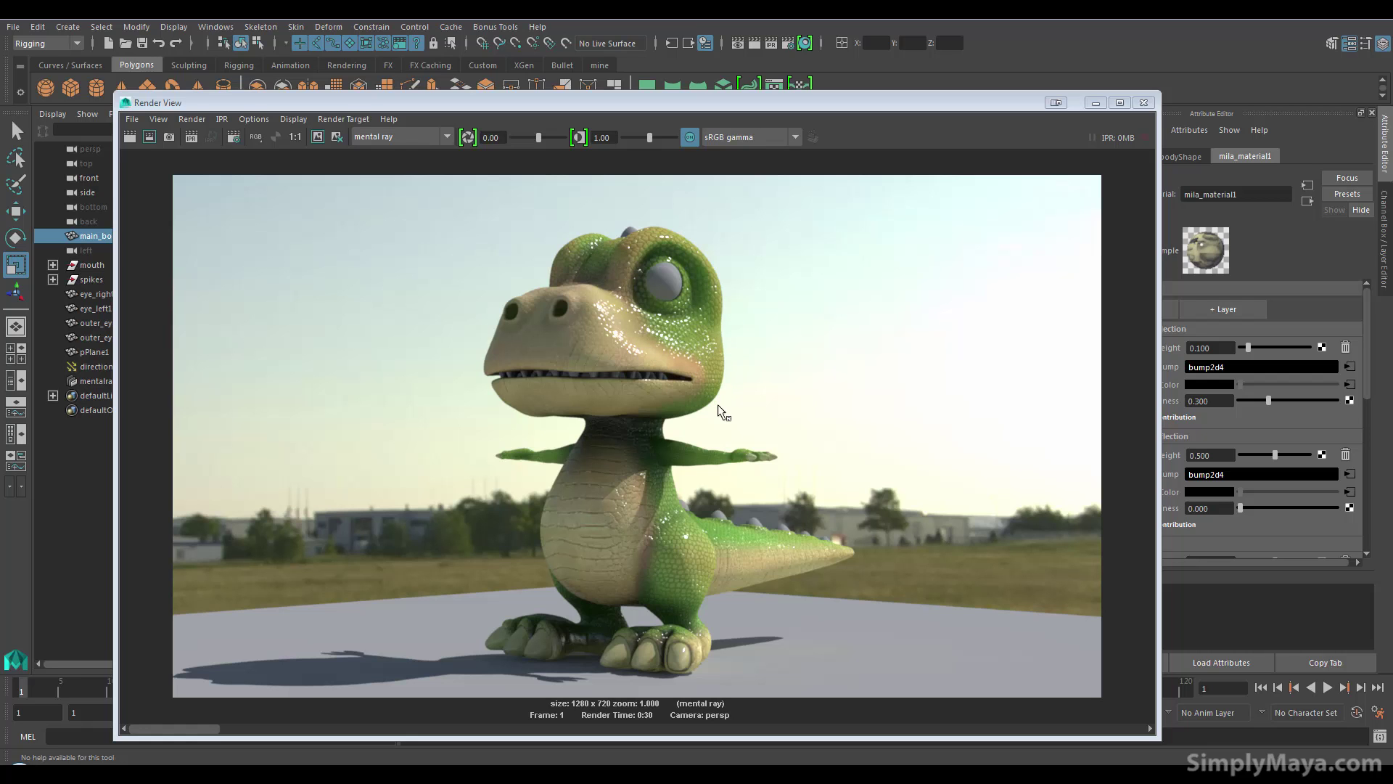
Set the Weight of mila_material1's Scatter layer to 1, with the render window moved clear of the Attribute Editor
left_click_drag(912, 107, 786, 104)
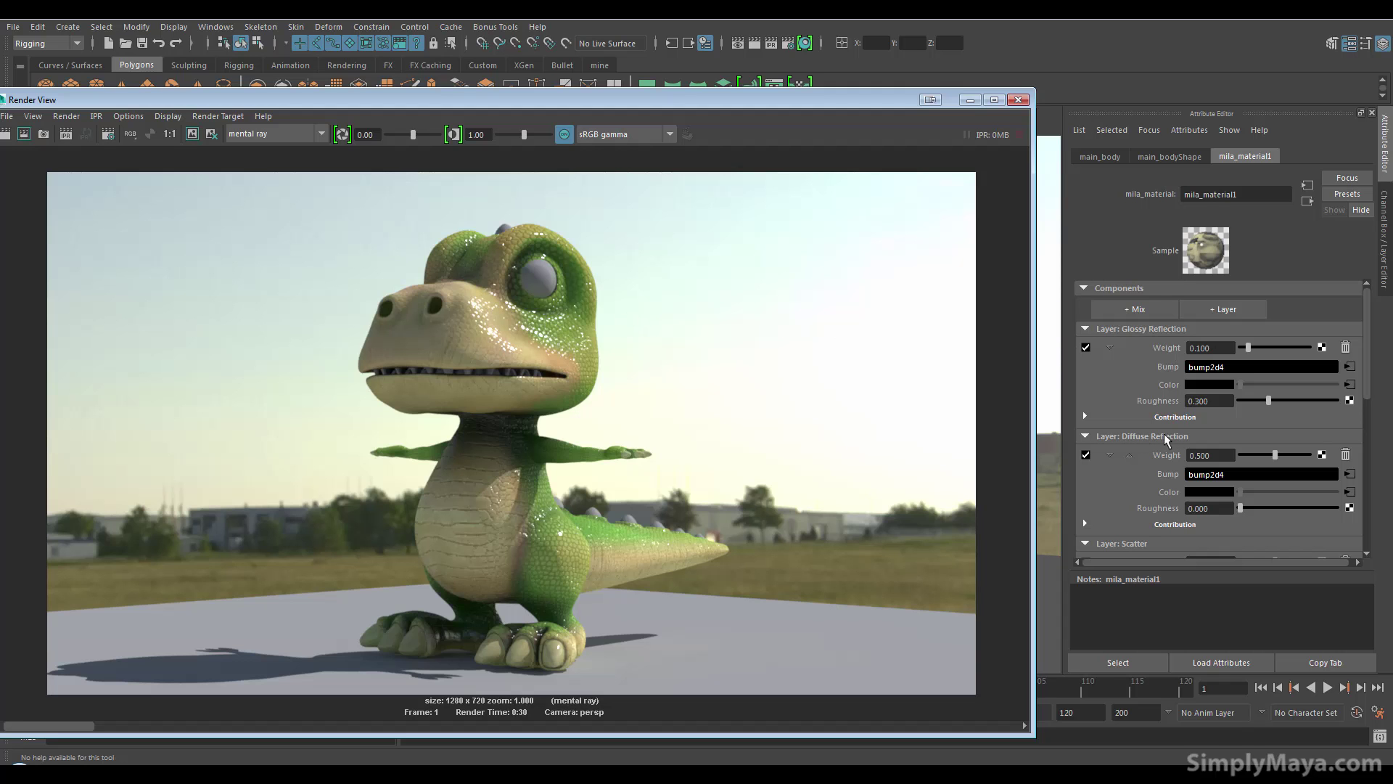
left_click_drag(1368, 388, 1363, 442)
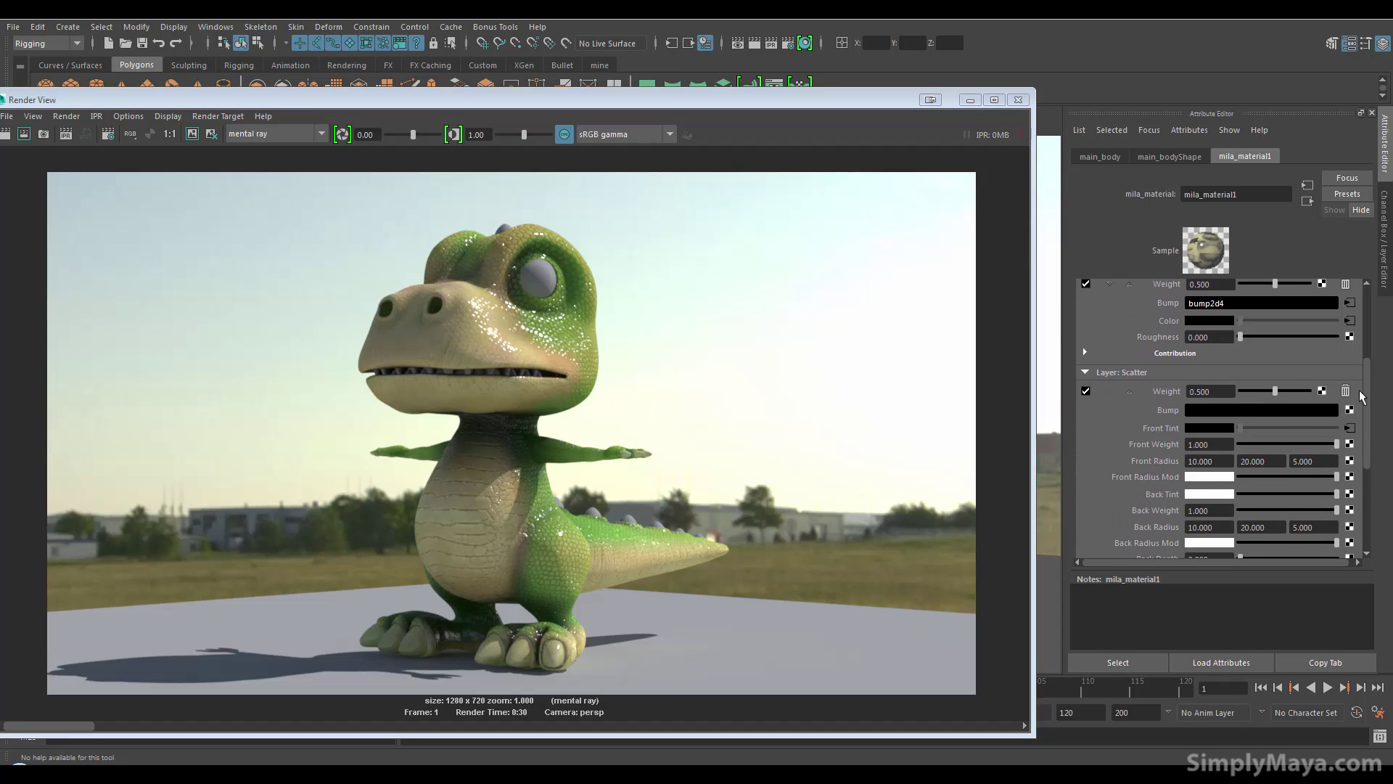
mouse_move(1368, 380)
left_mouse_down()
mouse_move(1365, 455)
mouse_move(1370, 377)
left_mouse_up()
double_click(1204, 367)
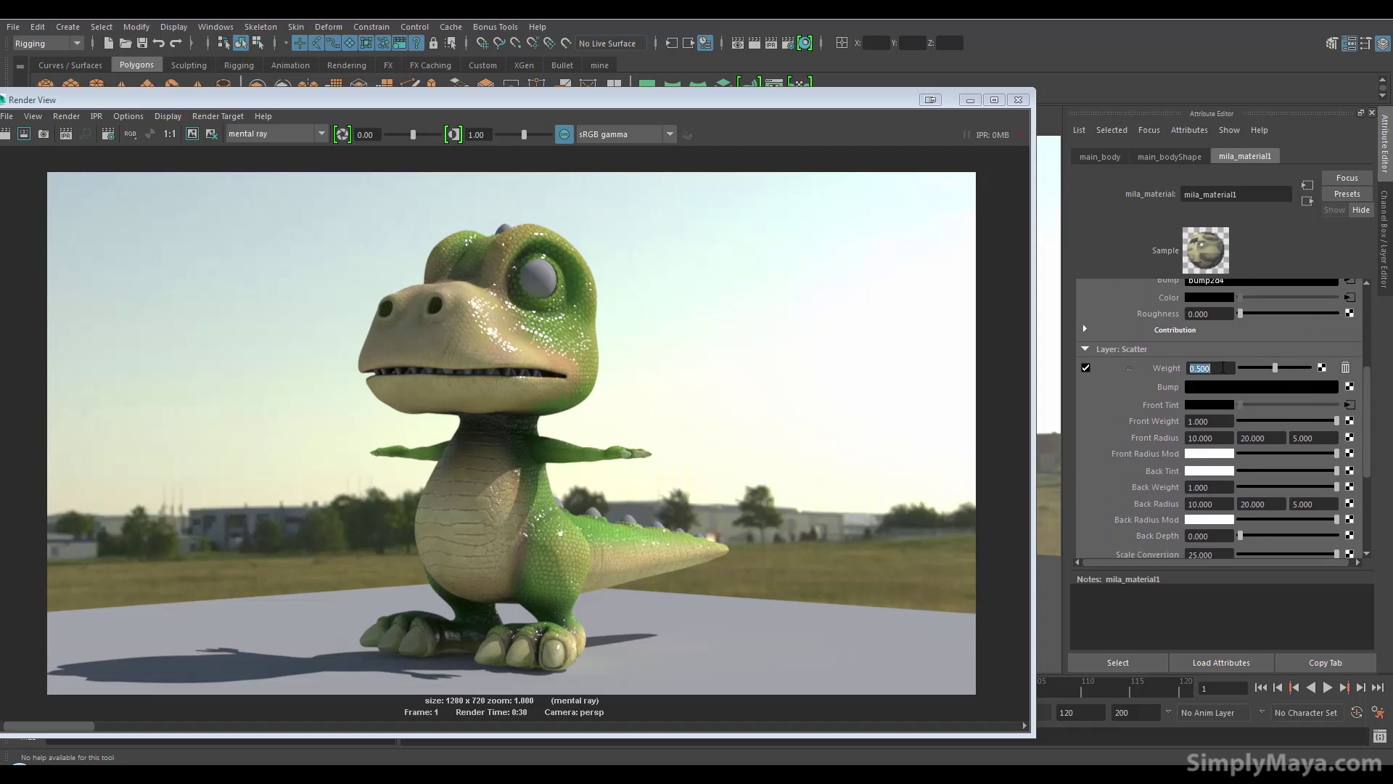
scroll(1356, 363, "down", 3)
scroll(1349, 336, "up", 5)
scroll(1350, 336, "up", 2)
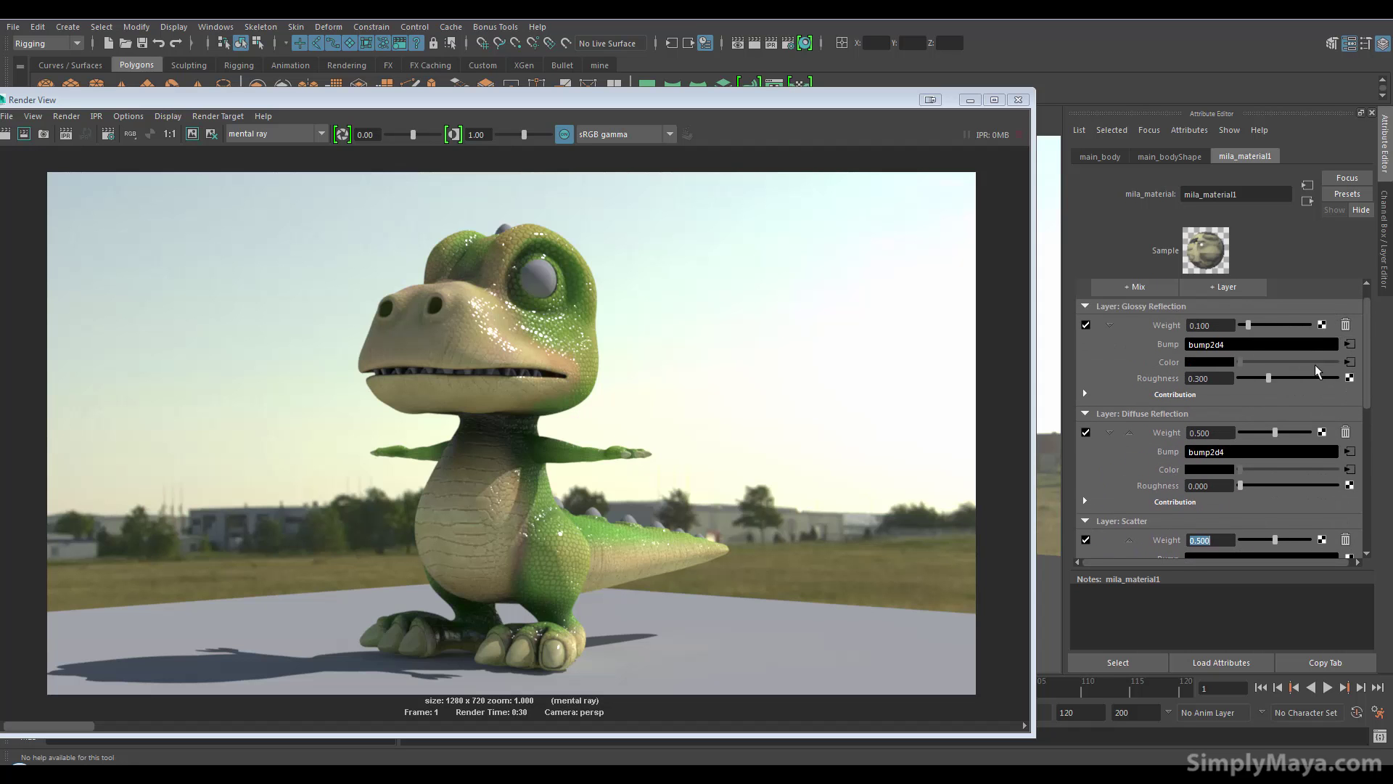
scroll(1371, 331, "down", 3)
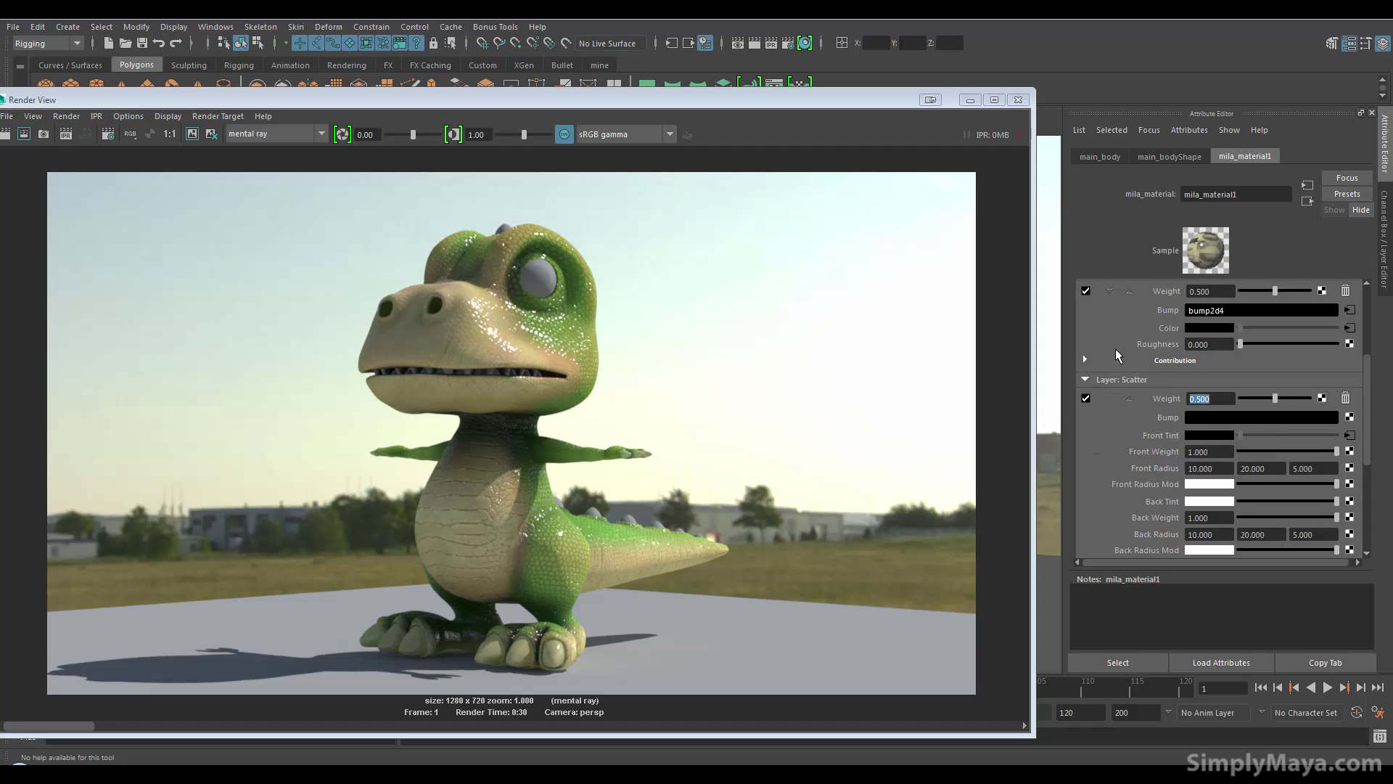
type("1")
key("Return")
scroll(1364, 371, "down", 2)
scroll(1364, 370, "up", 6)
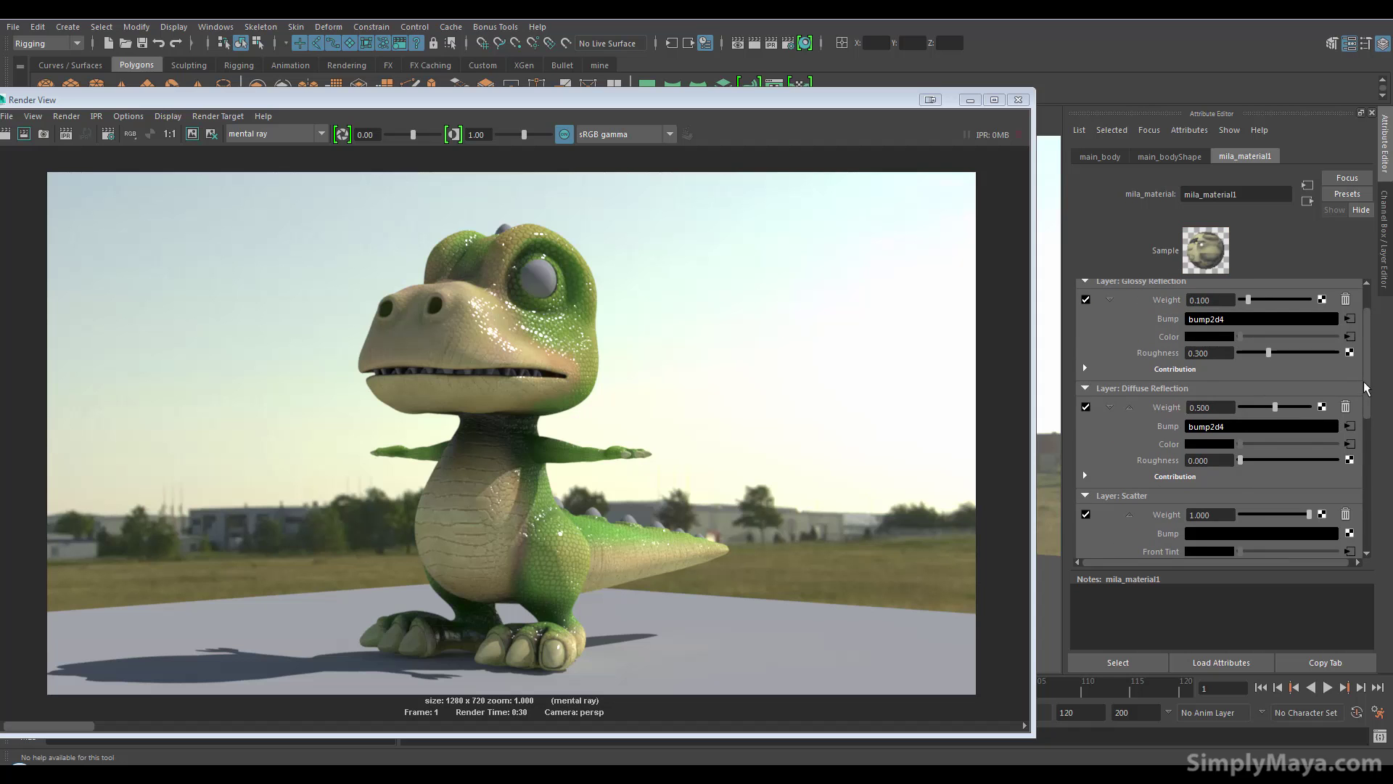
scroll(1363, 388, "up", 2)
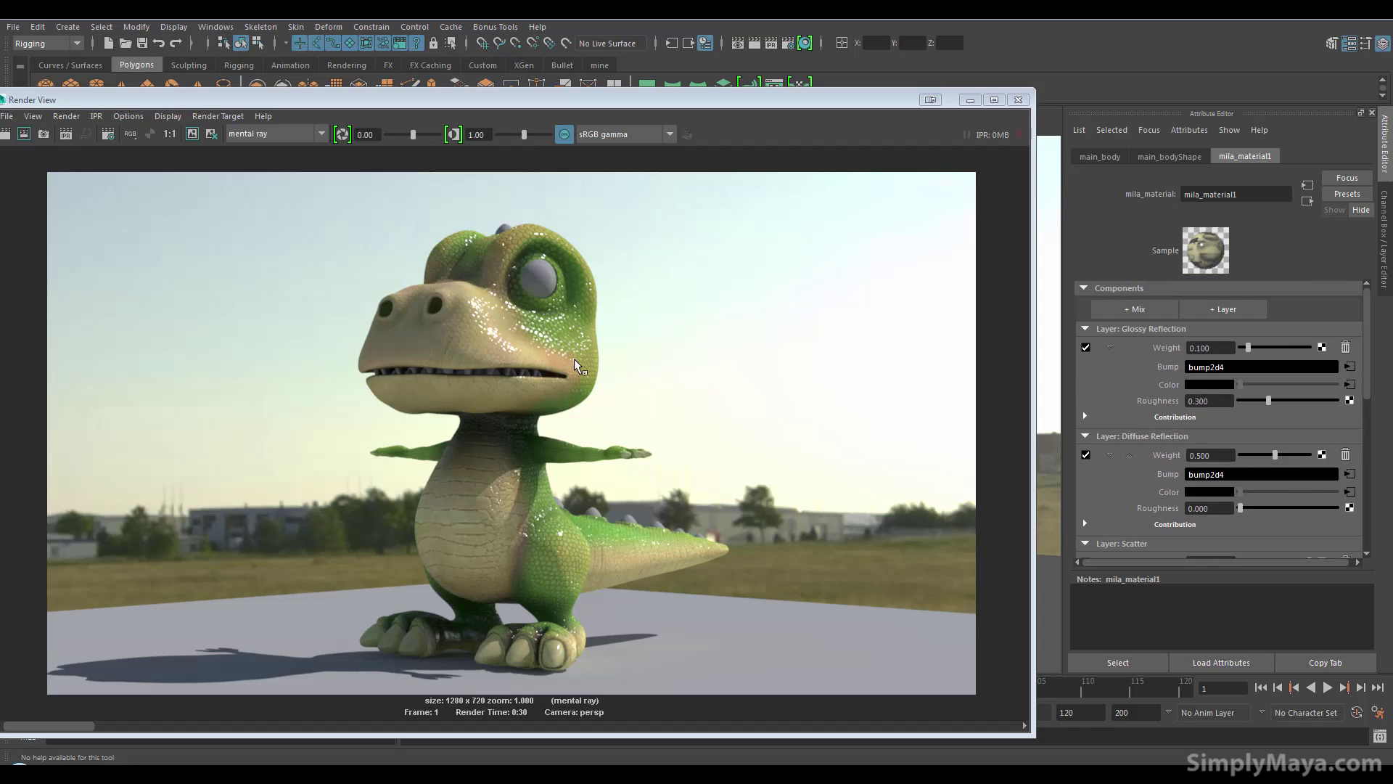
Render the dinosaur with the full-weight Scatter layer and compare the result with the previously stored render
left_click_drag(735, 100, 909, 82)
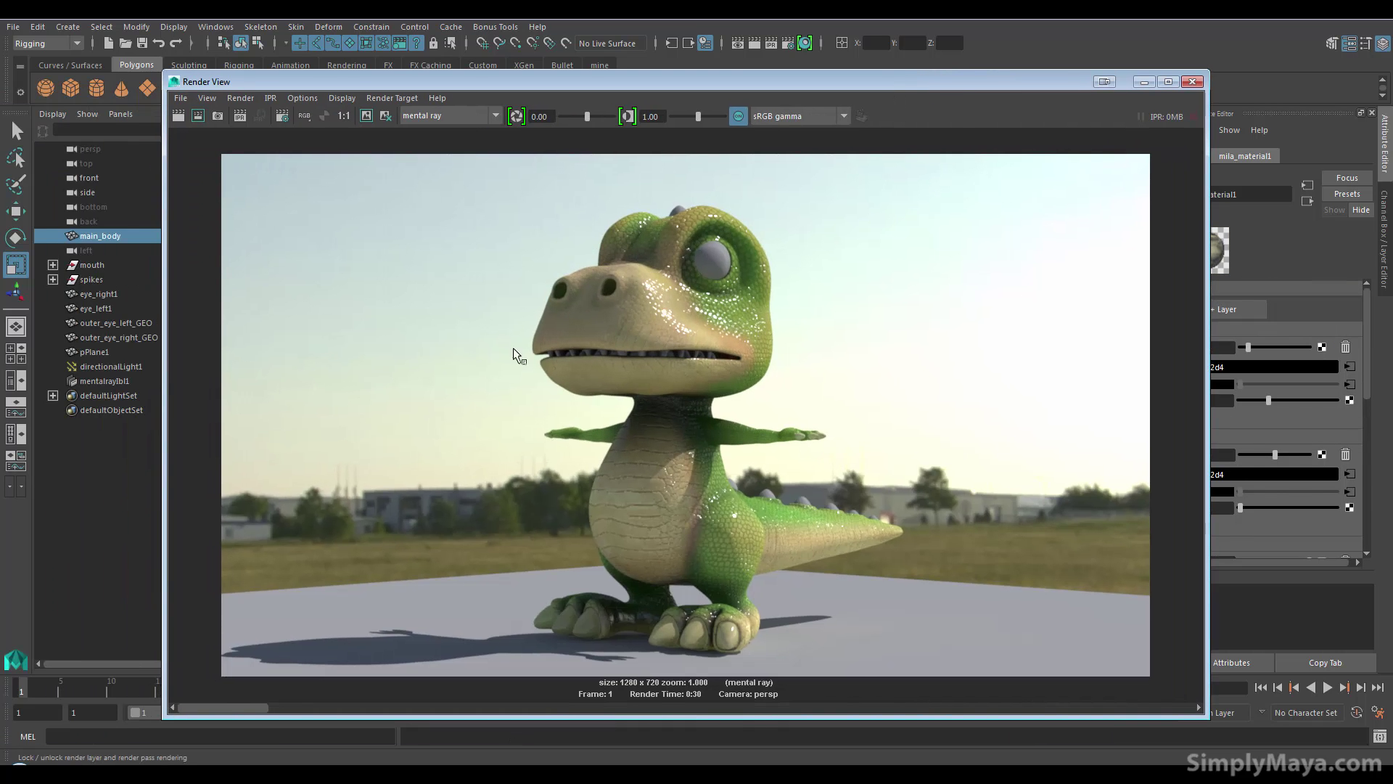
left_click(179, 116)
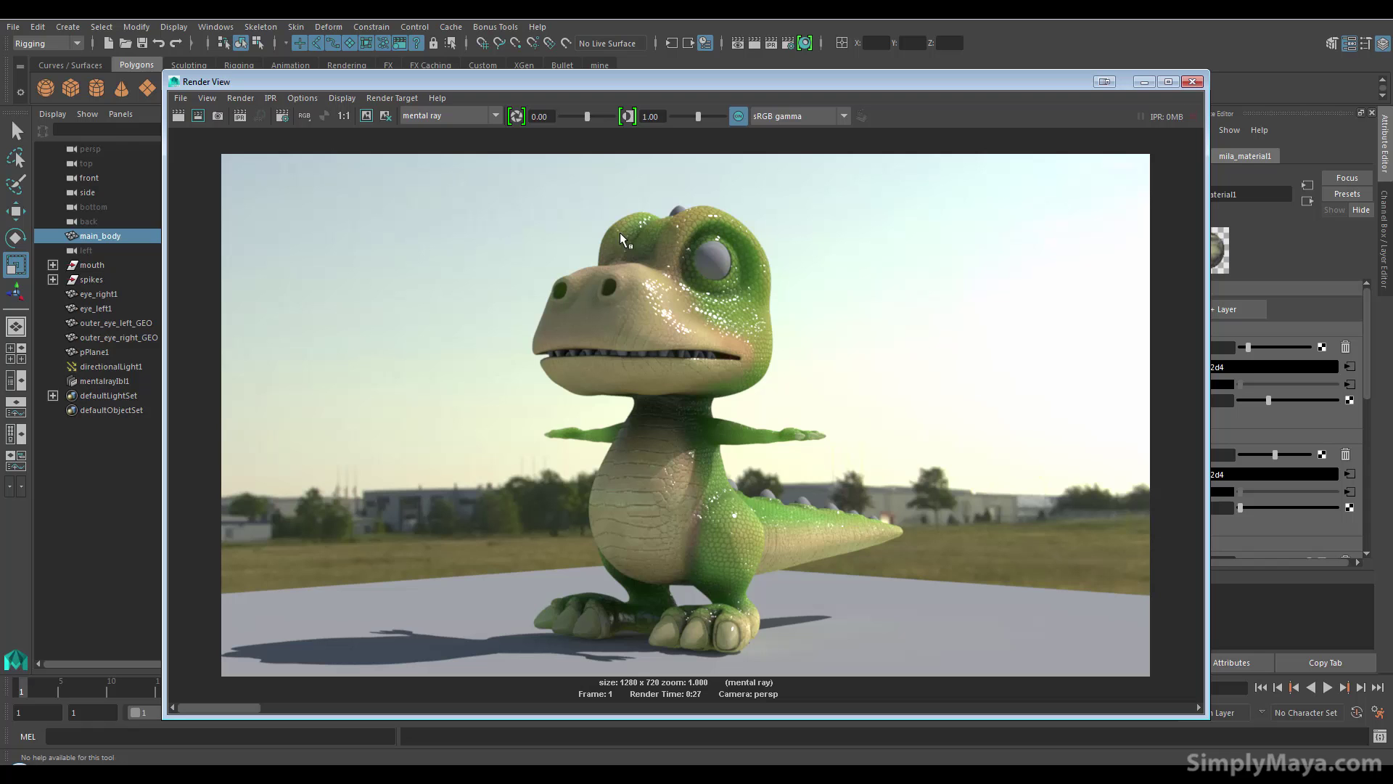
left_click(268, 707)
left_click(201, 706)
left_click(264, 706)
left_click(190, 704)
left_click(258, 704)
left_click(209, 703)
Review mila_material1's layer settings beside the render, collapse its Base section, and examine the stored dinosaur renders again
left_click_drag(646, 81, 485, 70)
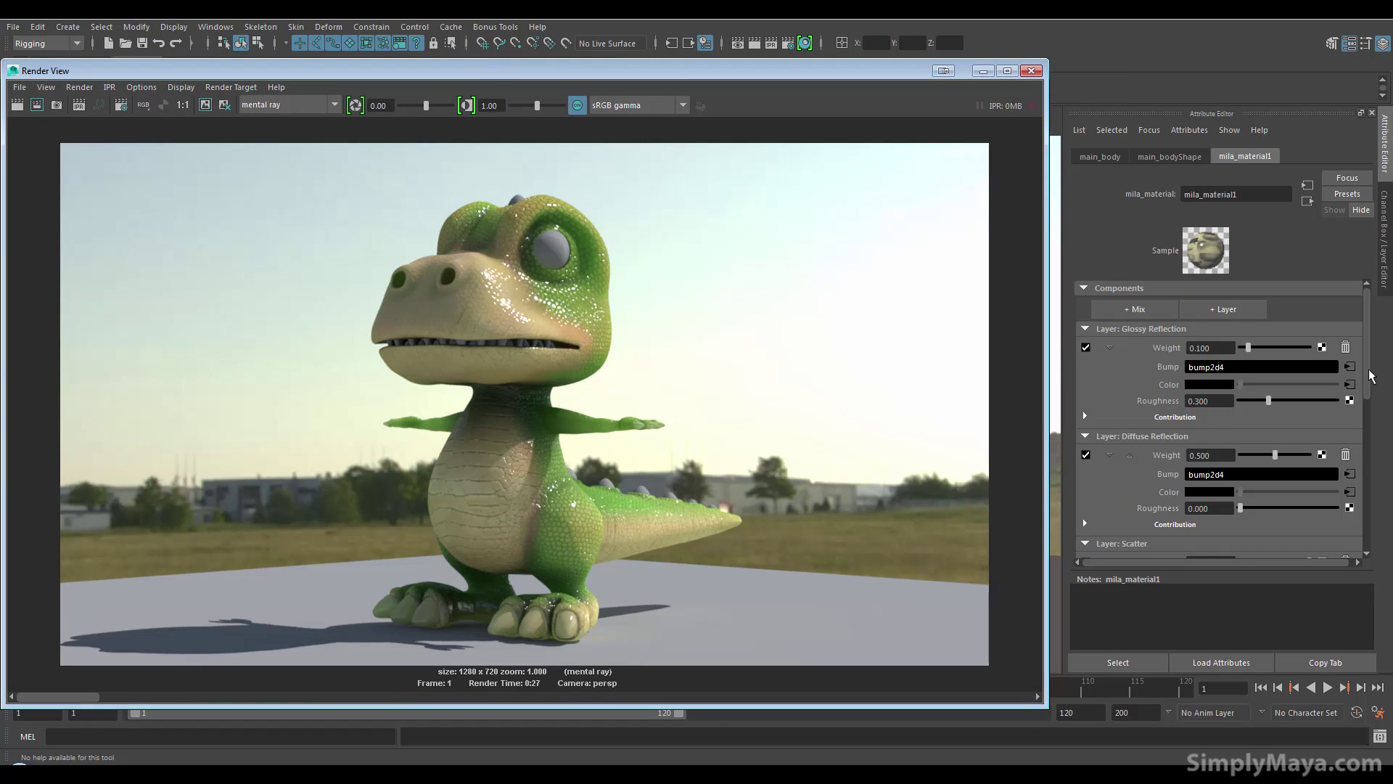
scroll(1367, 392, "down", 4)
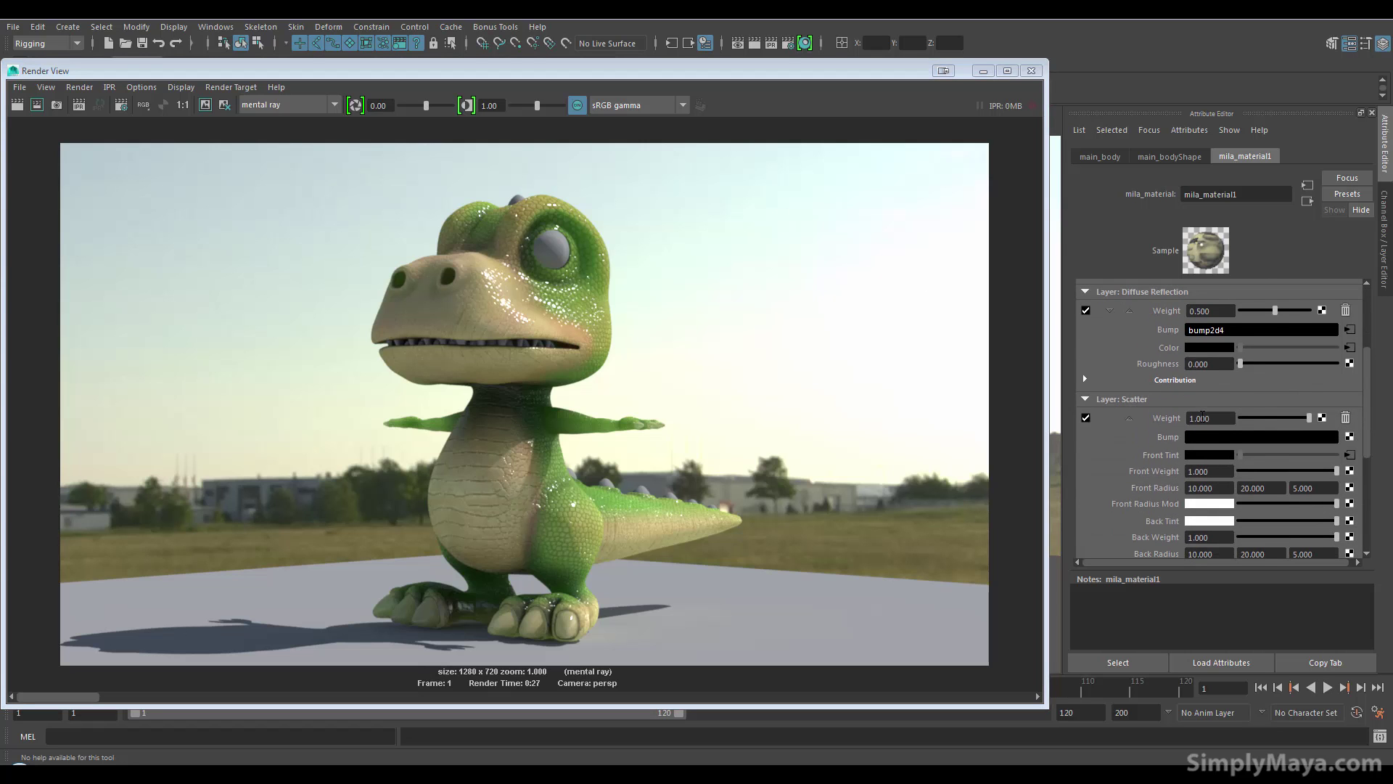
scroll(1320, 428, "down", 6)
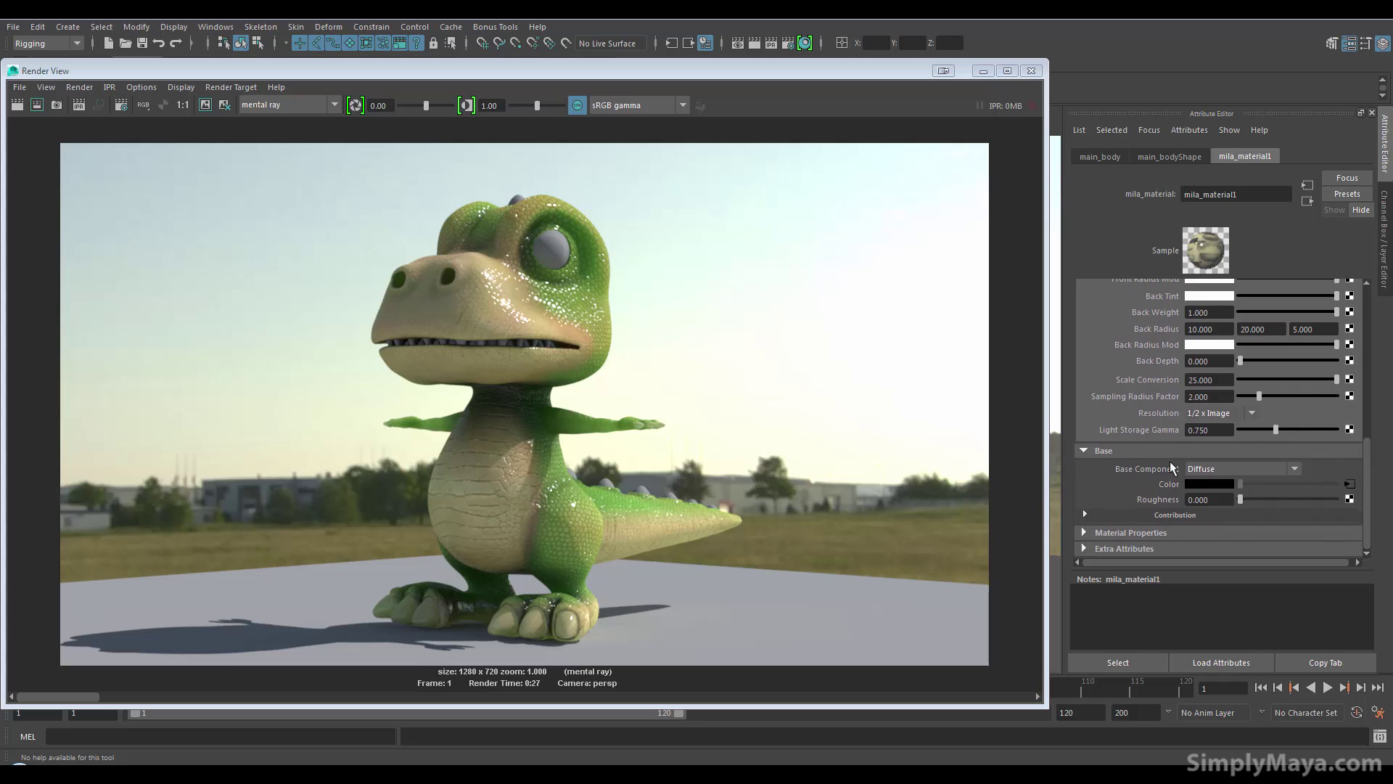
left_click(1091, 452)
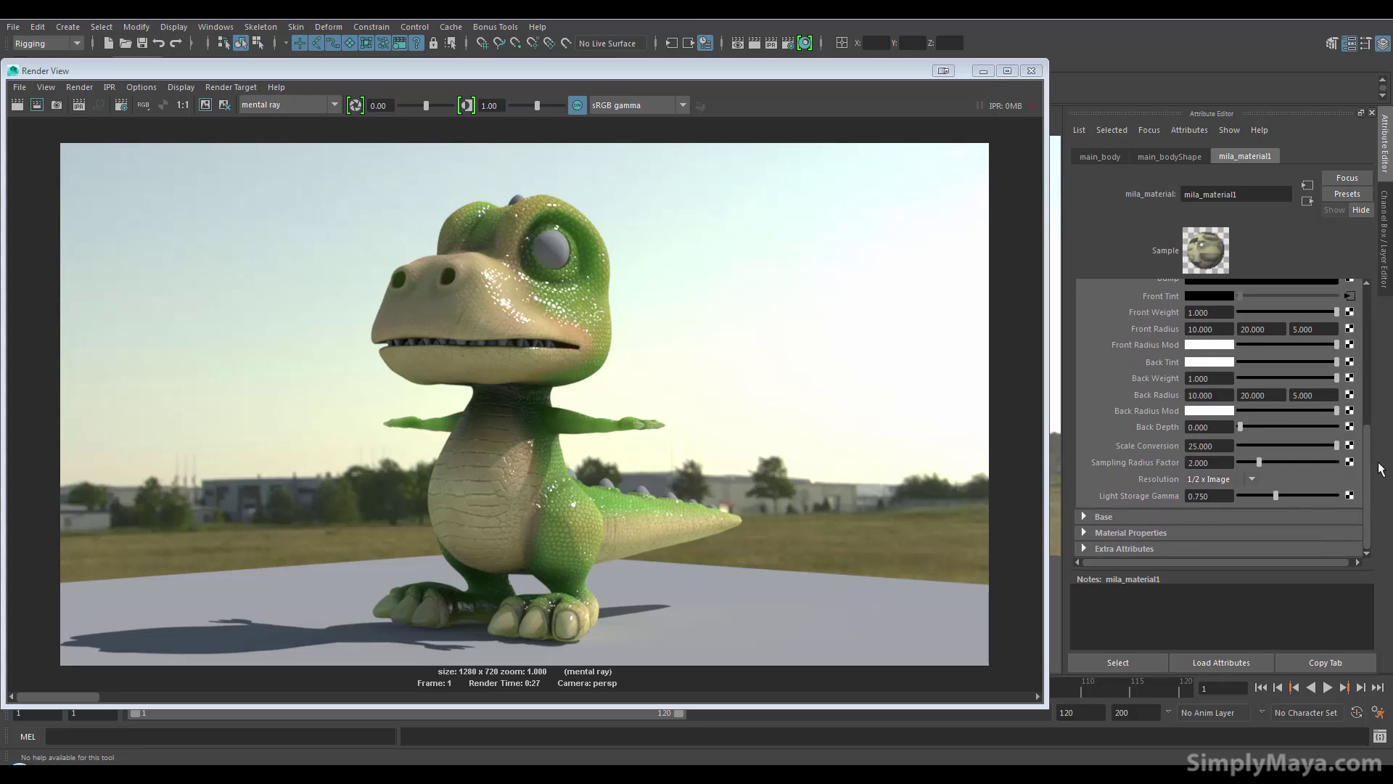
scroll(1370, 457, "up", 4)
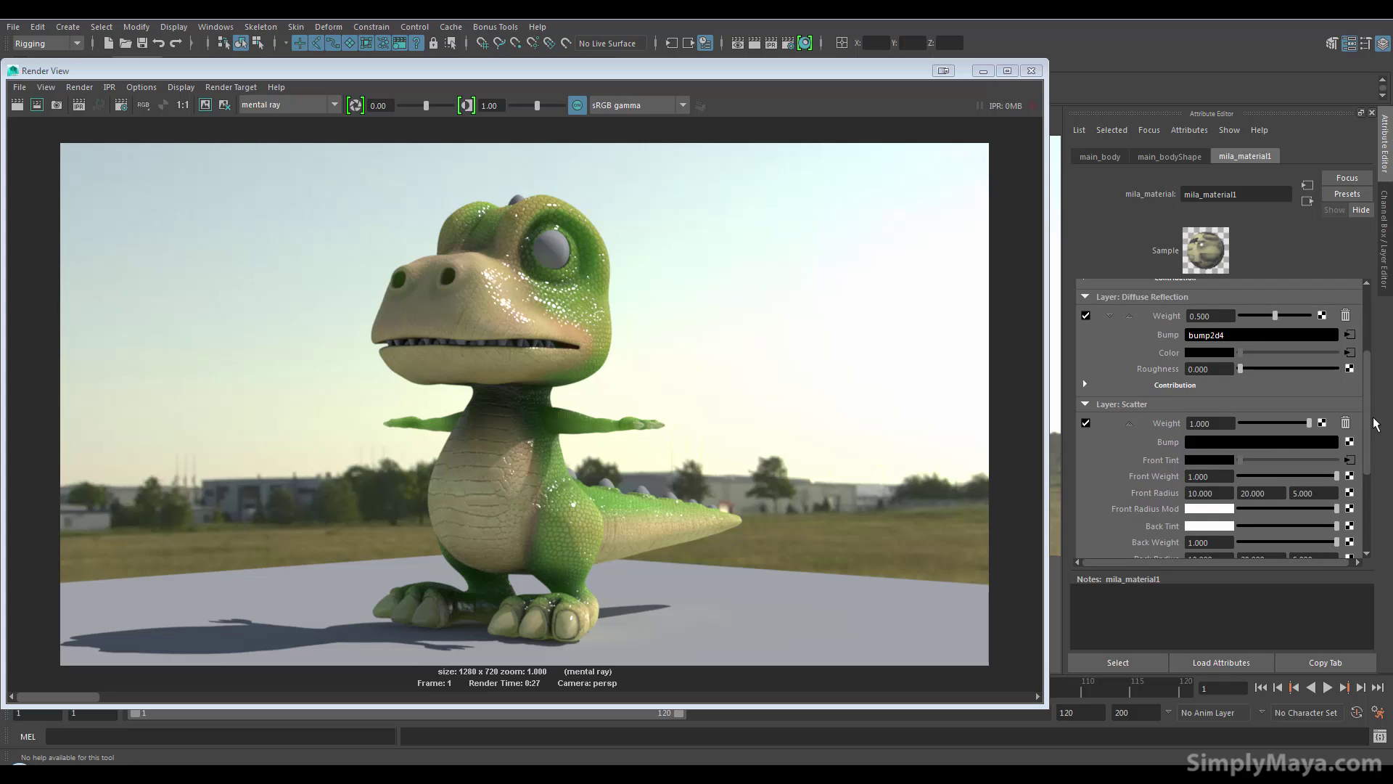
scroll(1370, 415, "up", 2)
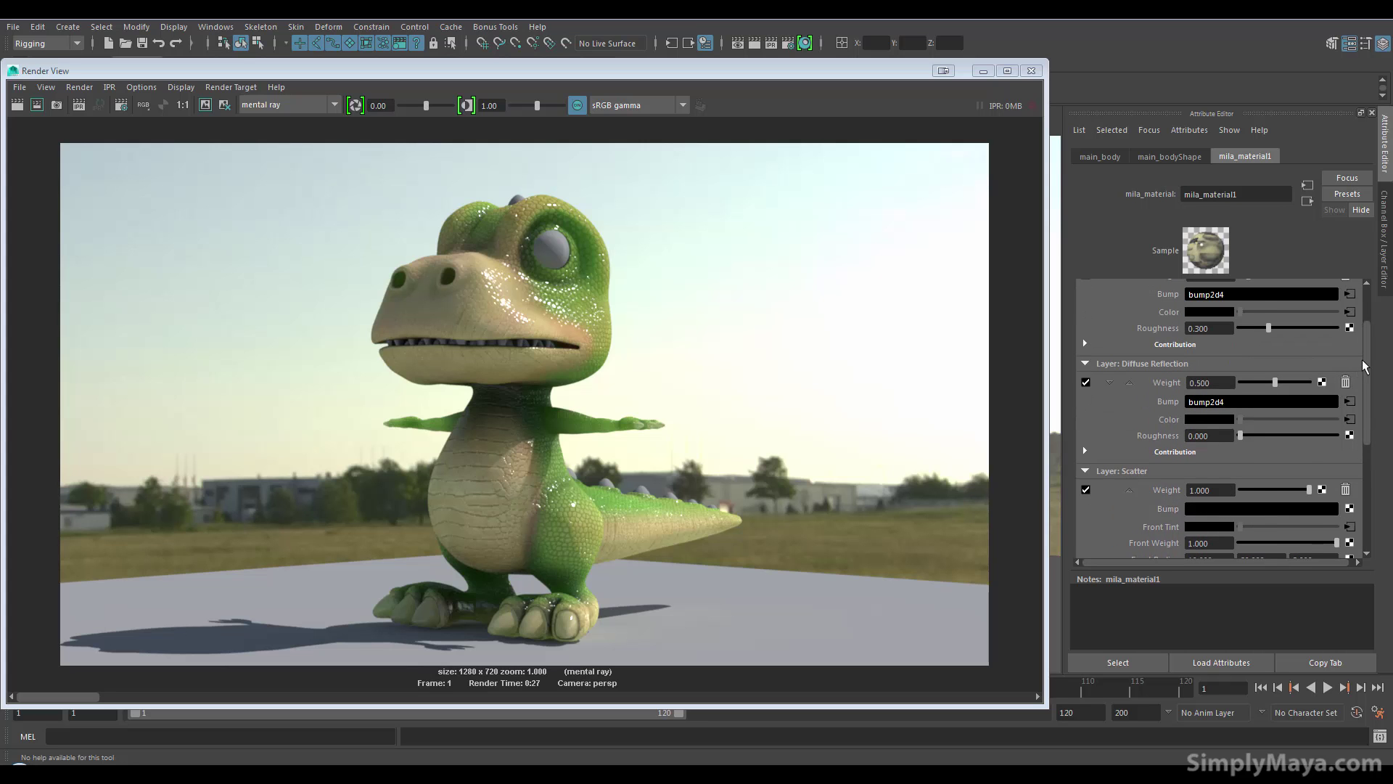
scroll(1370, 354, "up", 2)
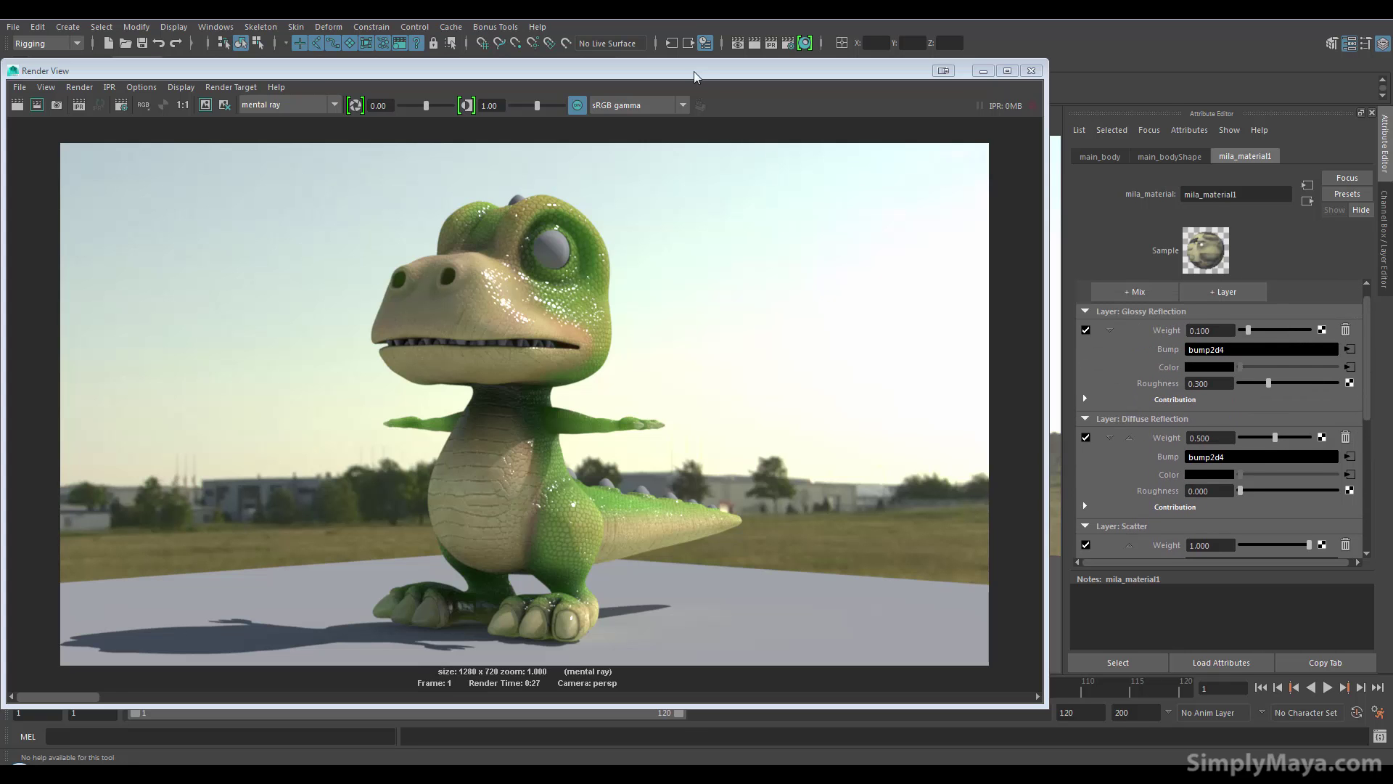
left_click_drag(693, 72, 816, 80)
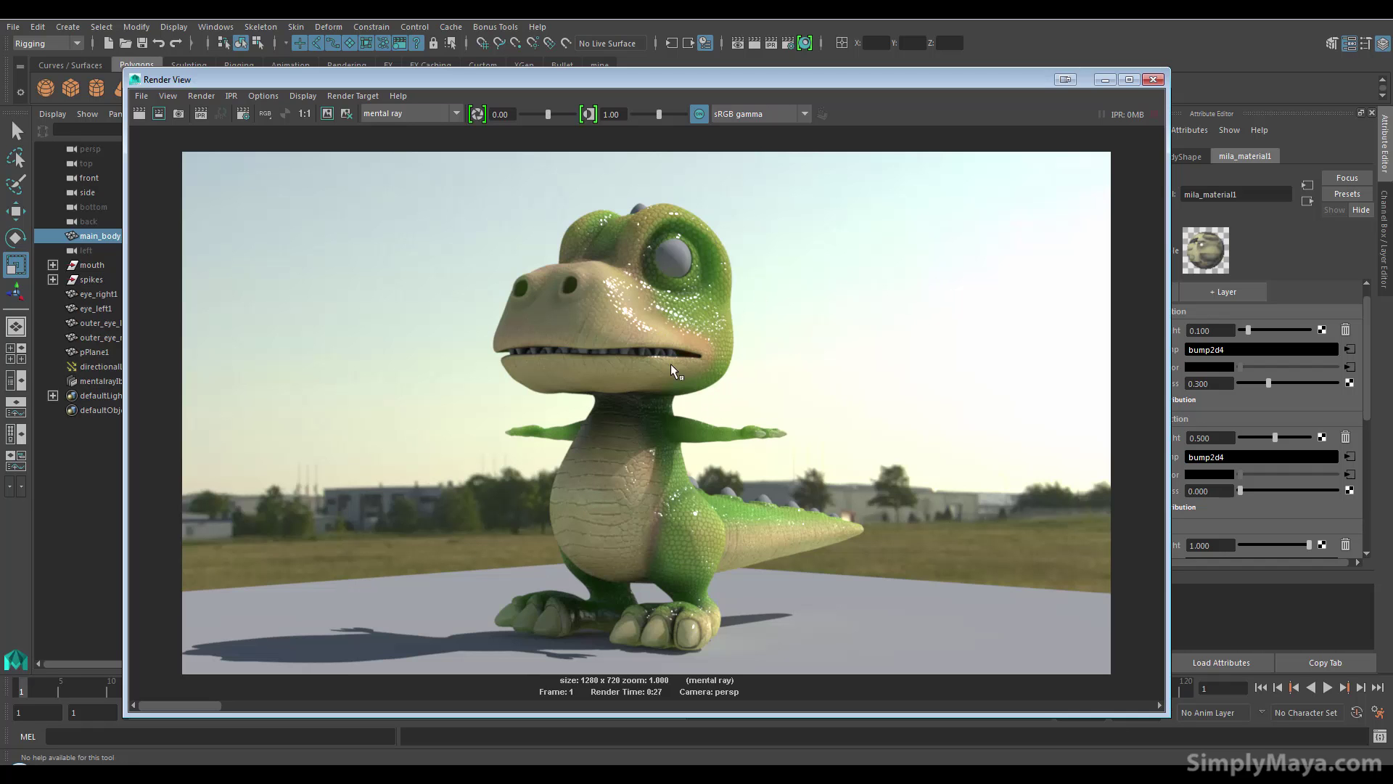
left_click_drag(184, 704, 128, 637)
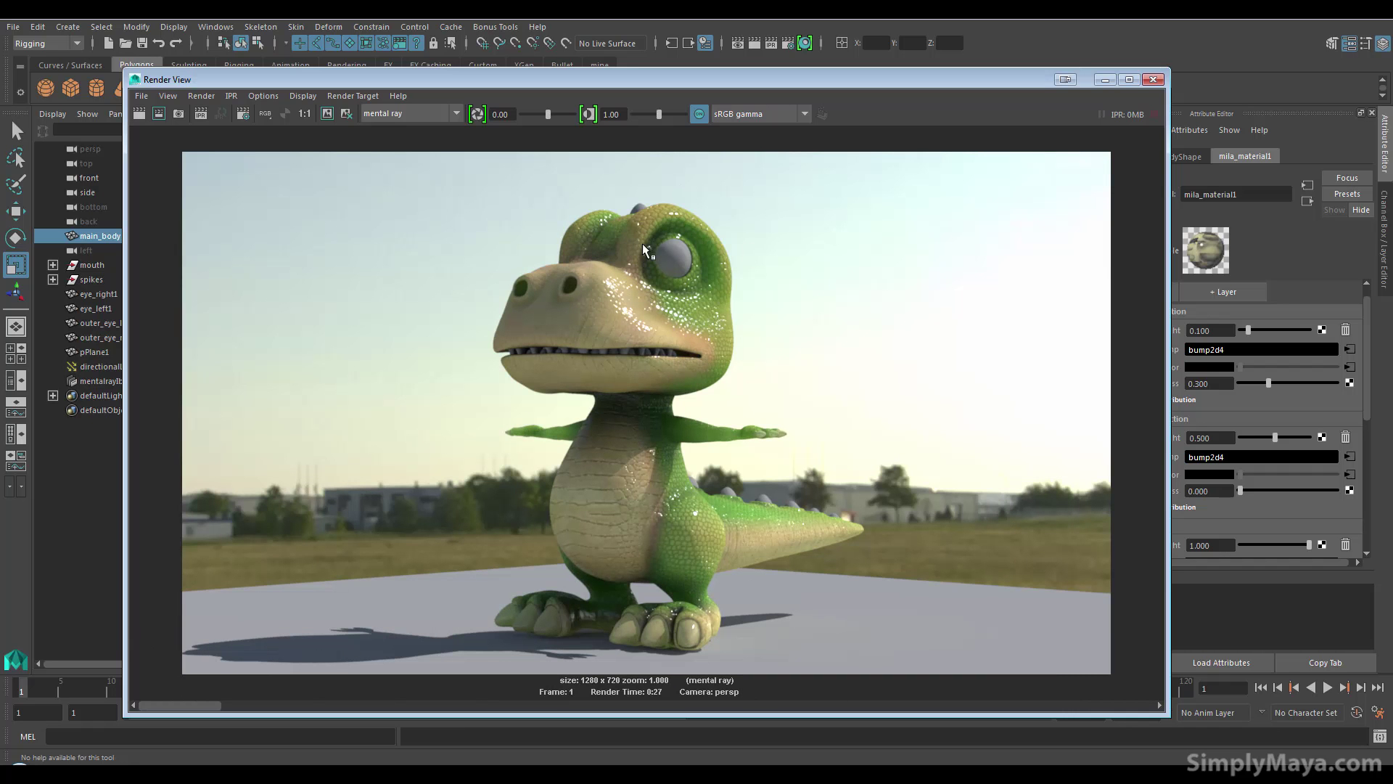